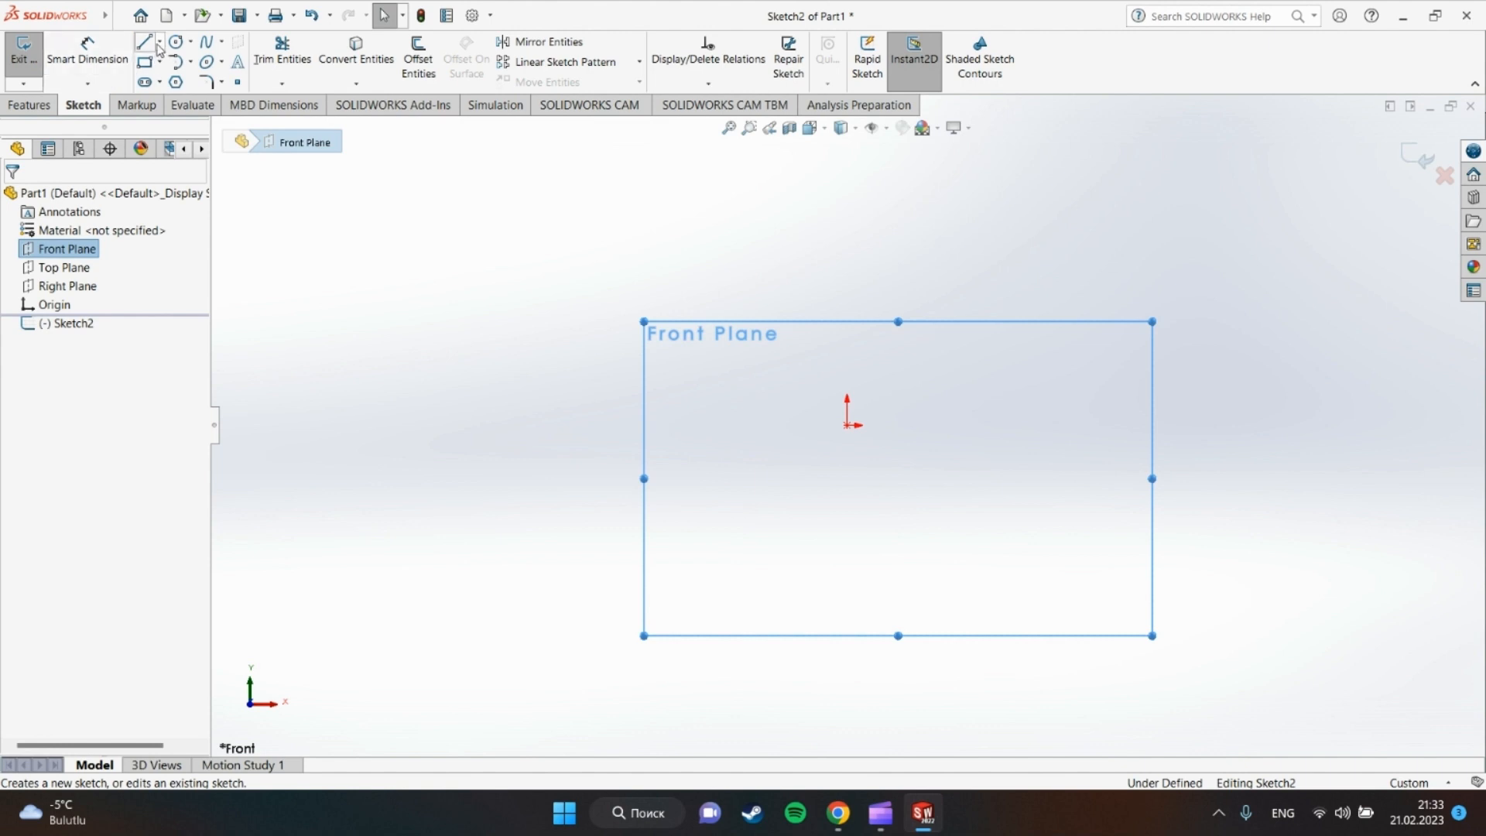
Sketch a horizontal line about 53 mm long from the origin, with vertical lines down from its ends, about 32 mm at the far end and 28 mm at the origin.
{"action": "left_click", "coordinate": [160, 41]}
{"action": "left_click", "coordinate": [166, 61]}
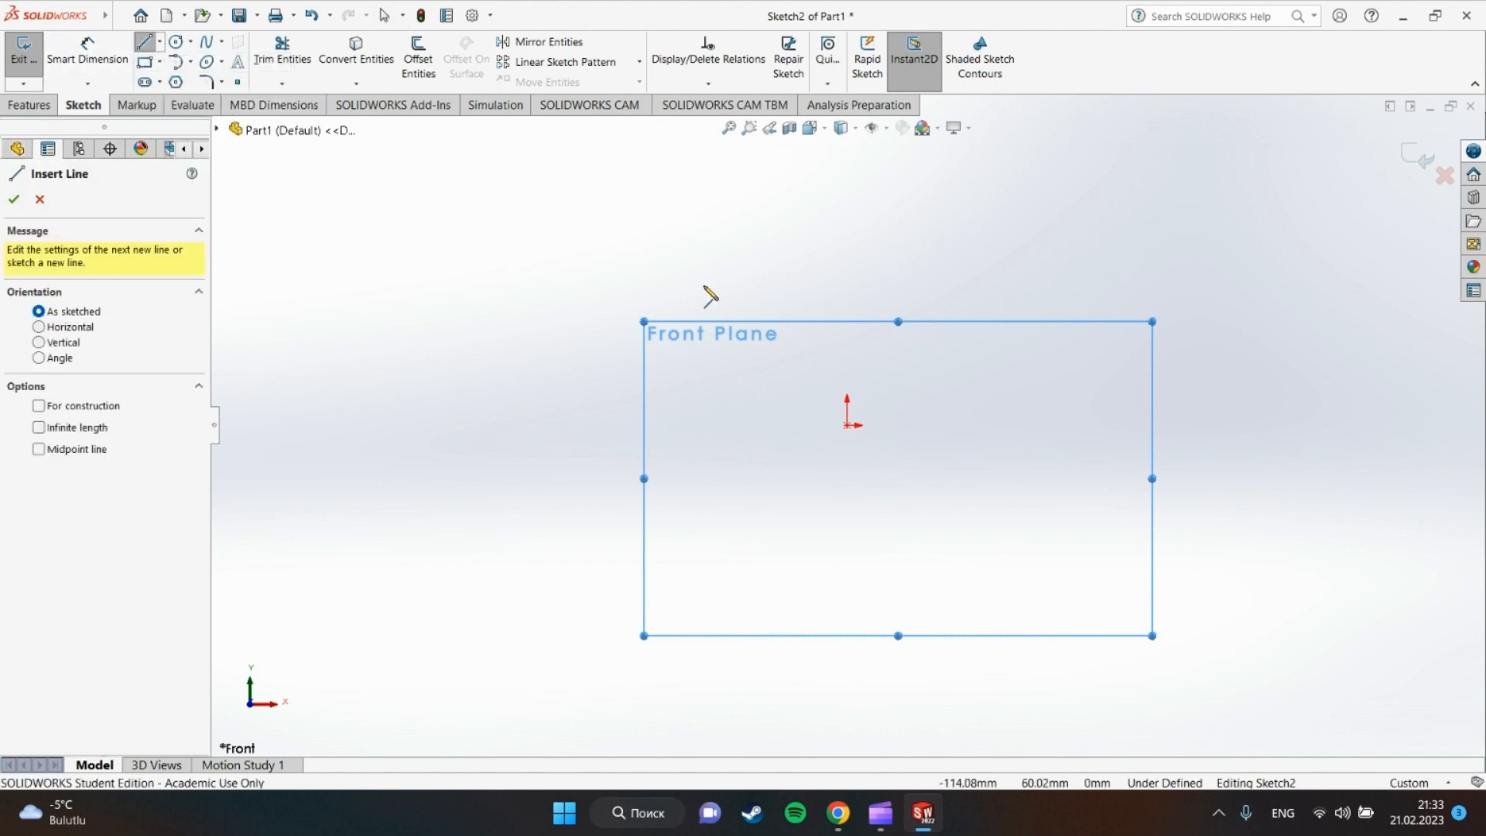
{"action": "left_click", "coordinate": [848, 425]}
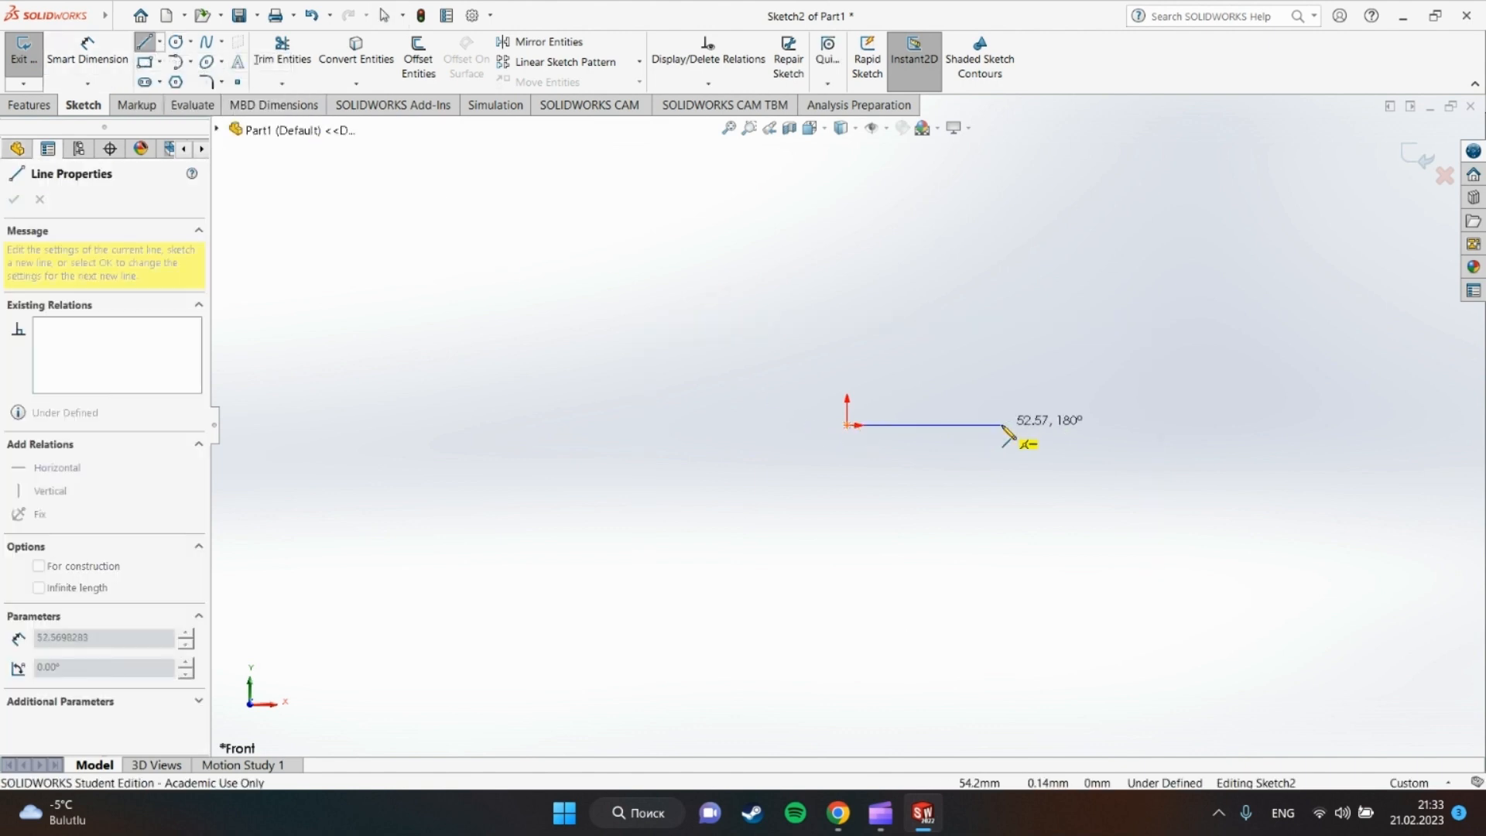
{"action": "left_click", "coordinate": [1001, 424]}
{"action": "left_click", "coordinate": [1002, 559]}
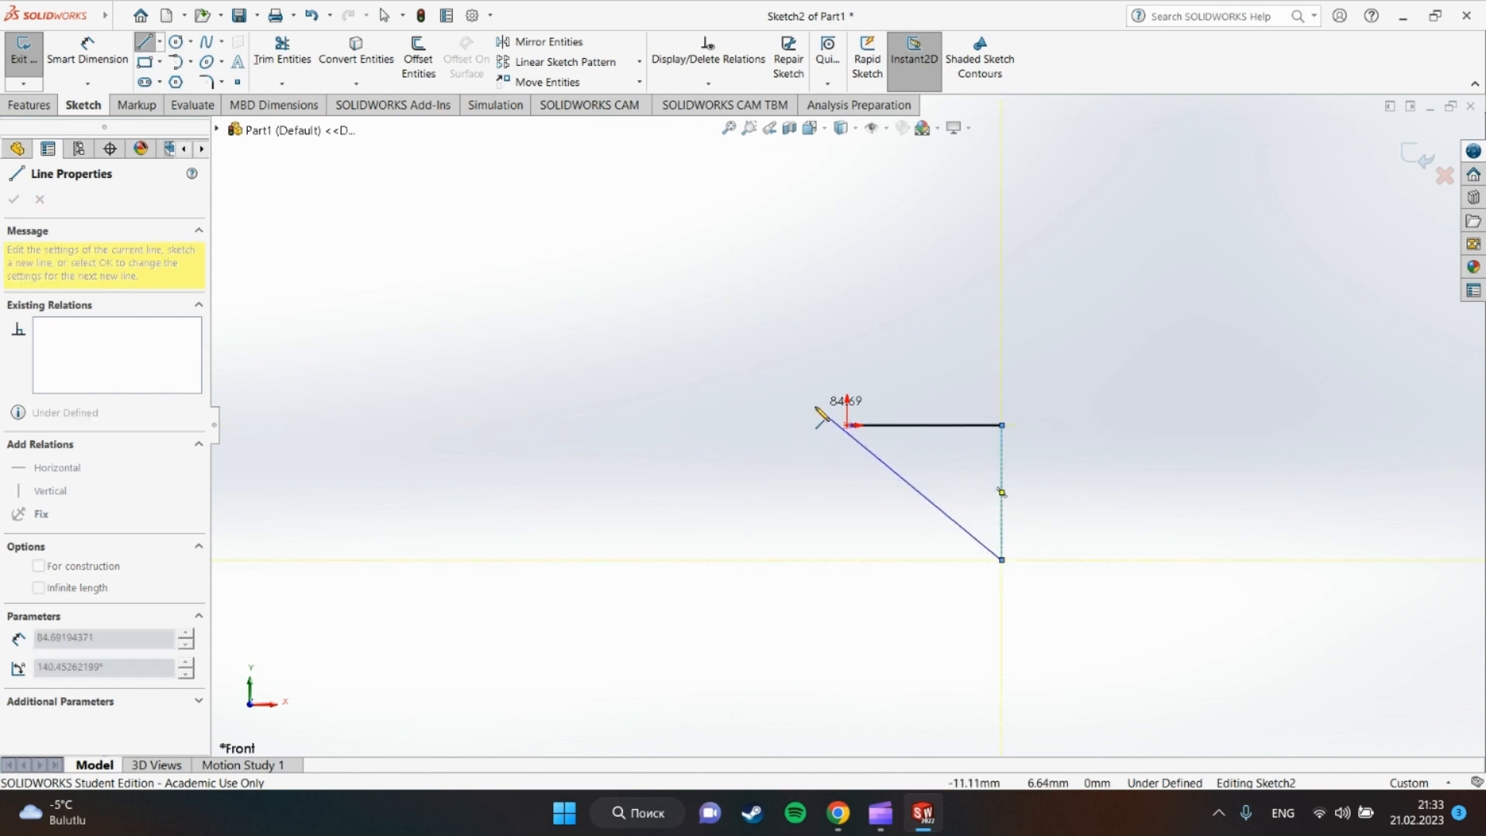
{"action": "right_click", "coordinate": [849, 425]}
{"action": "left_click", "coordinate": [870, 455]}
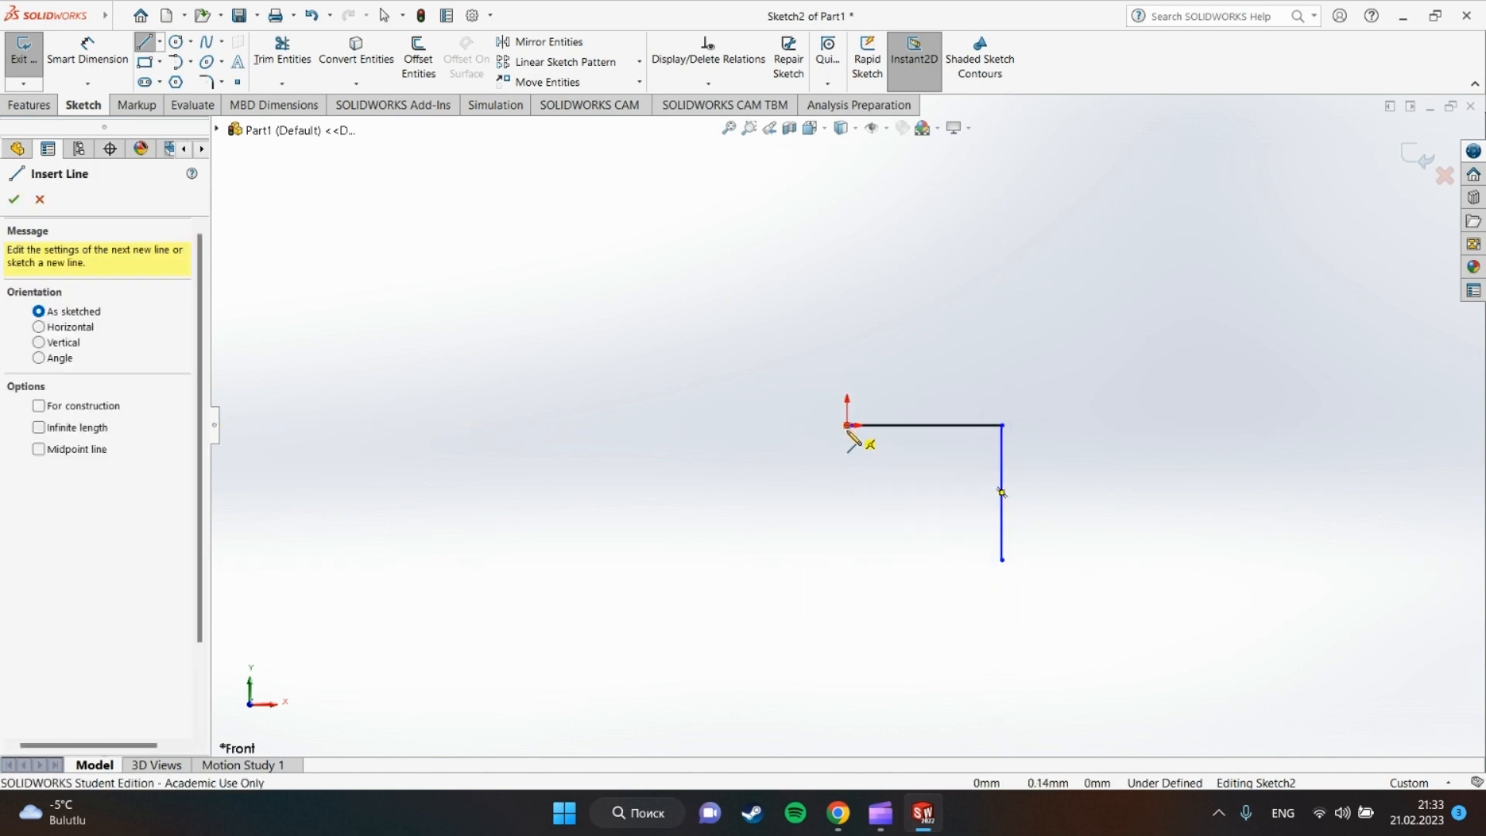
{"action": "left_click", "coordinate": [847, 541]}
{"action": "key", "text": "Escape"}
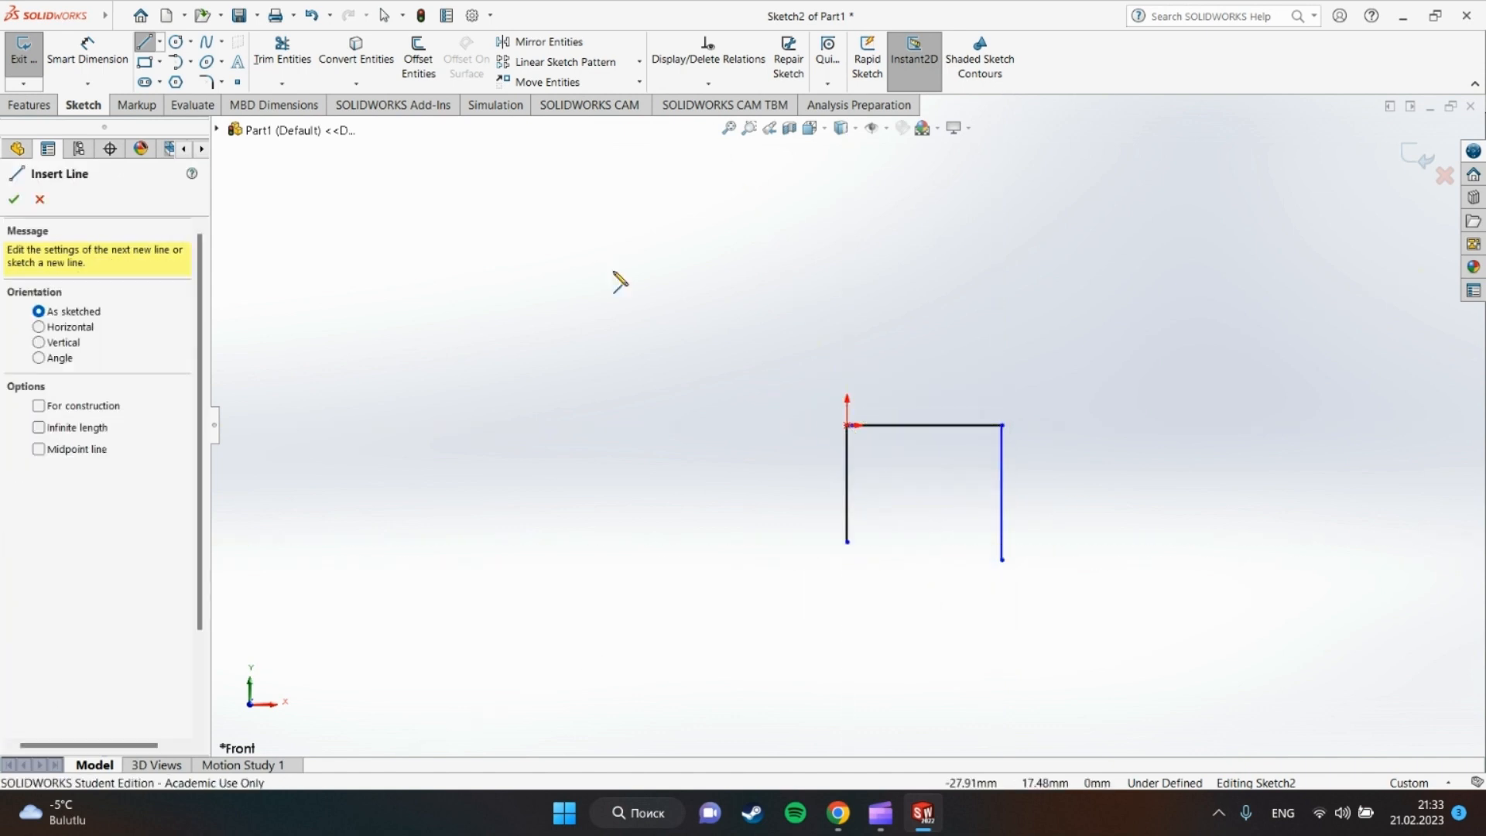
{"action": "left_click", "coordinate": [87, 50]}
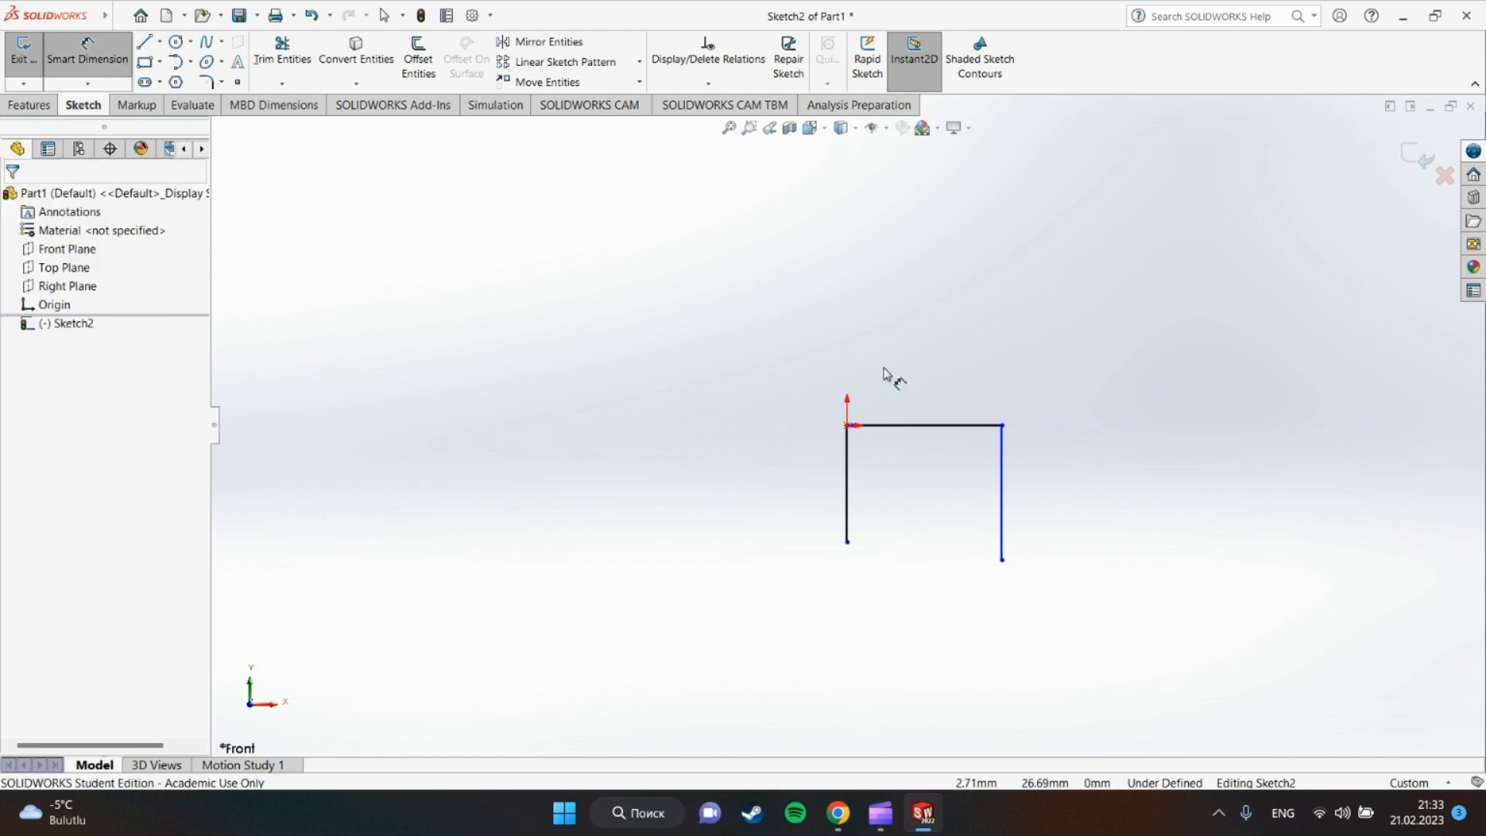
{"action": "left_click", "coordinate": [913, 426]}
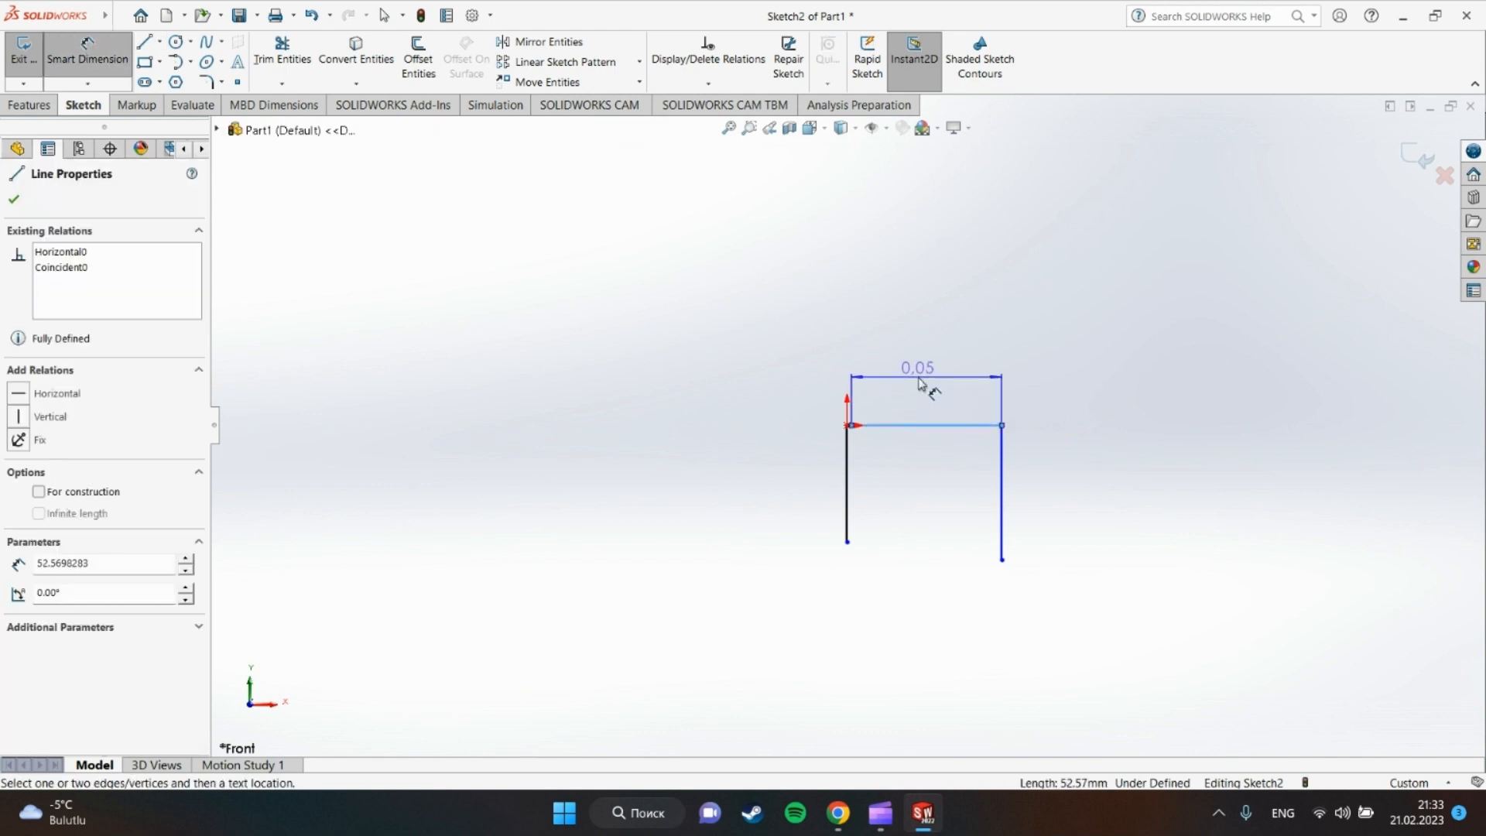
{"action": "left_click", "coordinate": [920, 385]}
{"action": "type", "text": "36"}
{"action": "key", "text": "Return"}
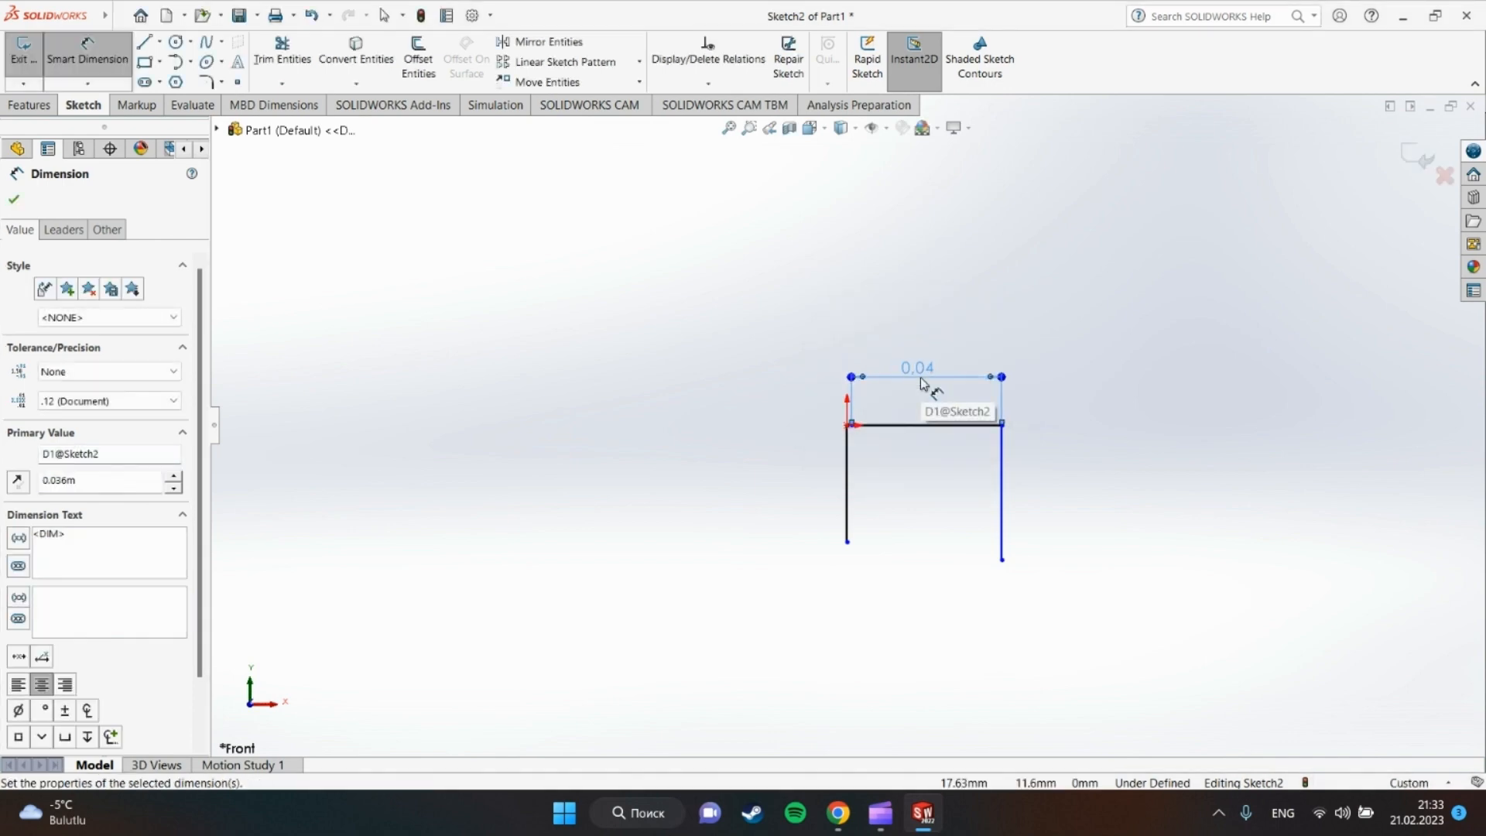
{"action": "key", "text": "Escape"}
{"action": "key", "text": "ctrl+z"}
{"action": "key", "text": "ctrl+z"}
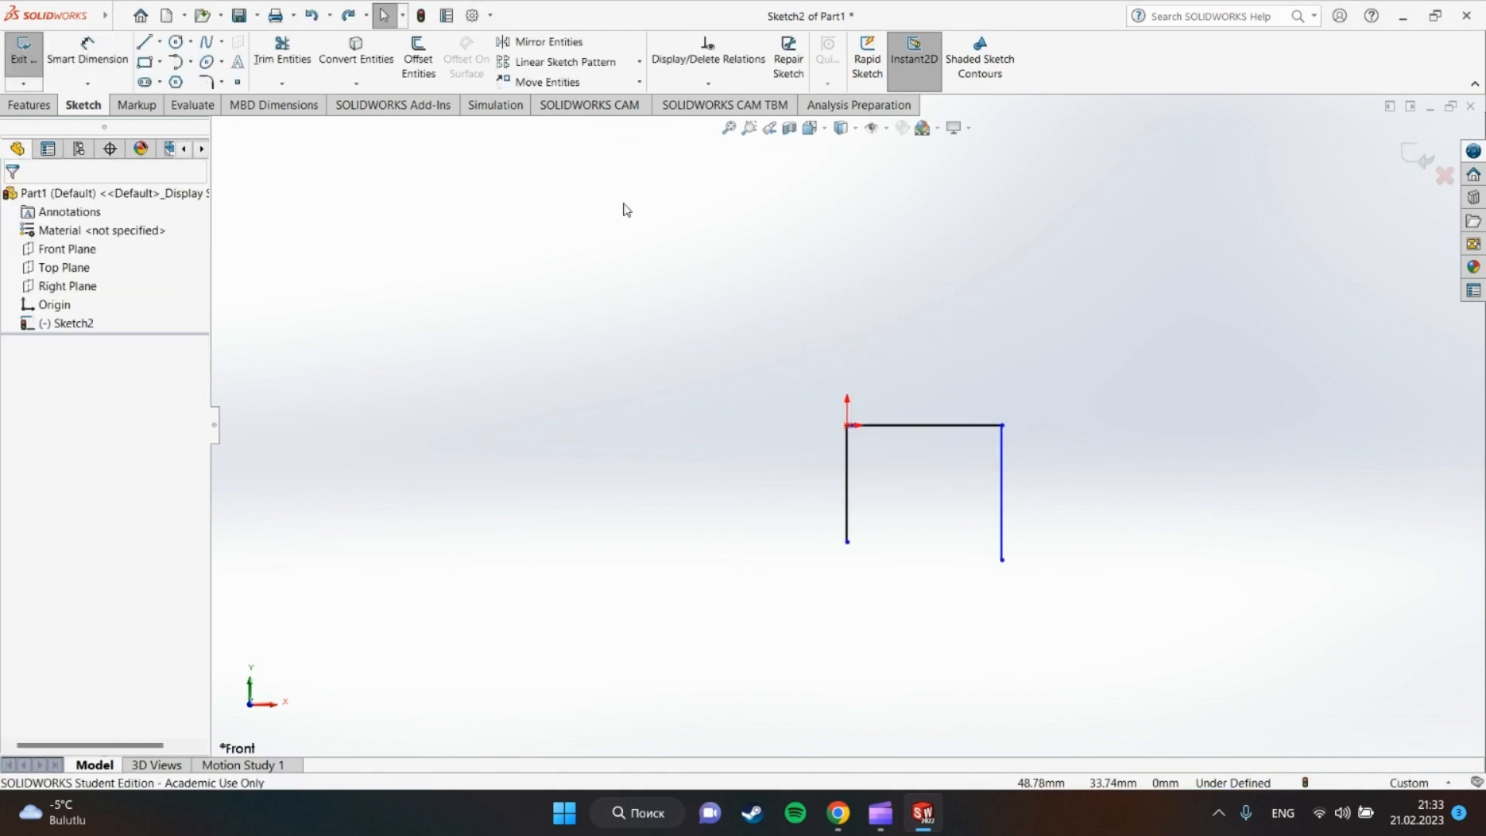
Set the document's basic length unit to millimeters.
{"action": "left_click", "coordinate": [489, 15]}
{"action": "left_click", "coordinate": [492, 36]}
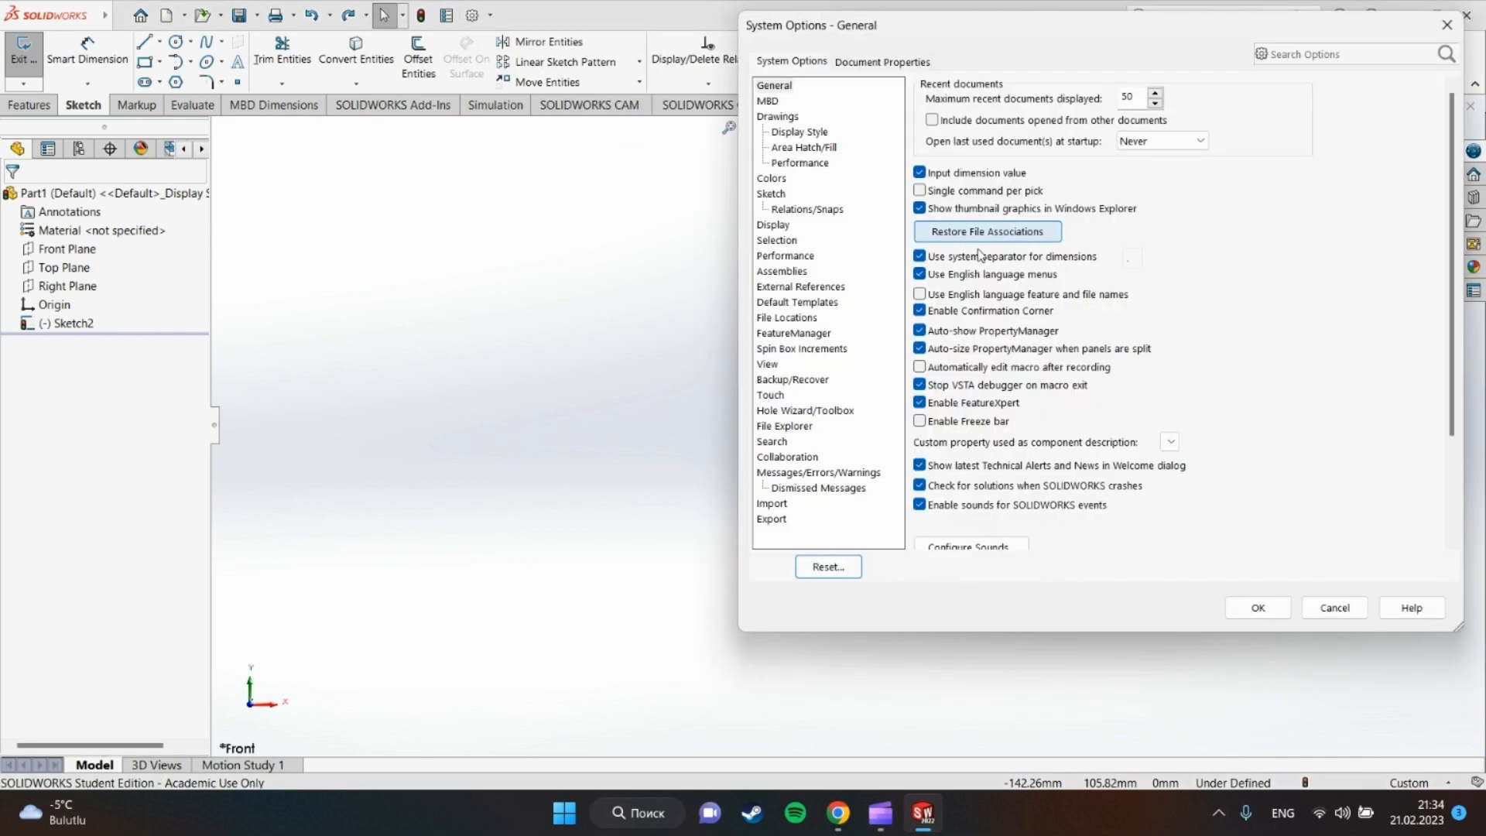
{"action": "left_click", "coordinate": [854, 67]}
{"action": "left_click", "coordinate": [767, 211]}
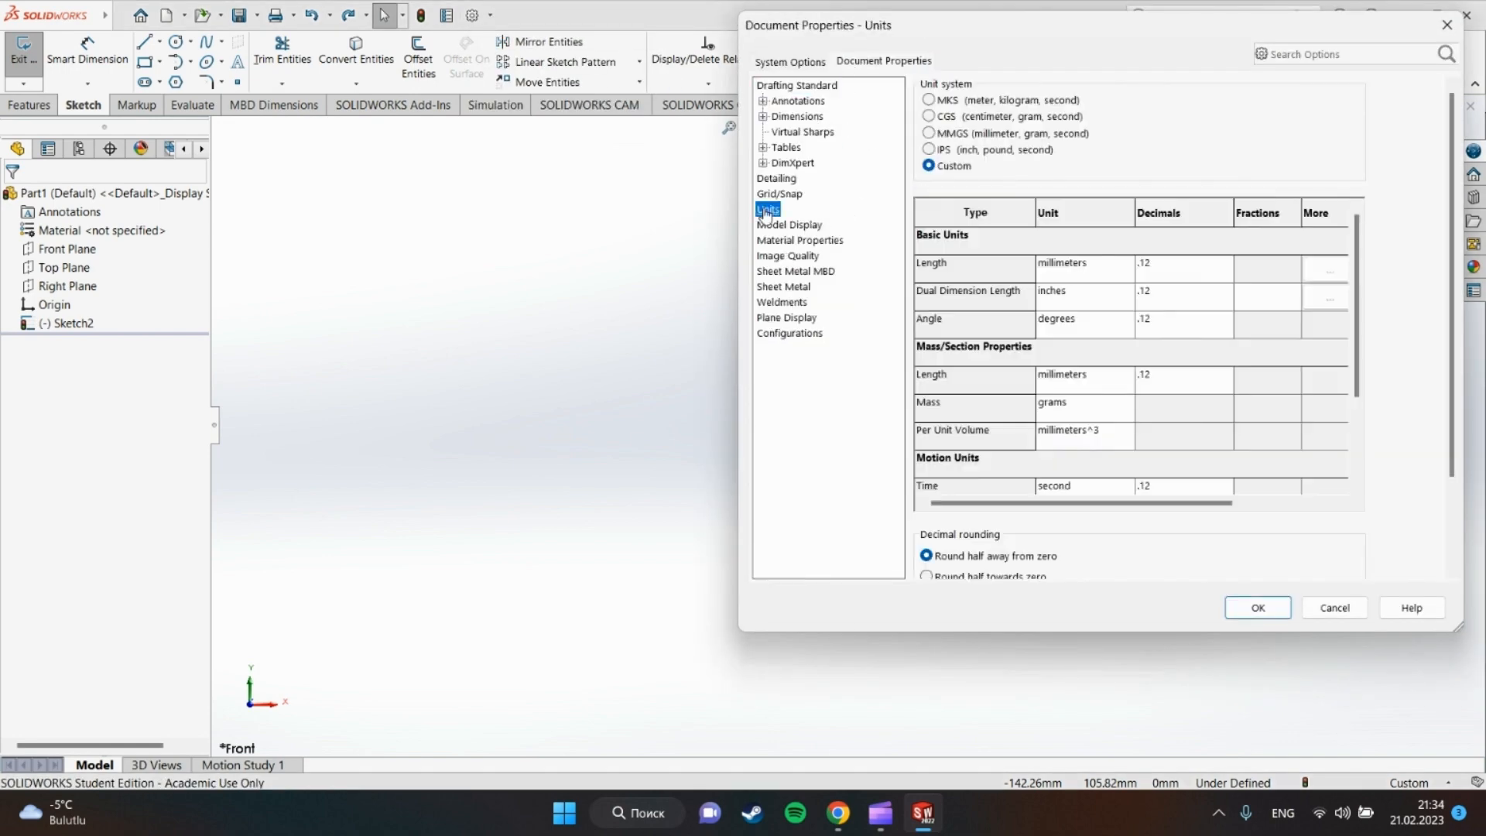
{"action": "left_click", "coordinate": [1119, 265]}
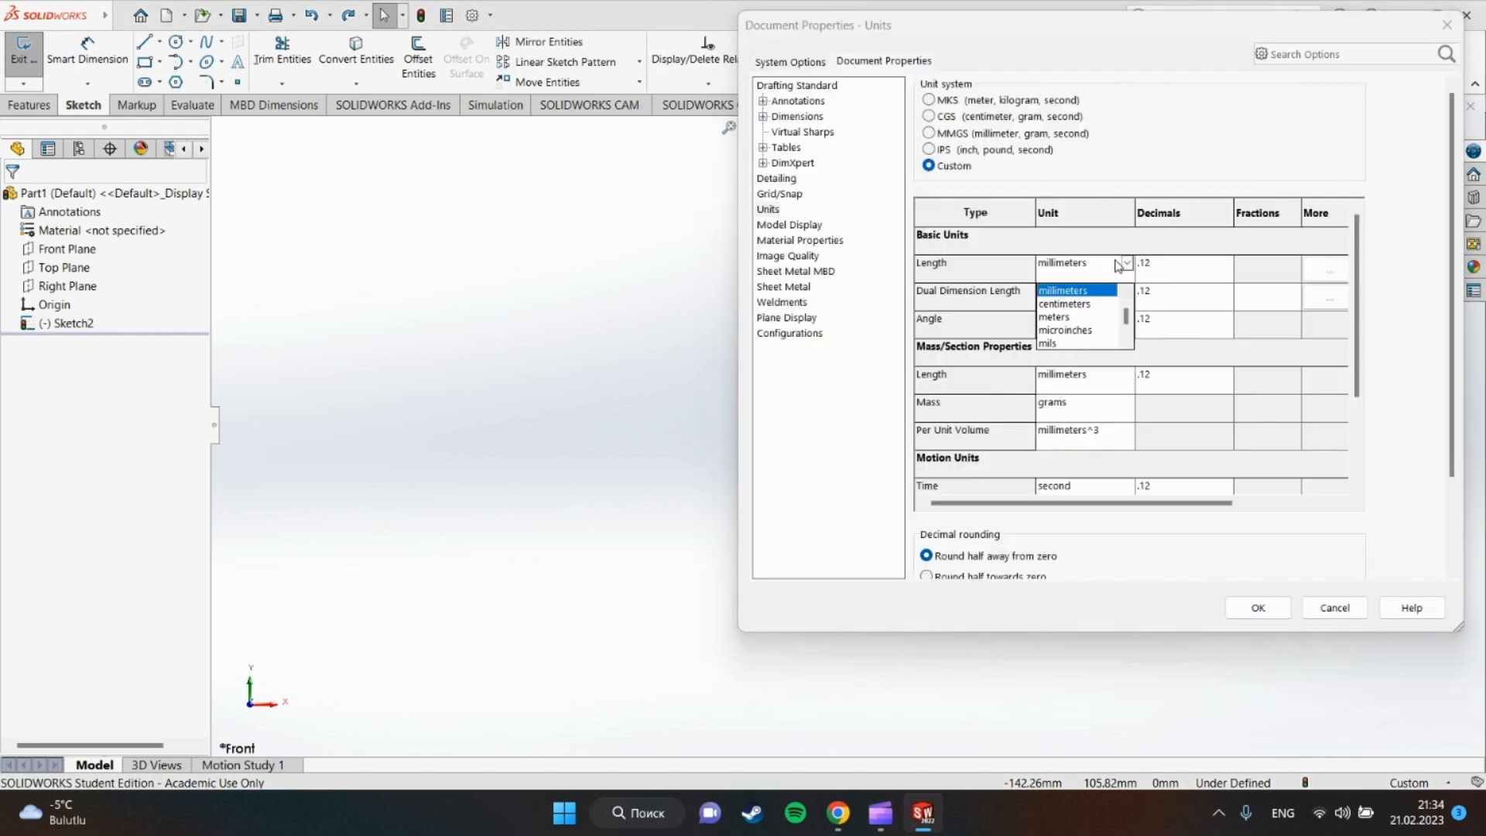
{"action": "left_click", "coordinate": [1081, 291]}
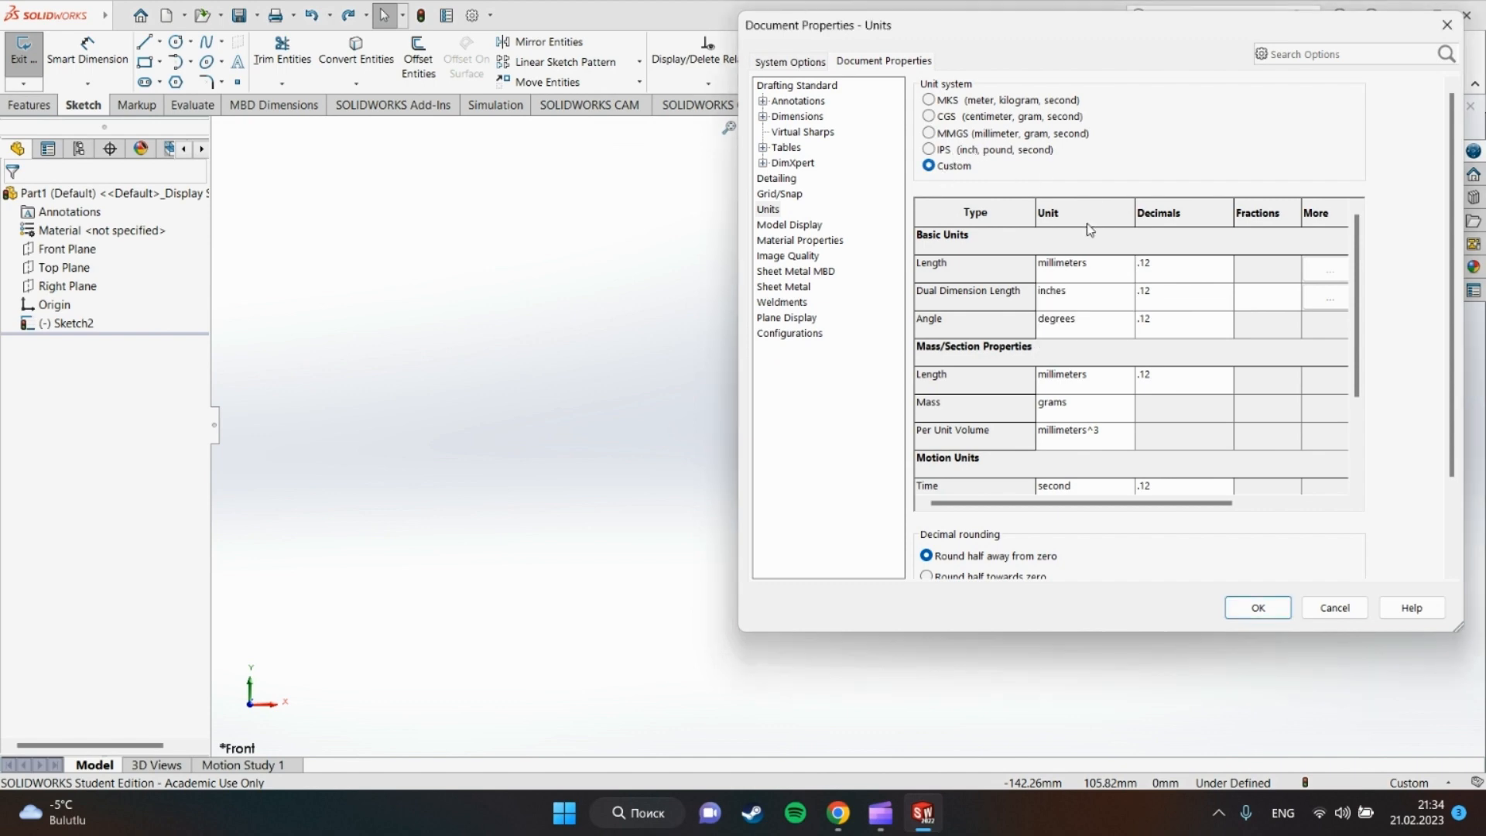
{"action": "left_click", "coordinate": [1258, 607]}
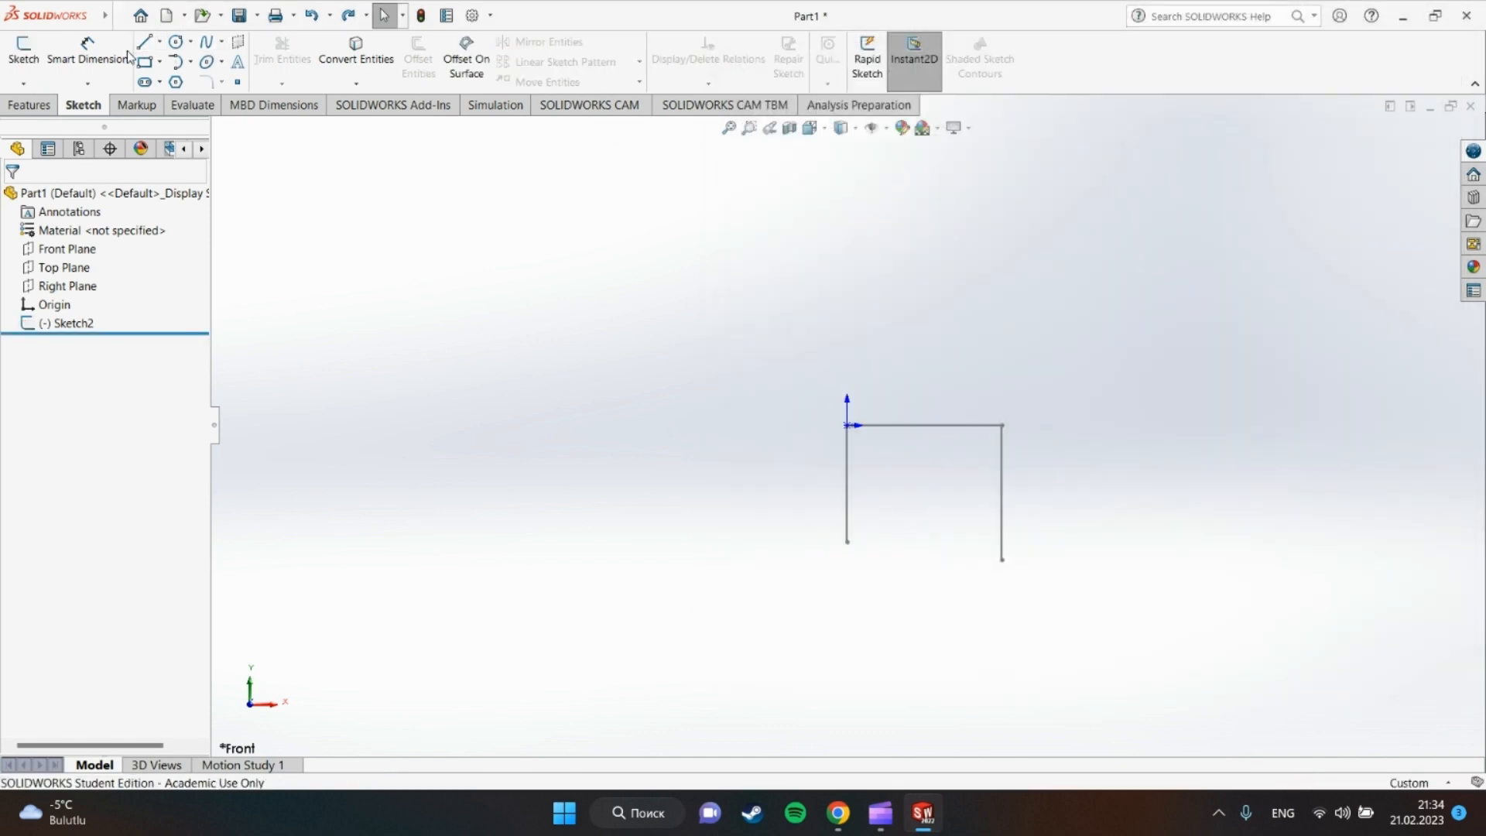
{"action": "left_click", "coordinate": [89, 54]}
{"action": "left_click", "coordinate": [915, 427]}
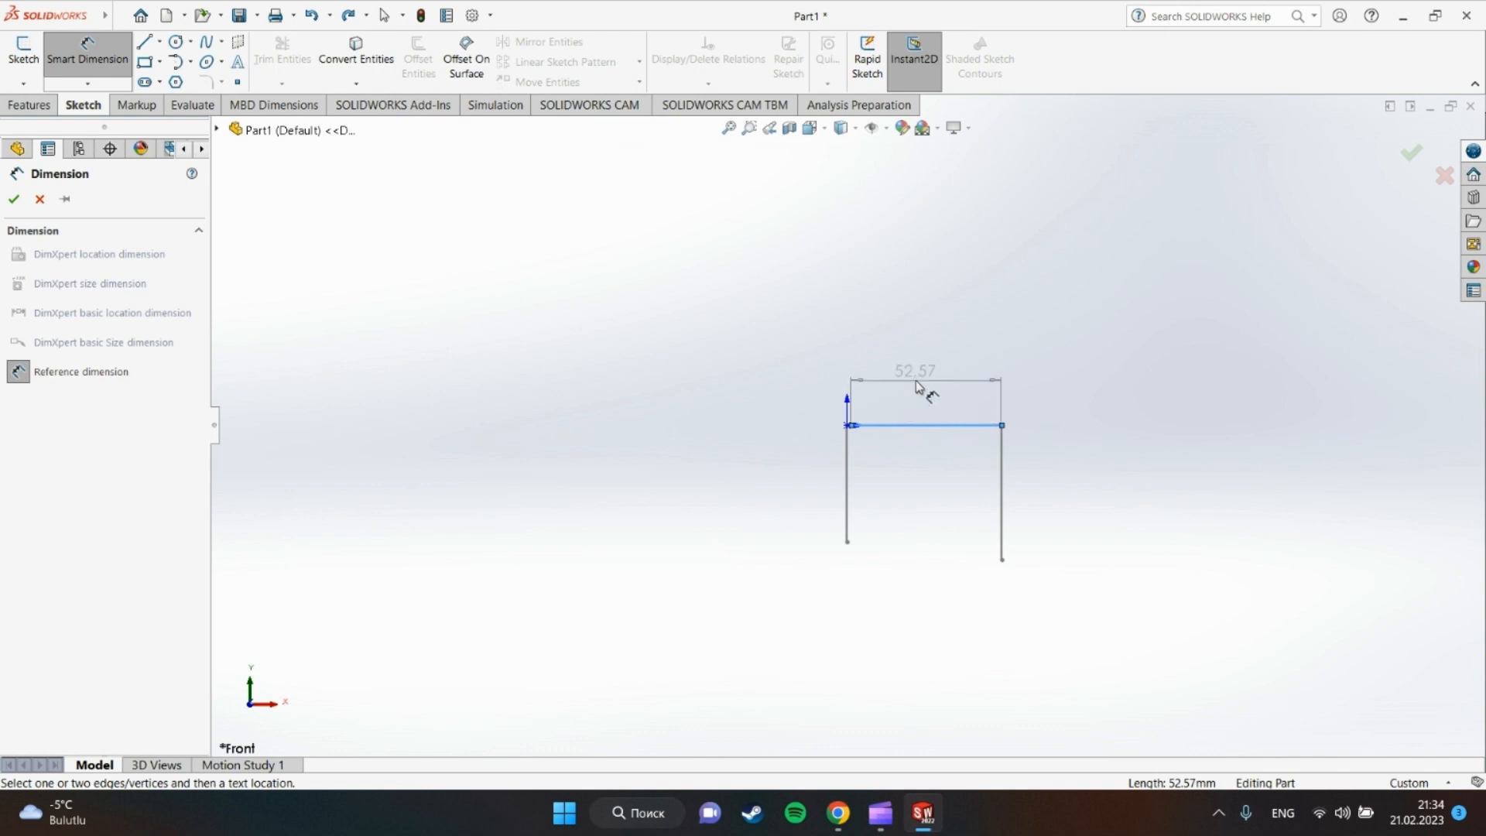
{"action": "left_click", "coordinate": [931, 375]}
{"action": "left_click", "coordinate": [14, 199]}
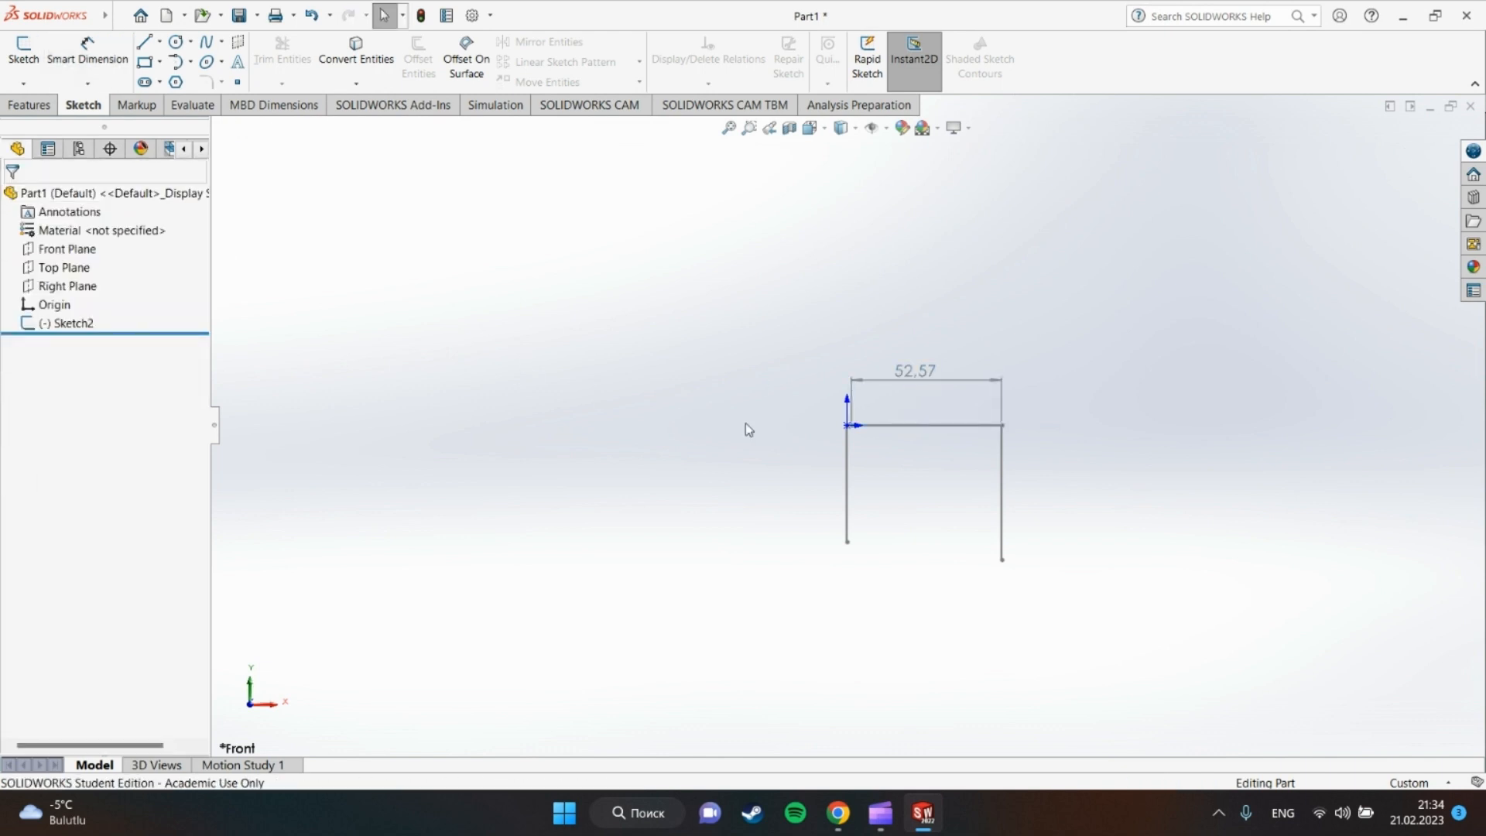
Reopen the line sketch for editing and dimension its horizontal line to 36 mm.
{"action": "left_click", "coordinate": [24, 50]}
{"action": "left_click", "coordinate": [921, 434]}
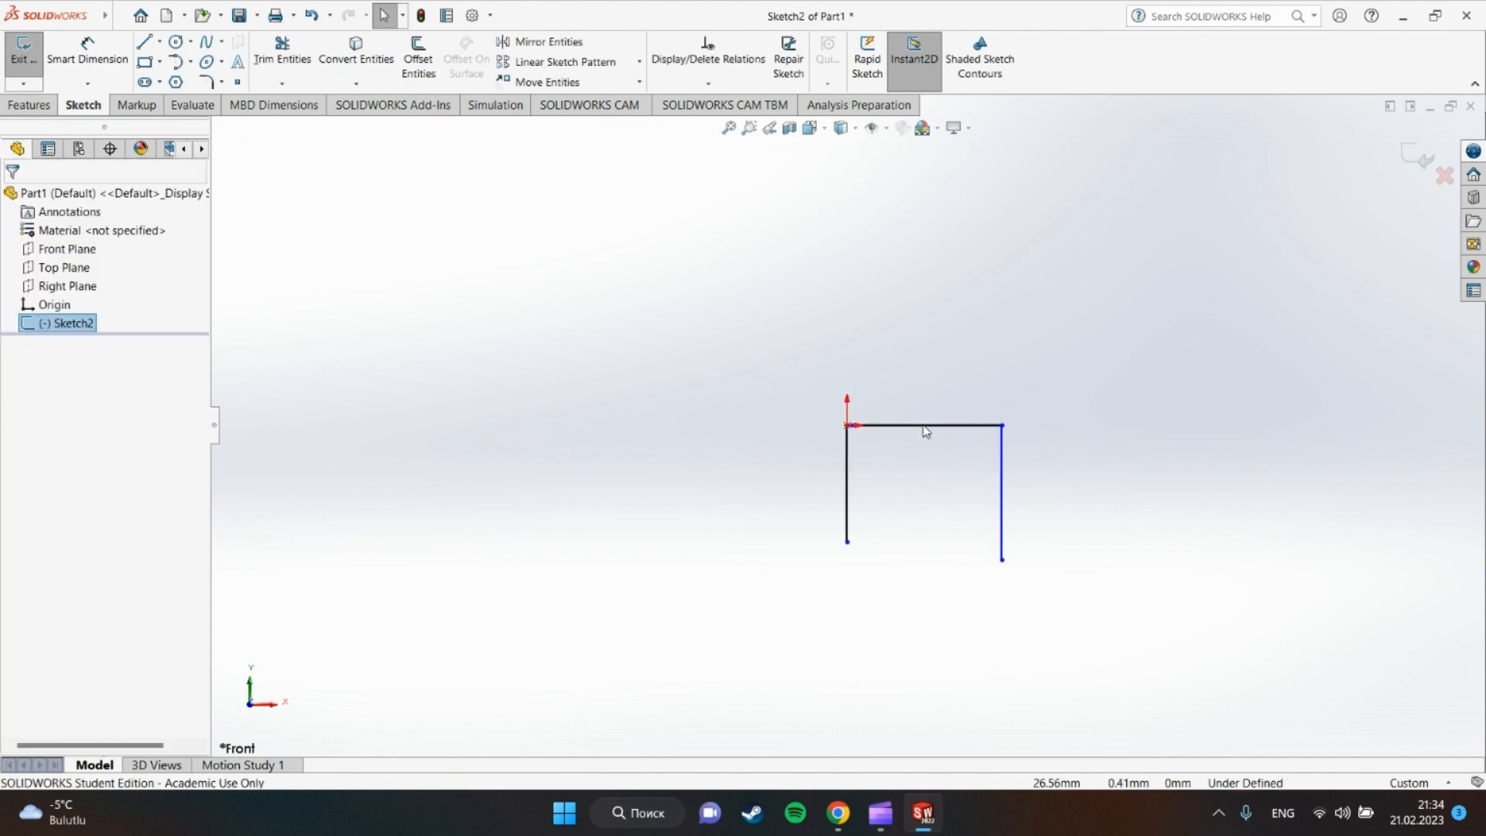
{"action": "left_click", "coordinate": [87, 51]}
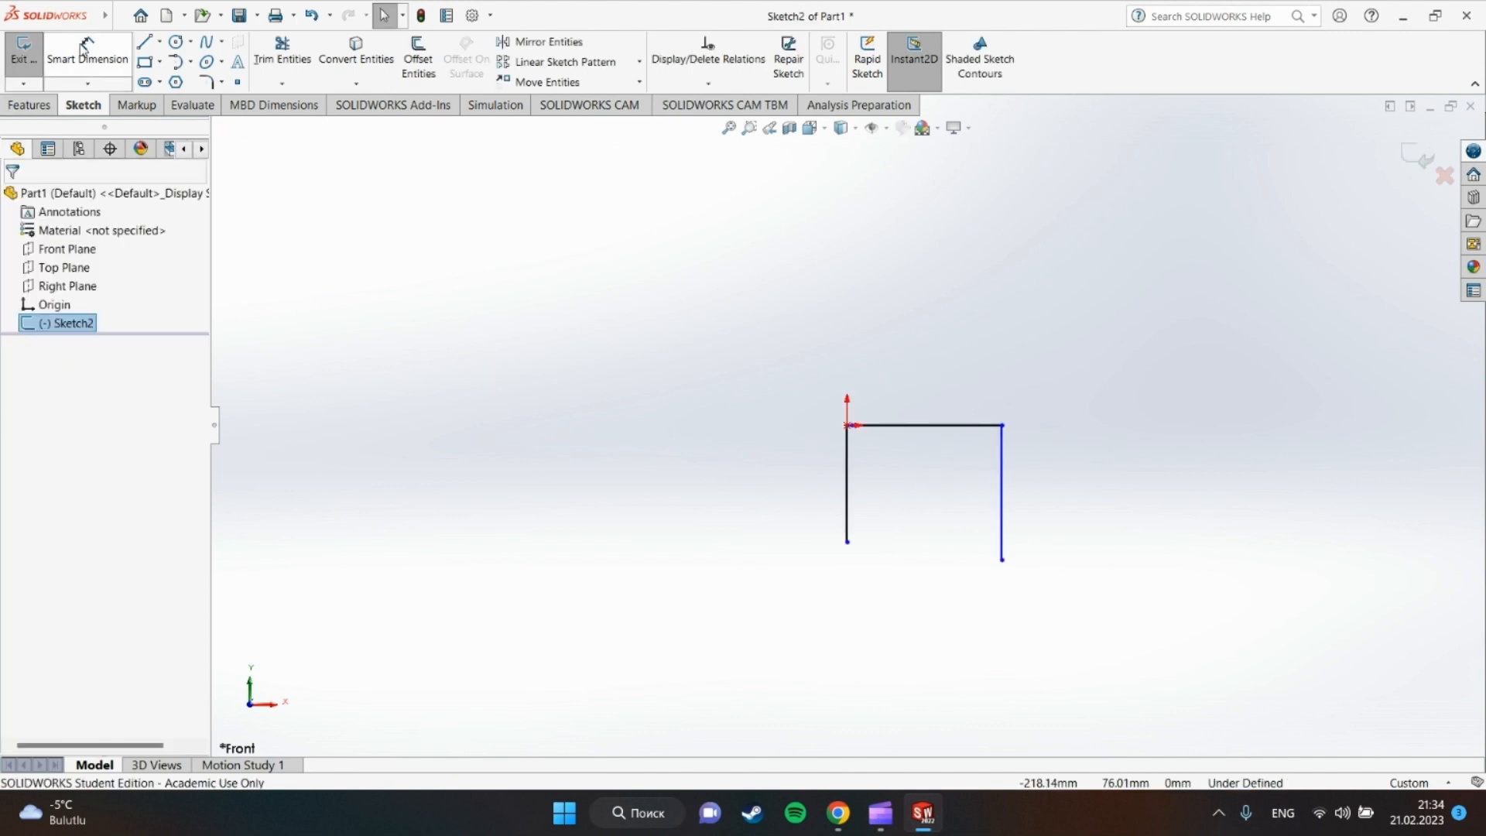
{"action": "left_click", "coordinate": [953, 427]}
{"action": "left_click", "coordinate": [941, 370]}
{"action": "type", "text": "36"}
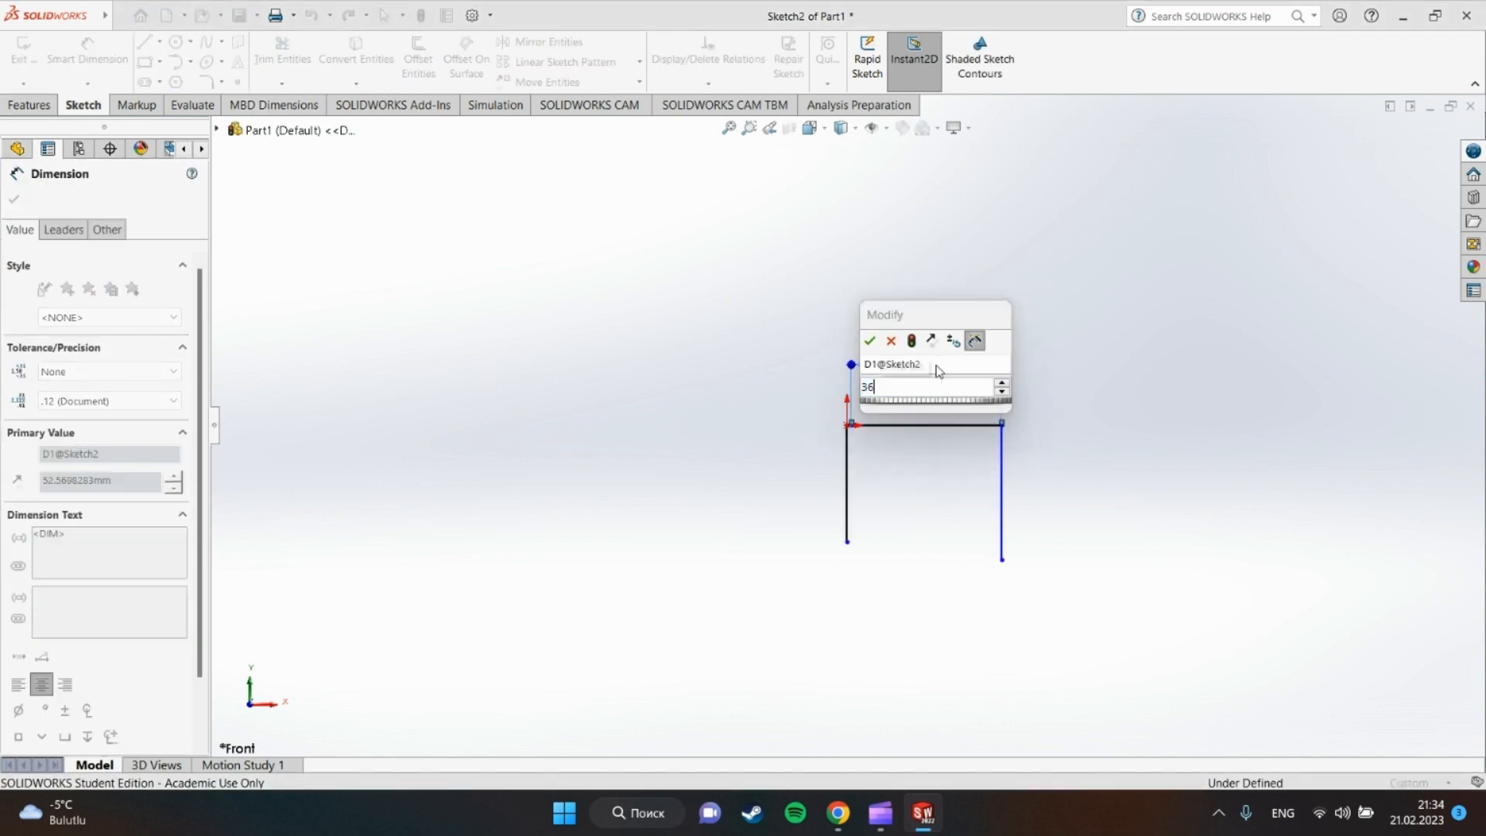
{"action": "key", "text": "Return"}
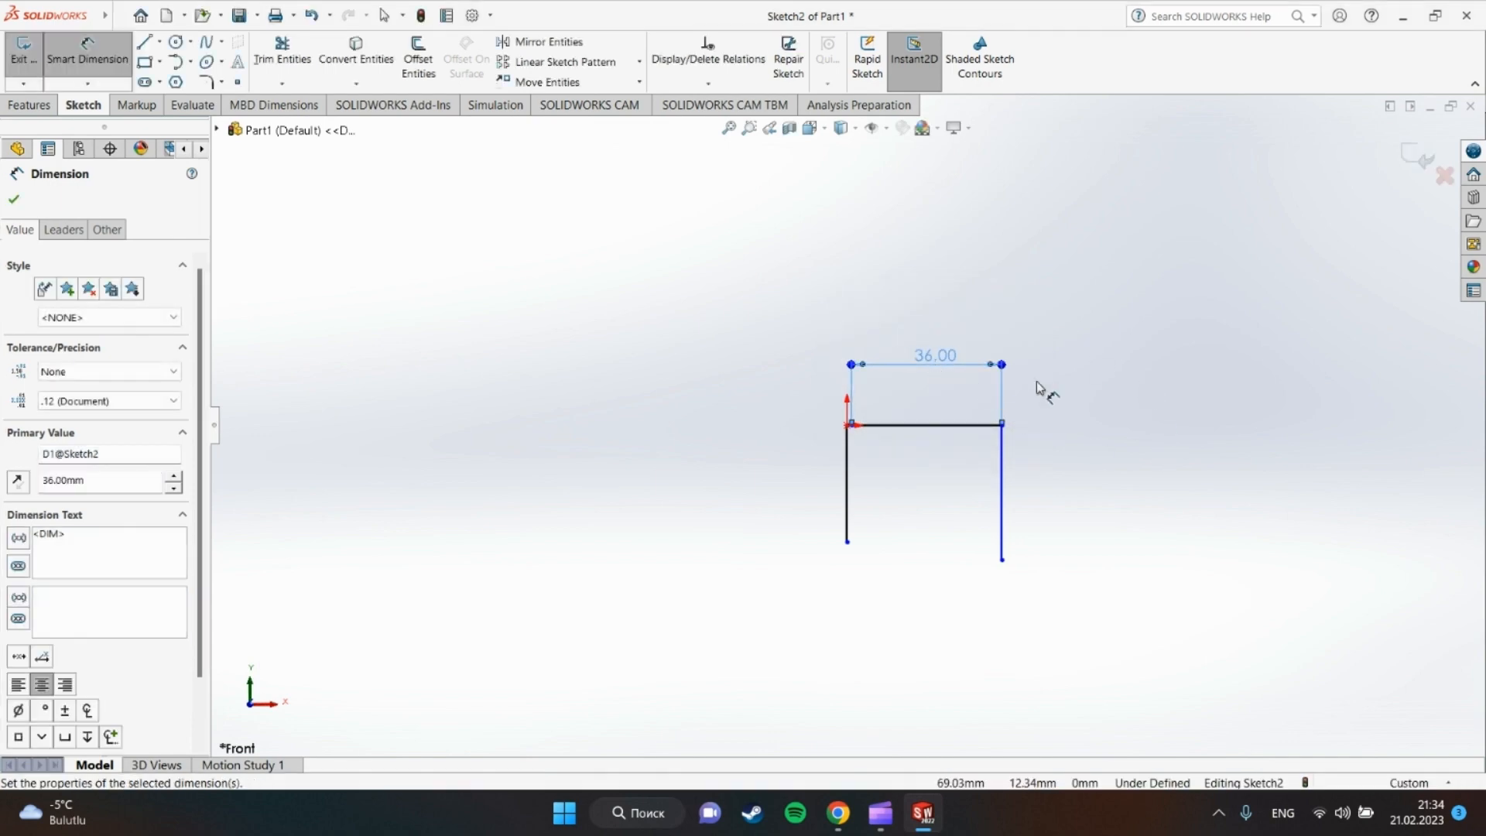
Dimension the vertical line at the far end of the horizontal line to 30 mm.
{"action": "left_click", "coordinate": [1004, 491]}
{"action": "left_click", "coordinate": [1087, 492]}
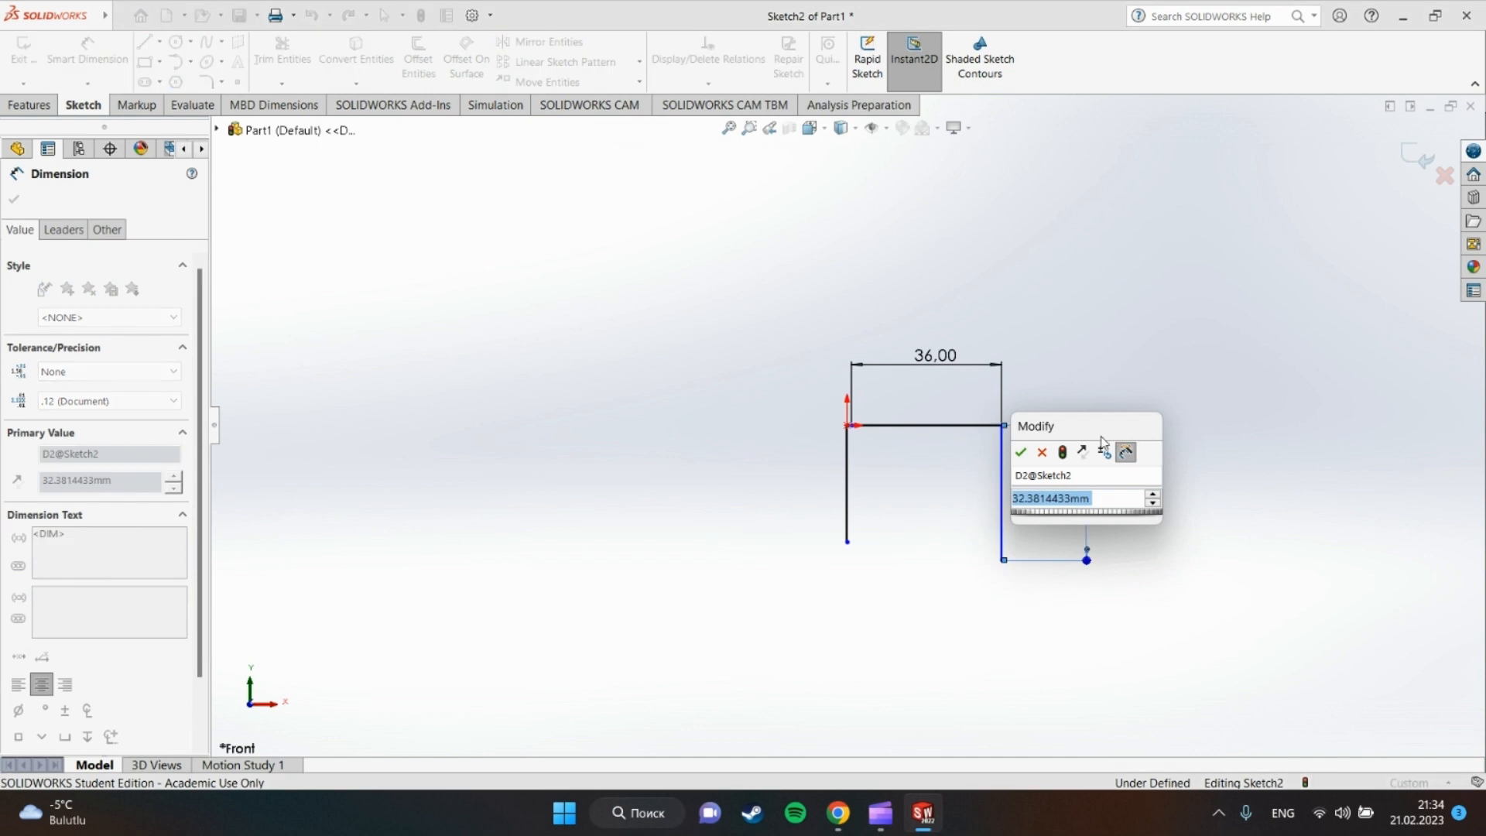
{"action": "type", "text": "30"}
{"action": "key", "text": "Return"}
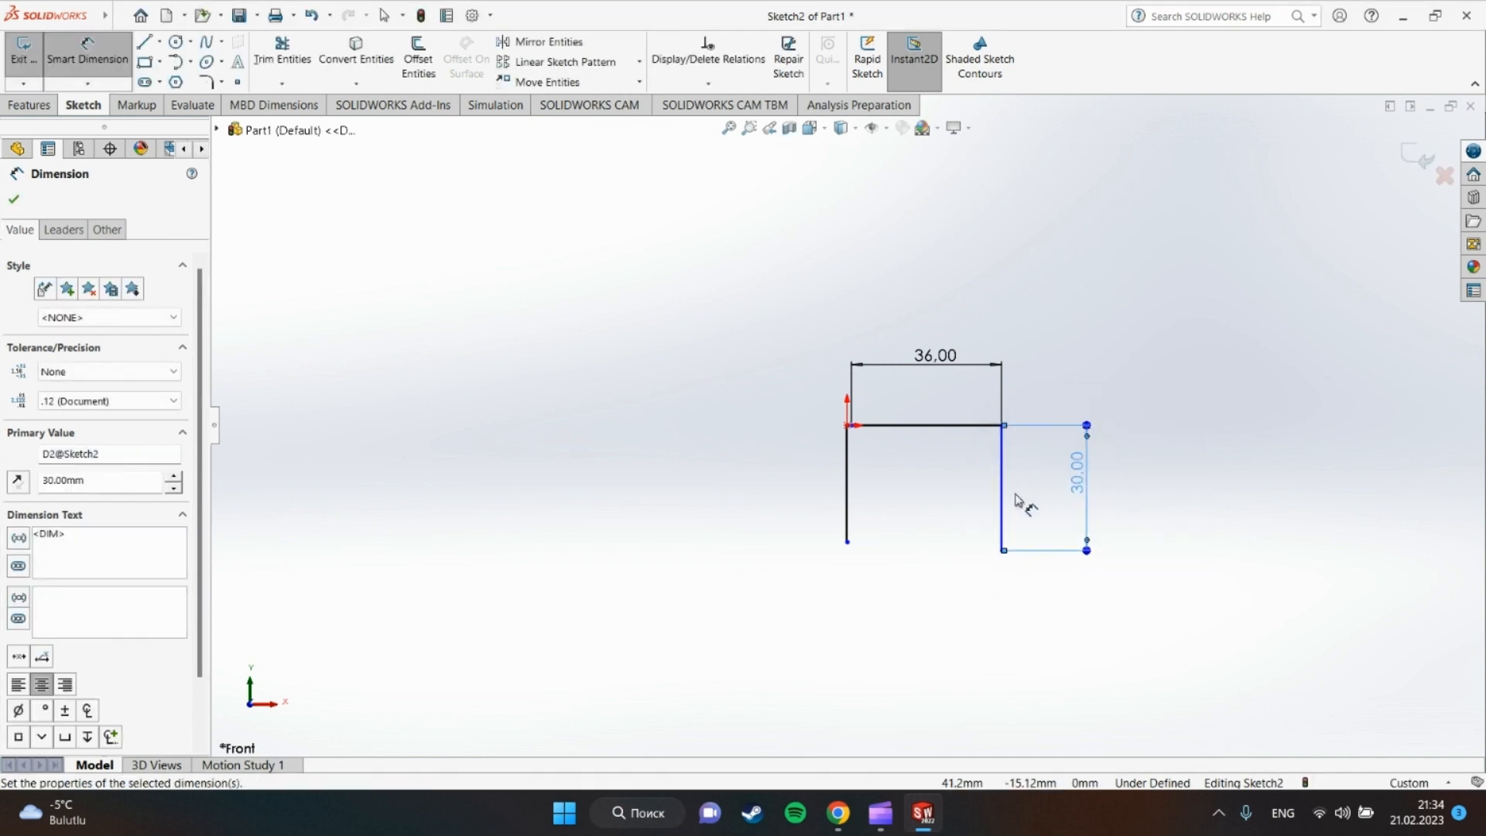
Try to dimension the vertical line at the origin, and undo it together with the last length change of the other vertical line.
{"action": "left_click", "coordinate": [847, 487]}
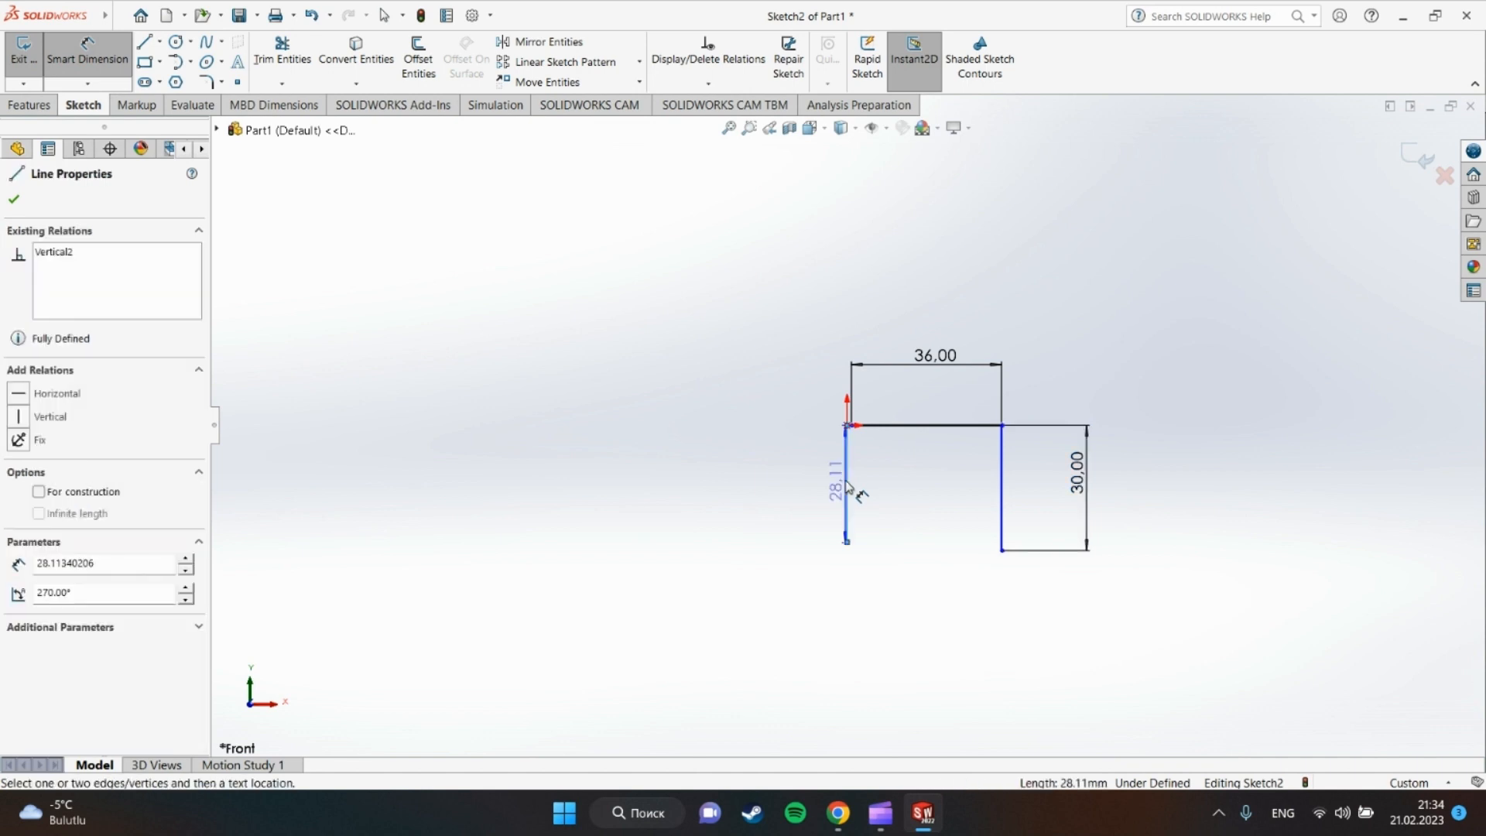
{"action": "left_click", "coordinate": [765, 460]}
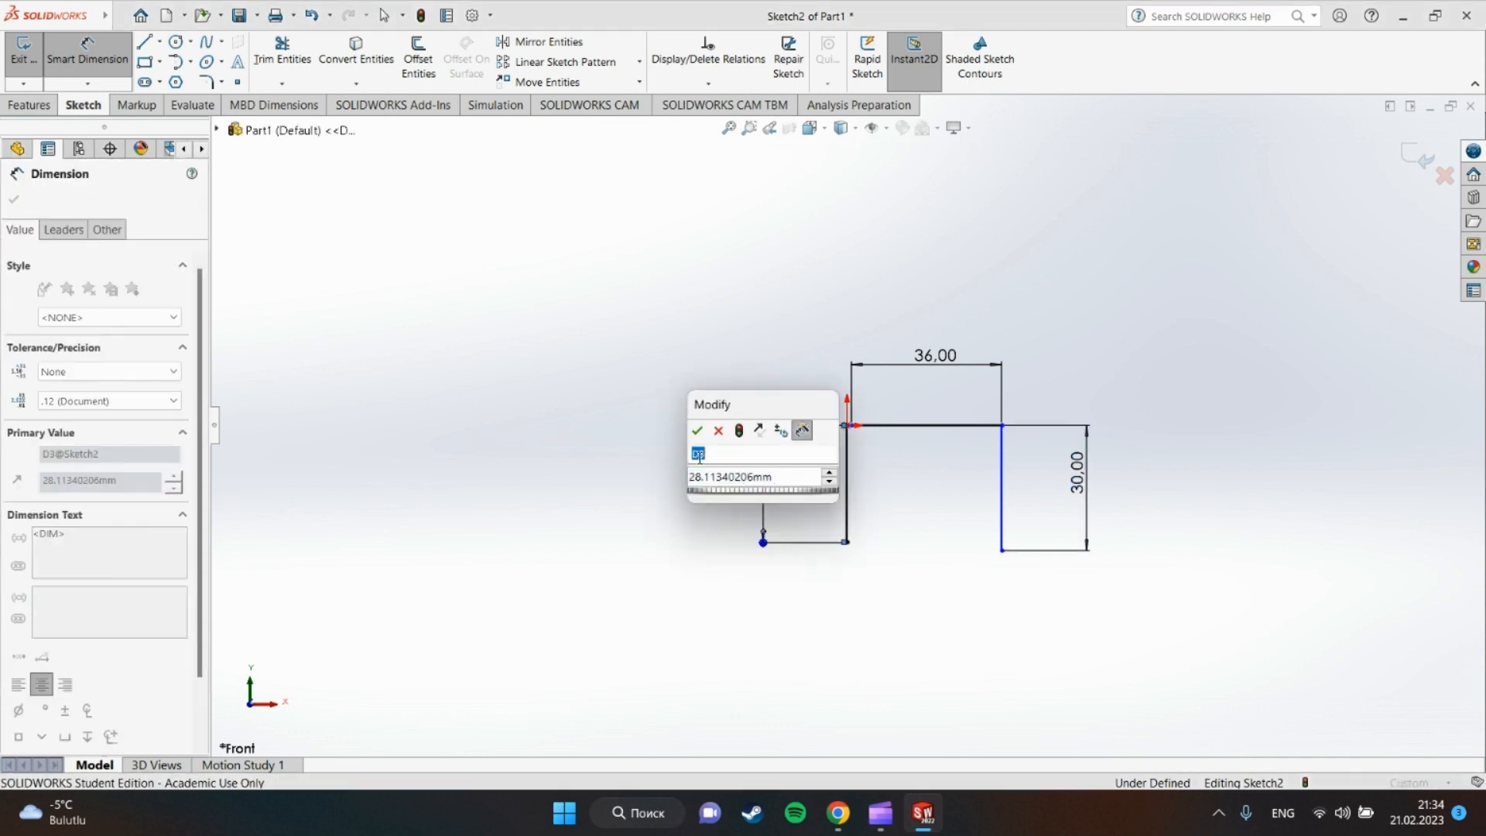
{"action": "left_click", "coordinate": [699, 430]}
{"action": "key", "text": "Escape"}
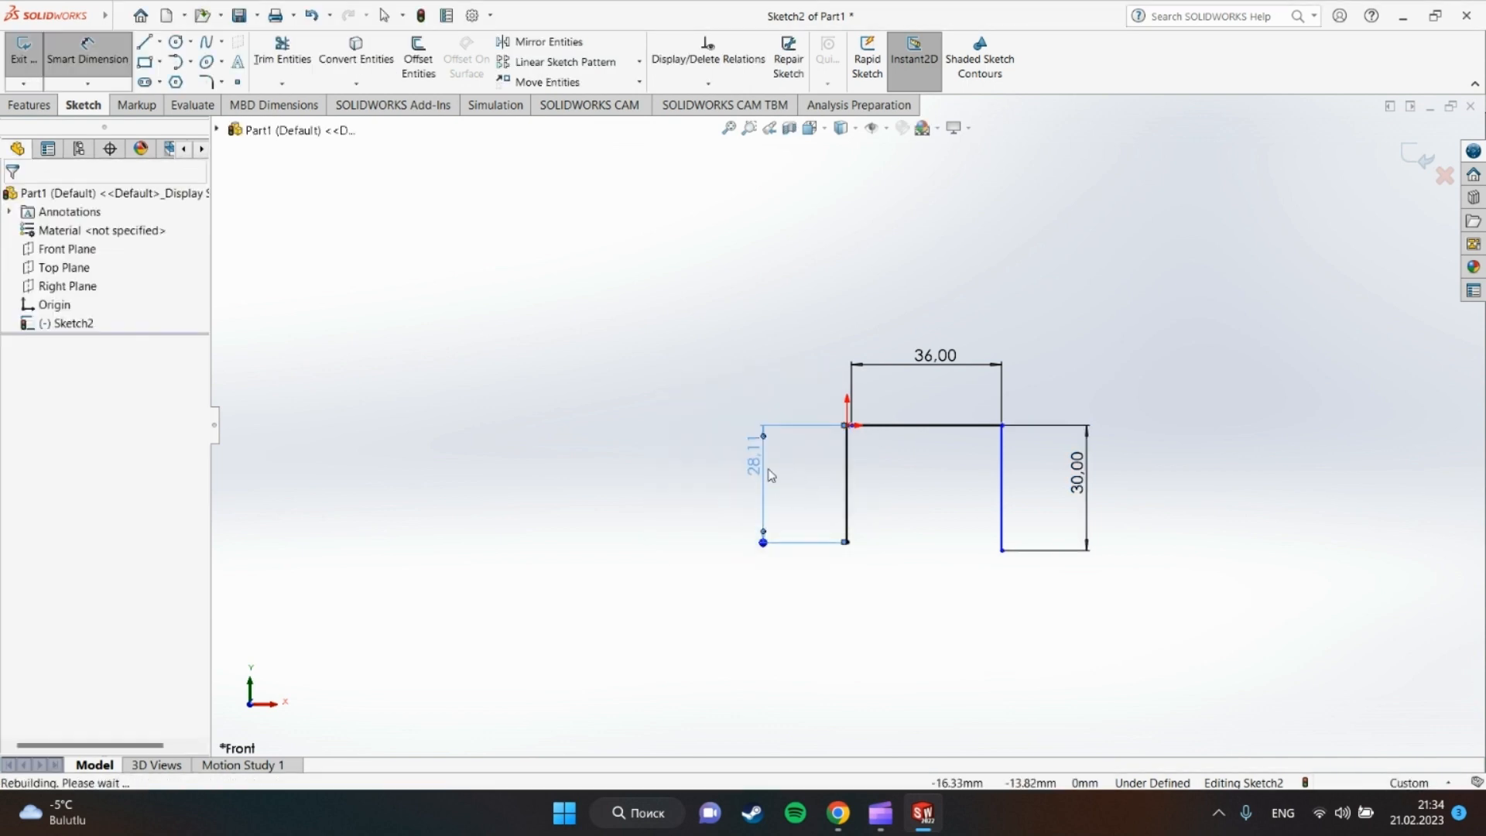
{"action": "key", "text": "Escape"}
{"action": "key", "text": "ctrl+z"}
{"action": "key", "text": "ctrl+z"}
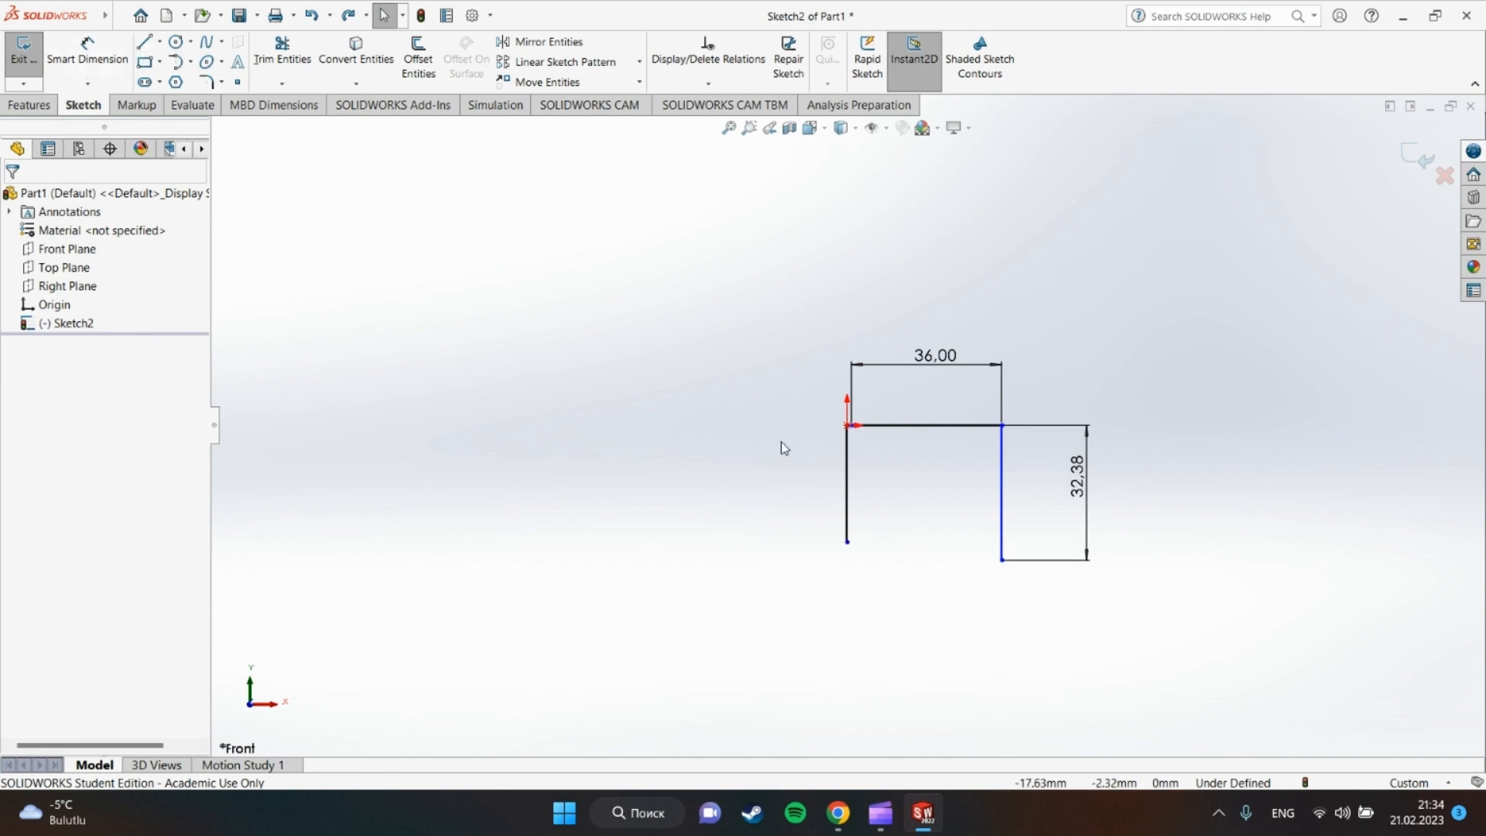
Convert the vertical line below the origin to construction geometry.
{"action": "right_click", "coordinate": [846, 483]}
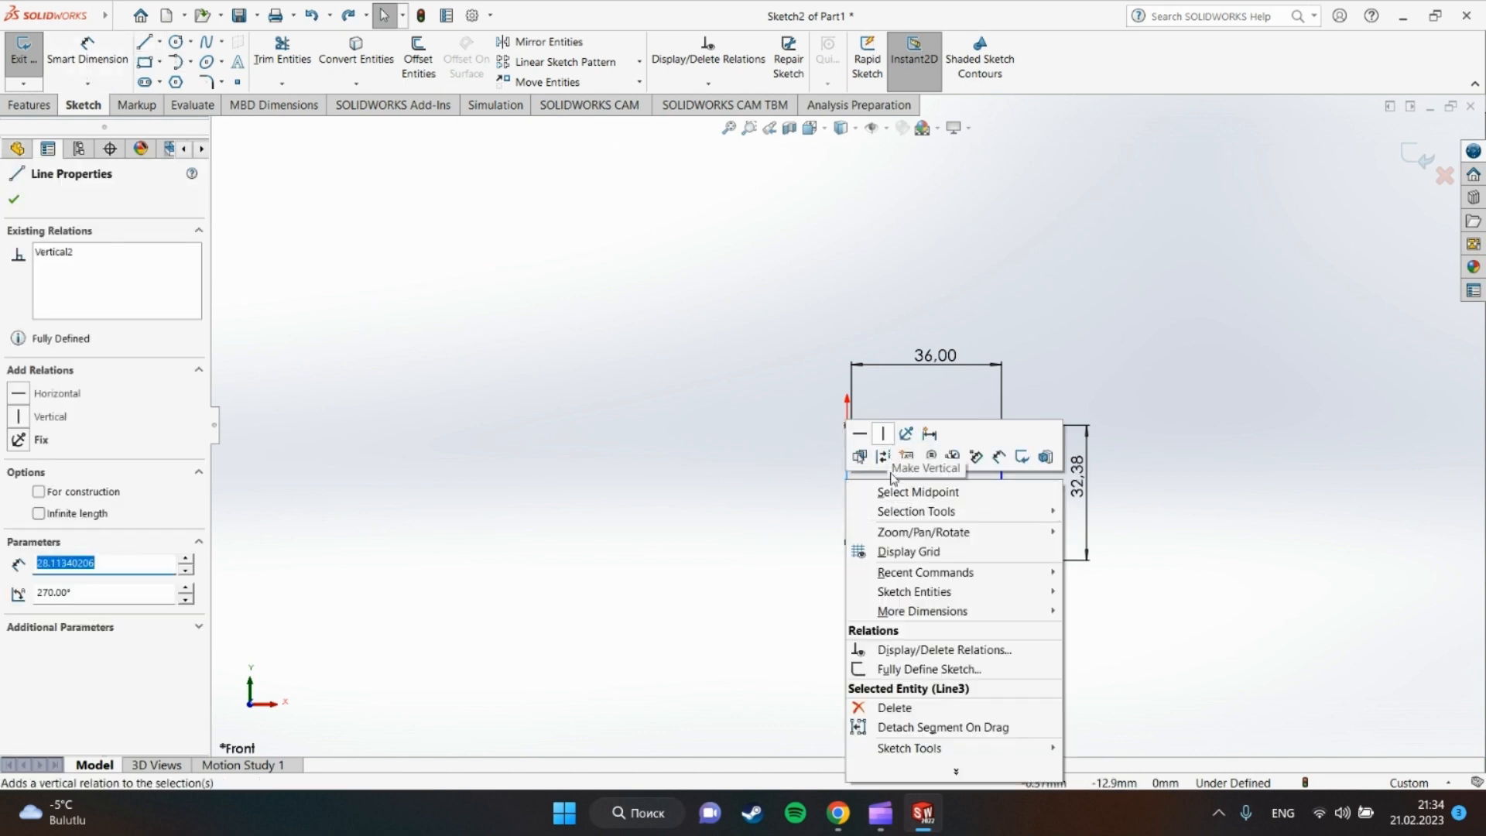
{"action": "left_click", "coordinate": [85, 486]}
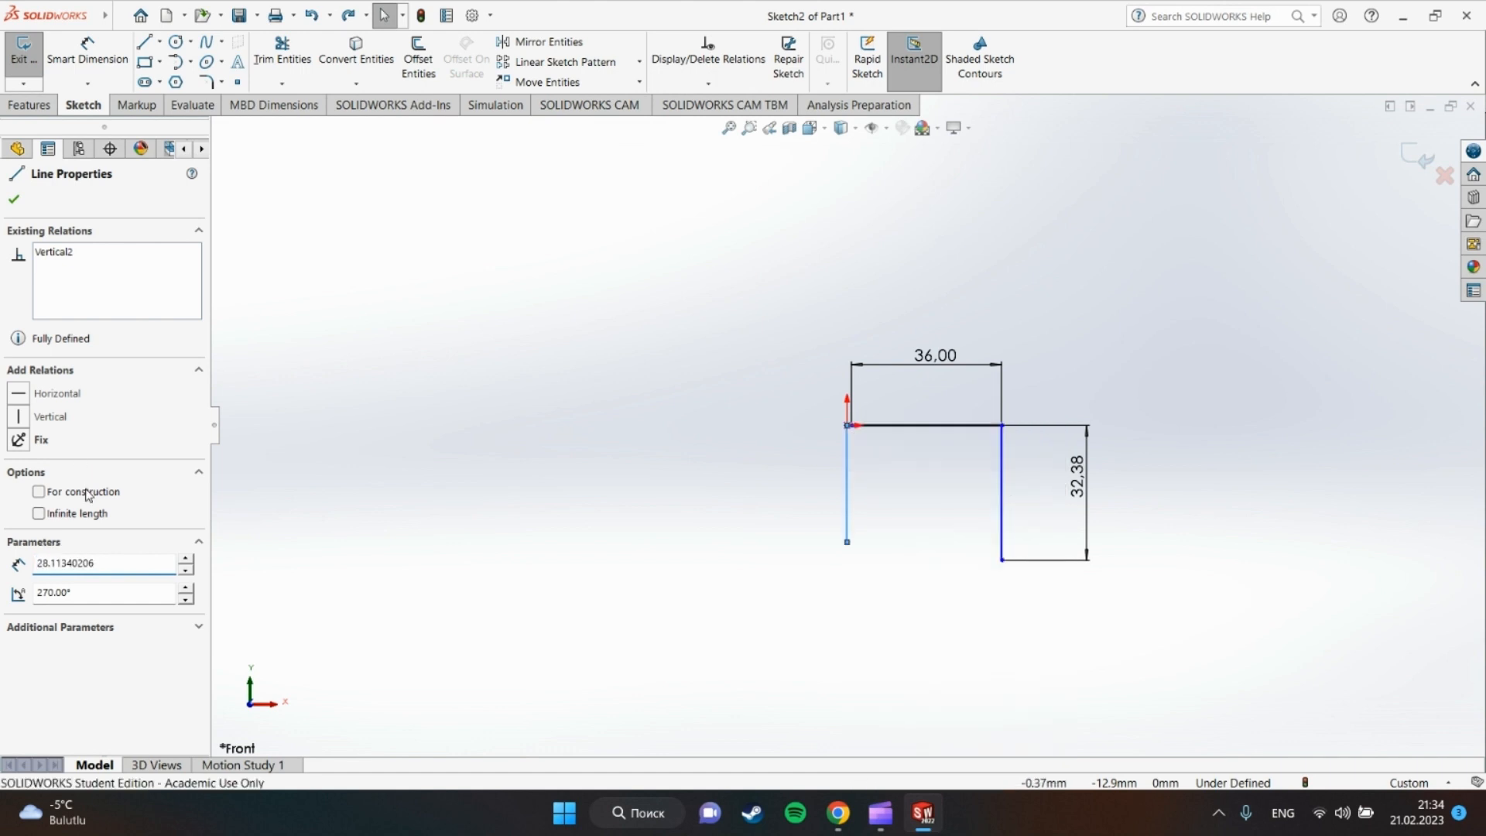
{"action": "left_click", "coordinate": [879, 490]}
{"action": "left_click", "coordinate": [848, 486]}
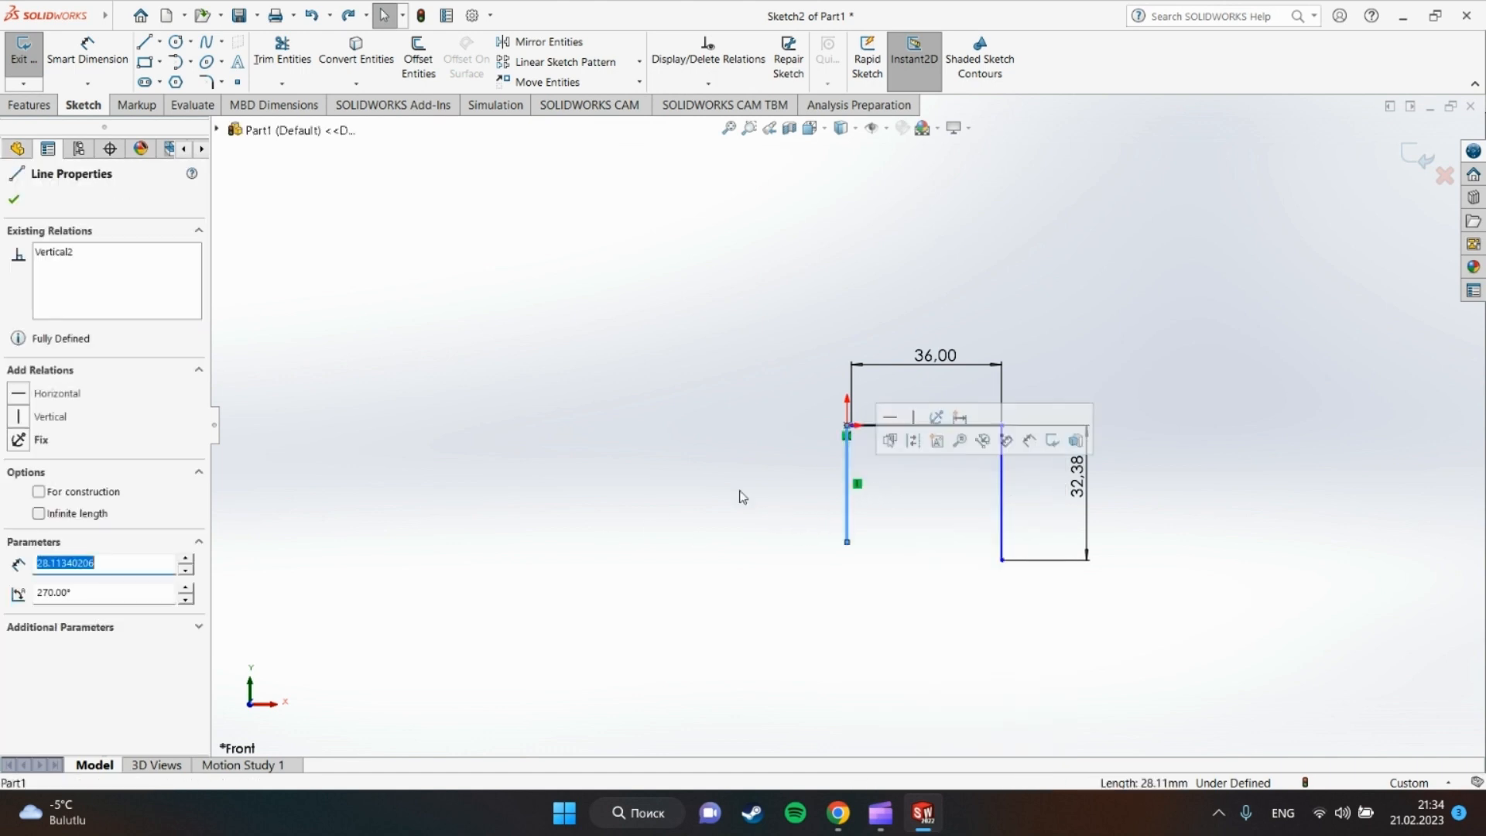
{"action": "left_click", "coordinate": [110, 496]}
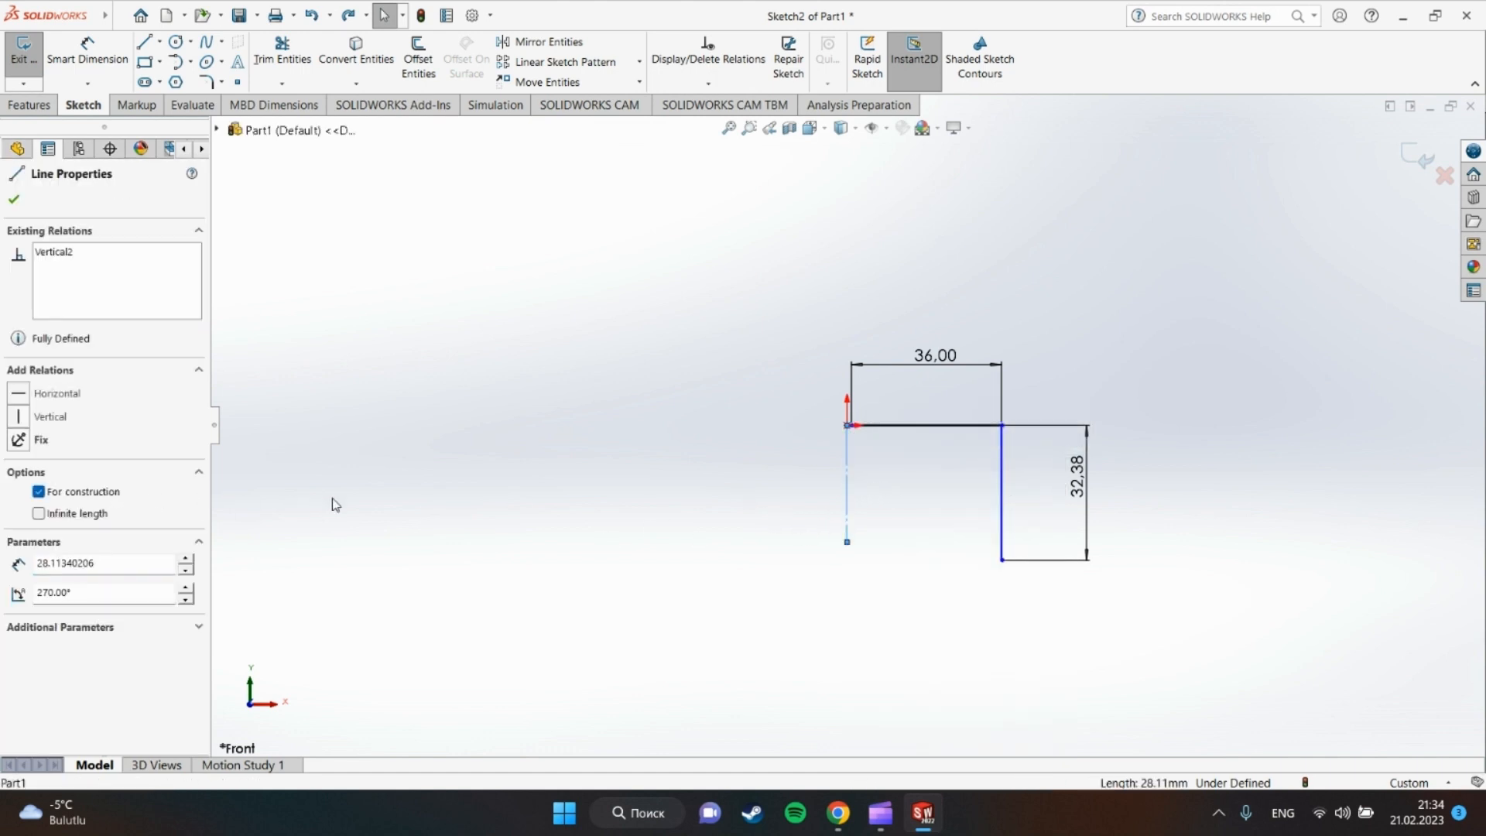
Sketch a circle of about 23 mm radius on the origin and another of about 83 mm radius centred about 57 mm directly above it.
{"action": "left_click", "coordinate": [180, 43]}
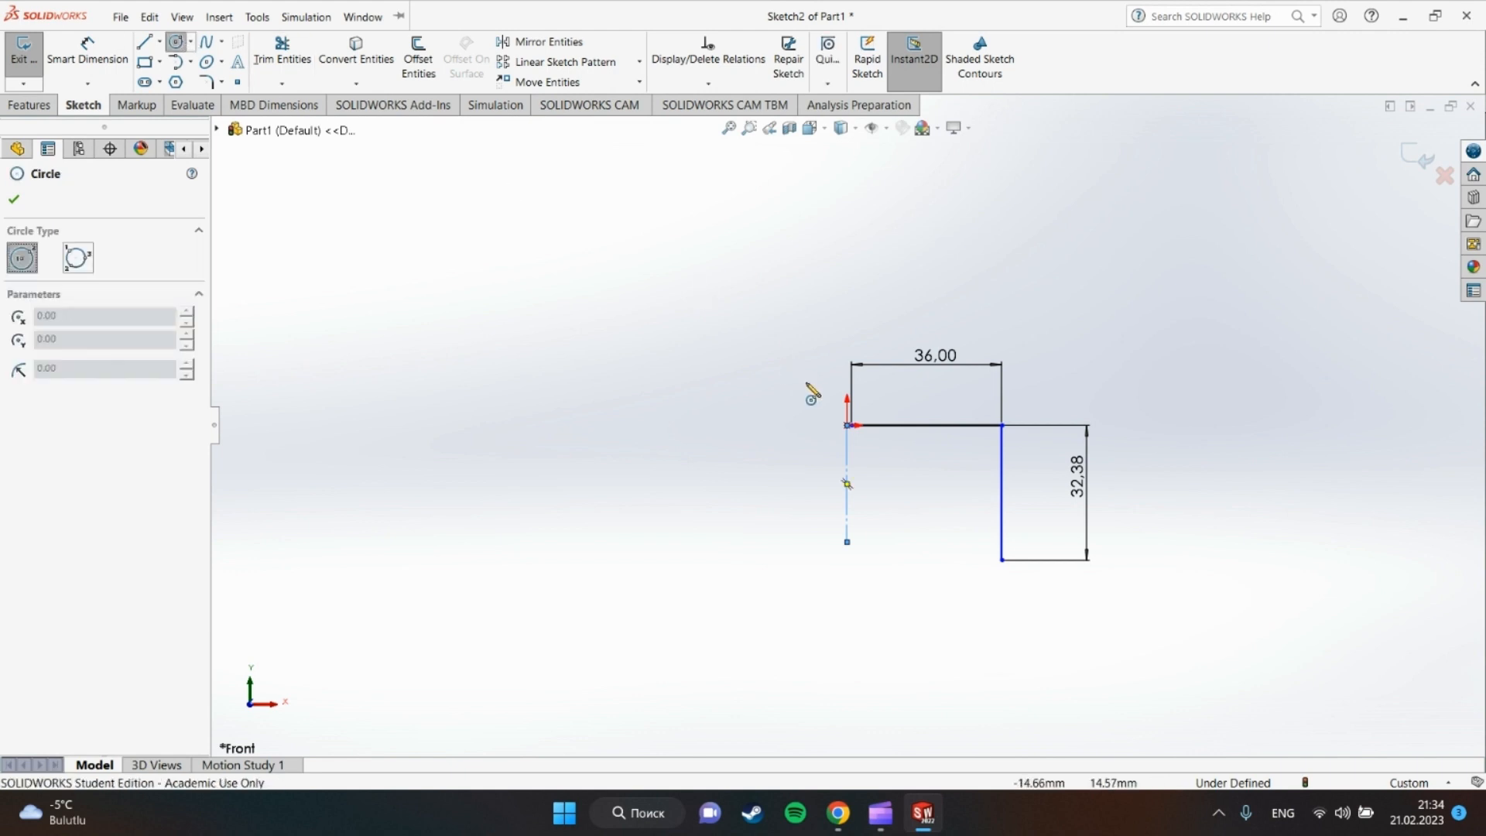
{"action": "left_click", "coordinate": [848, 425]}
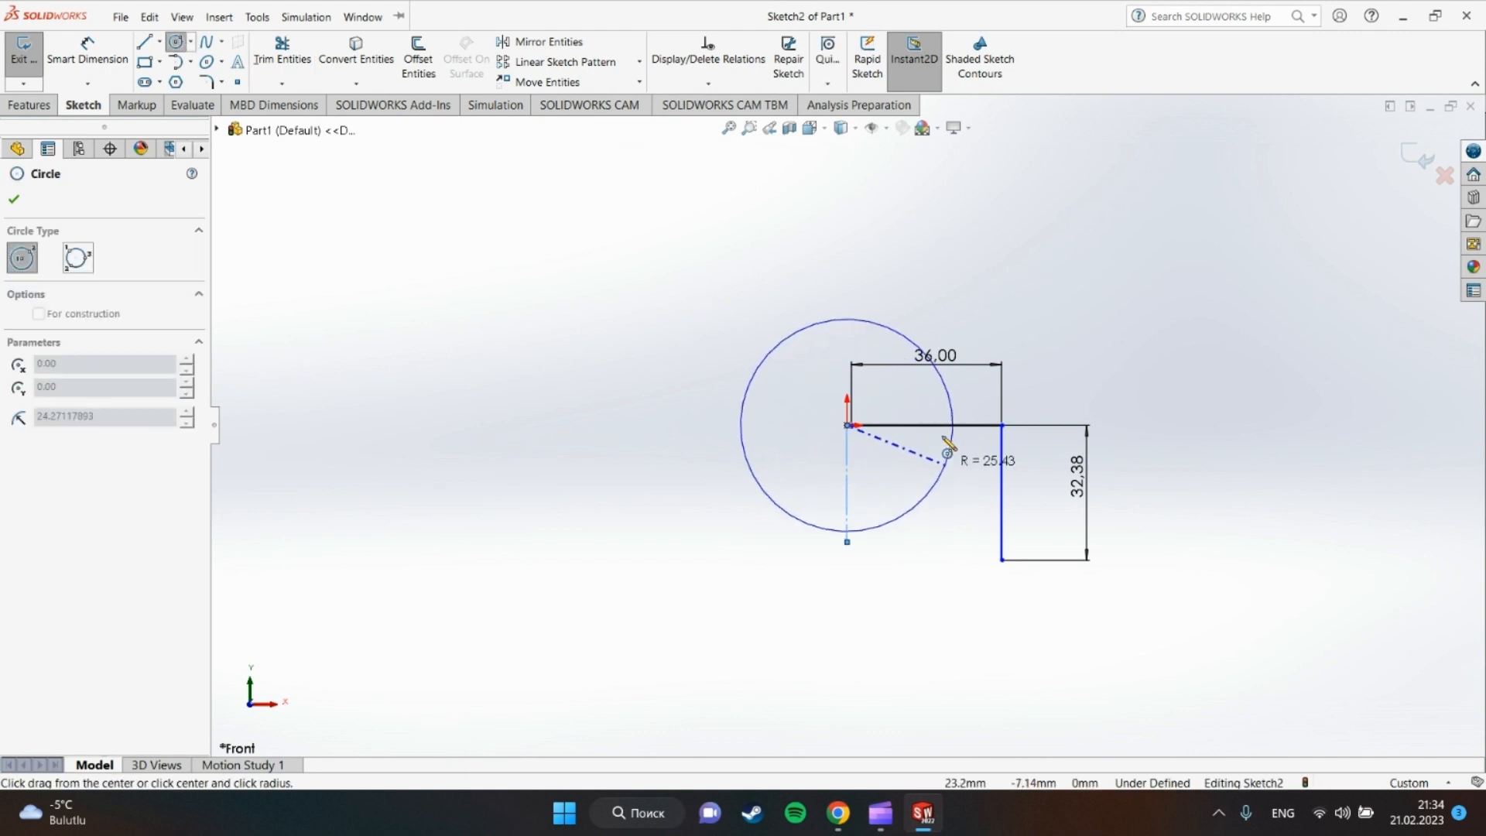
{"action": "left_click", "coordinate": [941, 430]}
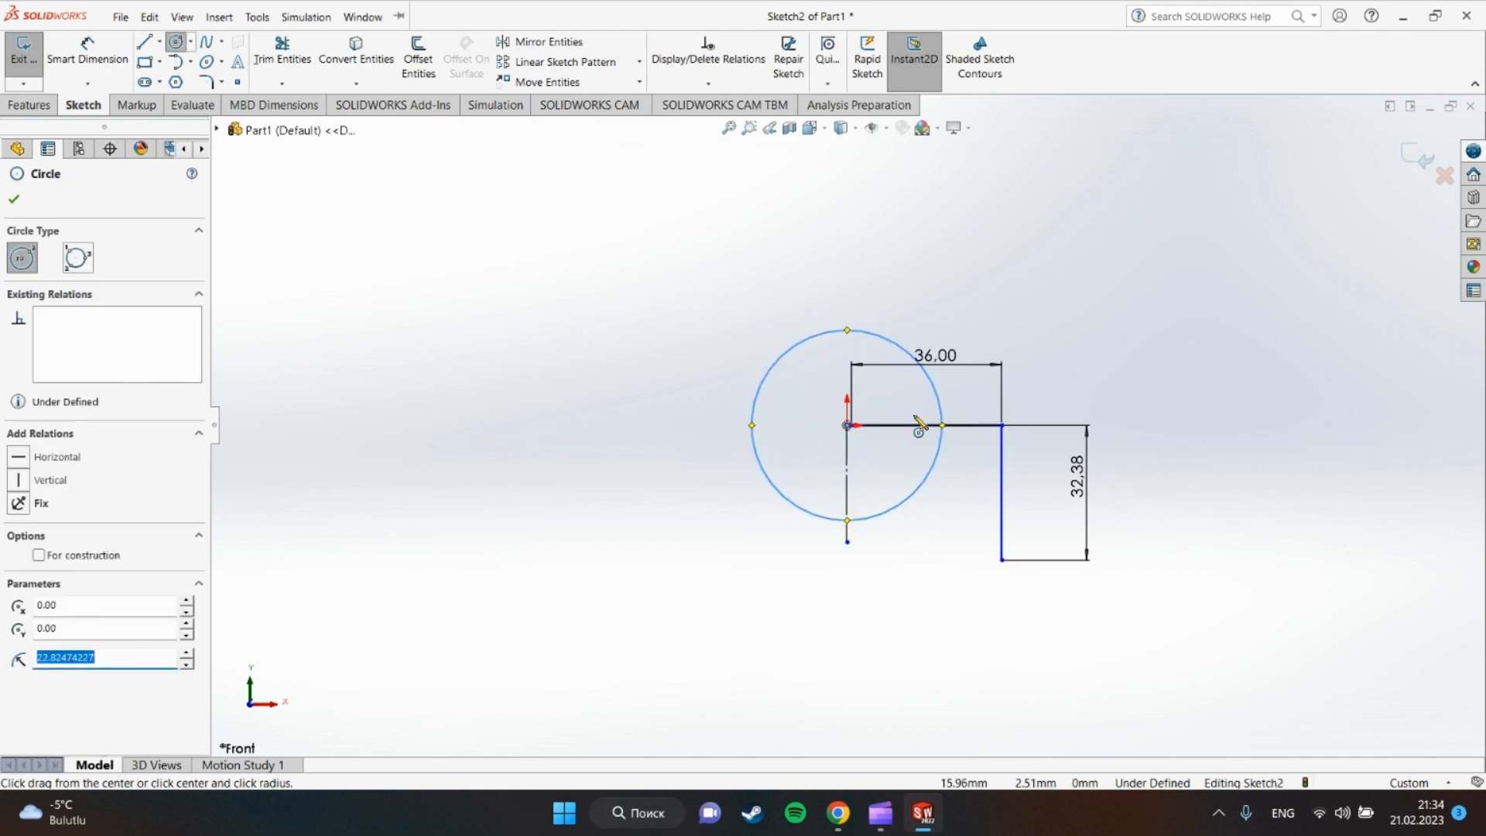
{"action": "left_click", "coordinate": [847, 188]}
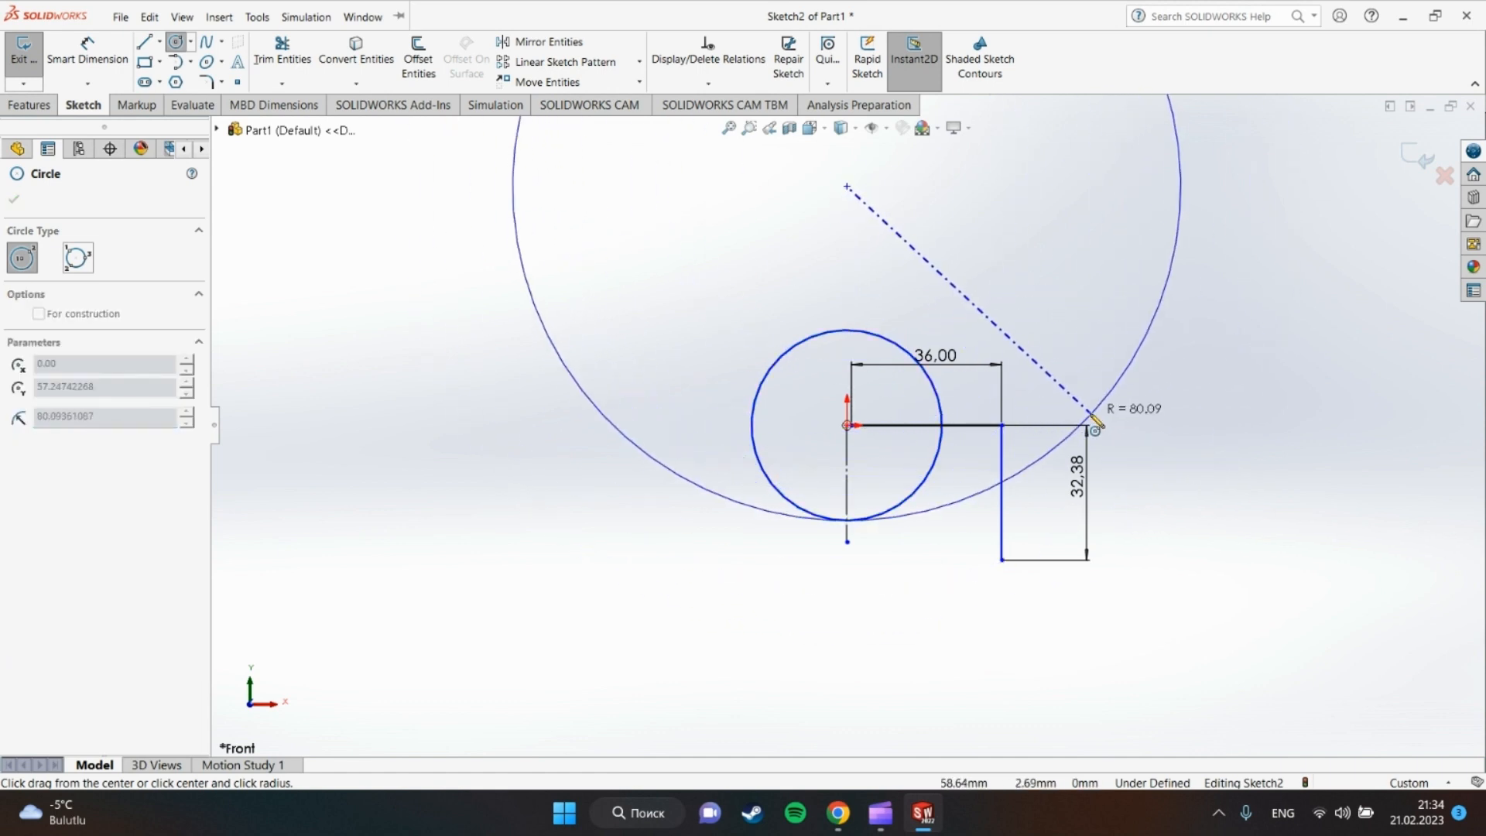
{"action": "left_click", "coordinate": [1108, 415]}
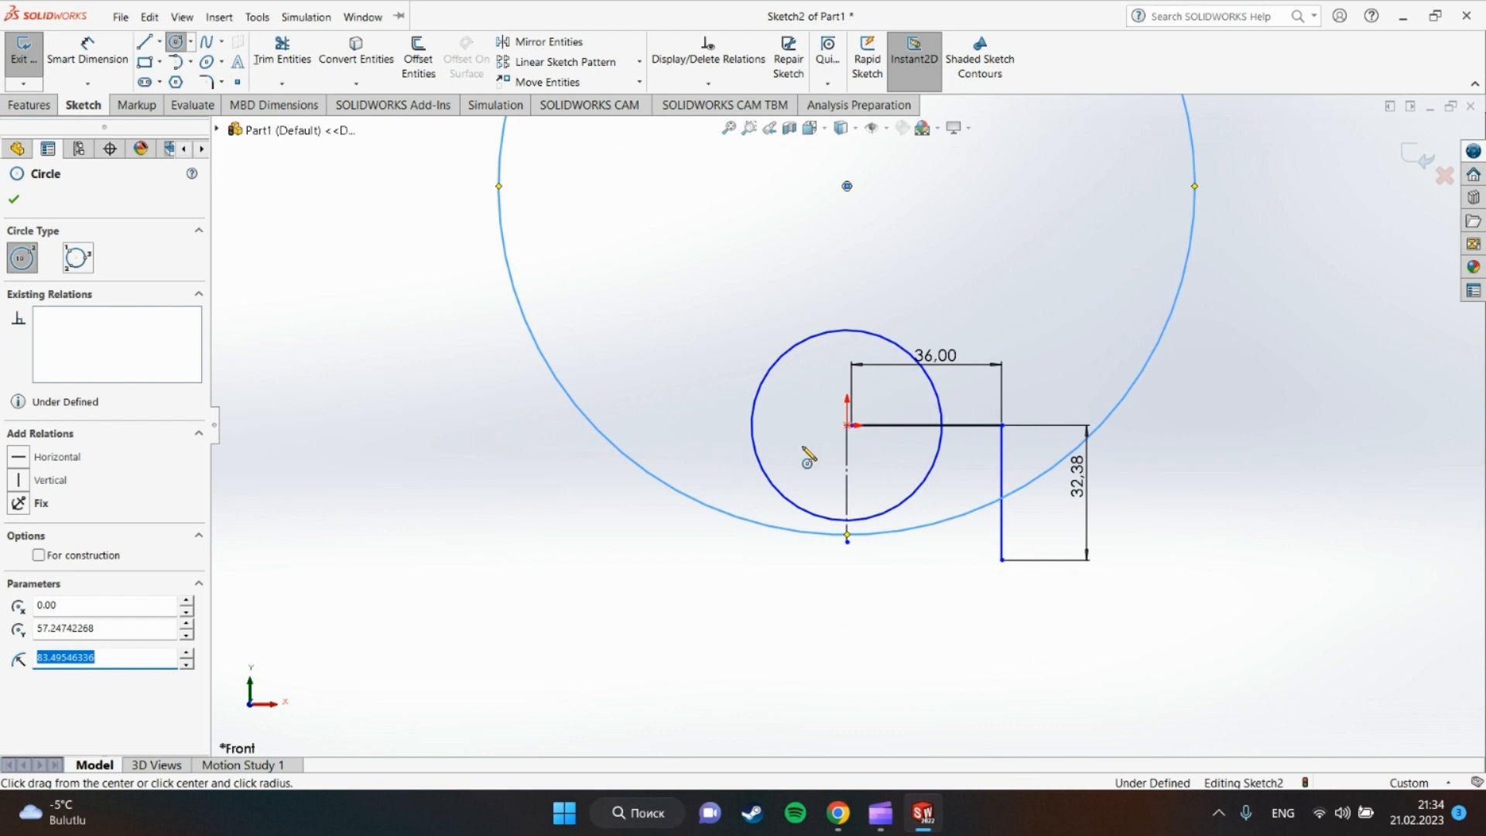
Dimension the circle centred on the origin to a 50 mm diameter.
{"action": "right_click", "coordinate": [566, 499]}
{"action": "left_click", "coordinate": [592, 499]}
{"action": "left_click", "coordinate": [87, 50]}
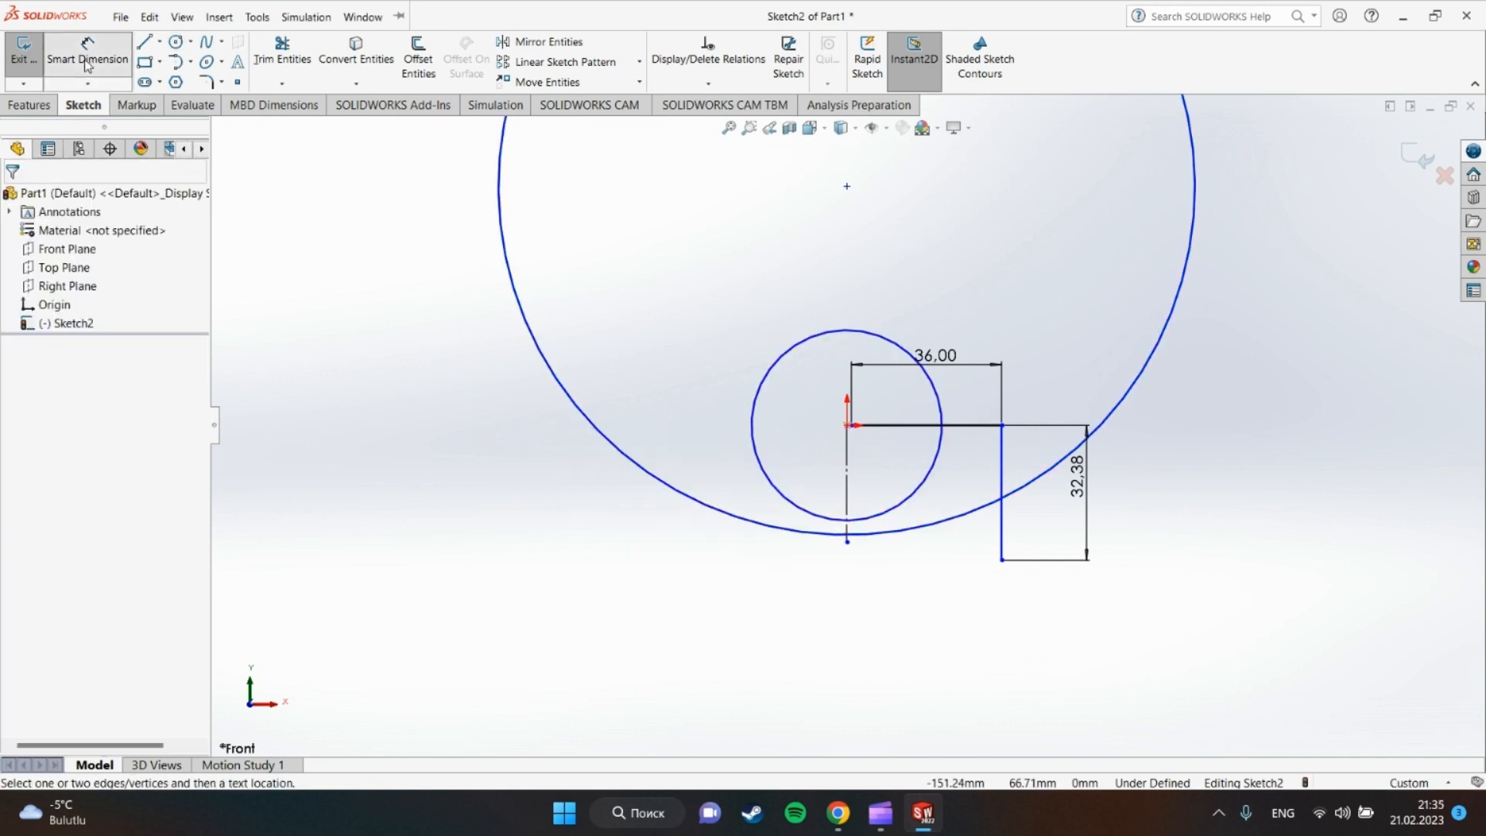
{"action": "left_click", "coordinate": [797, 345]}
{"action": "left_click", "coordinate": [735, 300]}
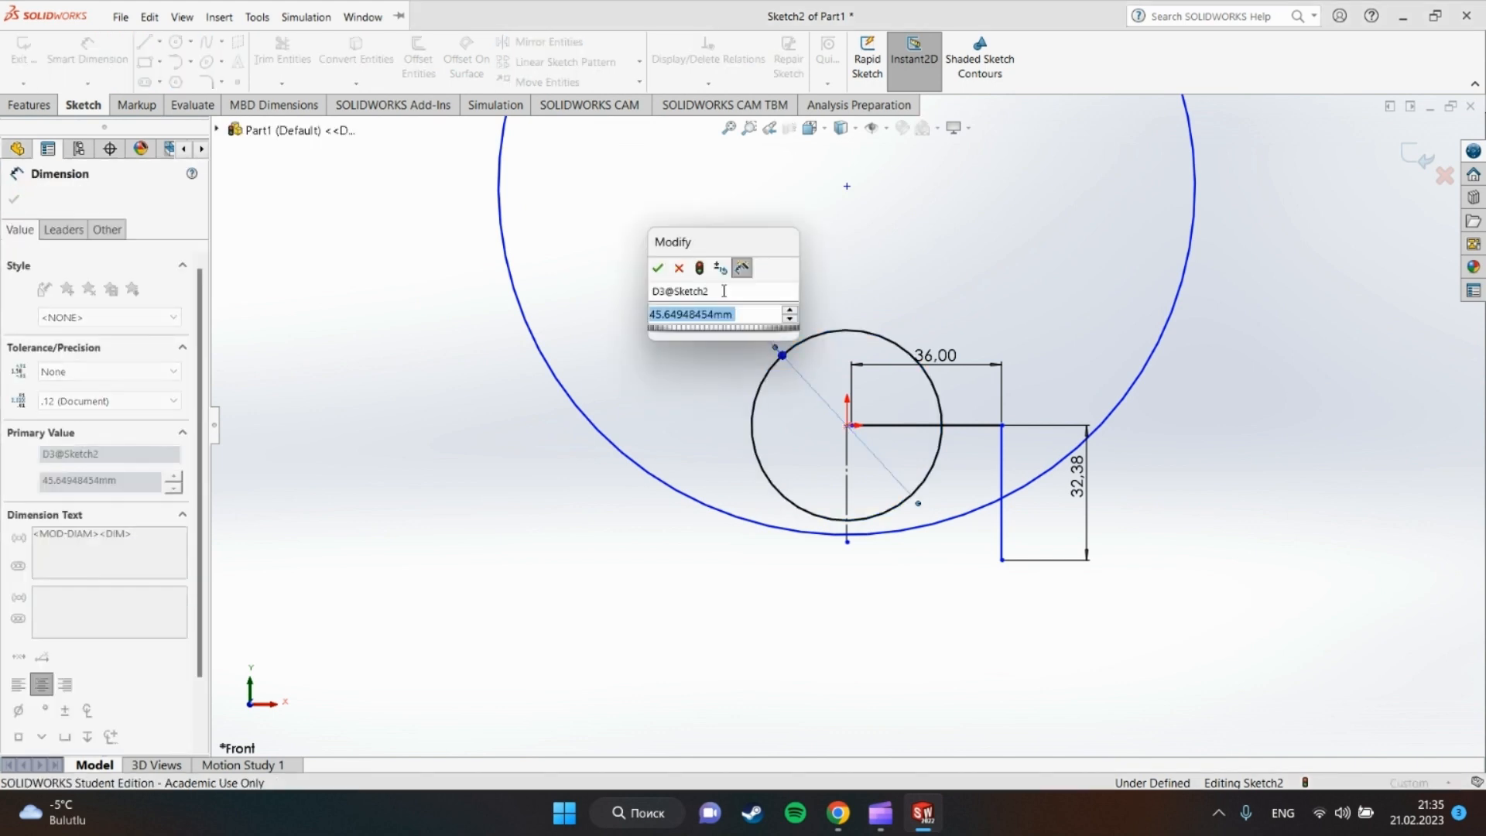
{"action": "type", "text": "50"}
{"action": "key", "text": "Return"}
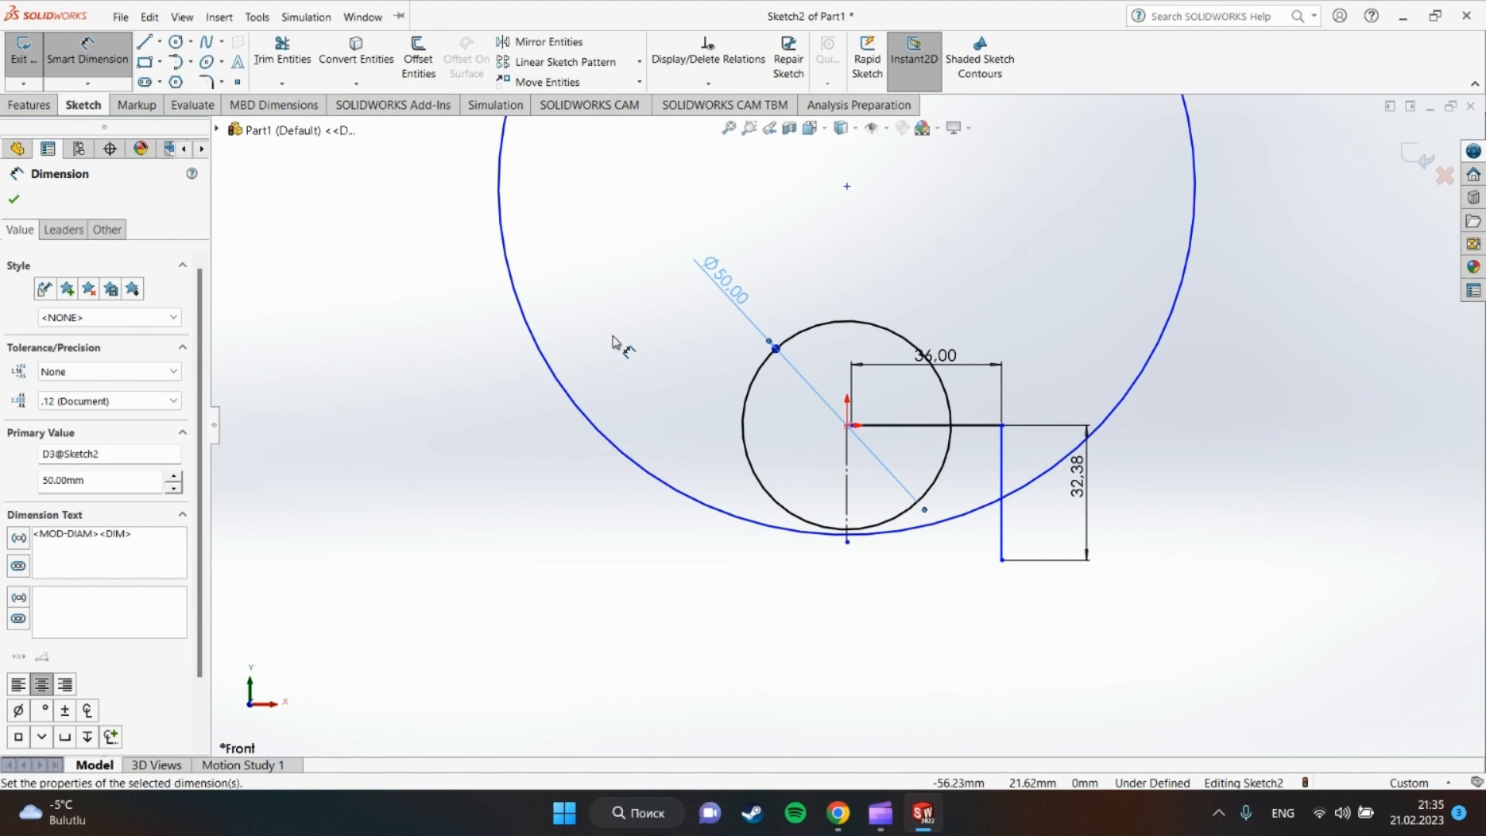
Dimension the large circle to a 180 mm diameter.
{"action": "left_click", "coordinate": [597, 431]}
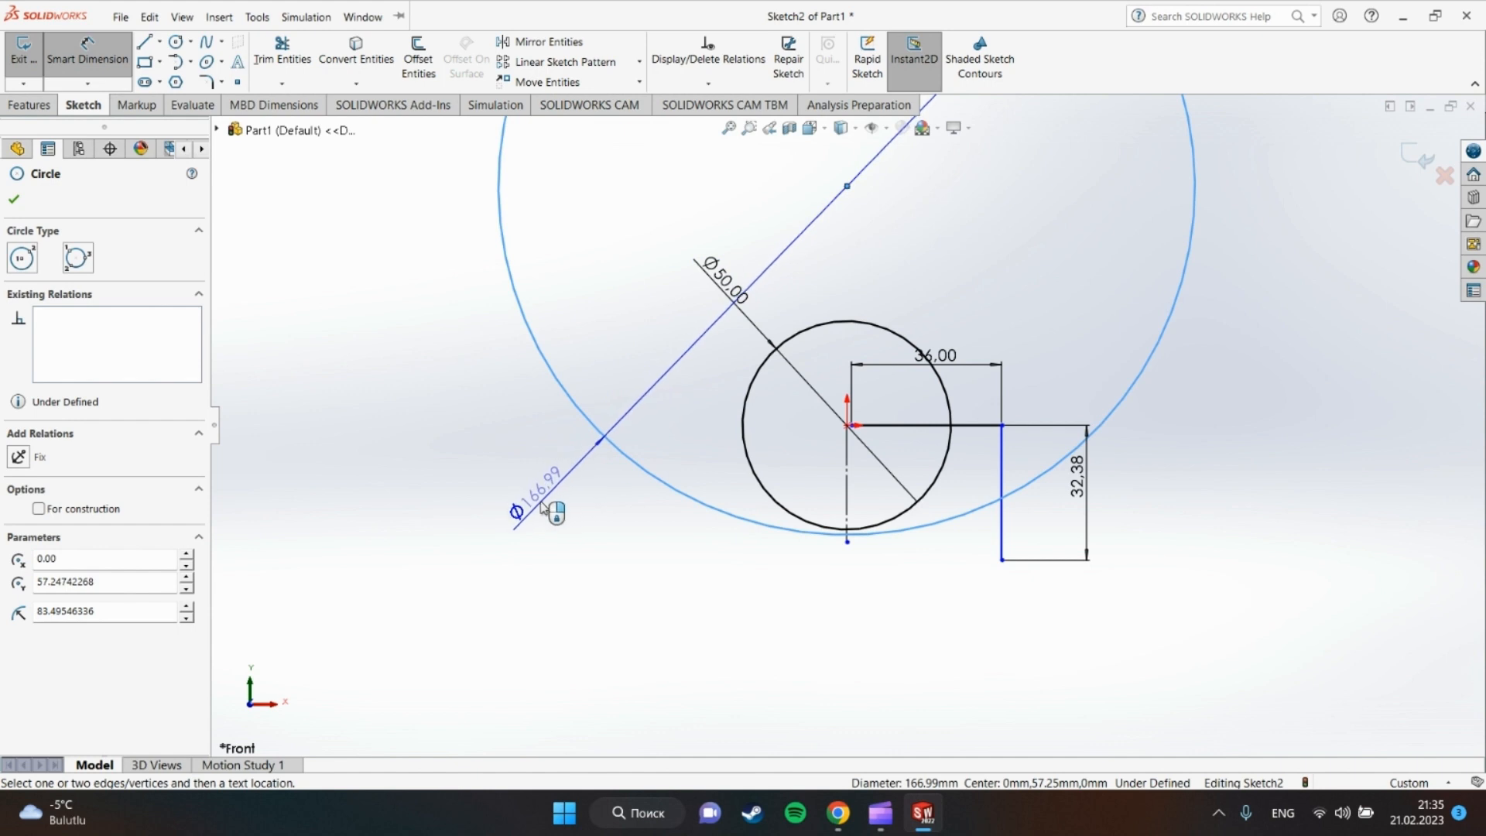
{"action": "left_click", "coordinate": [541, 496]}
{"action": "type", "text": "180"}
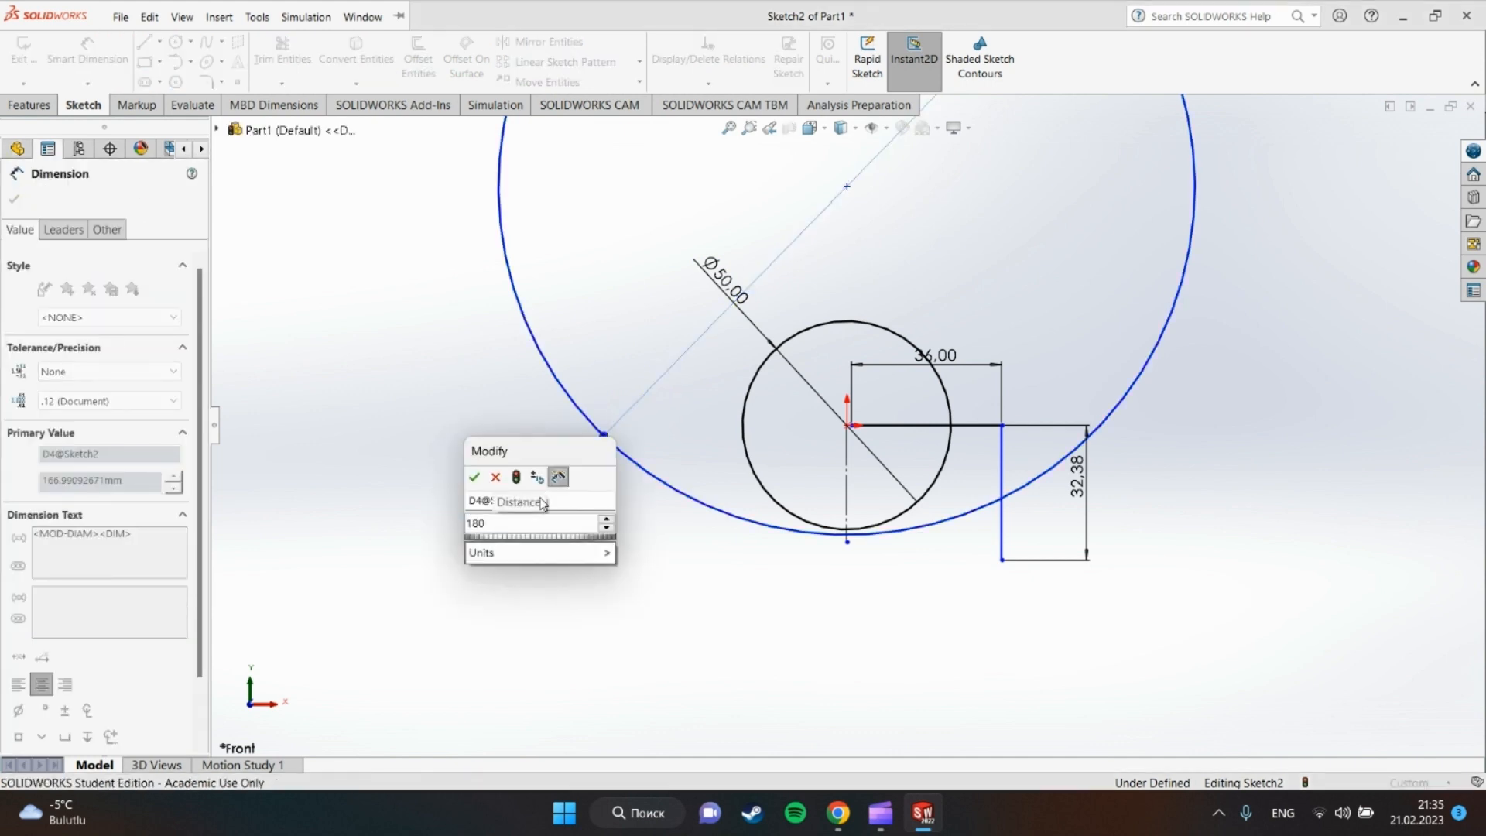
{"action": "key", "text": "Return"}
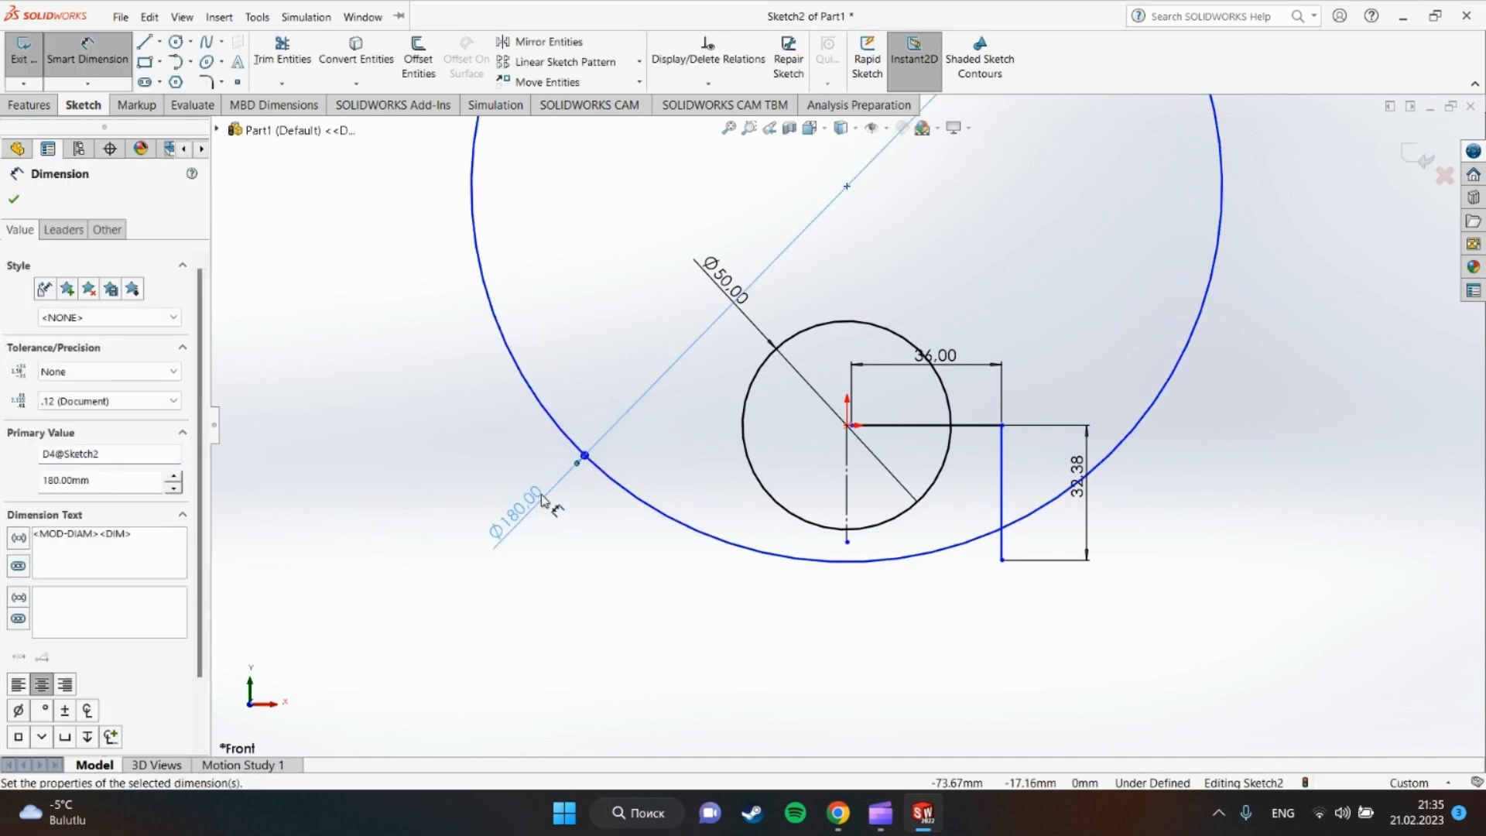
{"action": "key", "text": "Escape"}
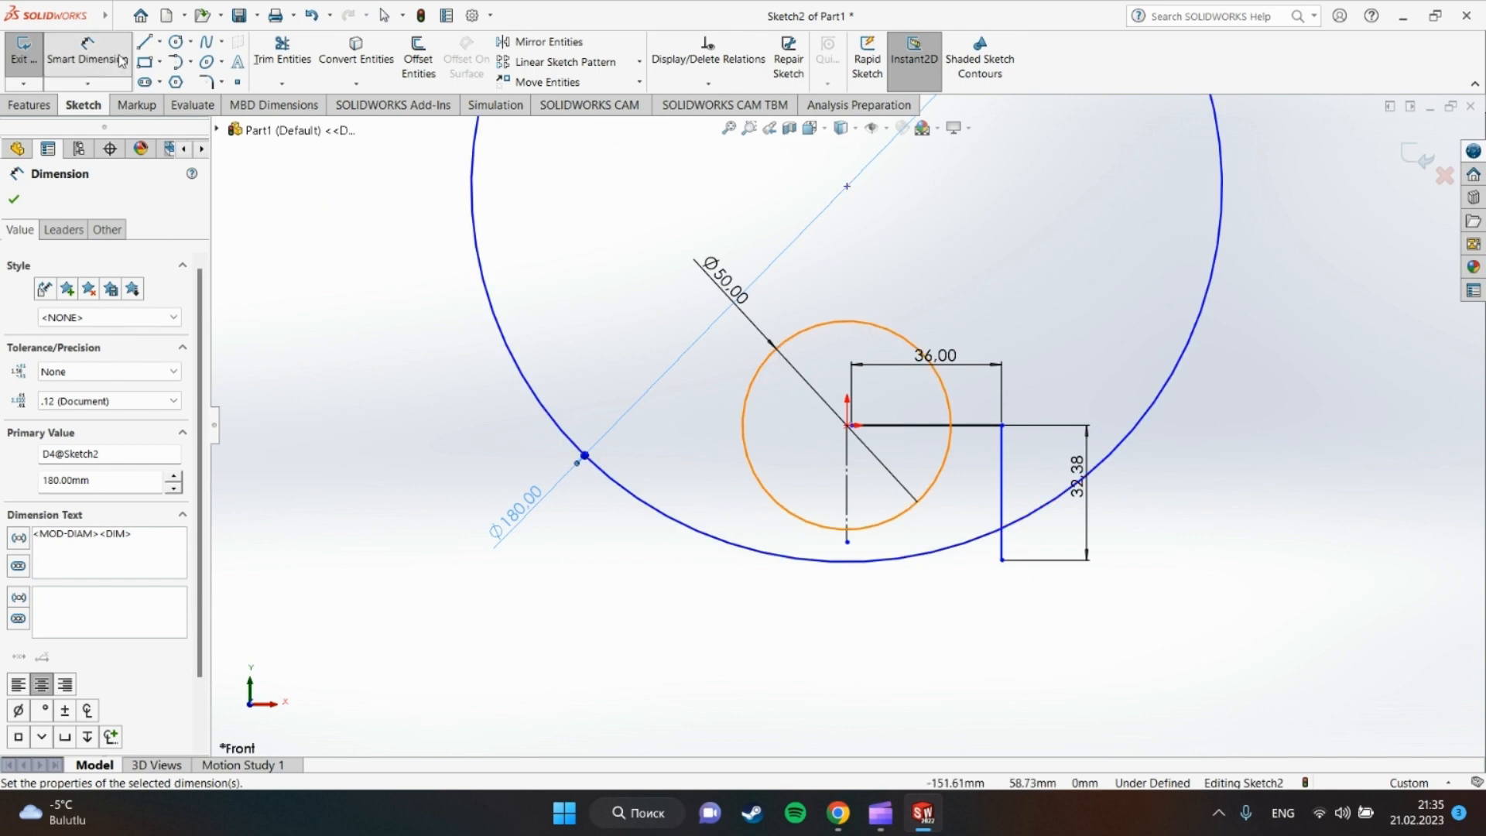
Try to apply a vertical relation to the construction centreline, and undo it.
{"action": "left_click", "coordinate": [847, 188]}
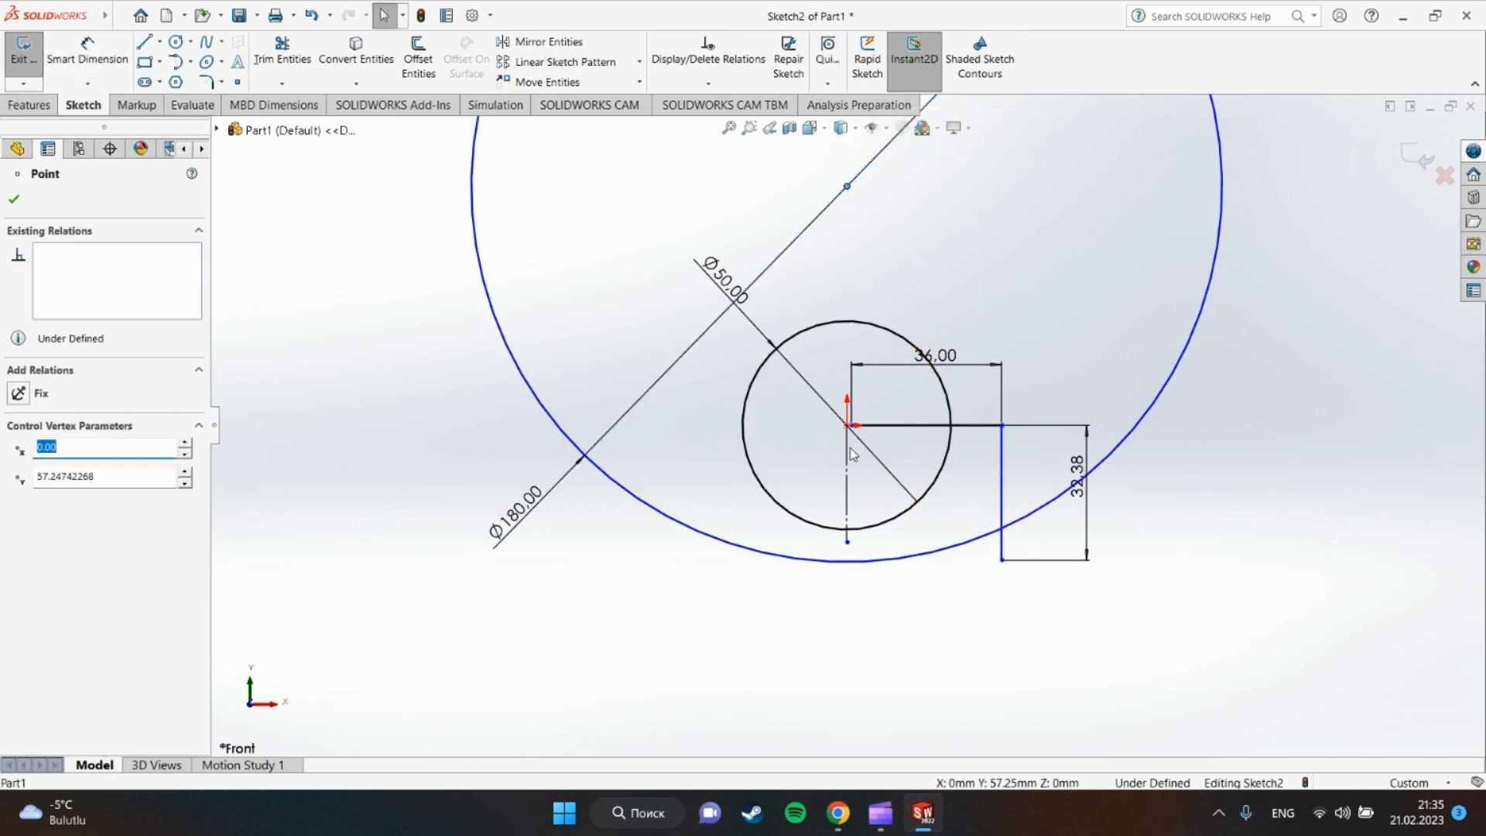
{"action": "left_click", "coordinate": [847, 484]}
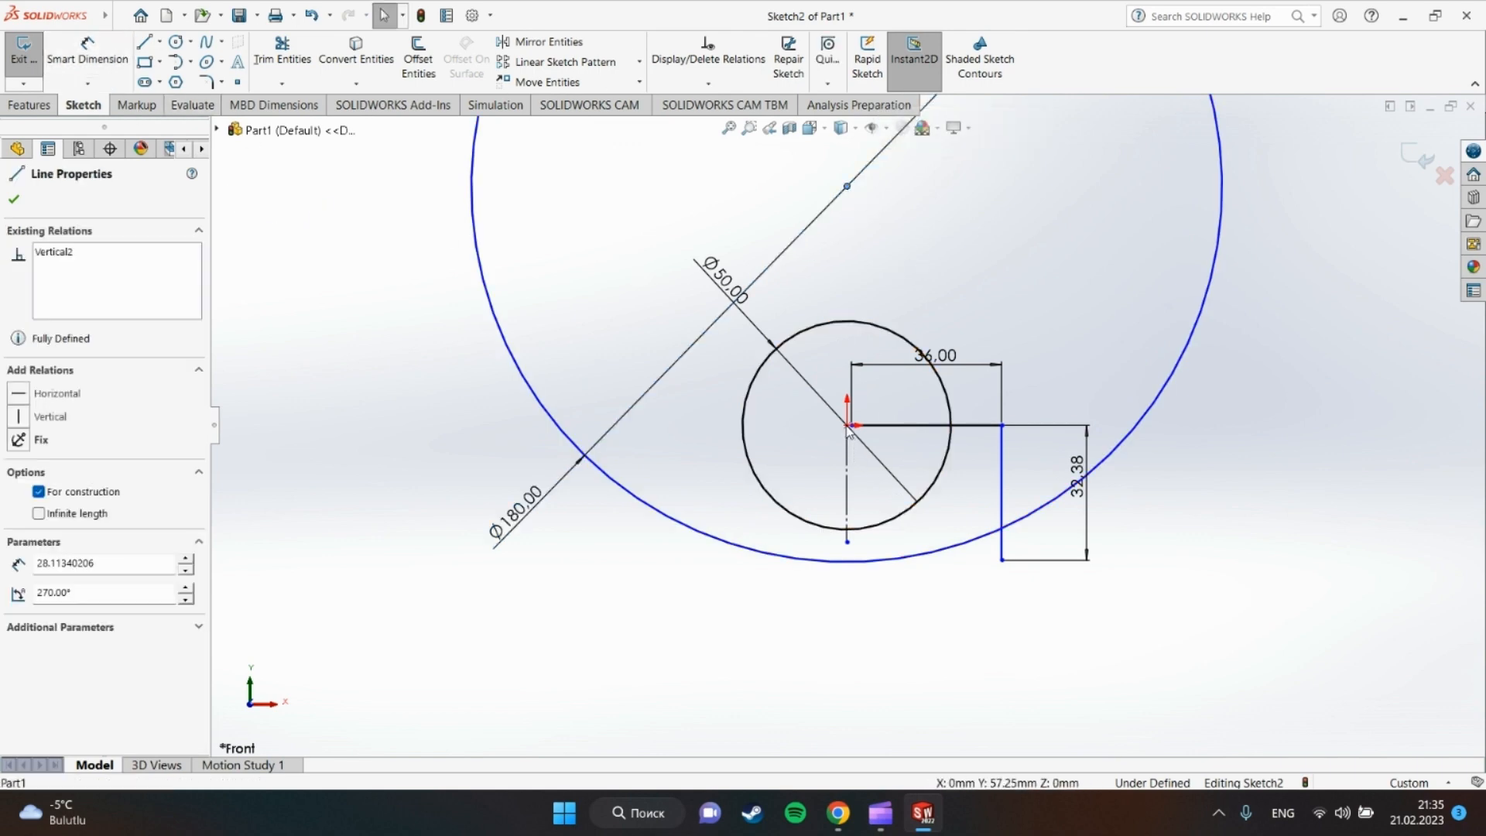
{"action": "left_click", "coordinate": [20, 418]}
{"action": "left_click", "coordinate": [551, 594]}
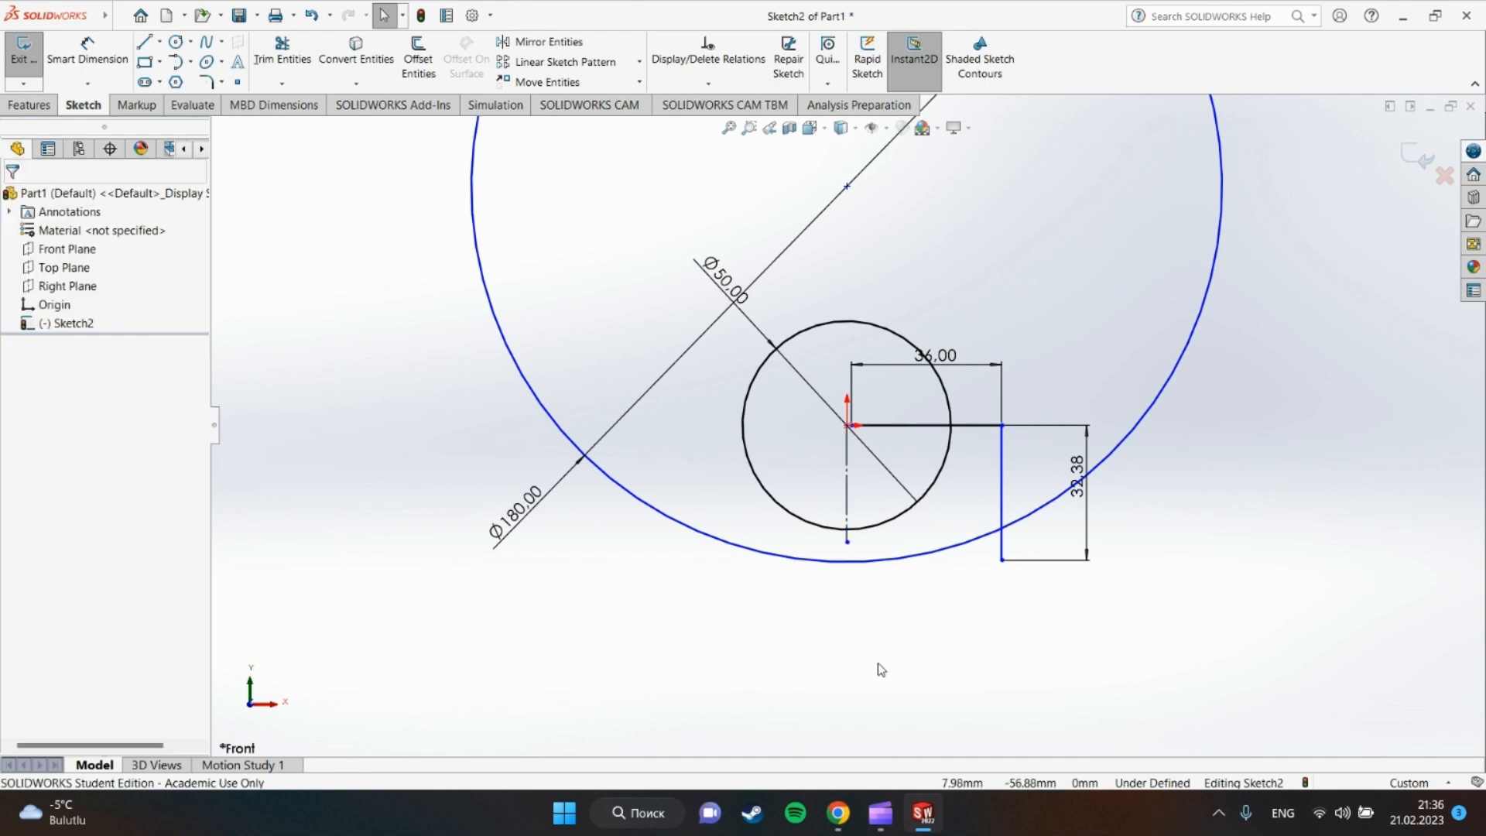
{"action": "key", "text": "ctrl+z"}
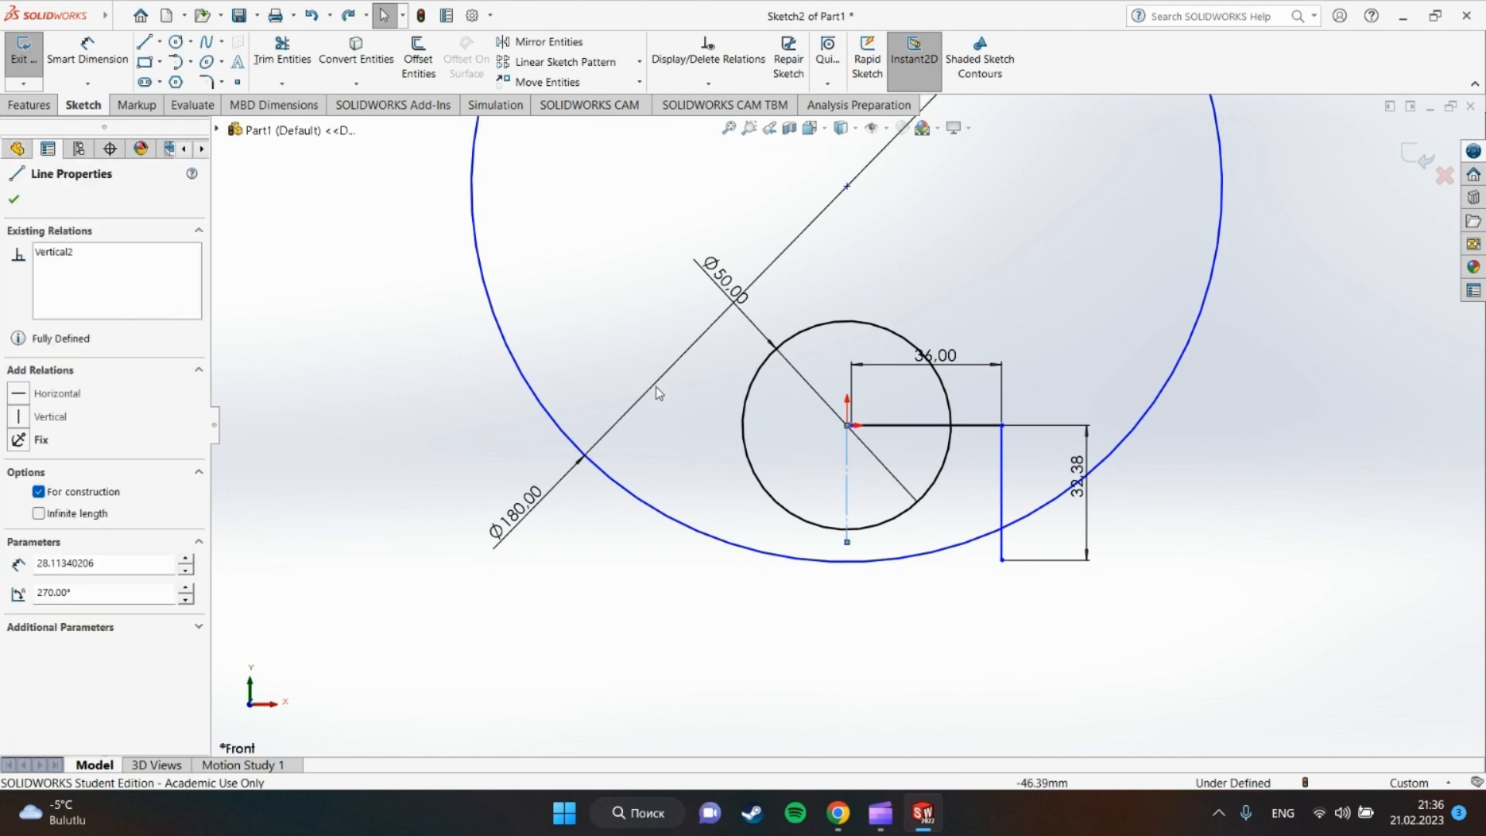
{"action": "key", "text": "l"}
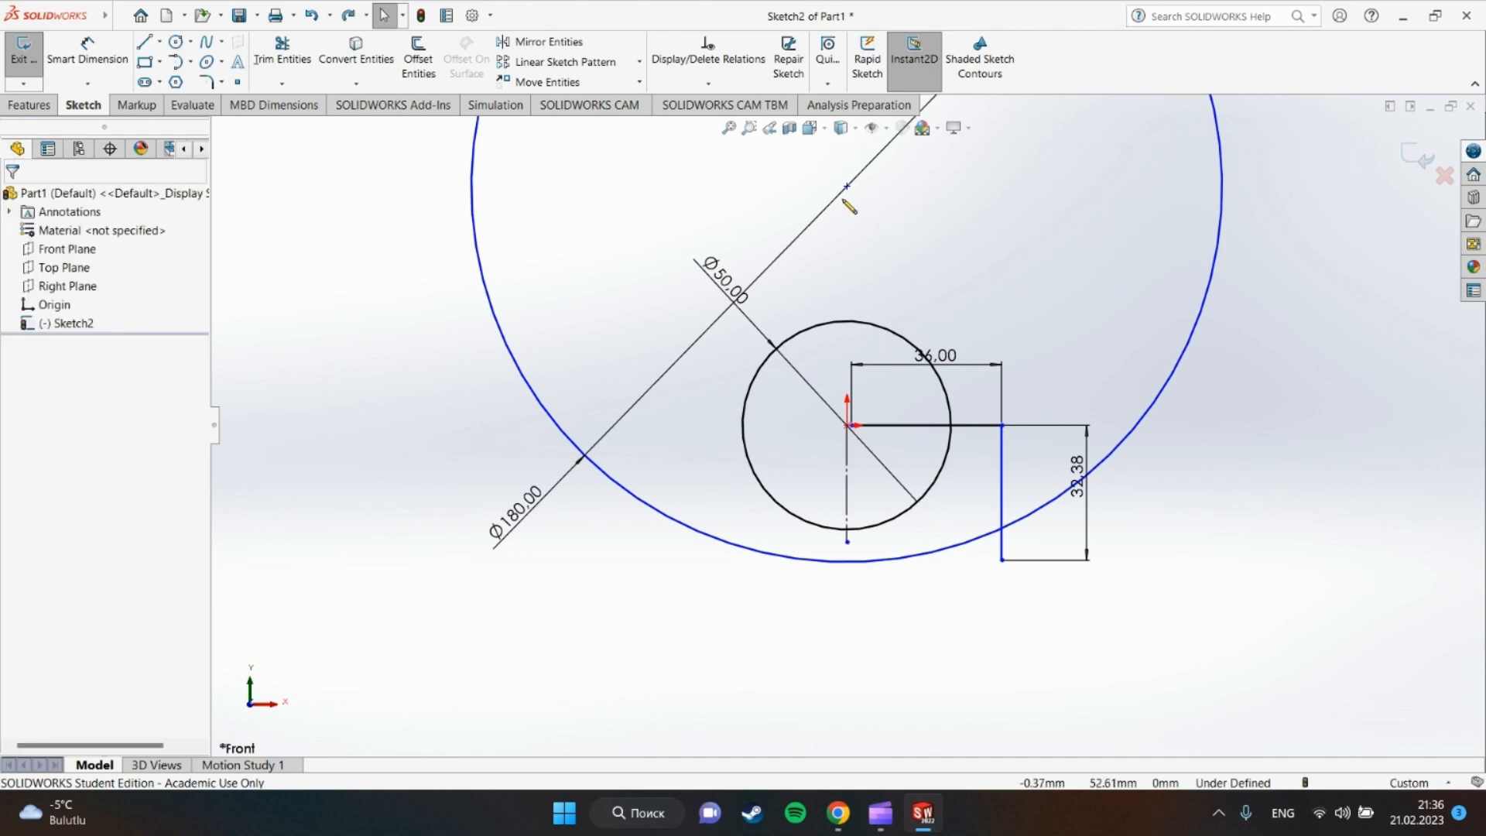
Make the lower endpoint of the vertical line coincident with the large circle.
{"action": "left_click", "coordinate": [1129, 438]}
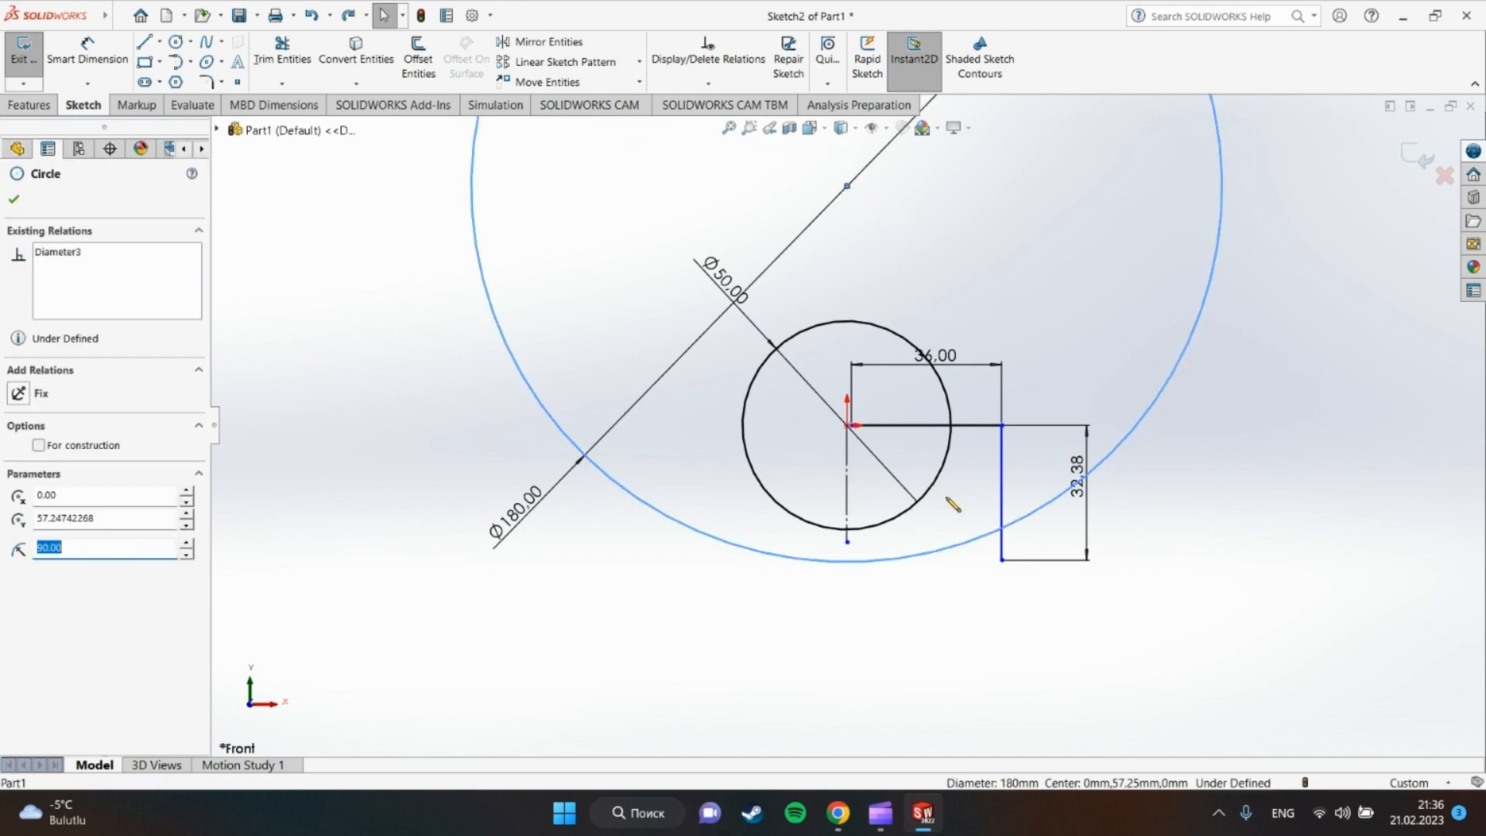
{"action": "left_click", "coordinate": [1001, 558]}
{"action": "left_click", "coordinate": [1052, 499], "text": "ctrl"}
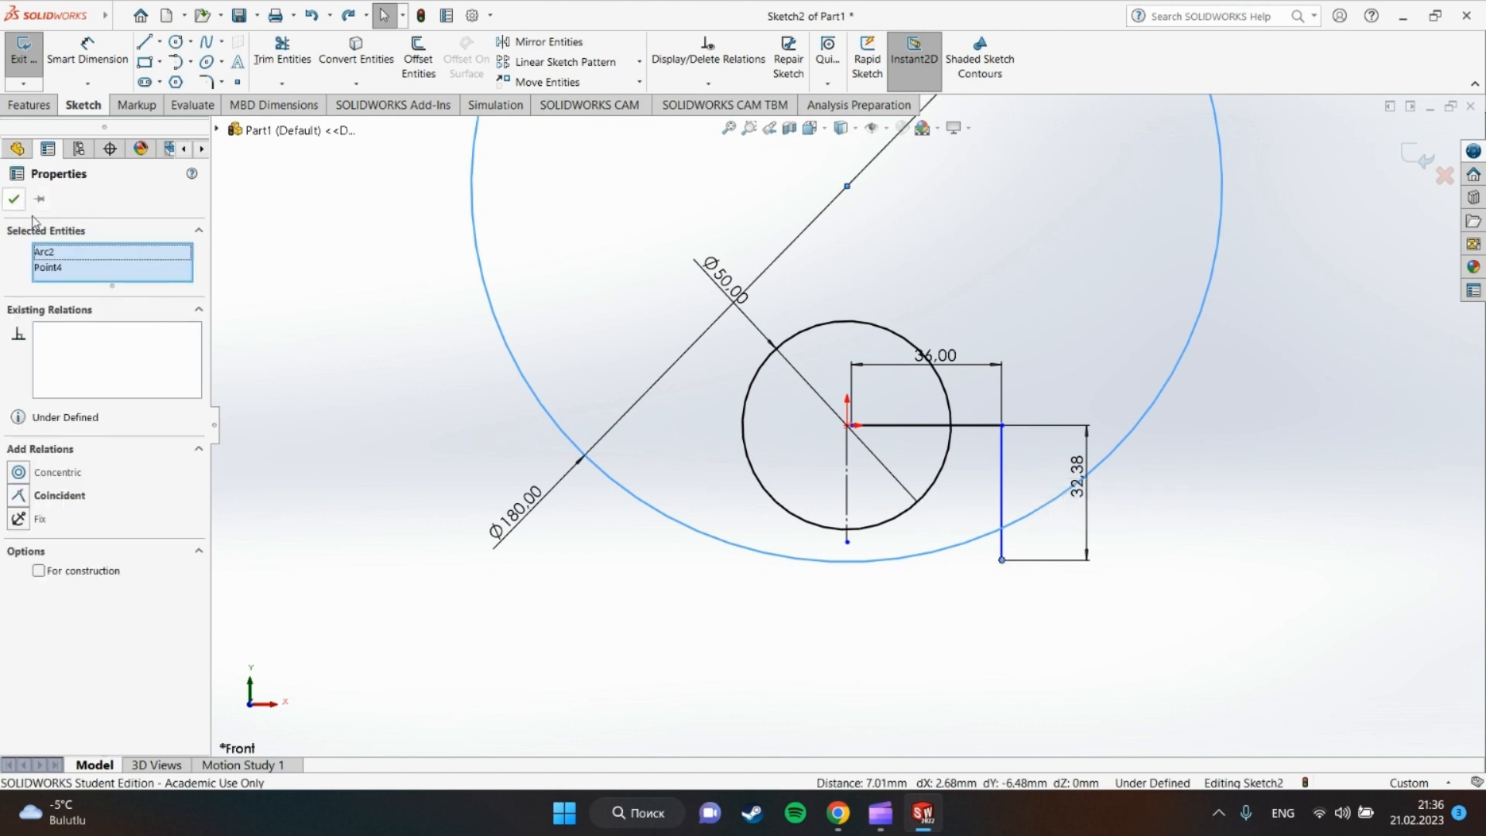
{"action": "left_click", "coordinate": [62, 496]}
{"action": "left_click", "coordinate": [909, 704]}
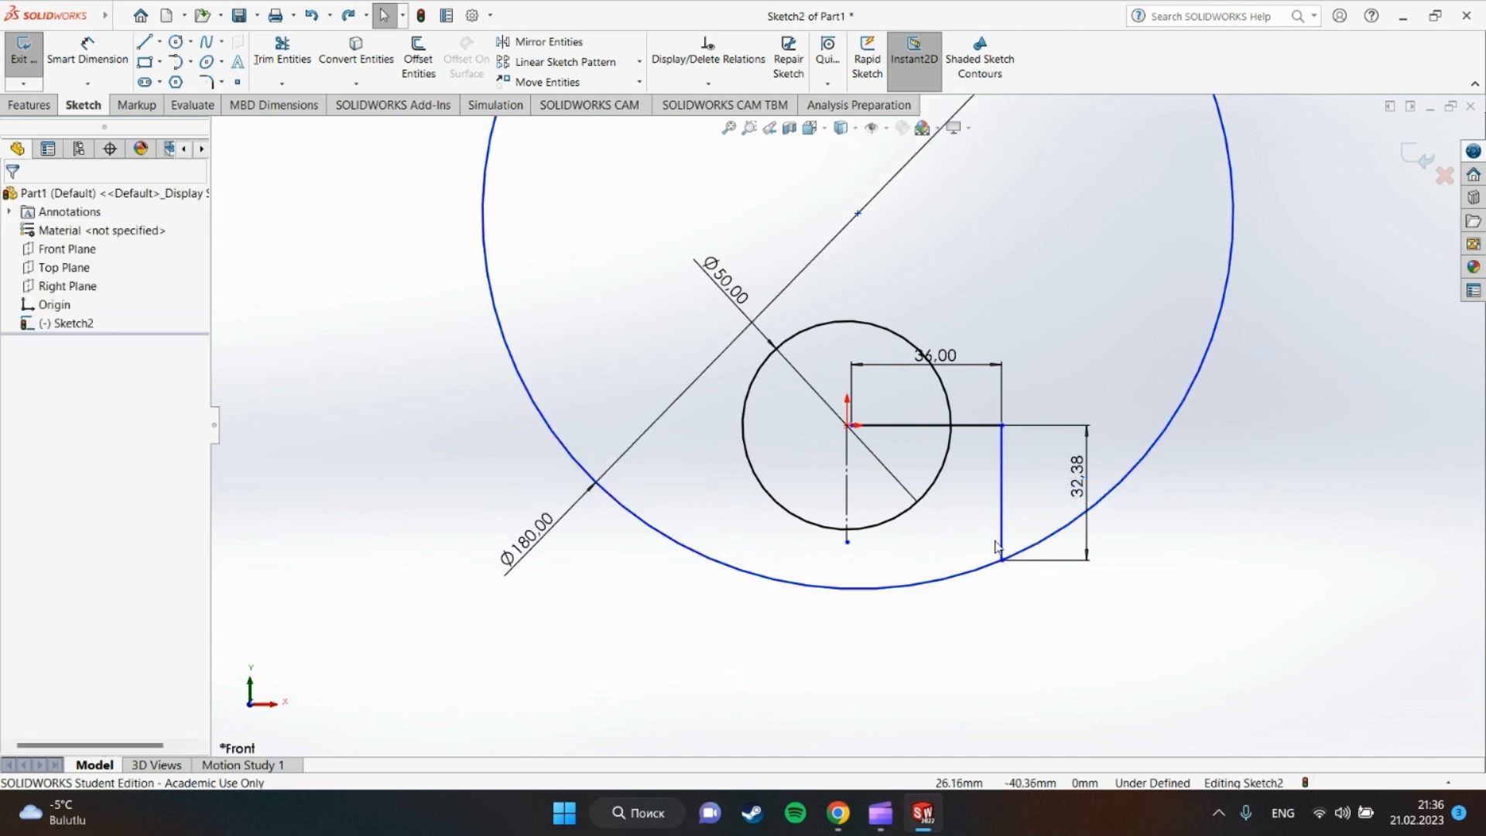
{"action": "left_click", "coordinate": [1004, 521]}
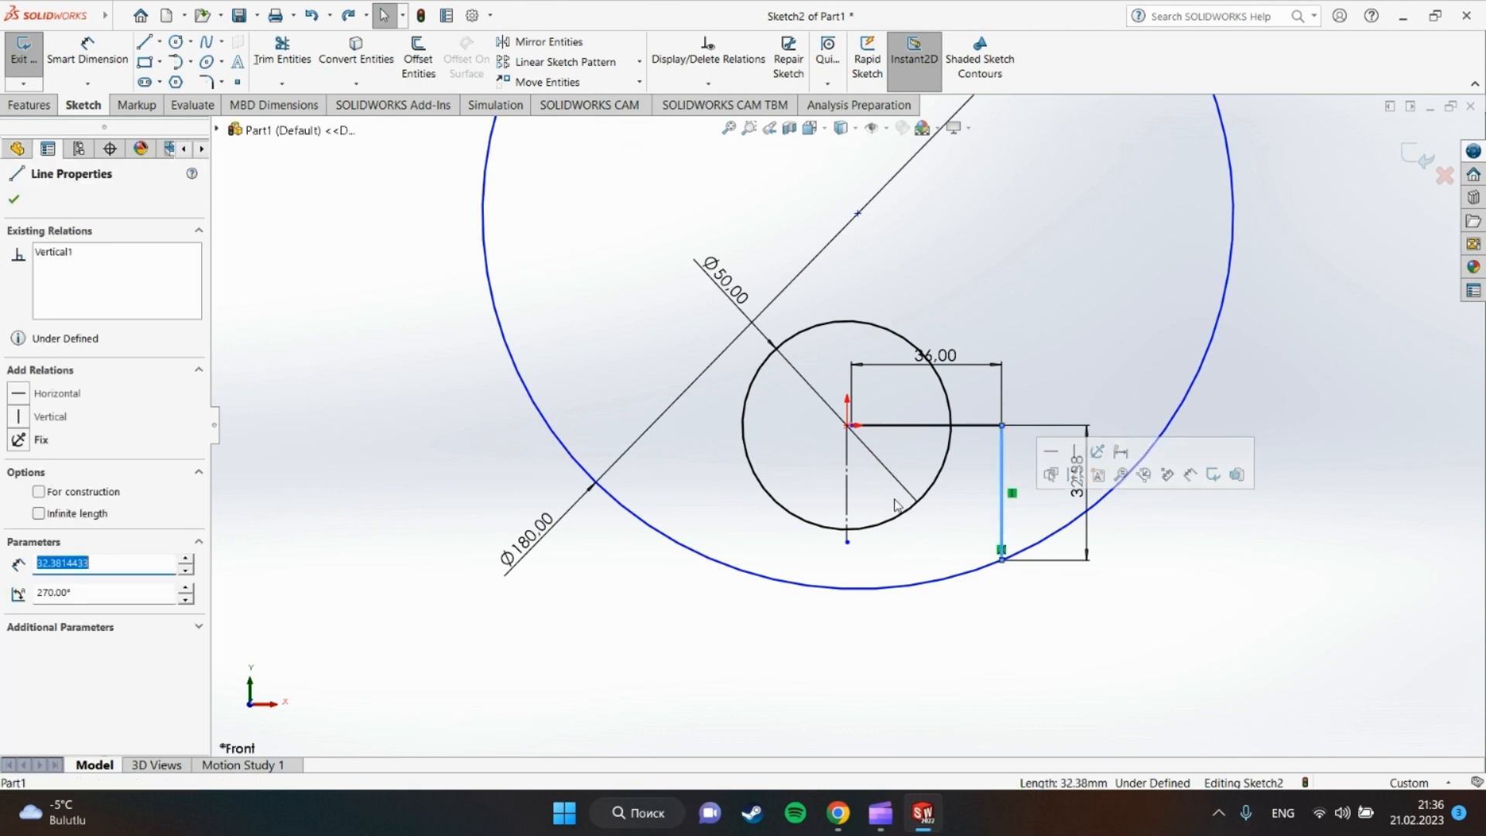
{"action": "left_click", "coordinate": [46, 416]}
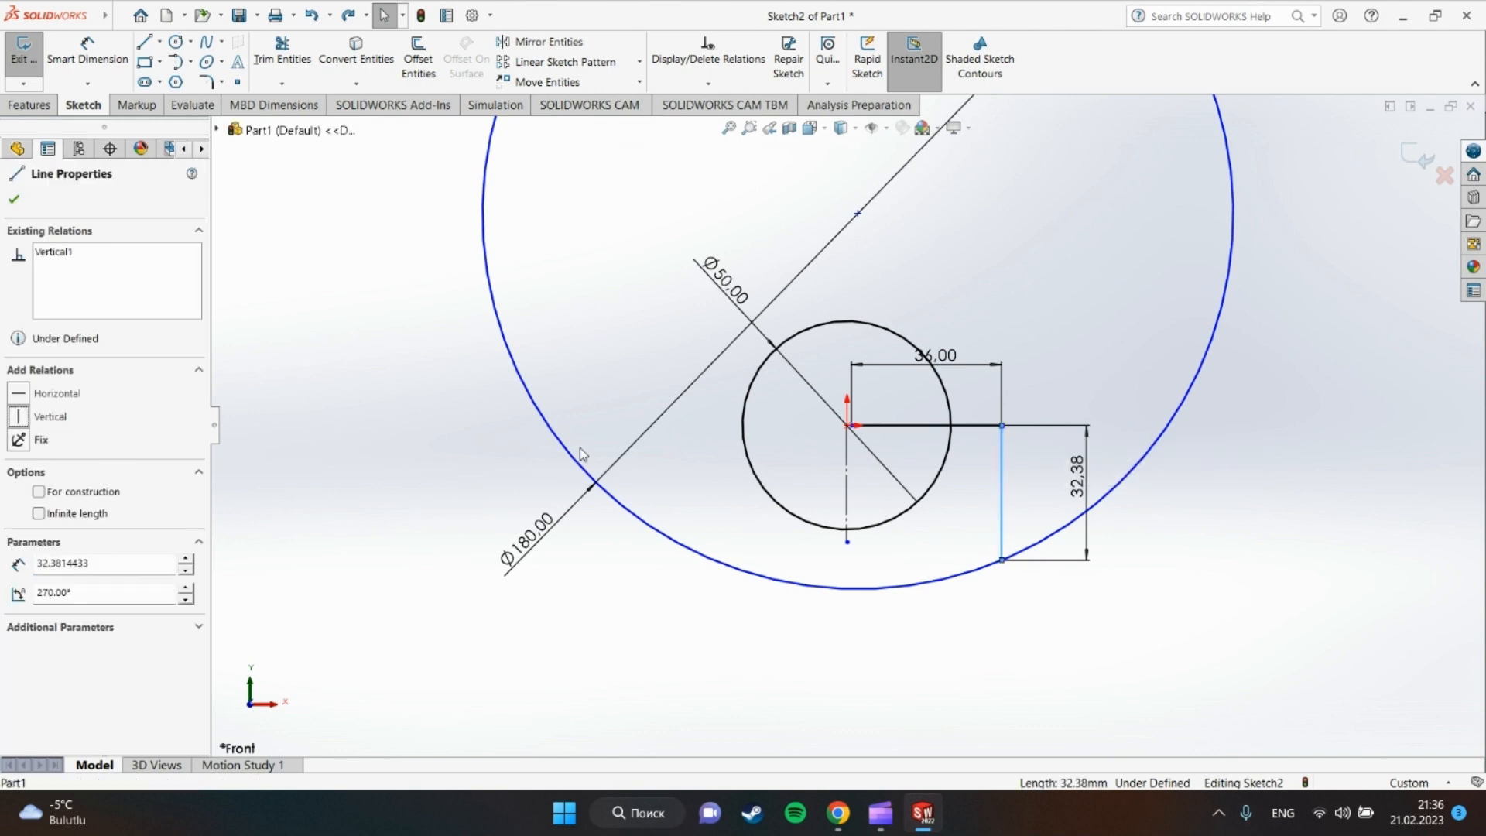
{"action": "left_click", "coordinate": [703, 627]}
{"action": "left_click", "coordinate": [1002, 525]}
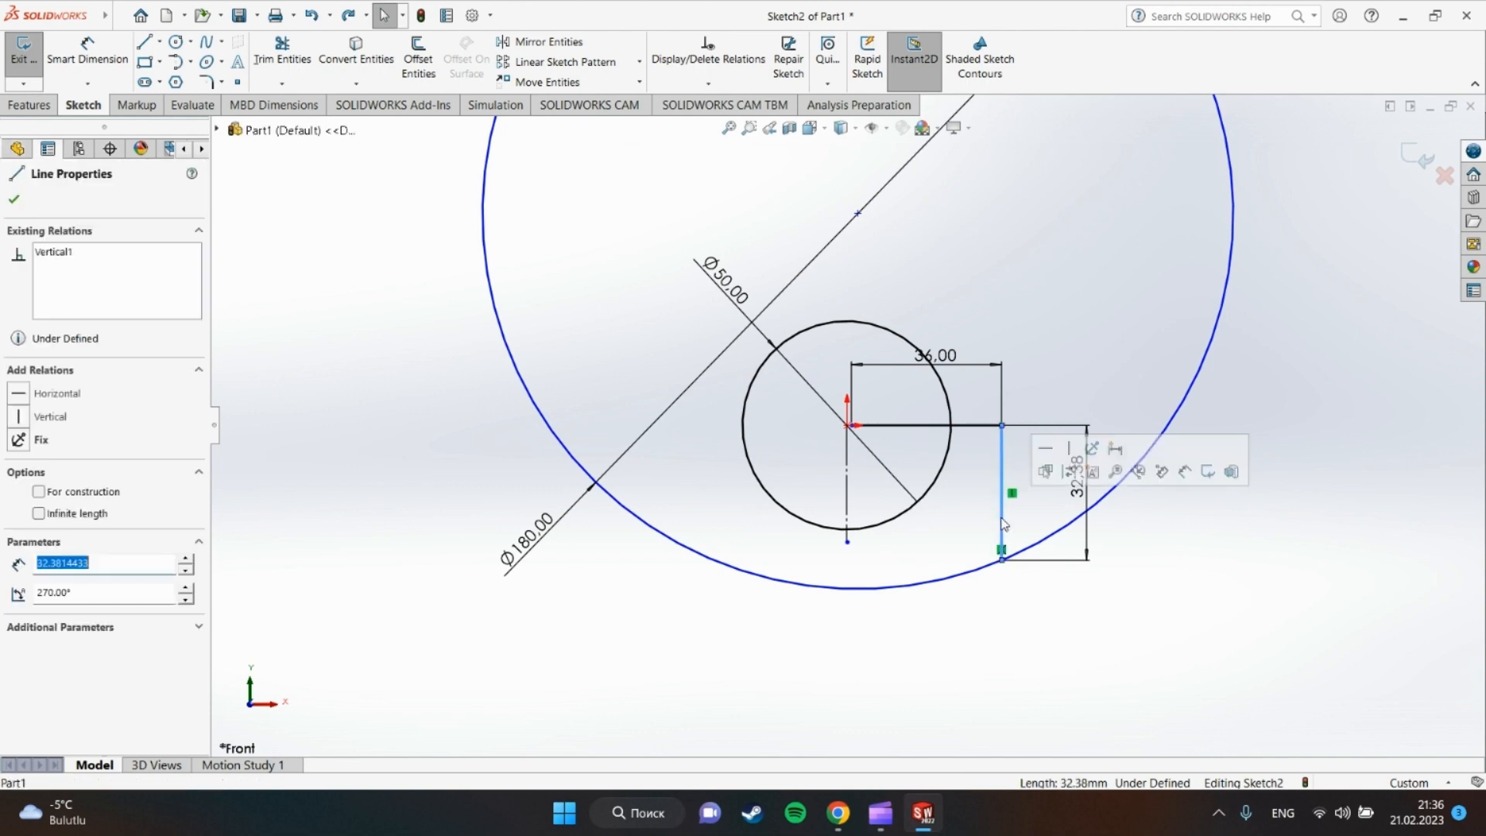
{"action": "left_click", "coordinate": [1121, 627]}
Set the length of the vertical line at the far end of the horizontal line to 30 mm.
{"action": "left_click", "coordinate": [1082, 490]}
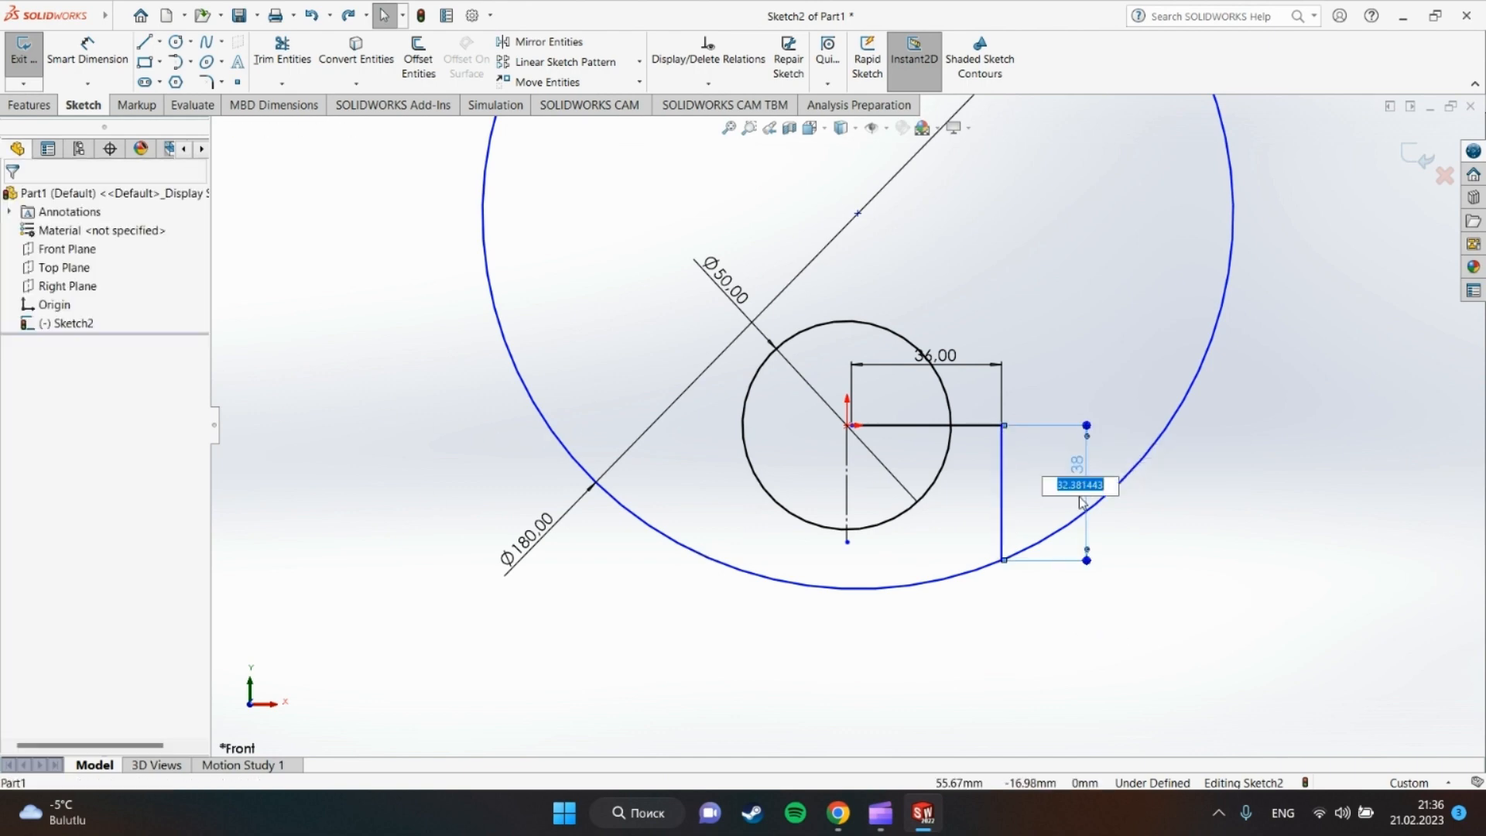
{"action": "type", "text": "30"}
{"action": "key", "text": "Return"}
{"action": "scroll", "coordinate": [1083, 496], "scroll_direction": "up", "scroll_amount": 3}
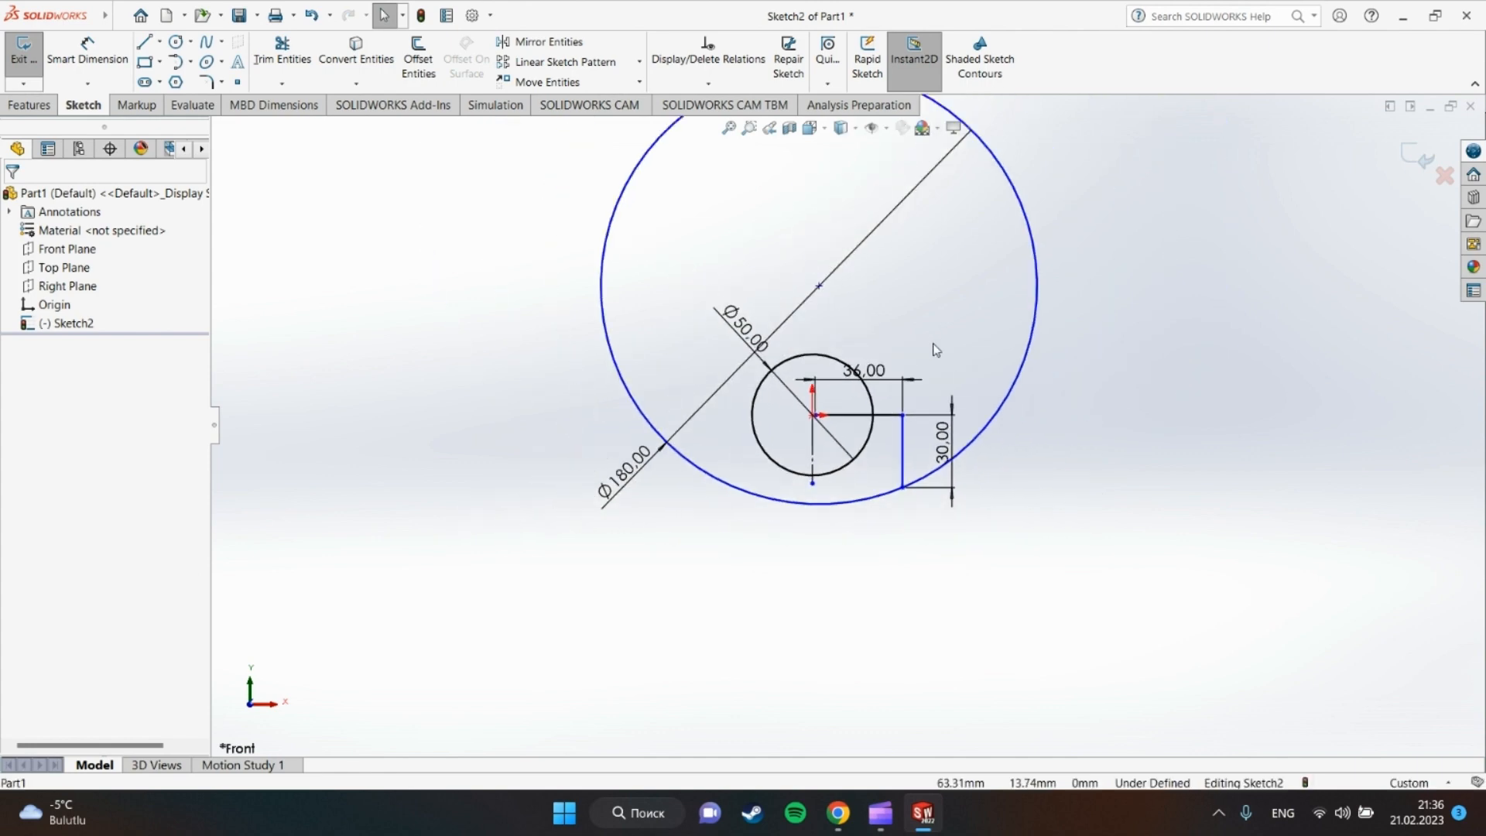
{"action": "scroll", "coordinate": [901, 314], "scroll_direction": "down", "scroll_amount": 3}
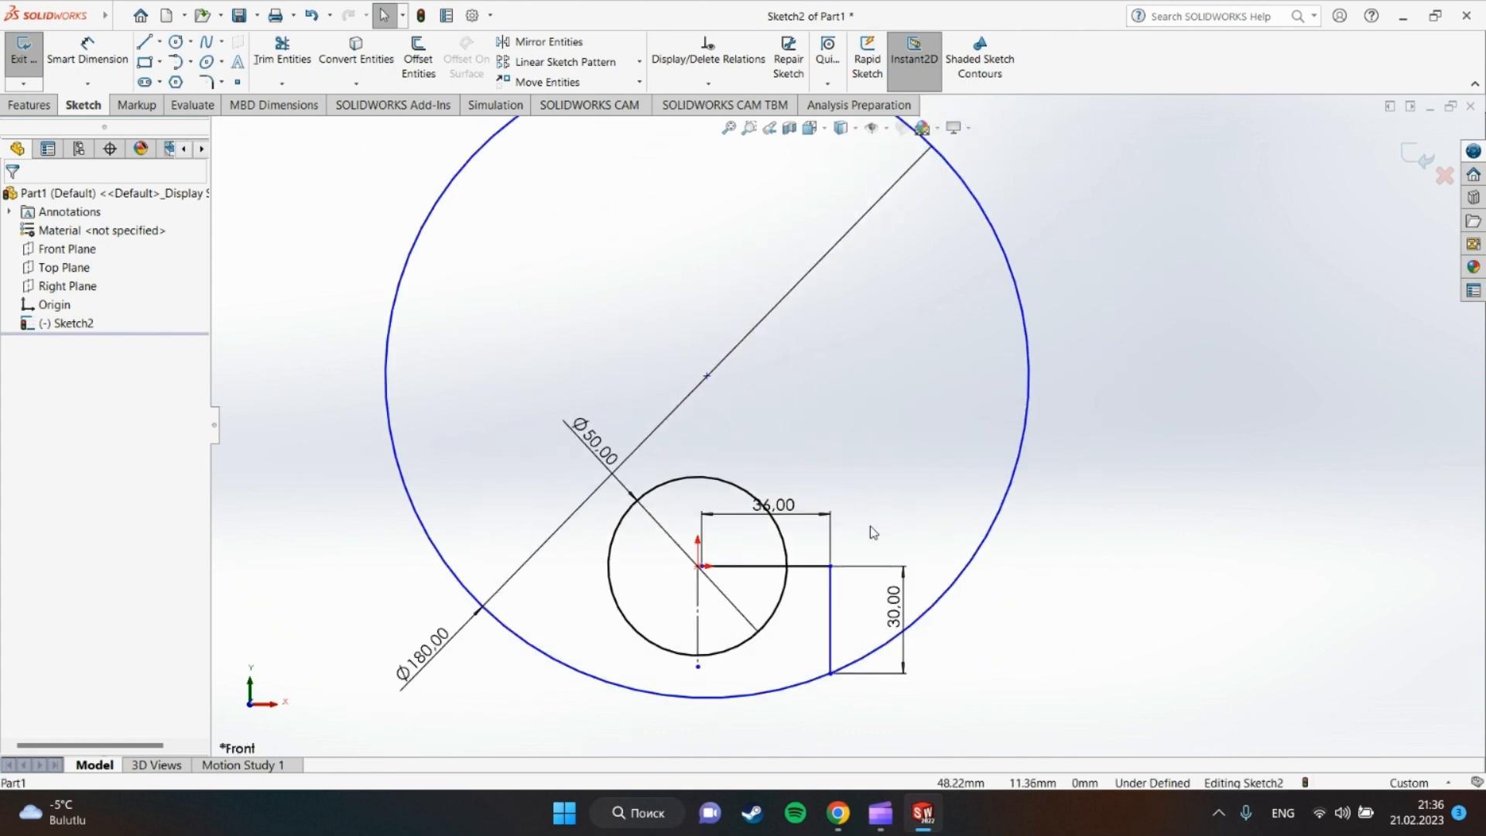
{"action": "left_click", "coordinate": [832, 626]}
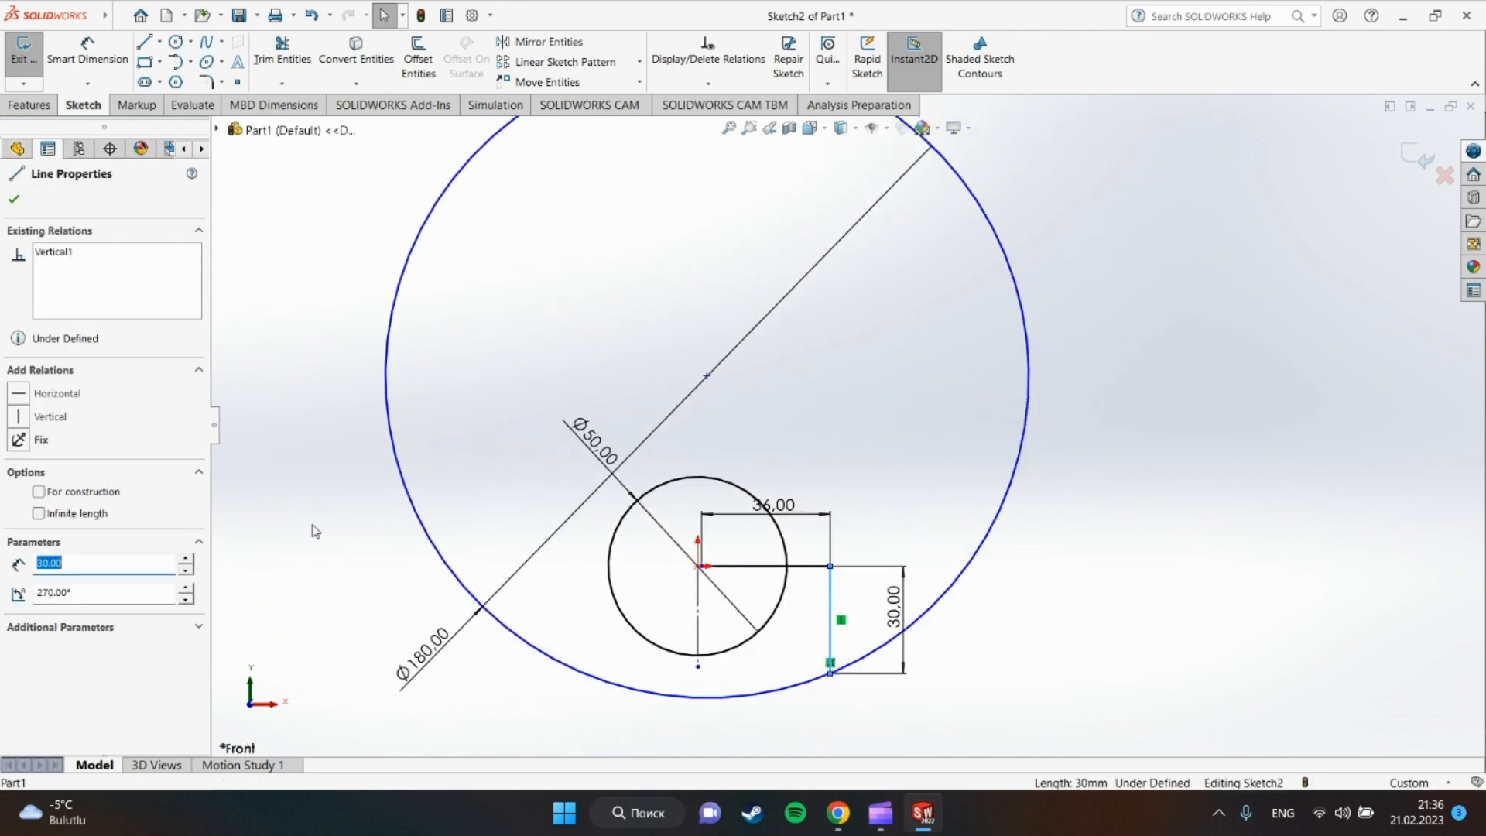
{"action": "left_click", "coordinate": [19, 415]}
{"action": "left_click", "coordinate": [1280, 681]}
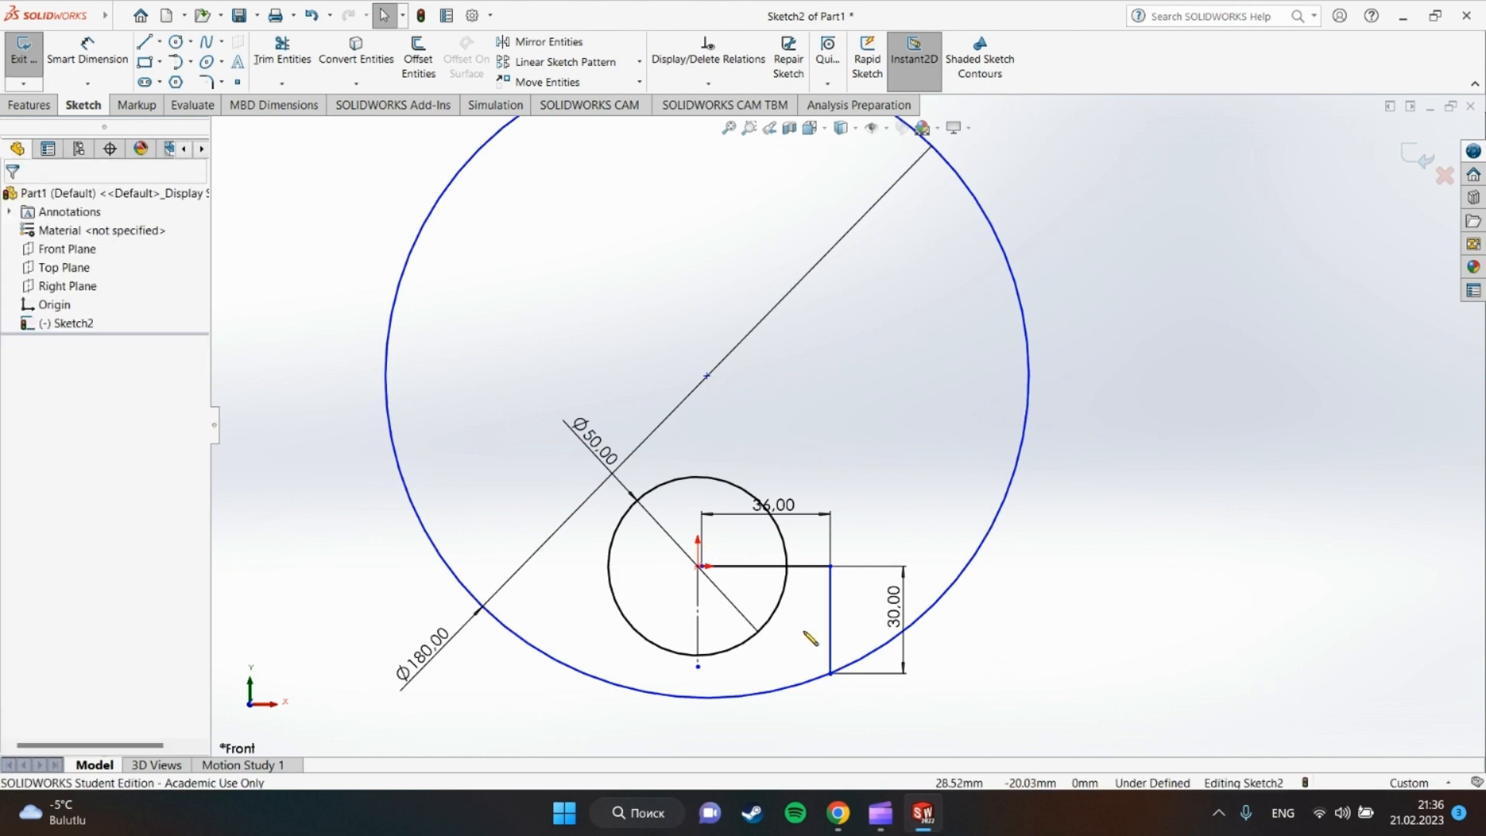
Pull the line pair away from the origin and make the horizontal line's free endpoint coincident with the origin.
{"action": "mouse_move", "coordinate": [839, 674]}
{"action": "left_mouse_down"}
{"action": "mouse_move", "coordinate": [867, 655]}
{"action": "mouse_move", "coordinate": [866, 667]}
{"action": "left_mouse_up"}
{"action": "left_click", "coordinate": [735, 566]}
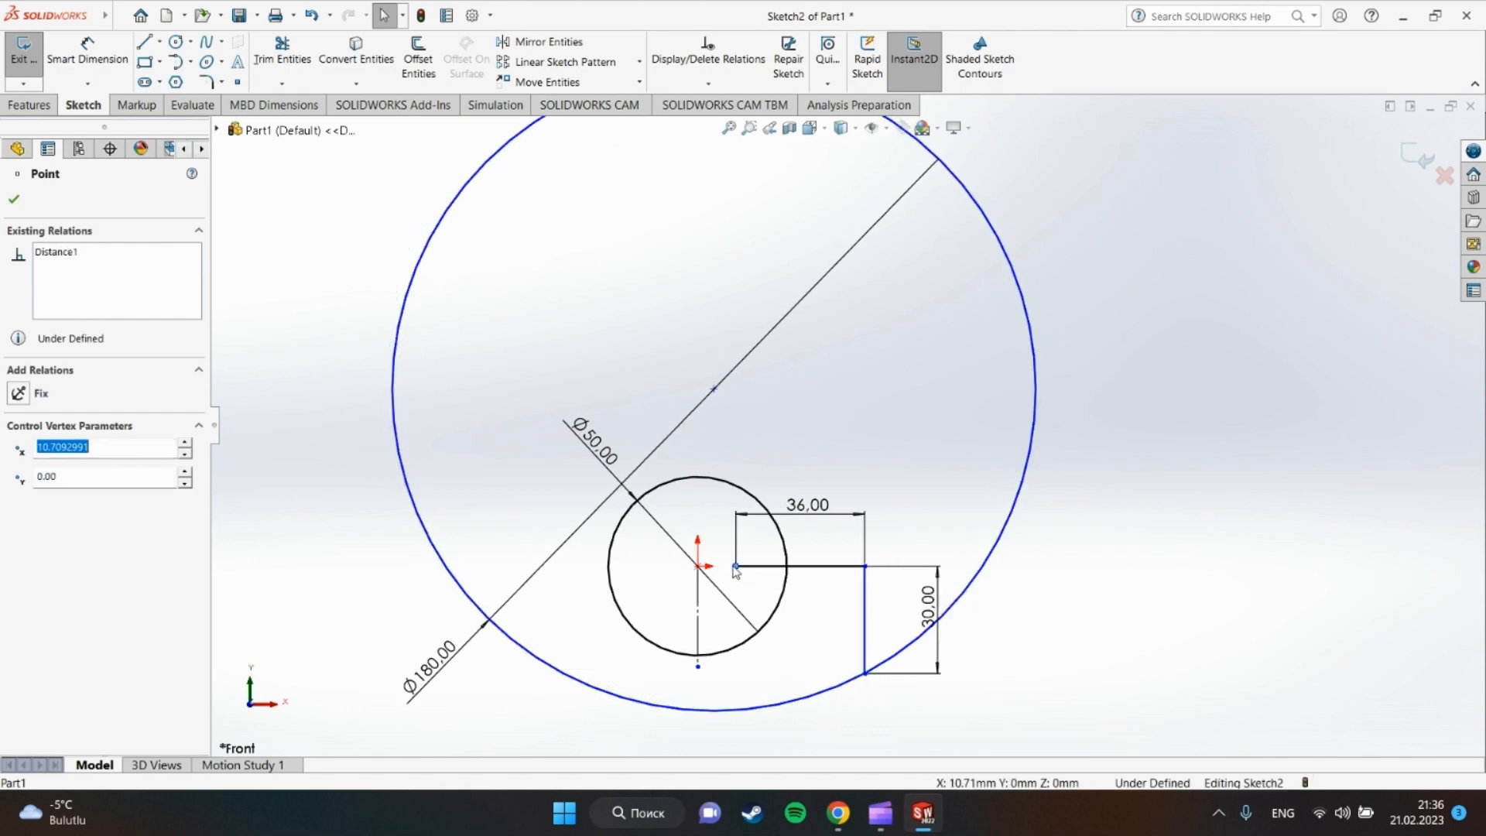
{"action": "left_click", "coordinate": [698, 571], "text": "ctrl"}
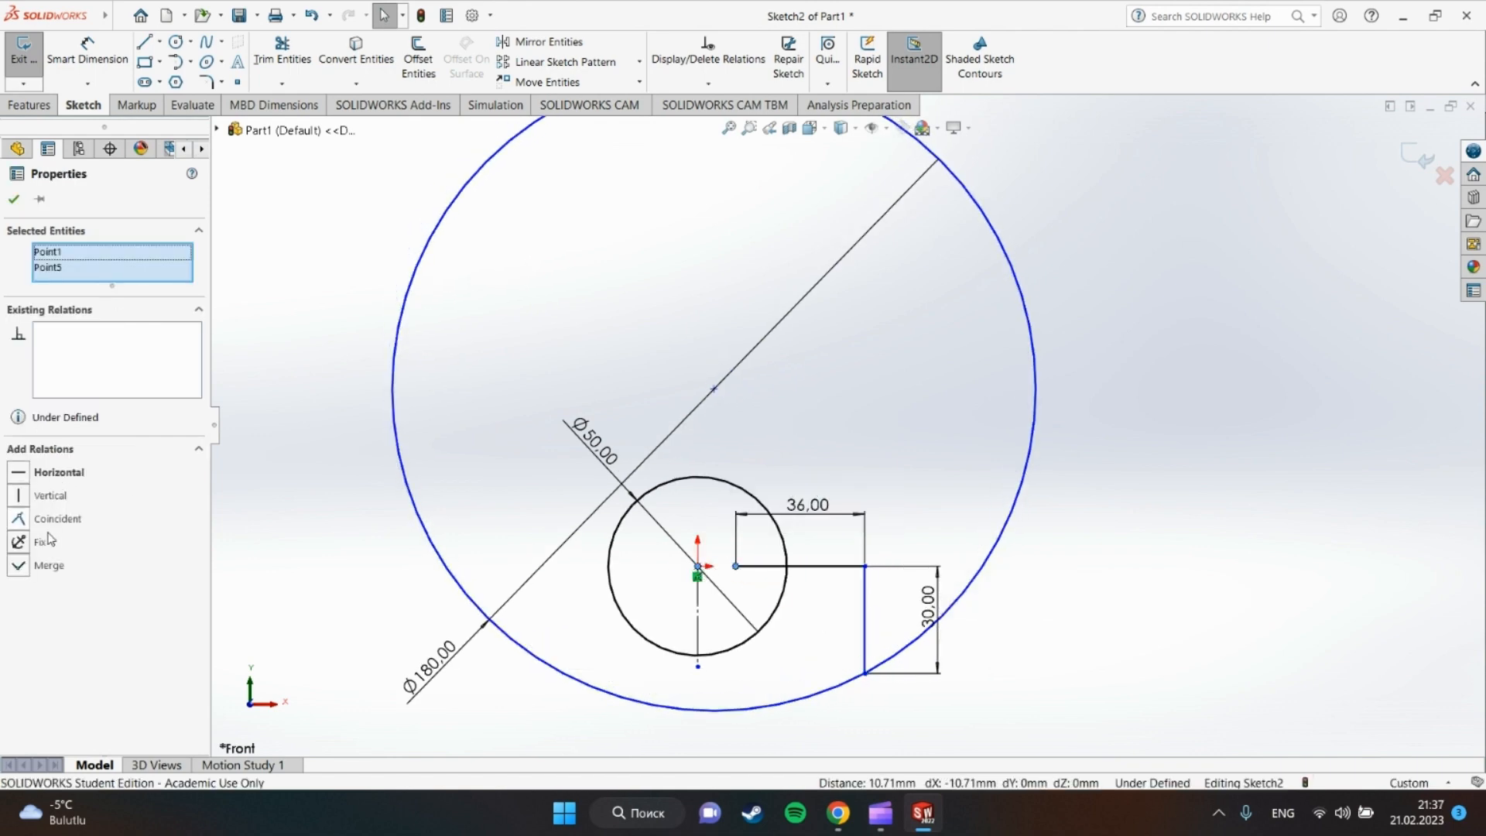
{"action": "left_click", "coordinate": [19, 518]}
{"action": "left_click", "coordinate": [1006, 660]}
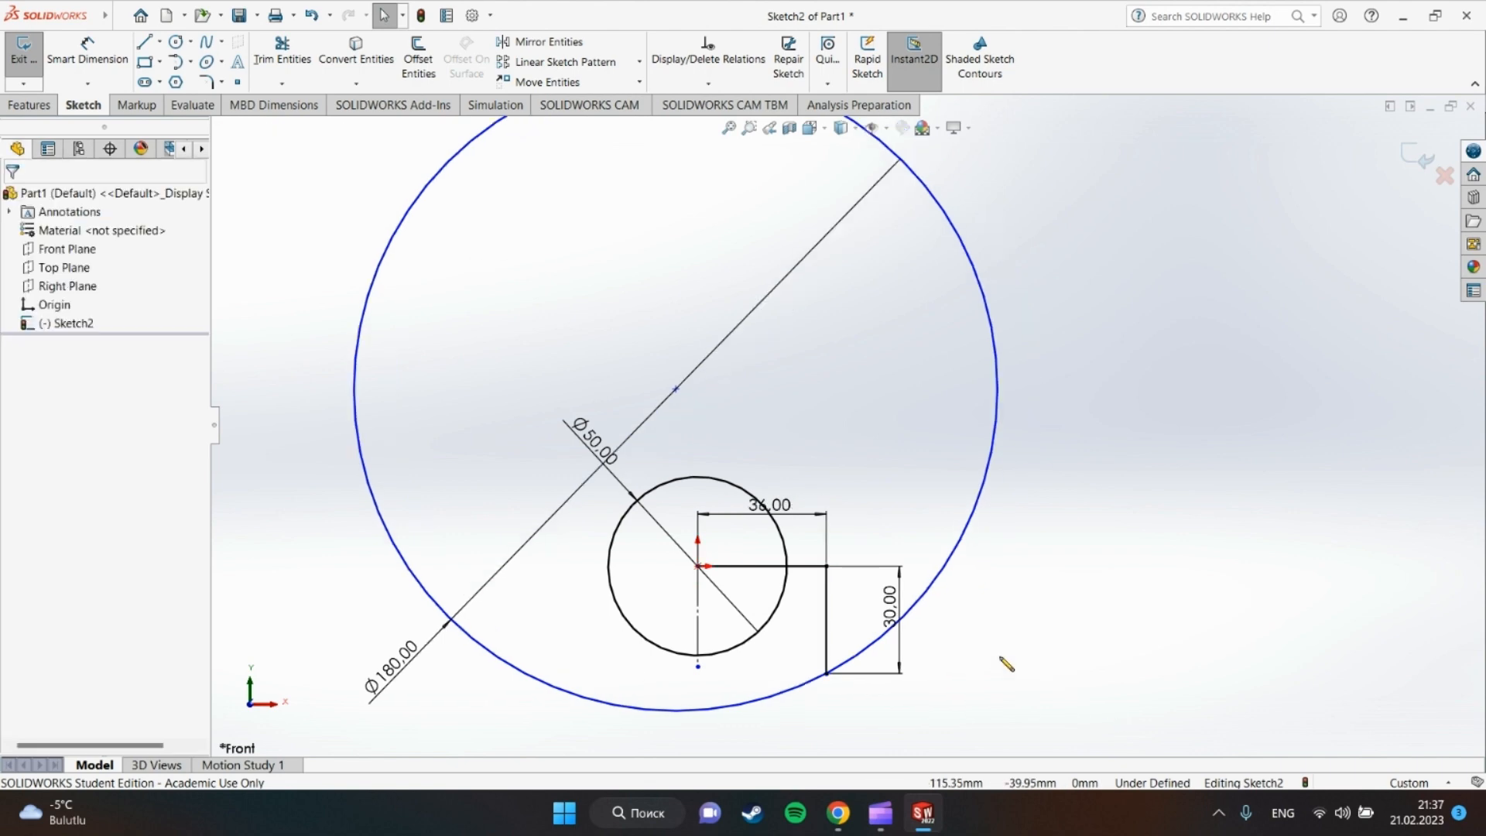
Add a vertical relation between the large circle's centre and the origin.
{"action": "left_click", "coordinate": [676, 389]}
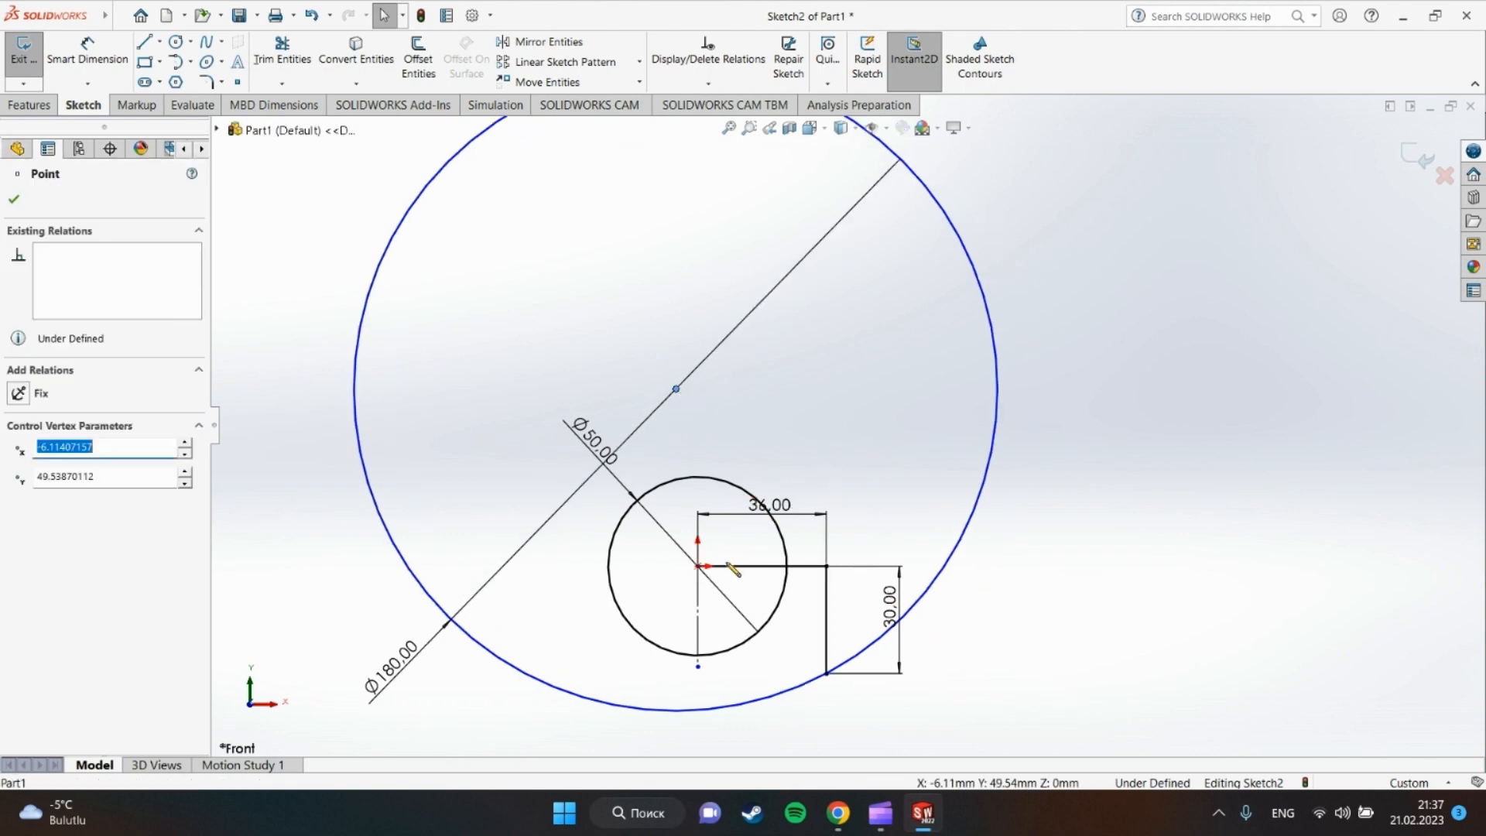
{"action": "left_click", "coordinate": [698, 572], "text": "ctrl"}
{"action": "left_click", "coordinate": [44, 493]}
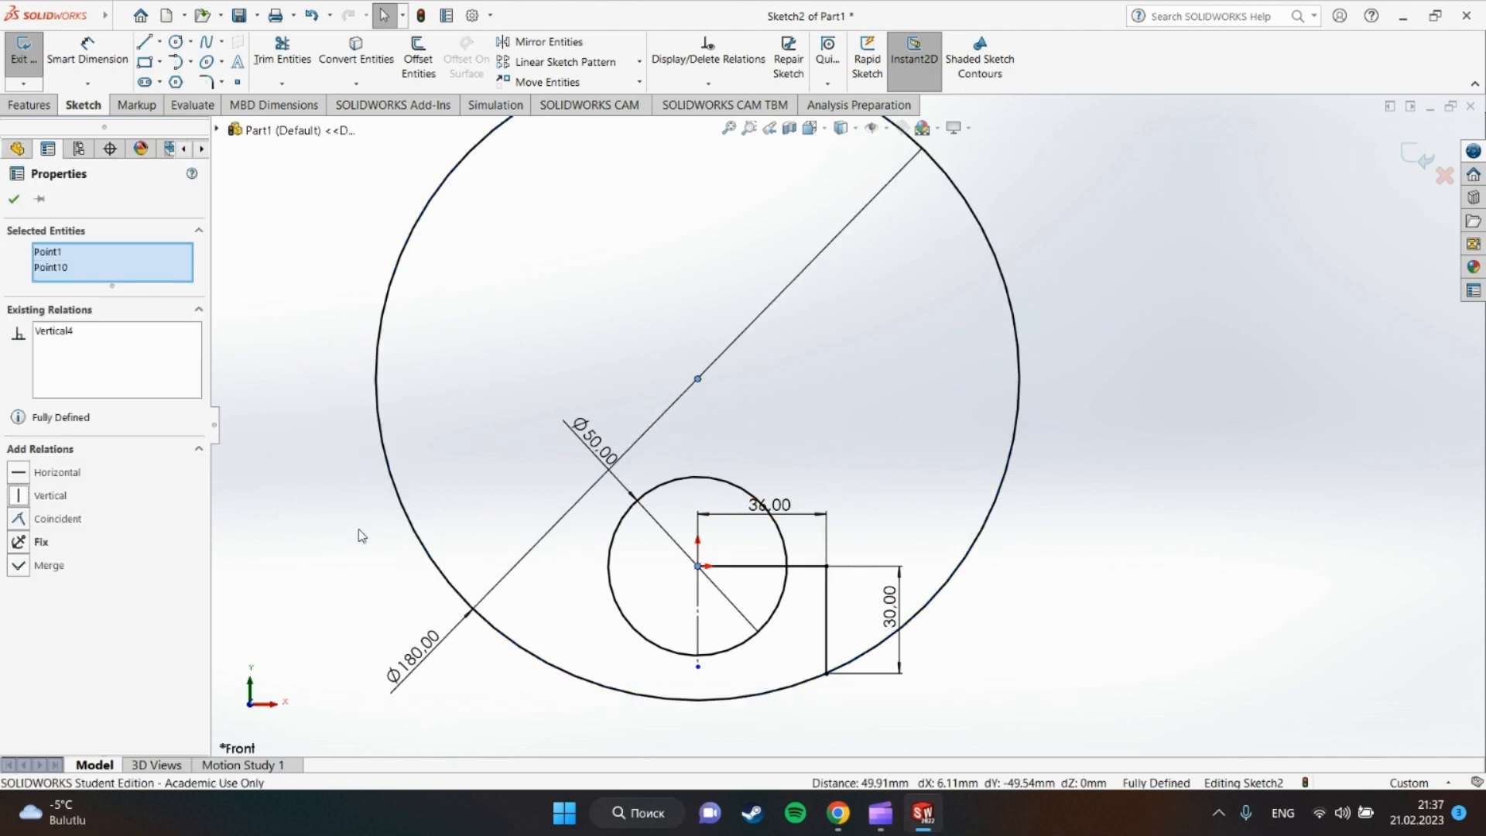
{"action": "left_click", "coordinate": [1122, 538]}
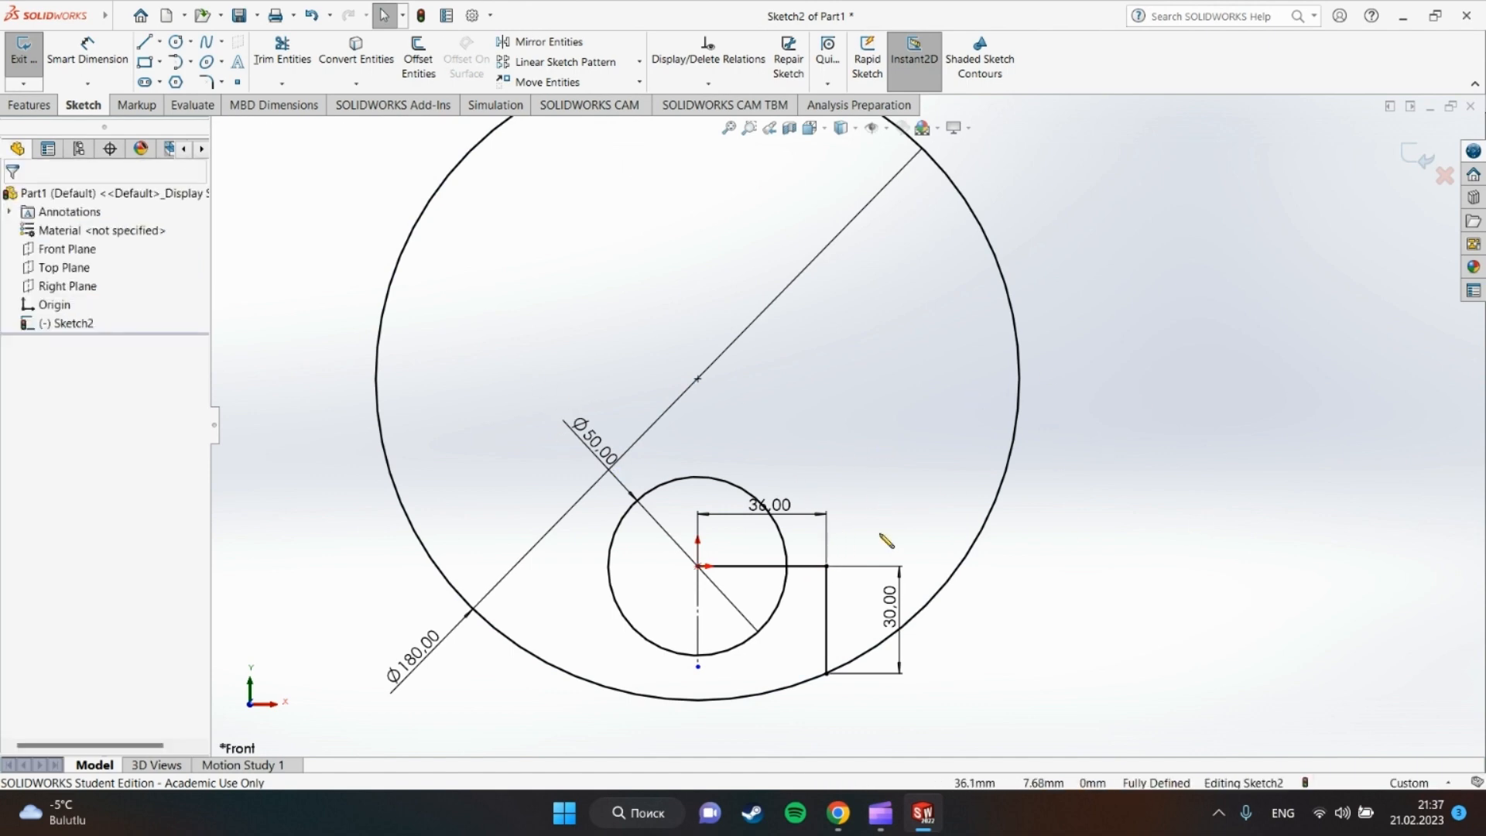
Mirror the horizontal and vertical lines about the construction centreline.
{"action": "mouse_move", "coordinate": [886, 540]}
{"action": "left_mouse_down"}
{"action": "mouse_move", "coordinate": [673, 589]}
{"action": "mouse_move", "coordinate": [821, 720]}
{"action": "mouse_move", "coordinate": [874, 580]}
{"action": "mouse_move", "coordinate": [805, 547]}
{"action": "left_mouse_up"}
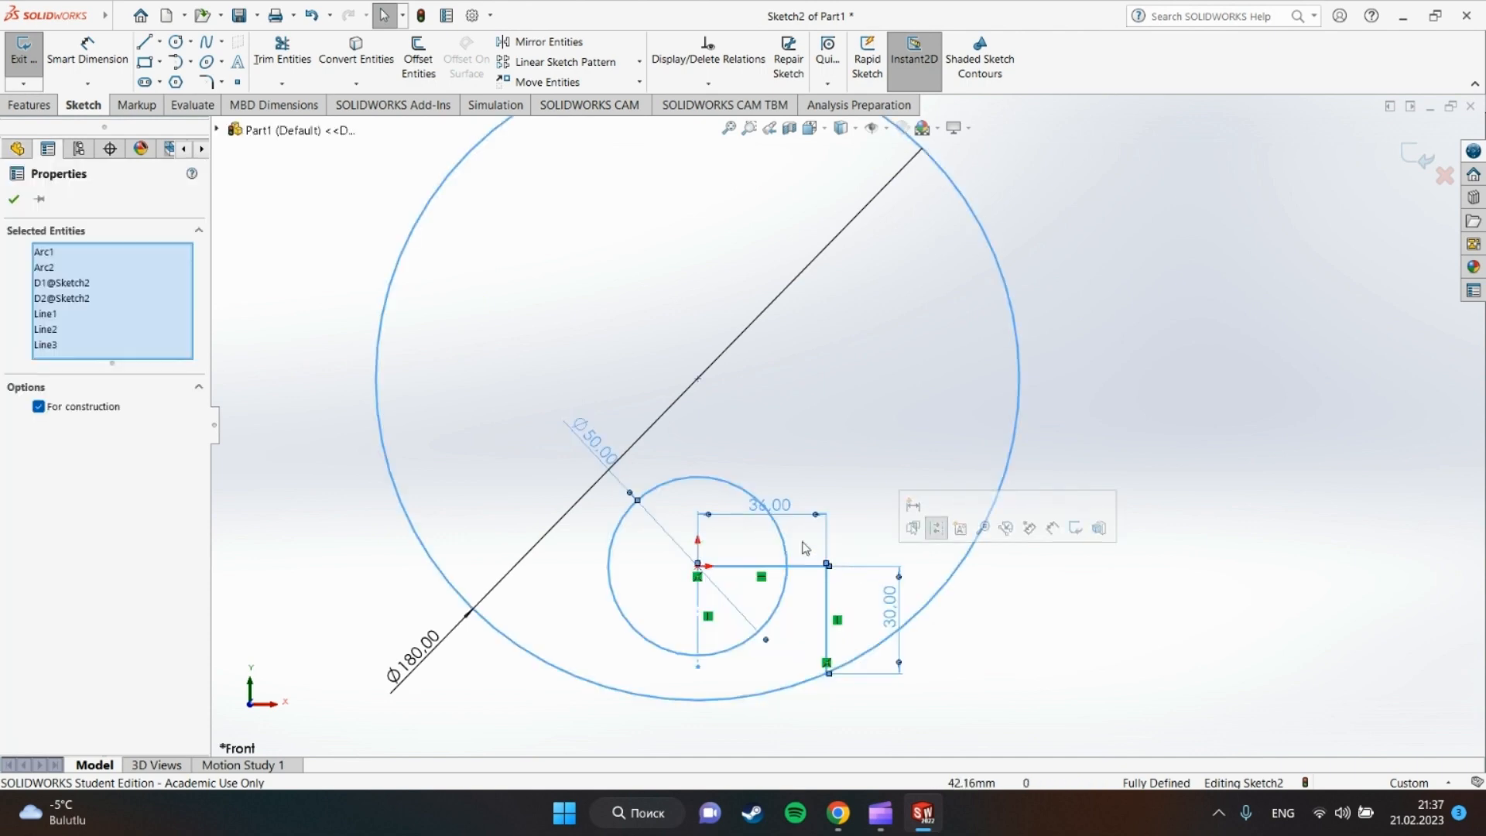
{"action": "left_click", "coordinate": [521, 45]}
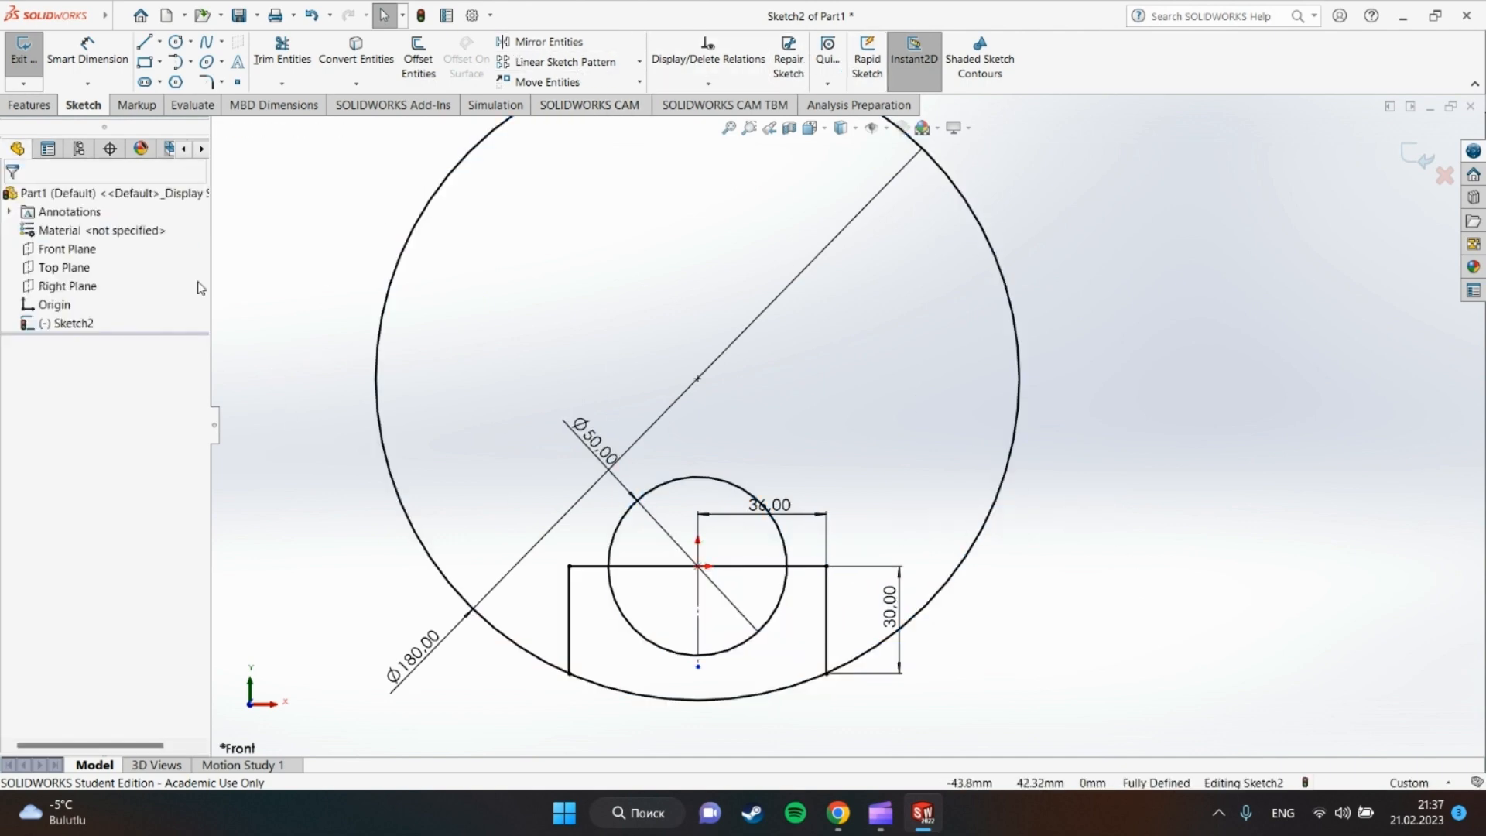
Trim the large circle beyond the side lines, the horizontal line inside the small circle, and the small circle's upper half.
{"action": "left_click", "coordinate": [282, 51]}
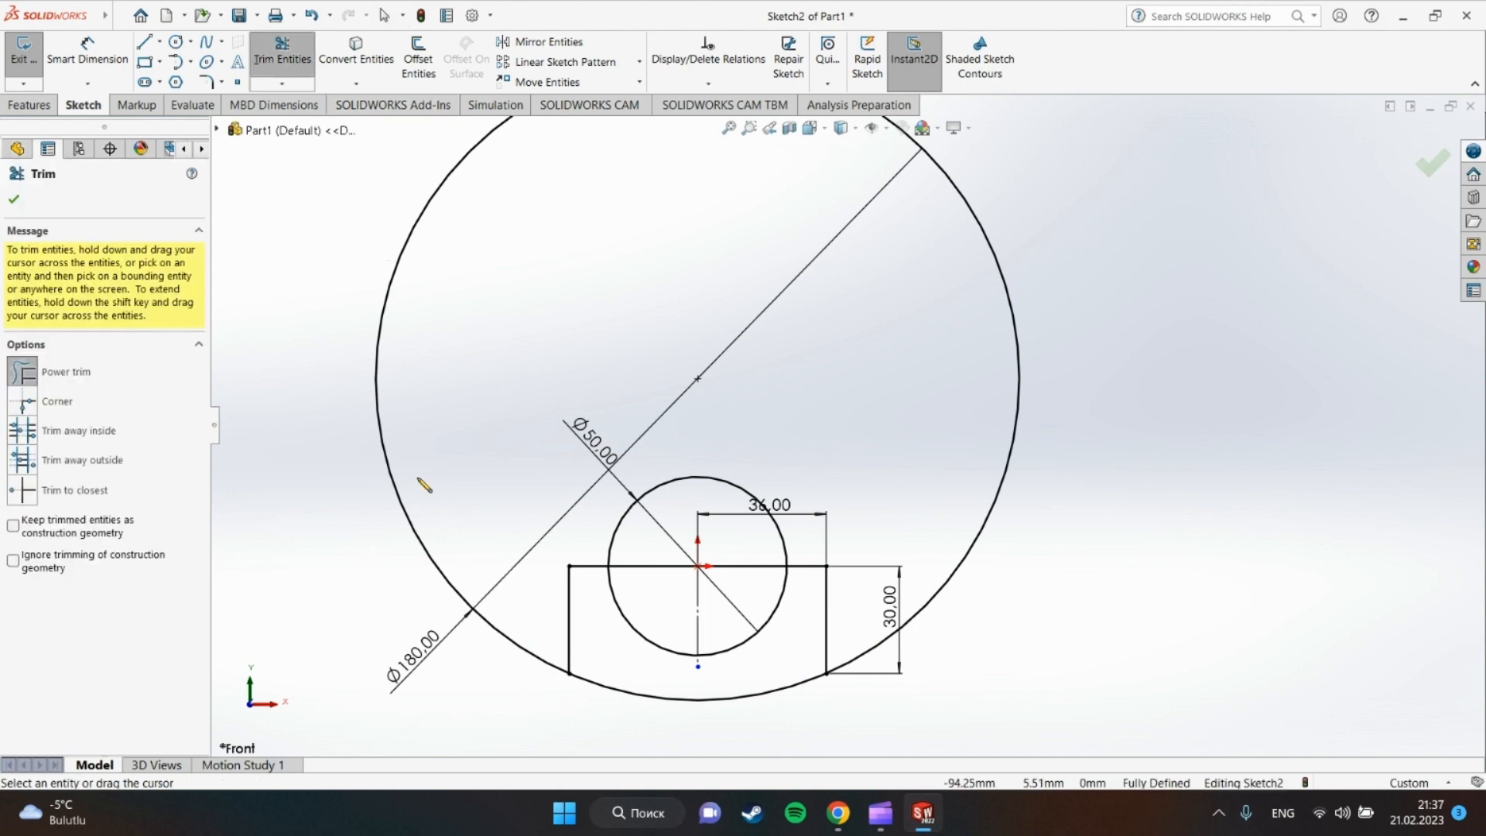
{"action": "left_click_drag", "start_coordinate": [424, 485], "coordinate": [387, 495]}
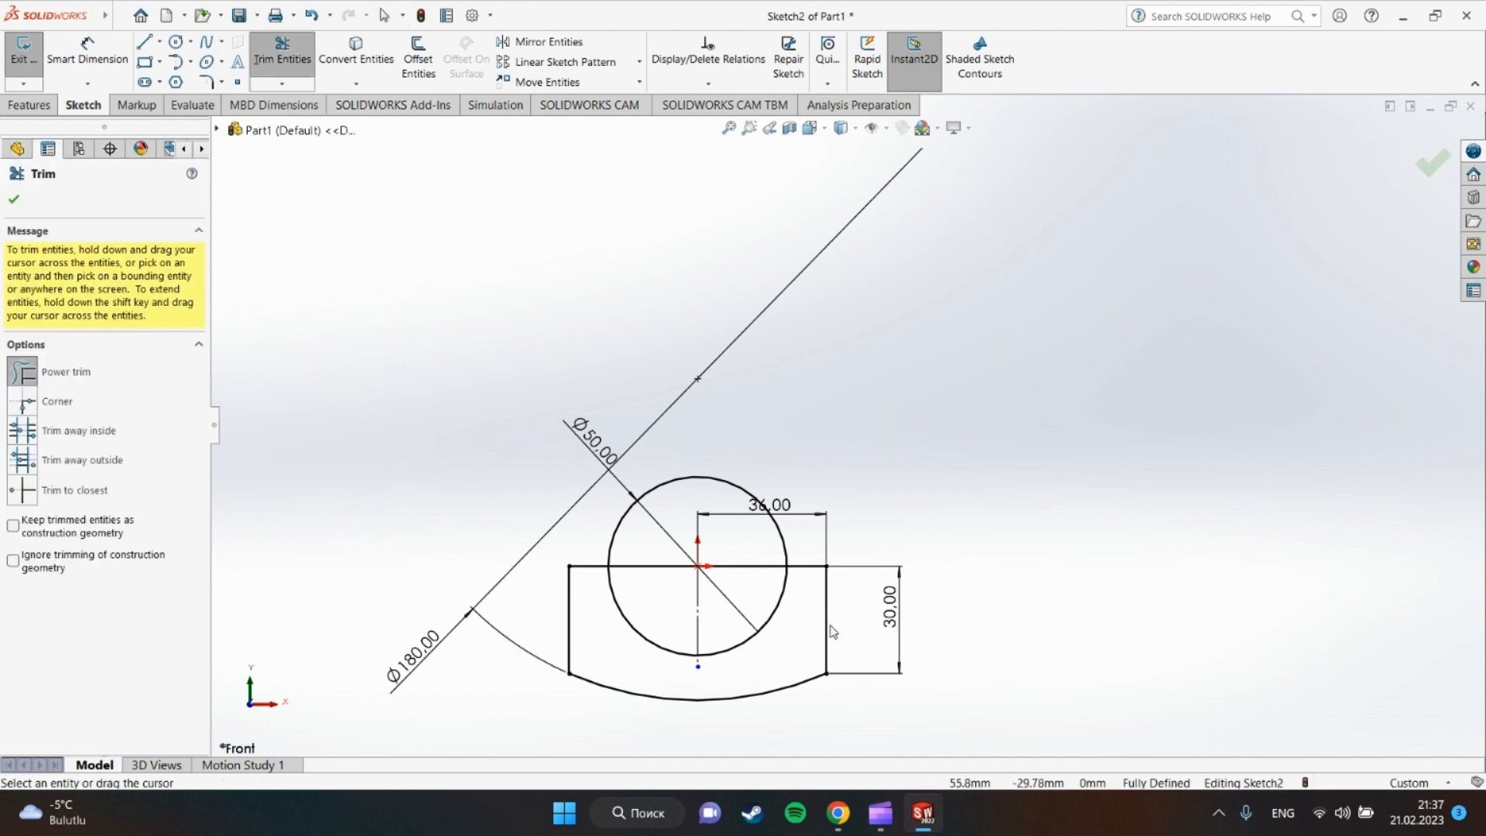
{"action": "left_click_drag", "start_coordinate": [652, 545], "coordinate": [670, 578]}
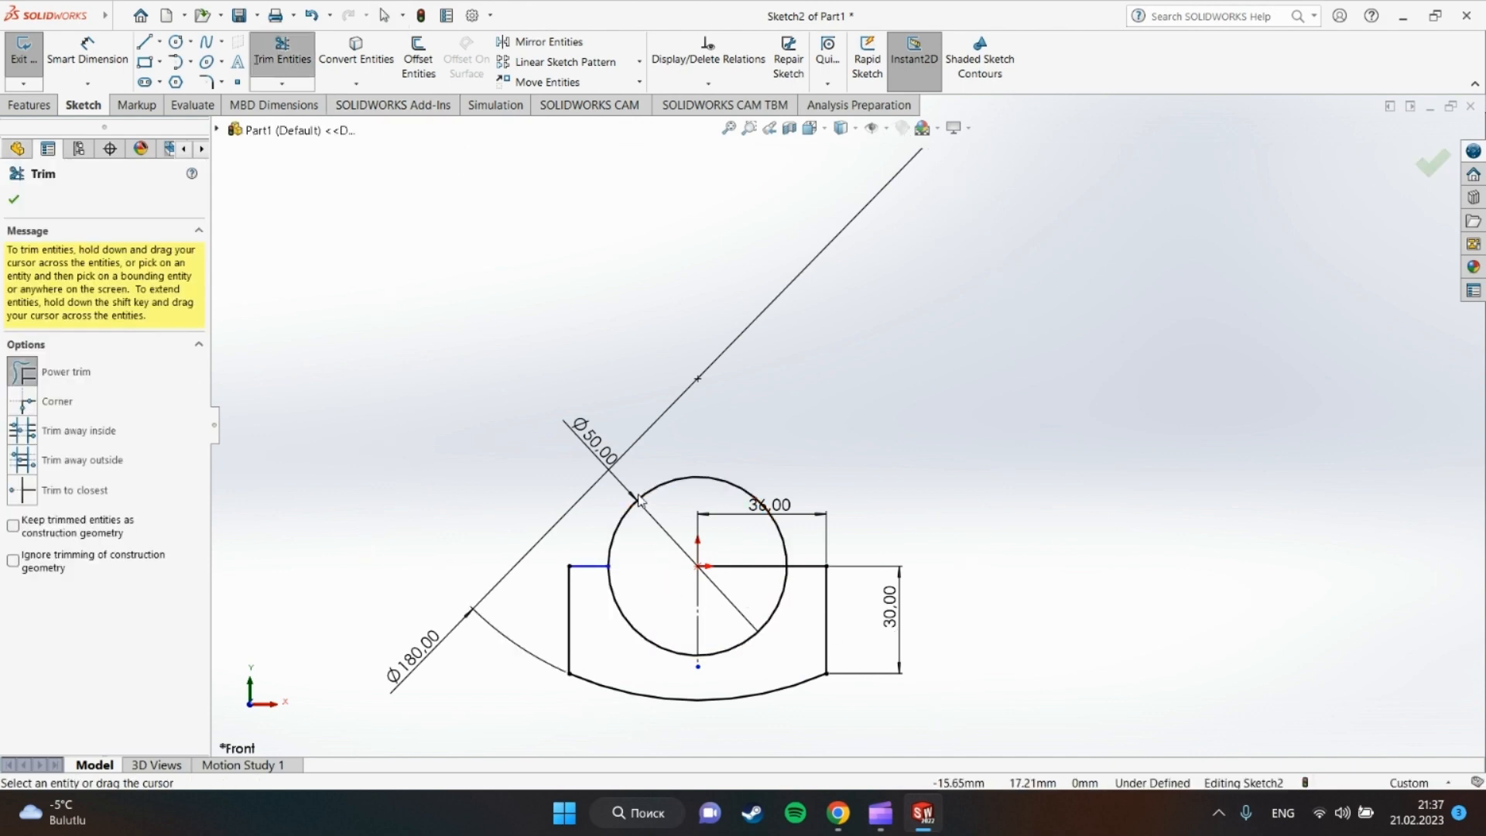
{"action": "left_click_drag", "start_coordinate": [591, 479], "coordinate": [633, 525]}
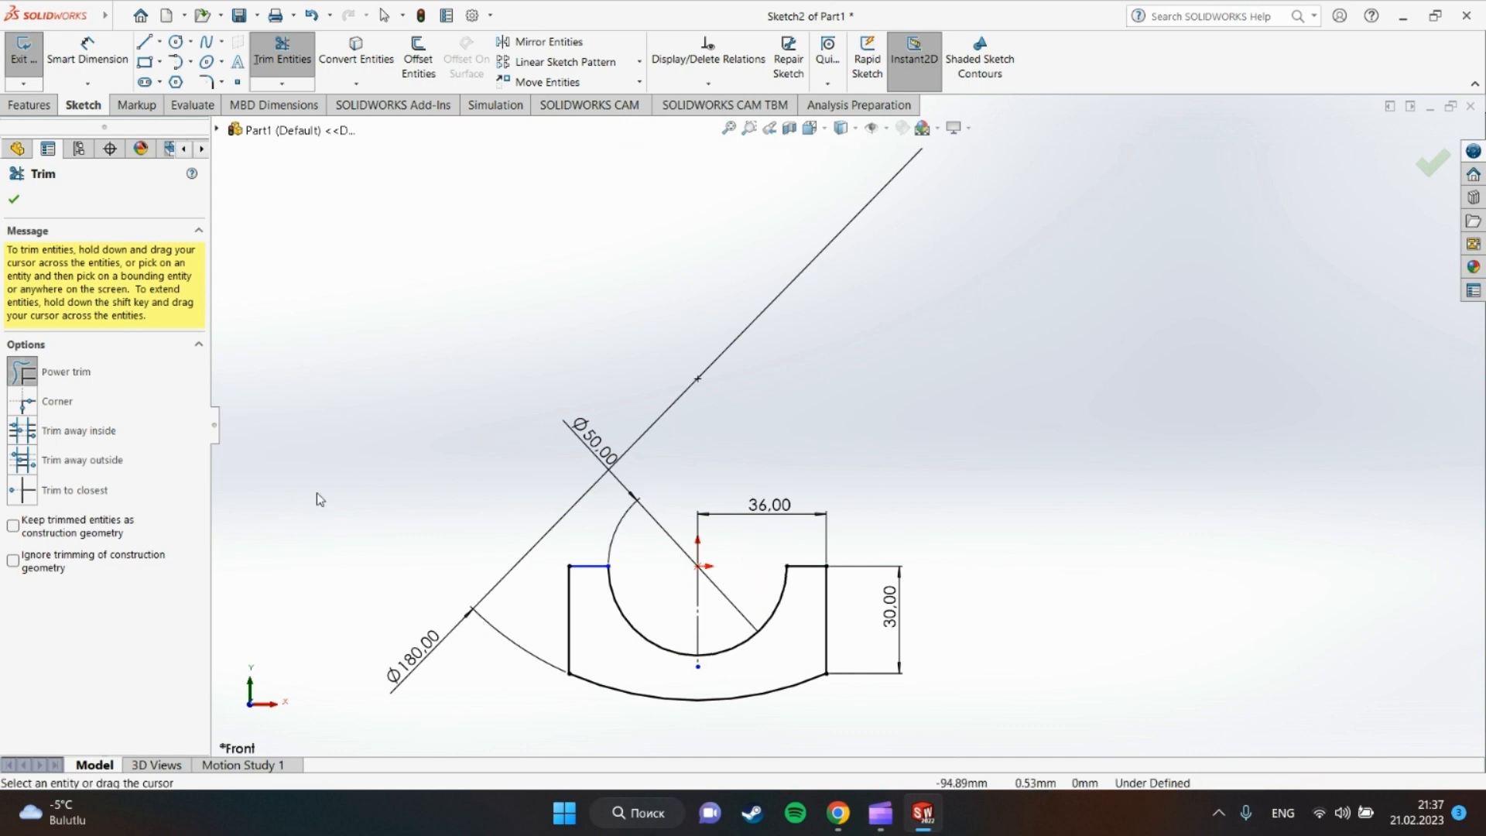
Finish trimming and add a horizontal relation to the two short lines at the profile's upper edge.
{"action": "left_click", "coordinate": [14, 202]}
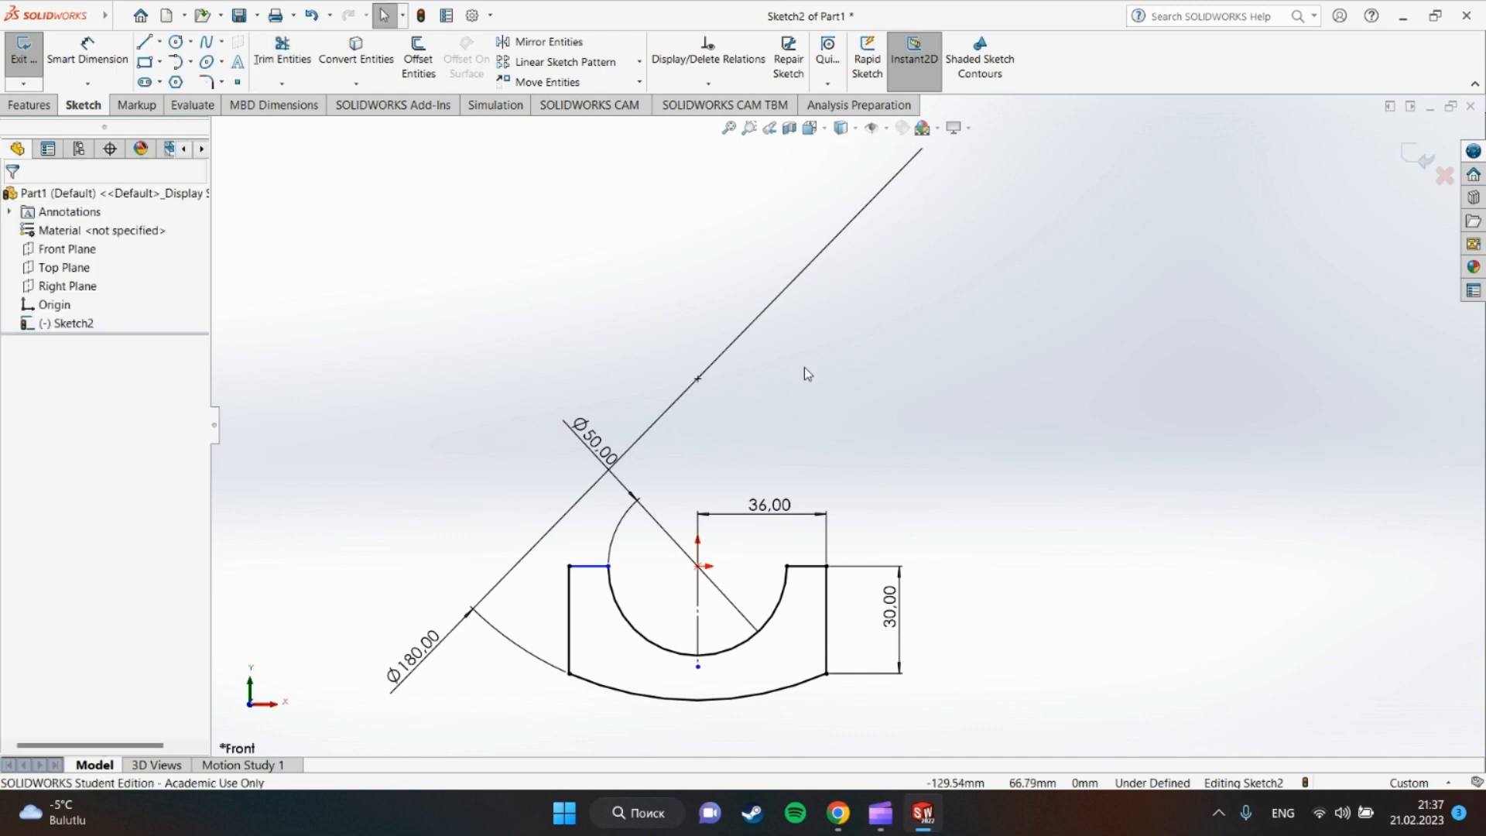
{"action": "left_click", "coordinate": [583, 568]}
{"action": "left_click", "coordinate": [699, 567], "text": "ctrl"}
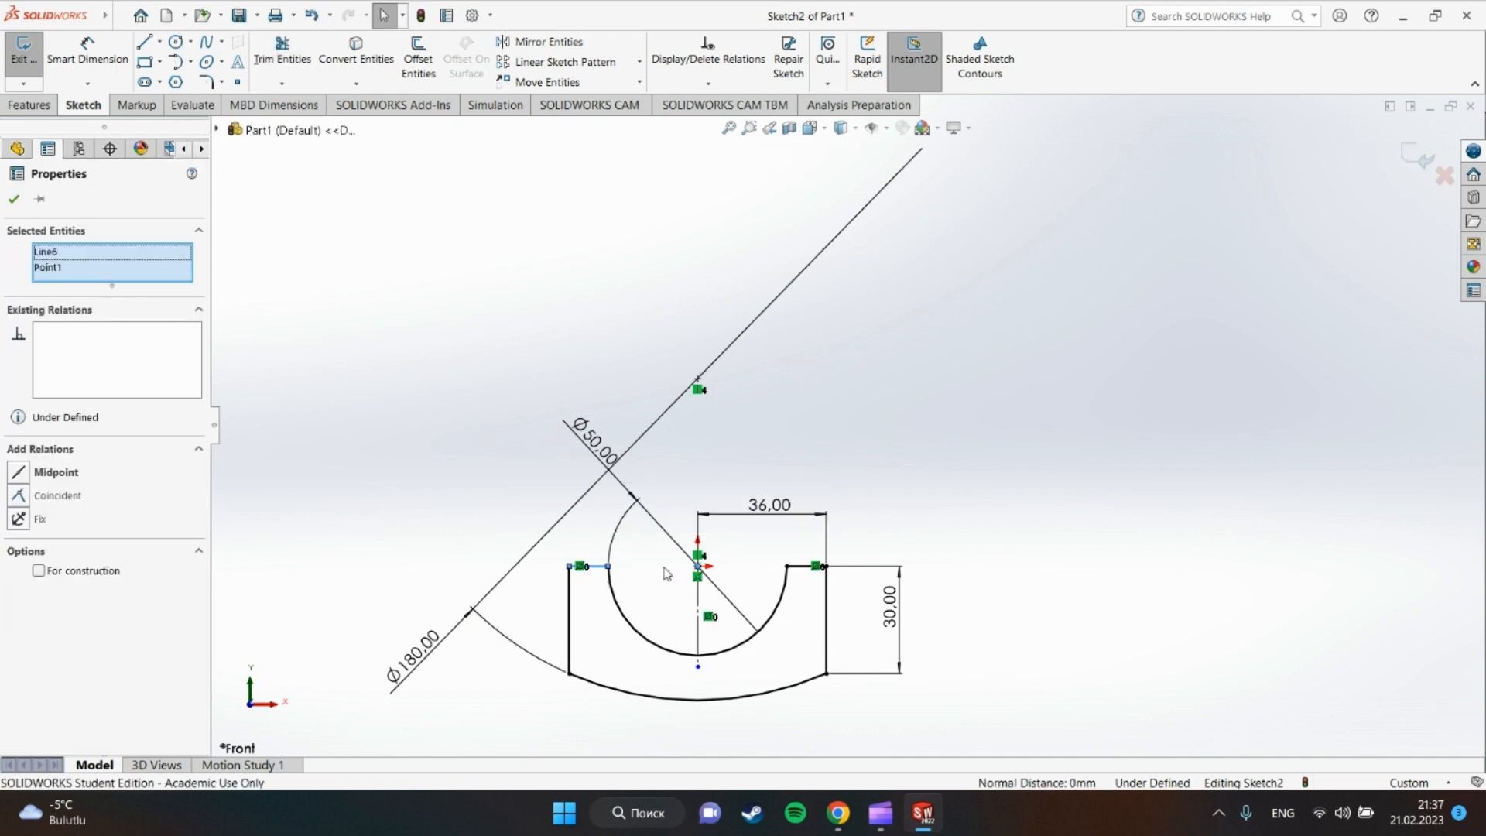
{"action": "left_click", "coordinate": [404, 505]}
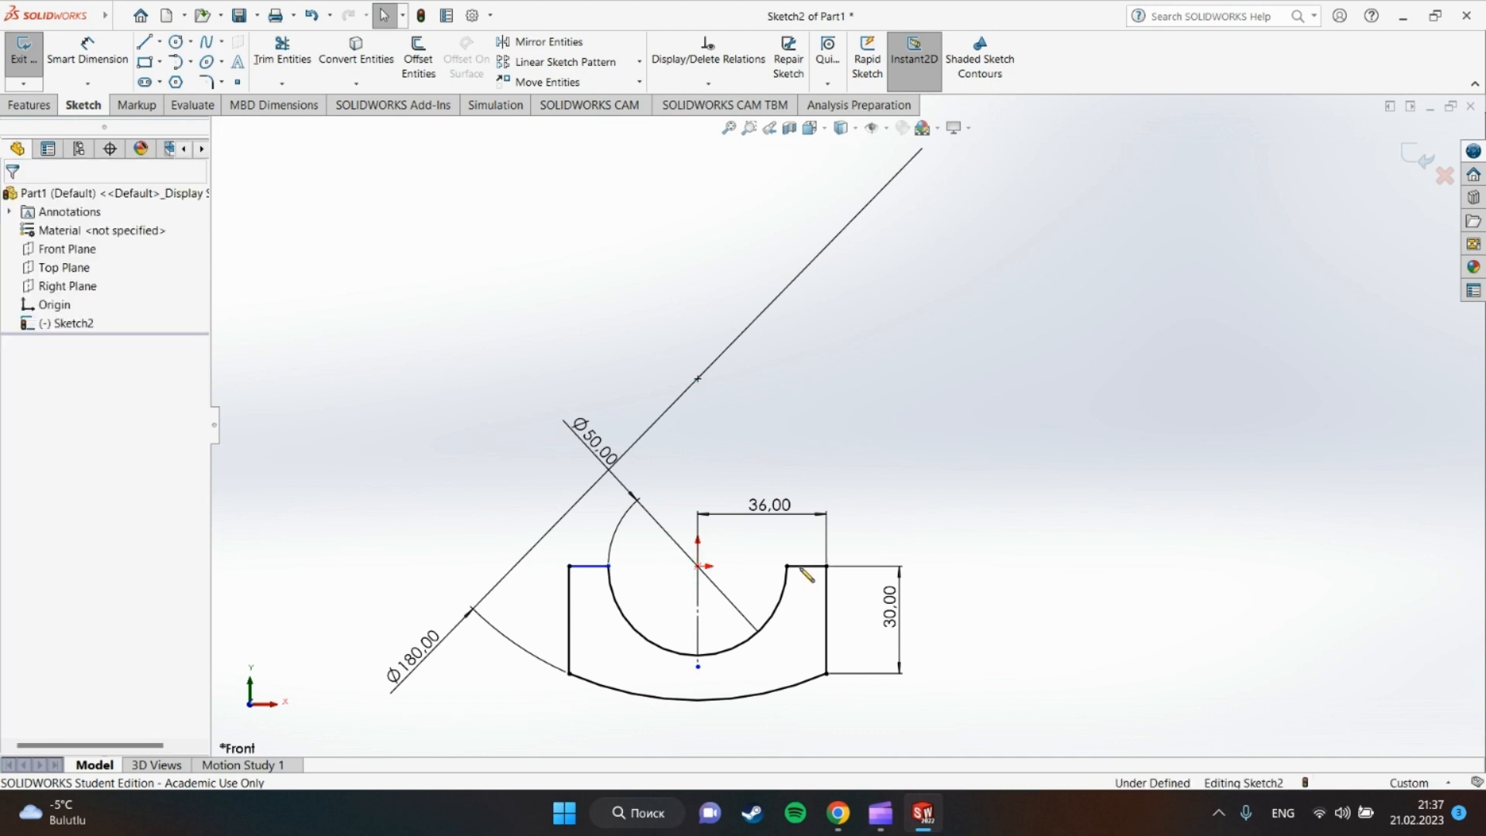
{"action": "left_click", "coordinate": [804, 566]}
{"action": "left_click", "coordinate": [568, 570], "text": "ctrl"}
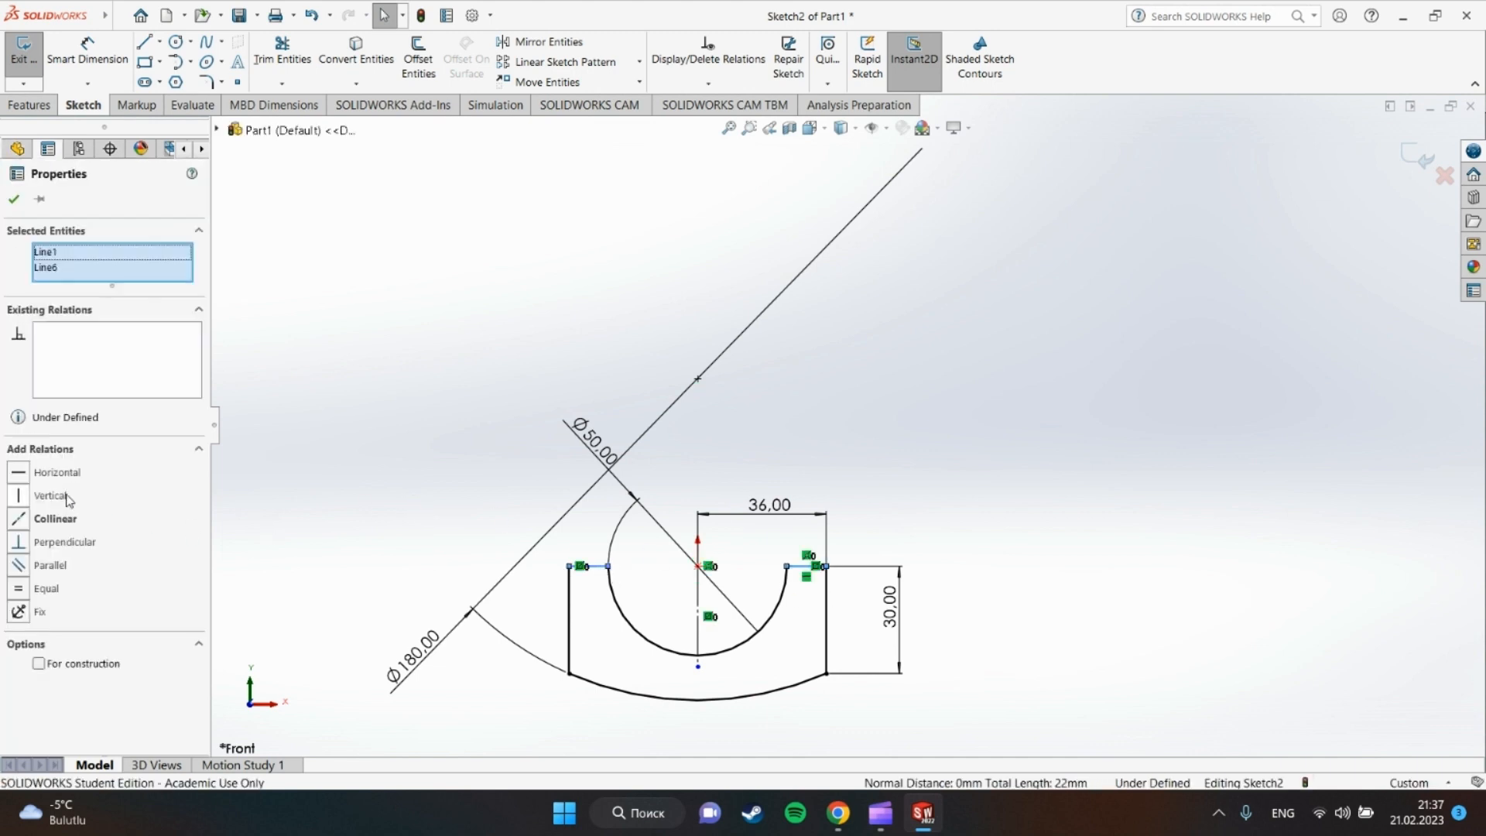
{"action": "left_click", "coordinate": [48, 478]}
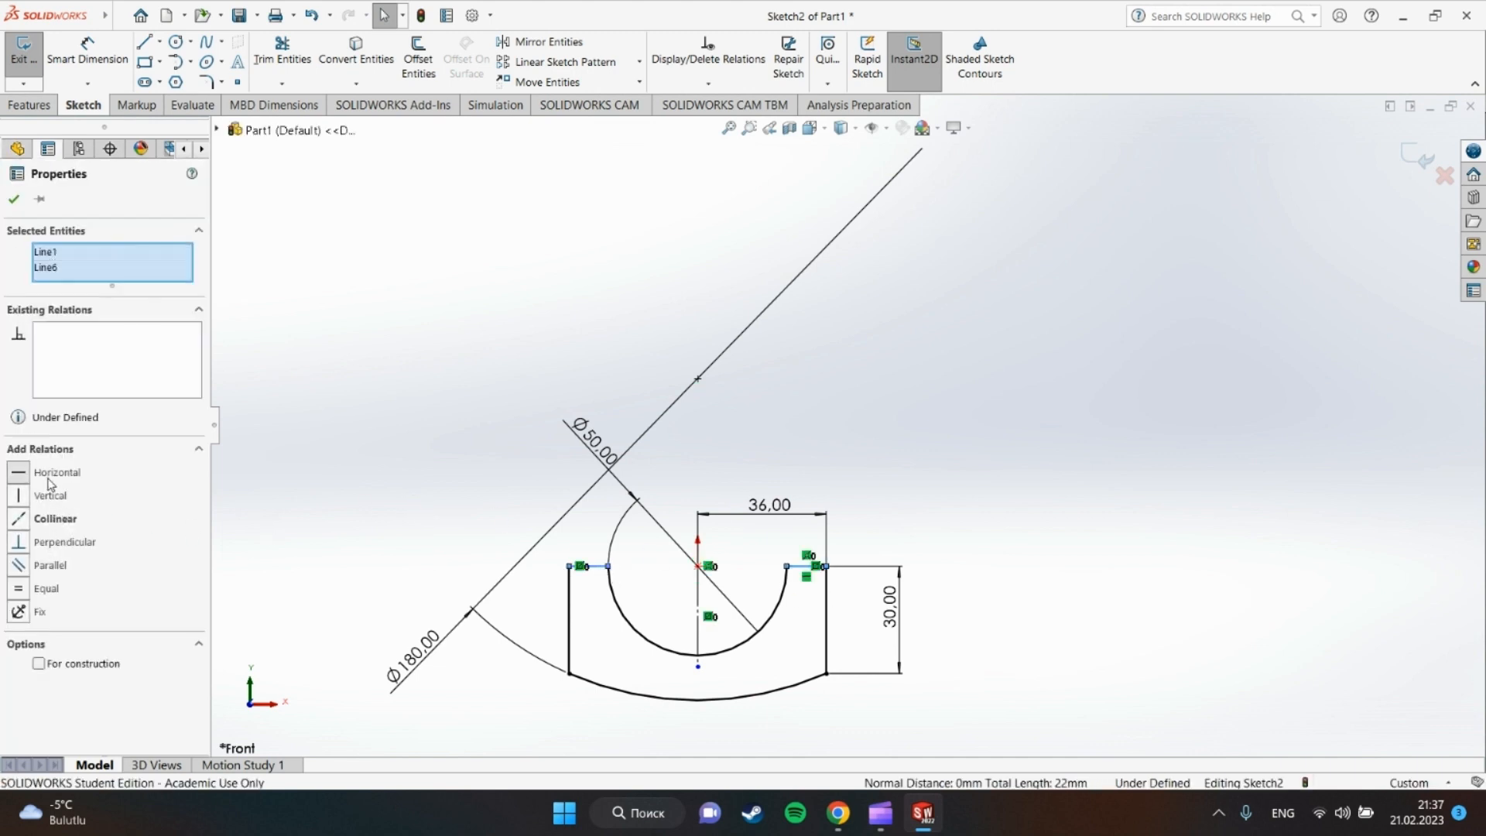
{"action": "left_click", "coordinate": [425, 479]}
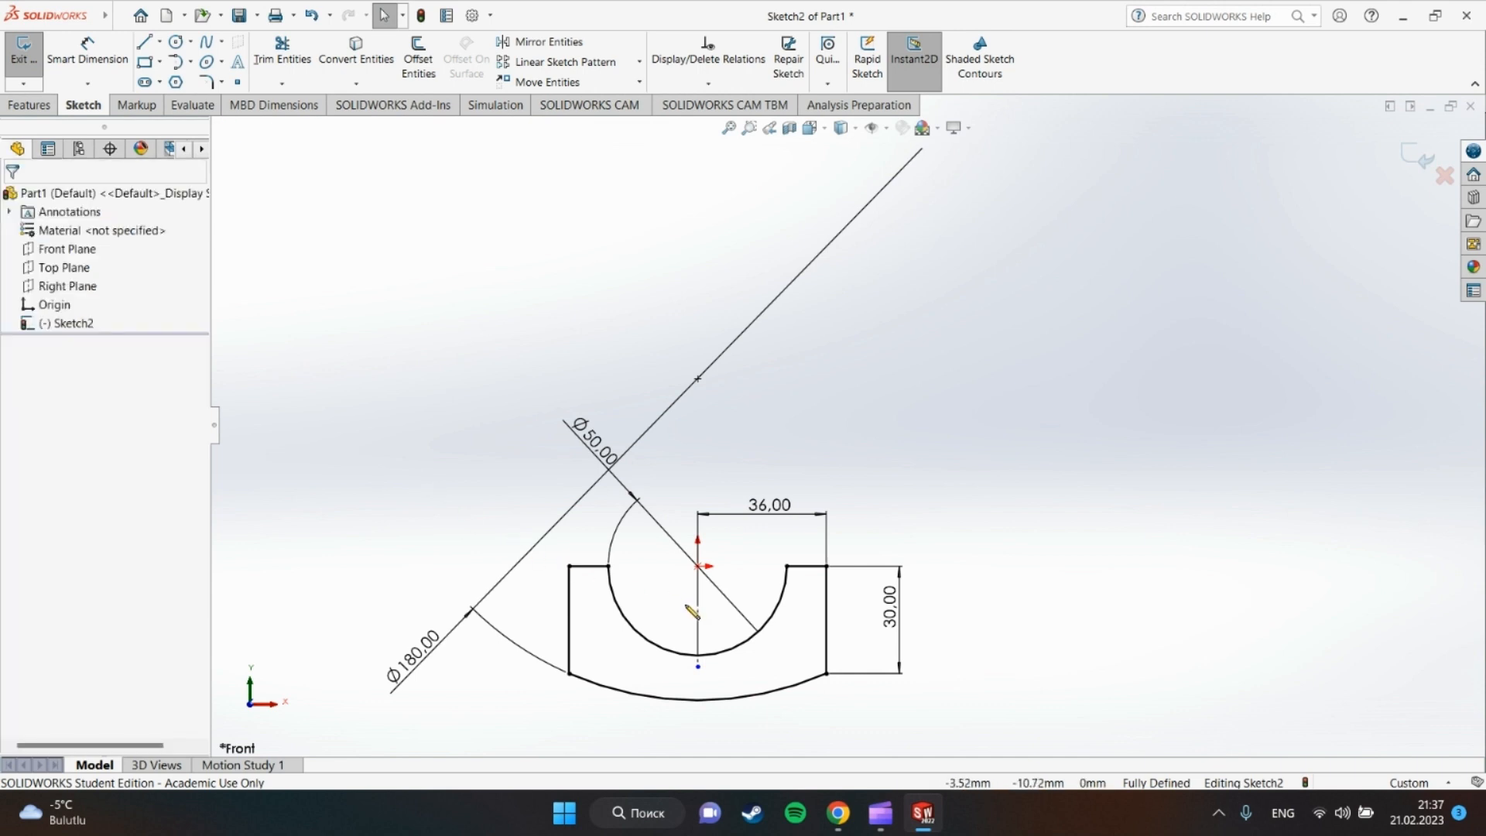
Extrude the closed profile 15 mm with the Mid Plane end condition.
{"action": "left_click", "coordinate": [29, 105]}
{"action": "left_click", "coordinate": [34, 60]}
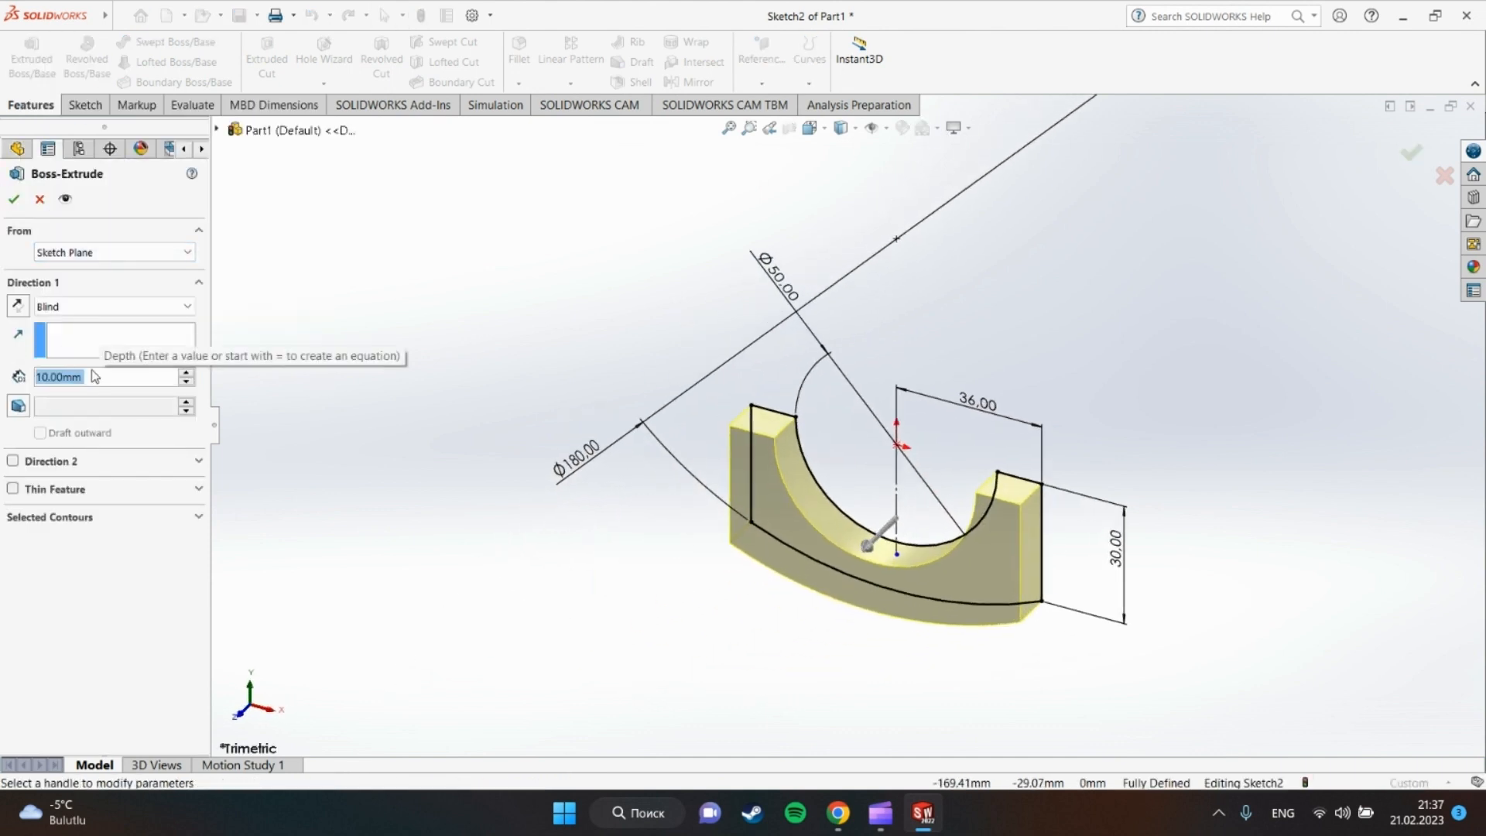
{"action": "type", "text": "15"}
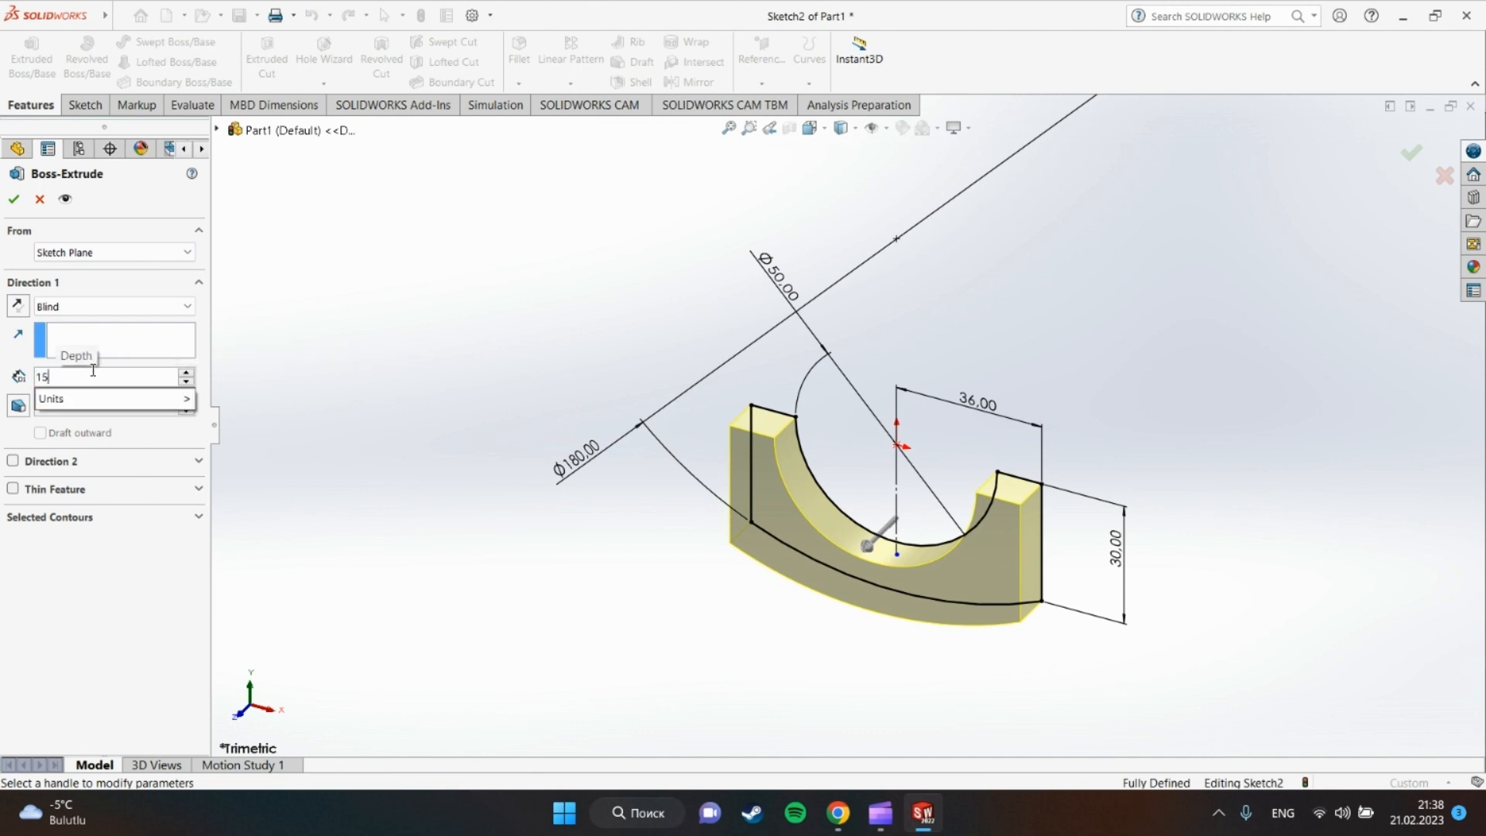
{"action": "key", "text": "Return"}
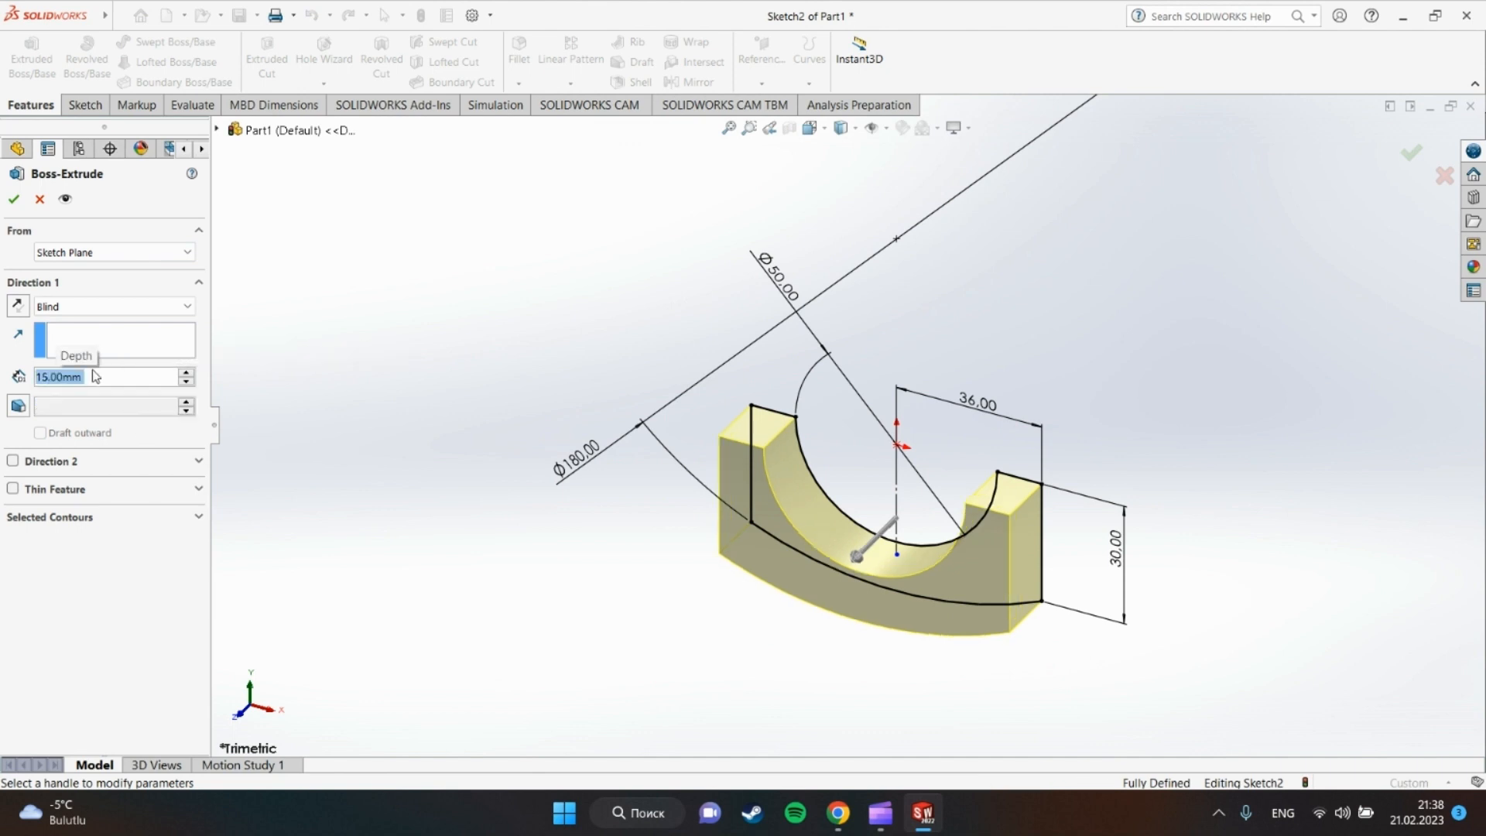
{"action": "left_click", "coordinate": [85, 305]}
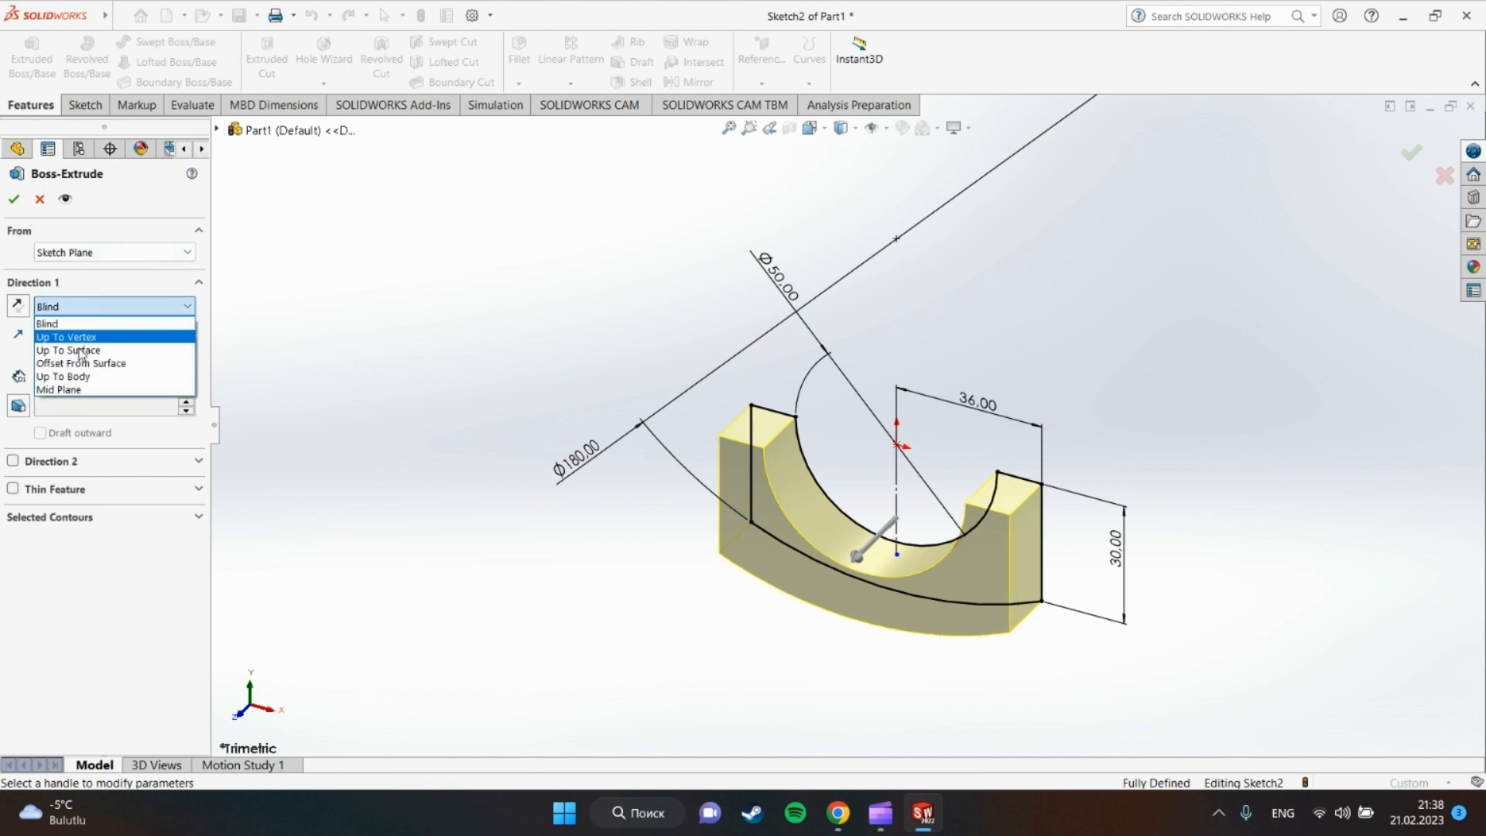
{"action": "left_click", "coordinate": [77, 400]}
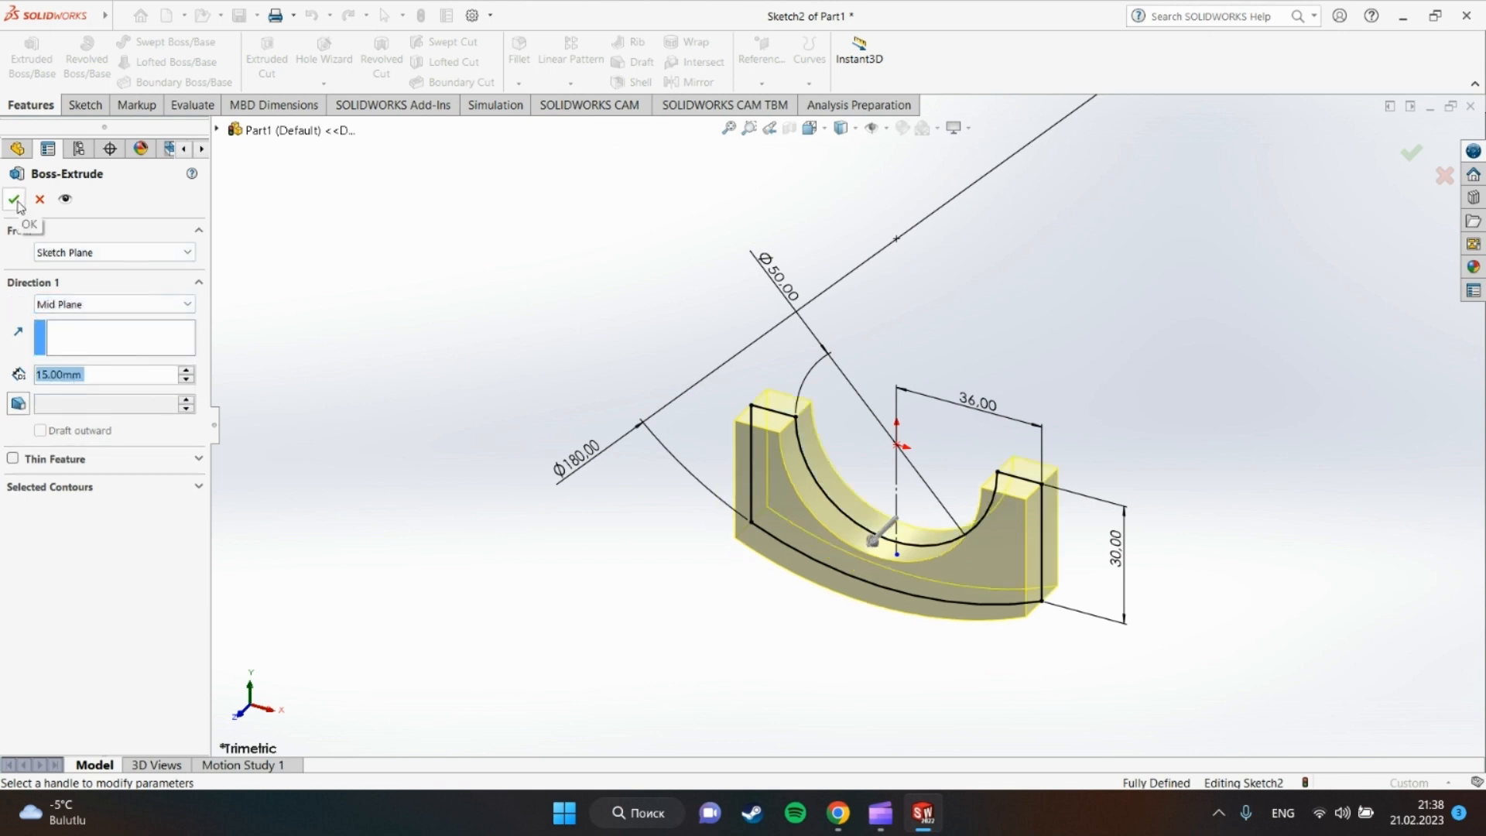
{"action": "left_click", "coordinate": [14, 200]}
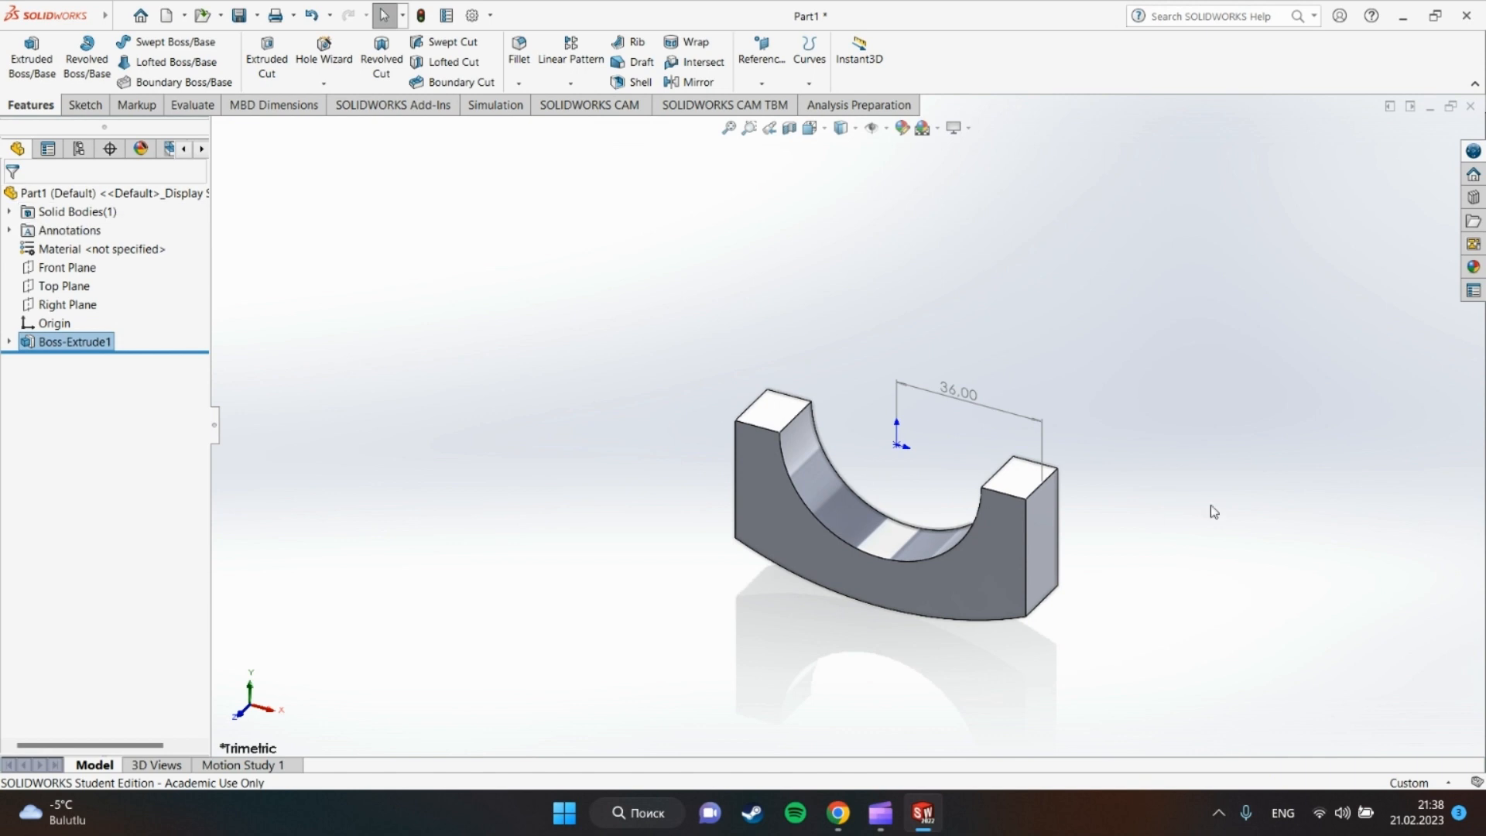
Start a new sketch on the extruded body's front face, viewed normal to that face.
{"action": "middle_click_drag", "start_coordinate": [1211, 470], "coordinate": [1000, 365]}
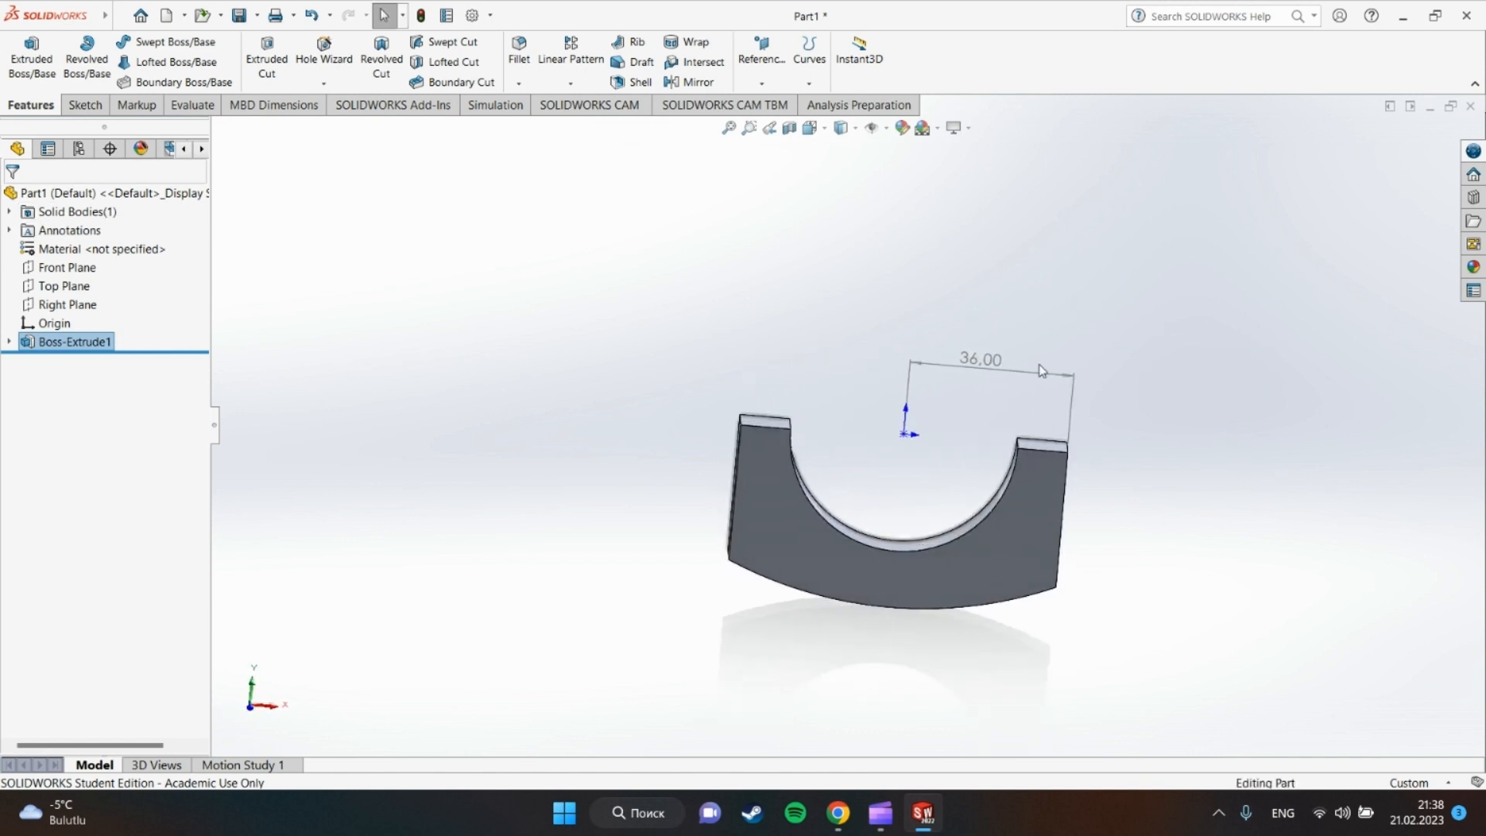
{"action": "right_click", "coordinate": [1000, 365]}
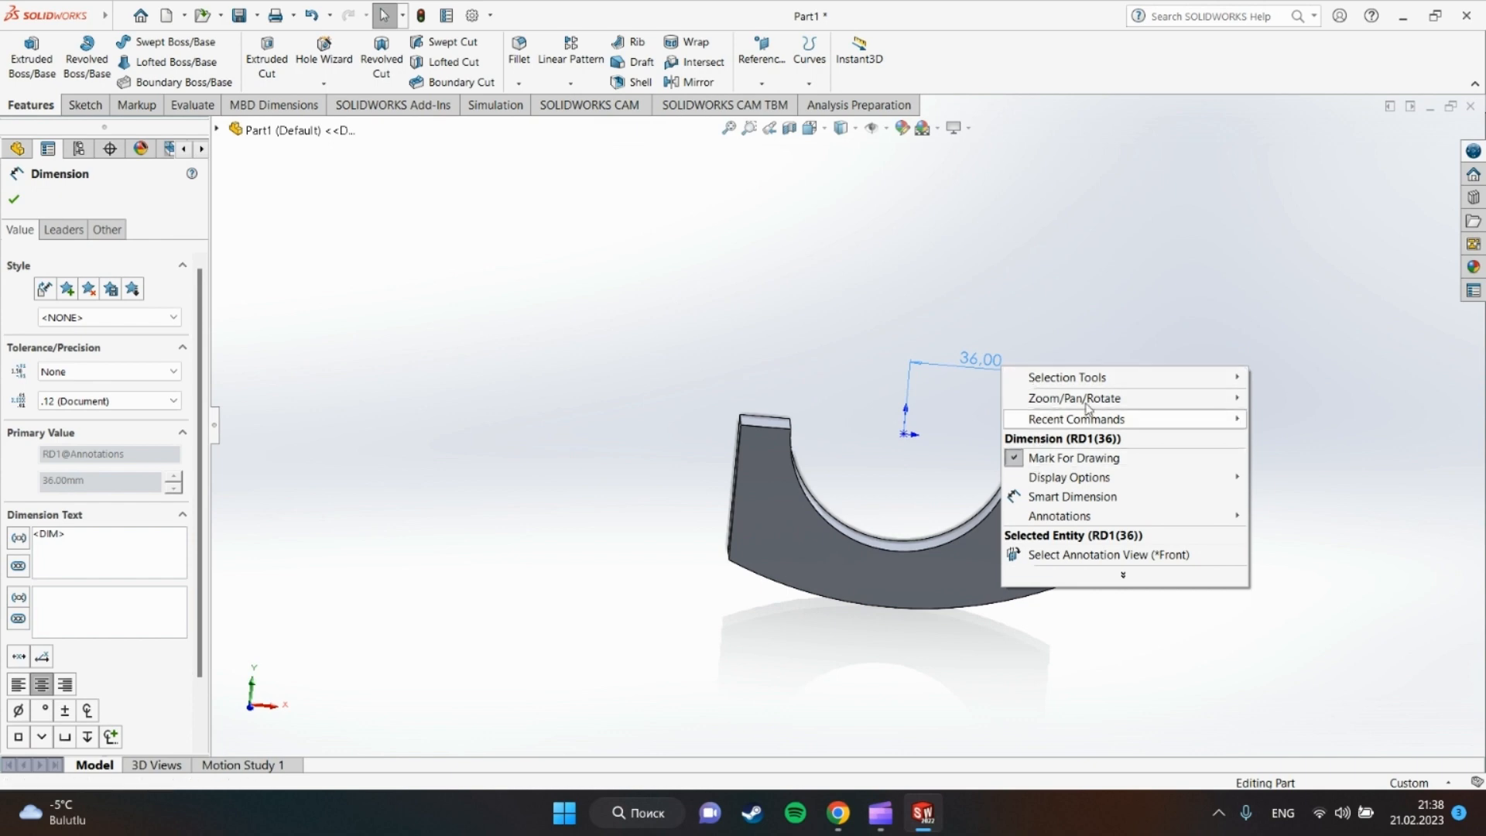
{"action": "left_click", "coordinate": [1118, 302]}
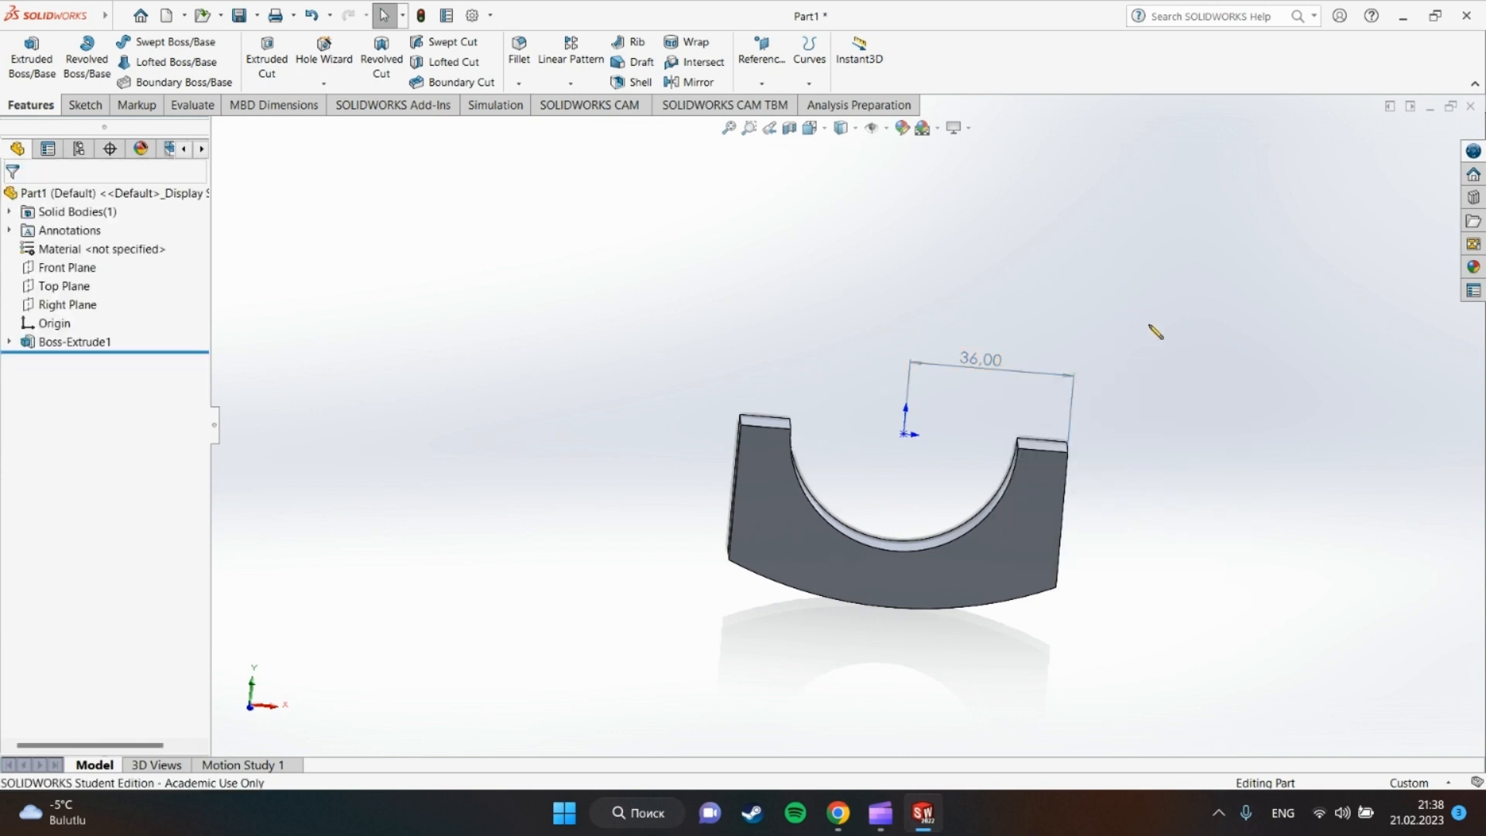
{"action": "left_click", "coordinate": [1045, 514]}
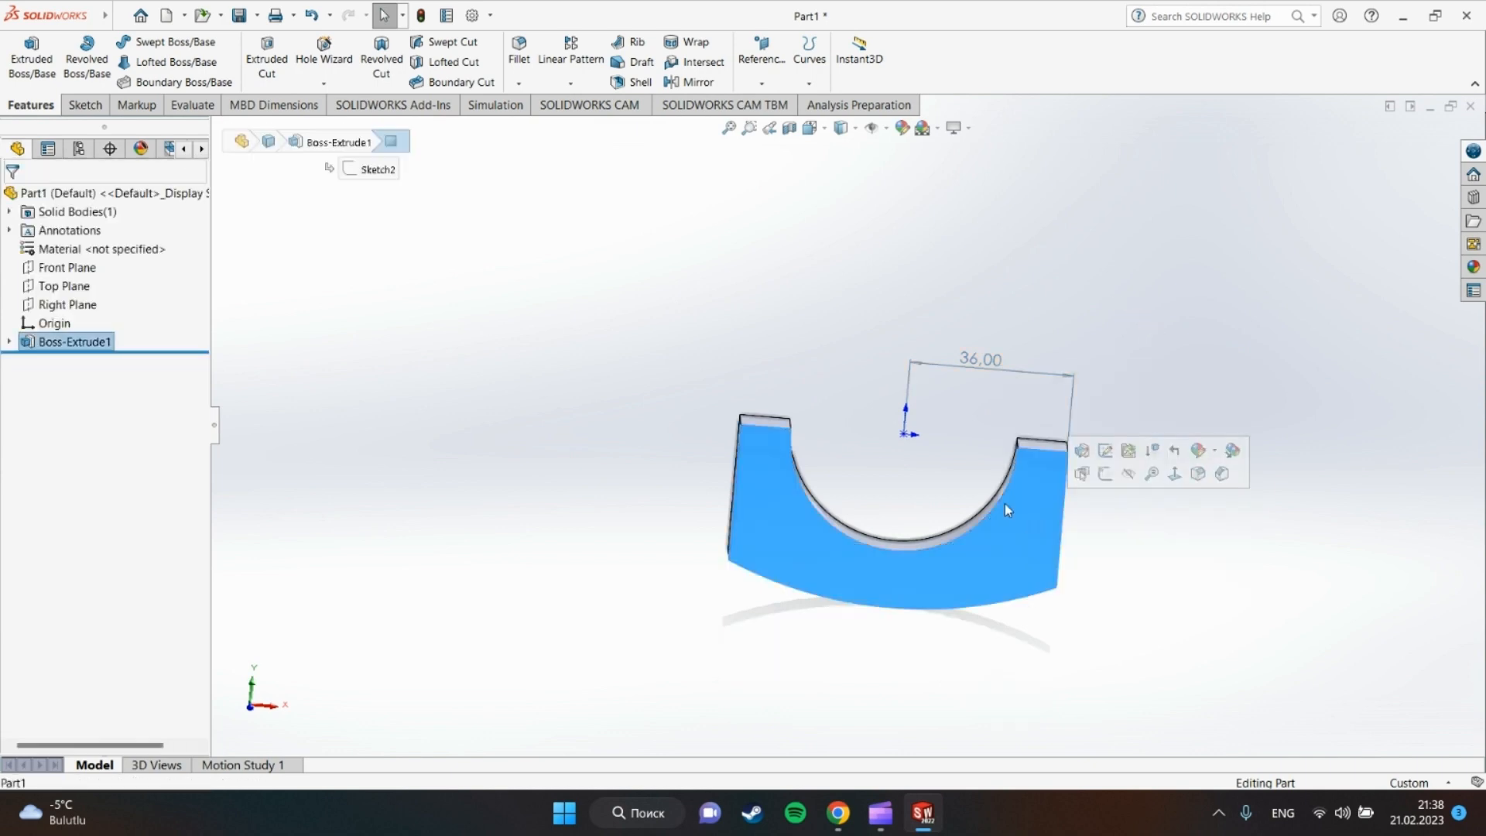
{"action": "left_click", "coordinate": [1176, 476]}
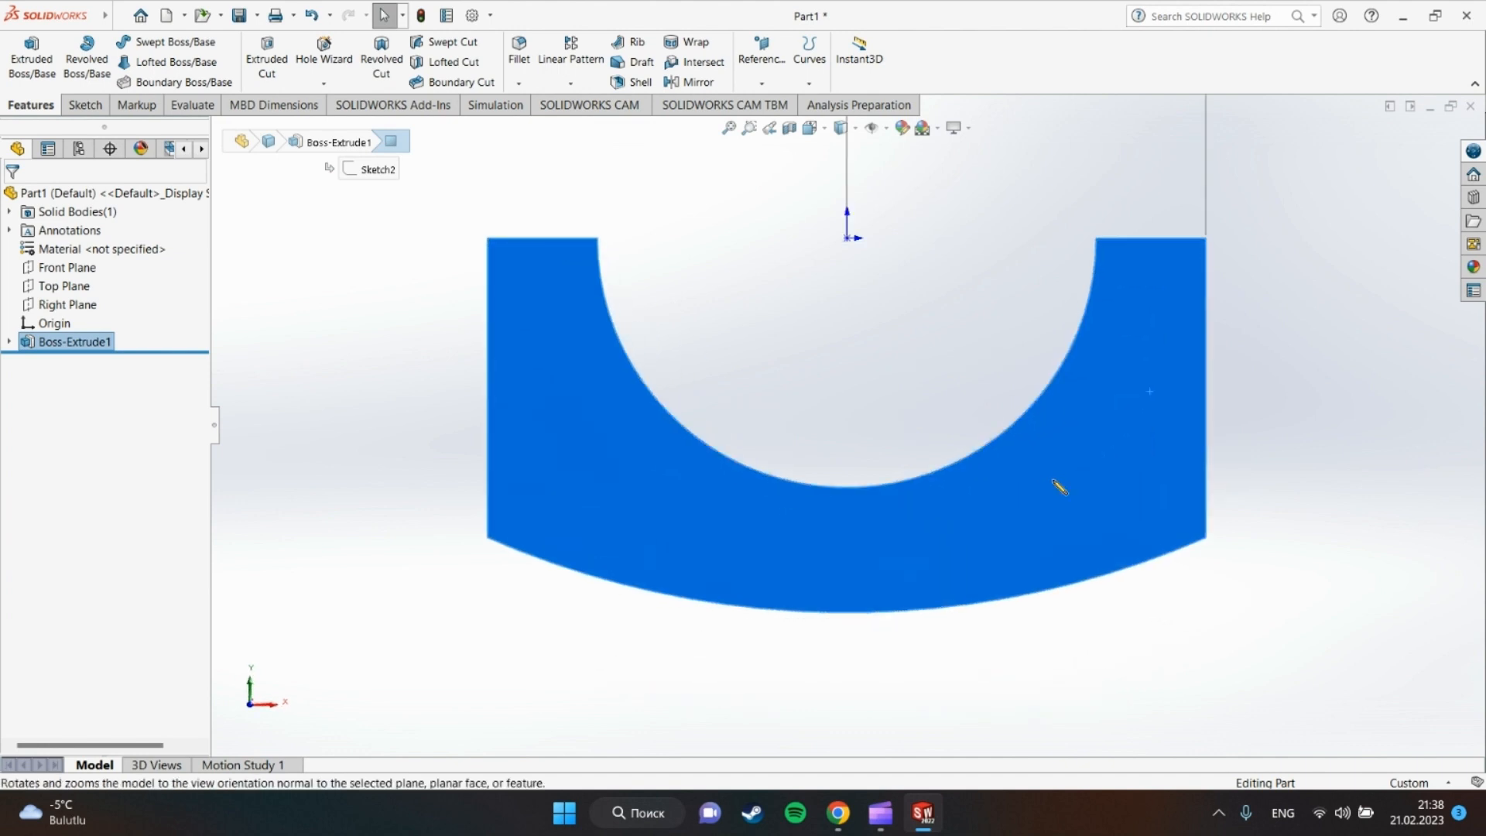
{"action": "right_click", "coordinate": [1060, 483]}
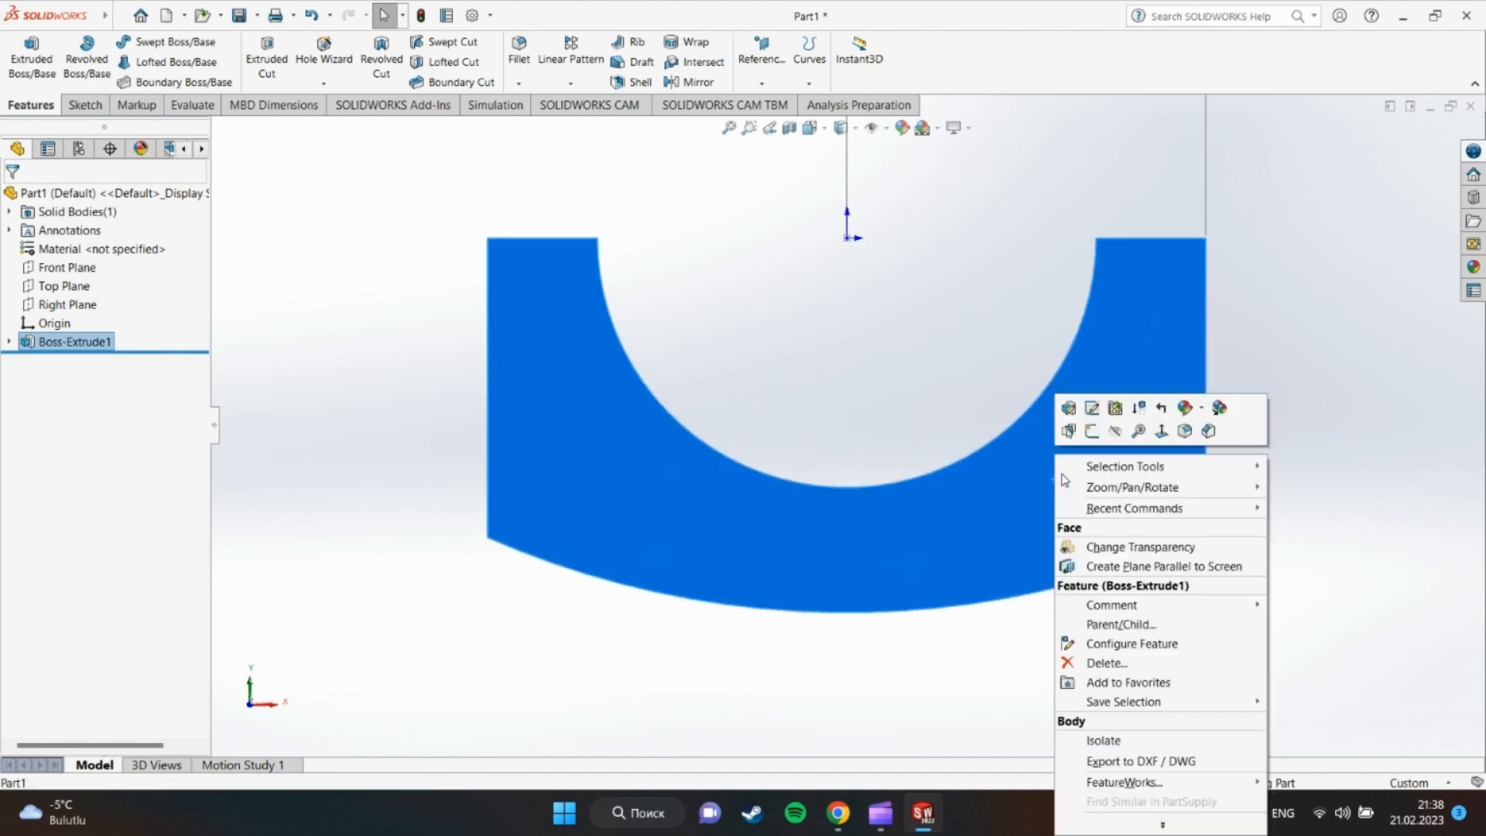
{"action": "left_click", "coordinate": [1092, 432]}
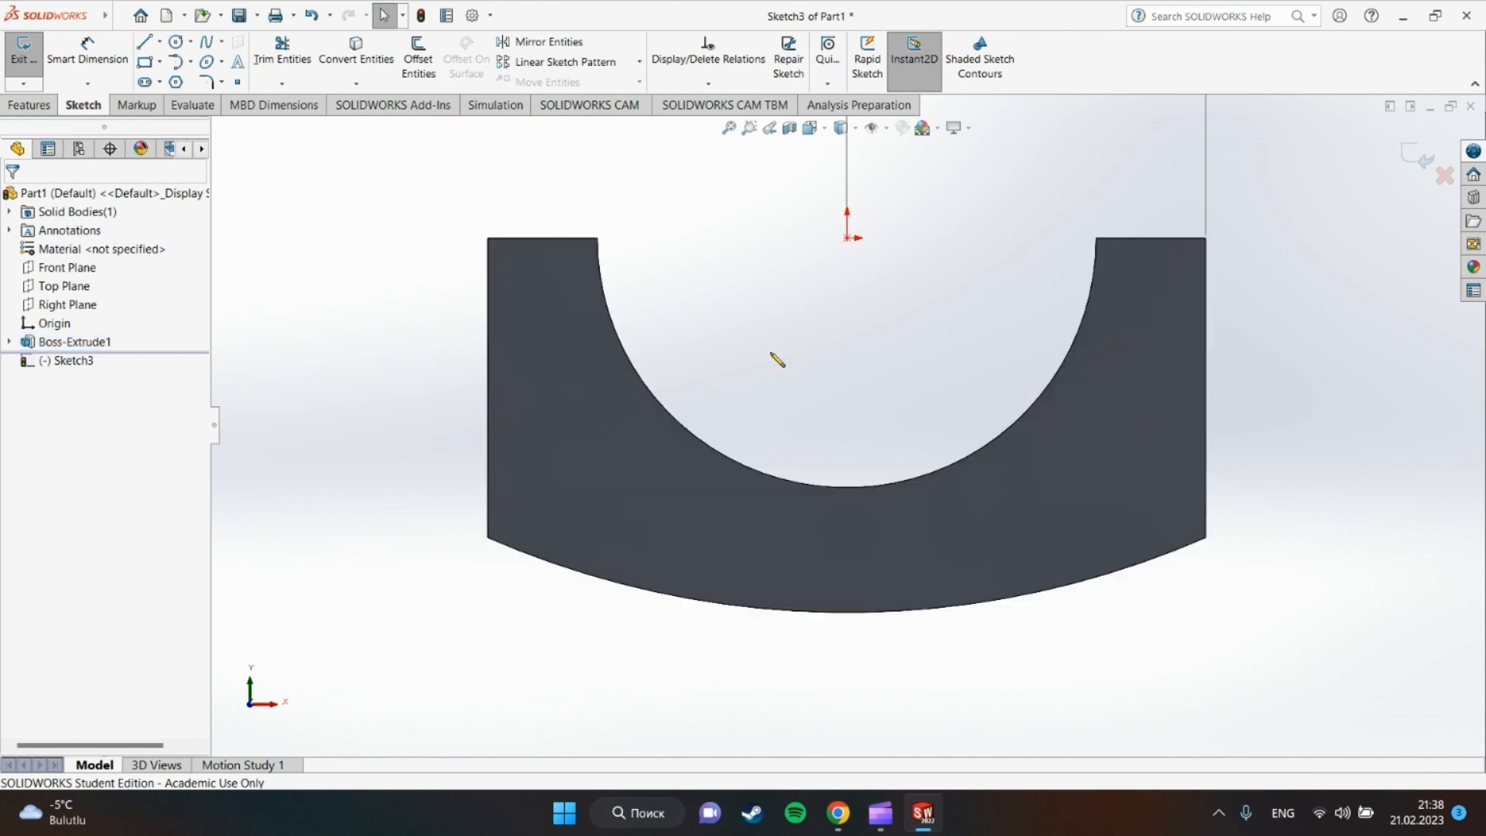
Convert the semicircular cut-out edge into a sketch arc.
{"action": "left_click", "coordinate": [356, 52]}
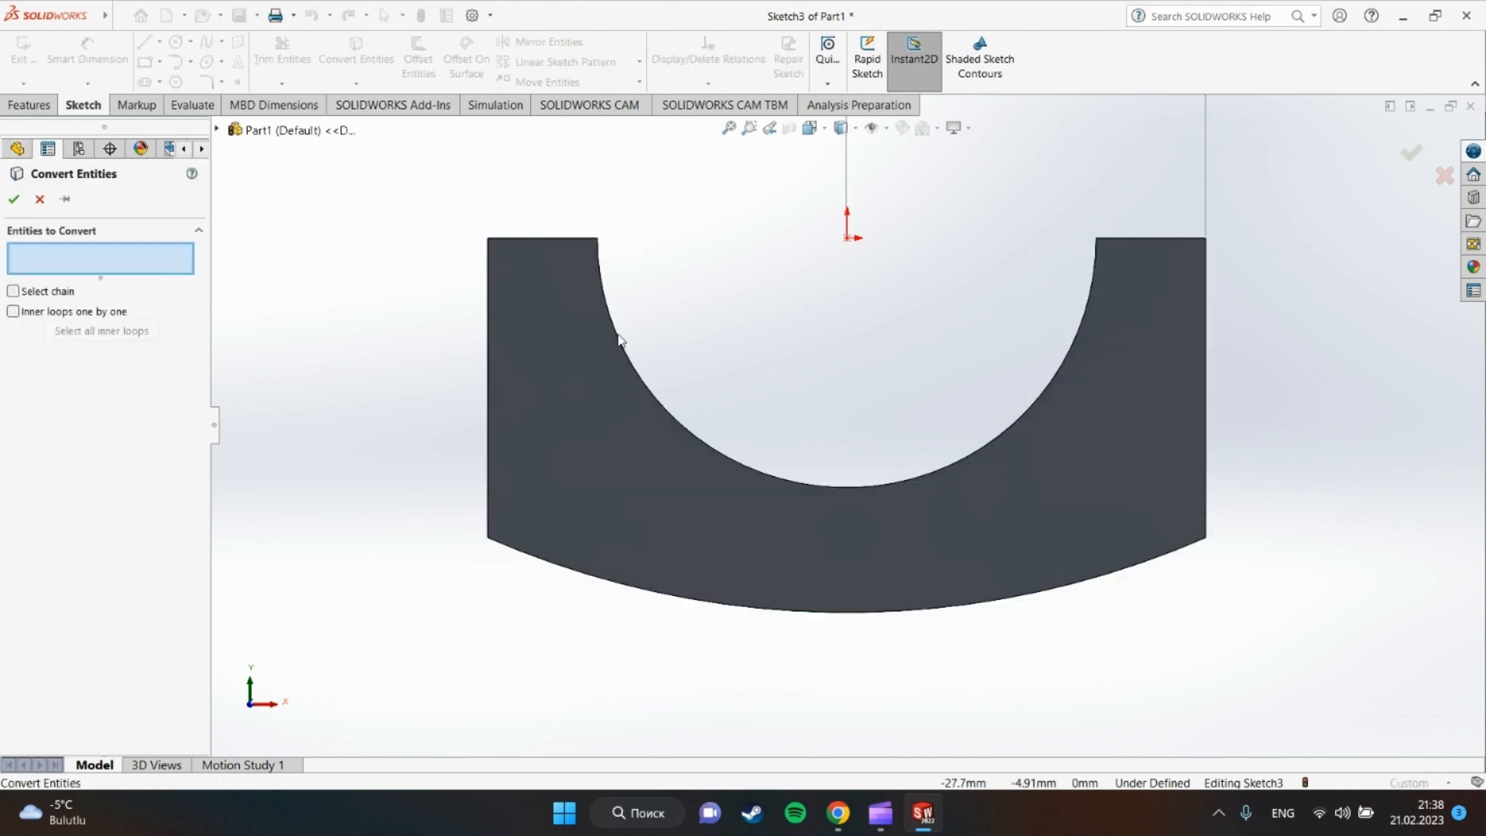
{"action": "left_click", "coordinate": [686, 430]}
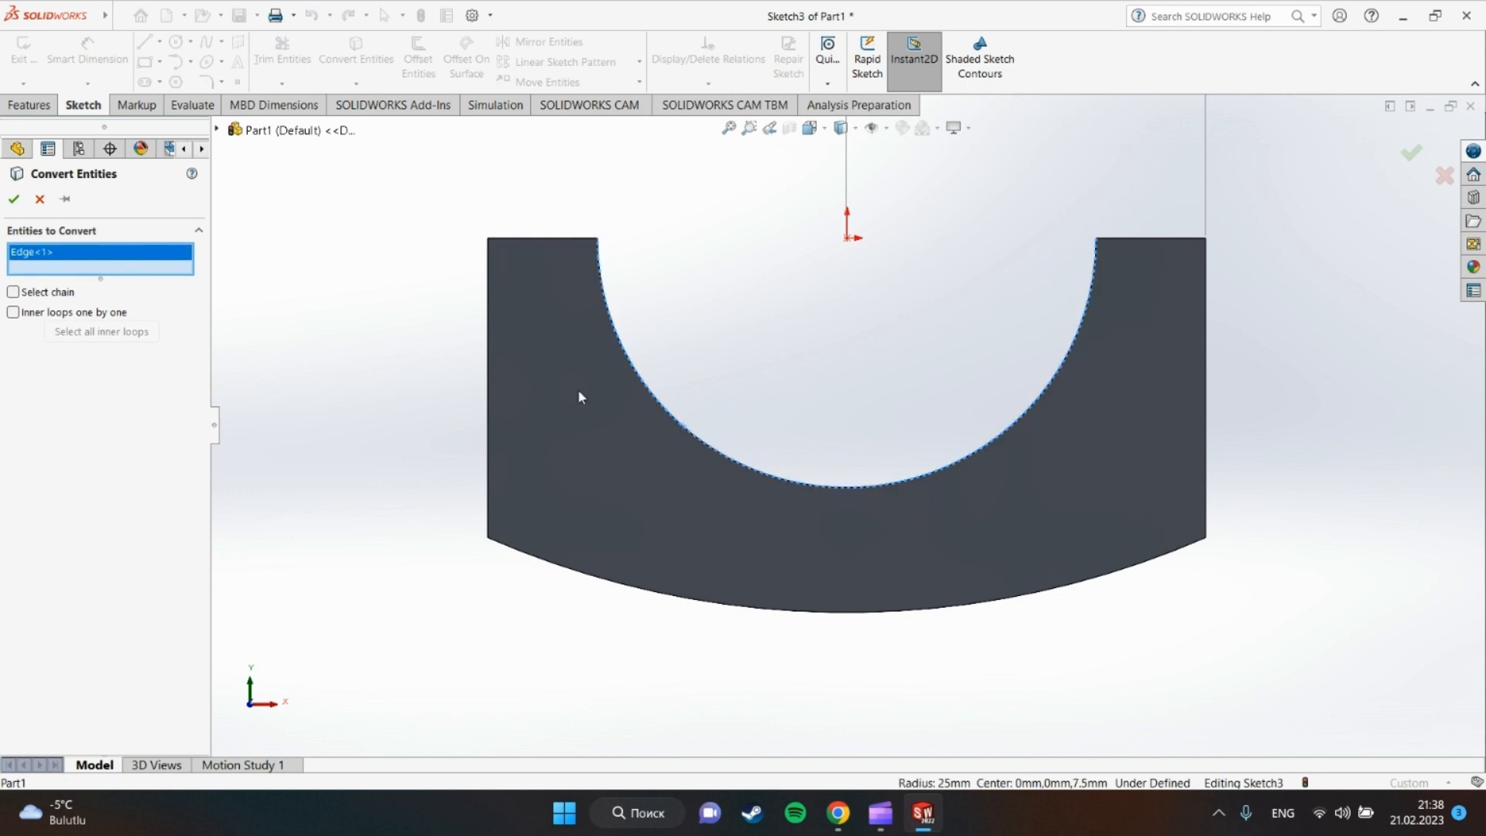
{"action": "left_click", "coordinate": [14, 199]}
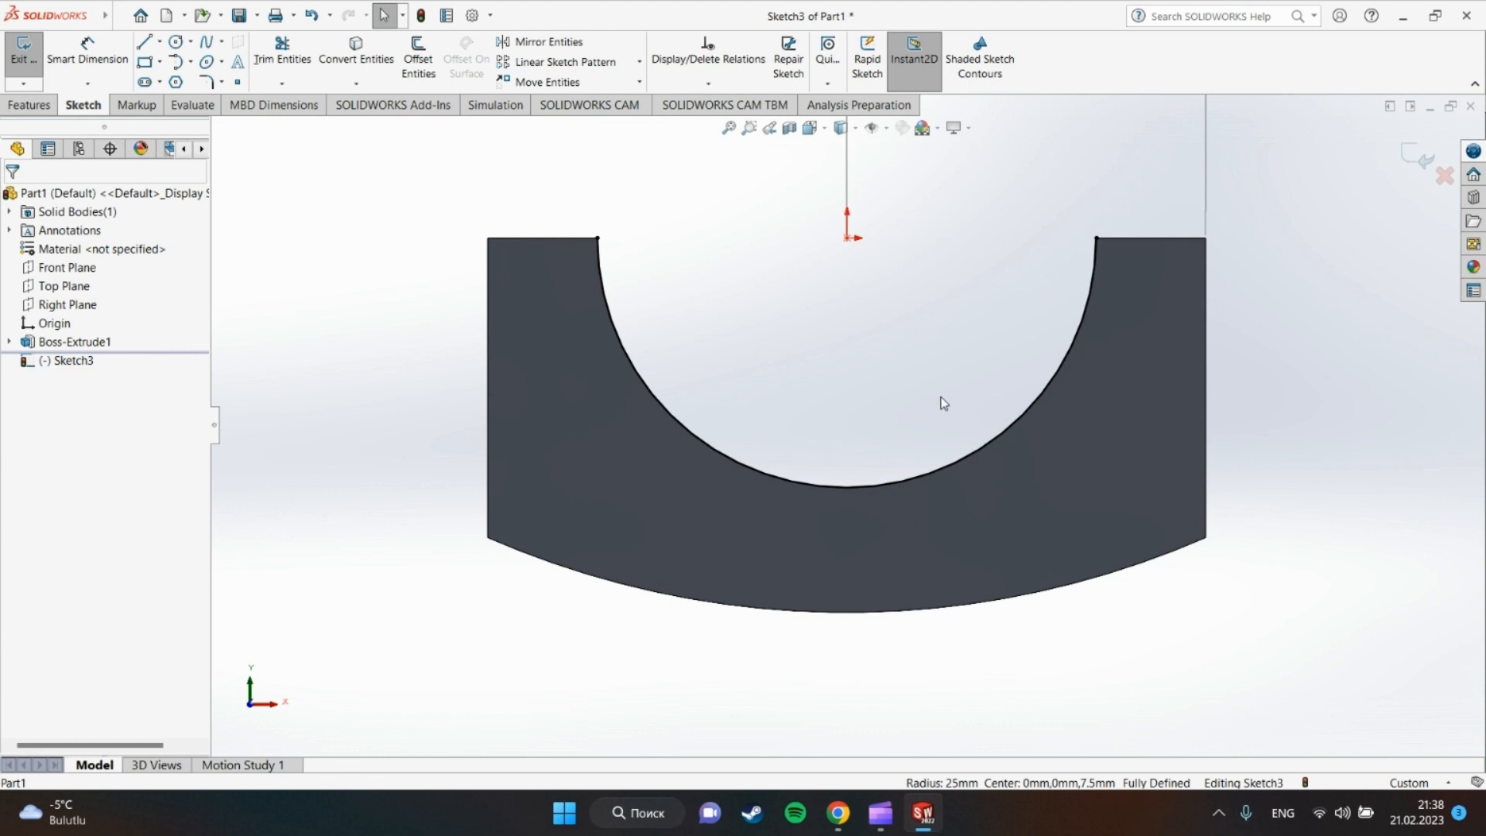
Sketch a circle about 65 mm in diameter centred on the origin.
{"action": "key", "text": "c"}
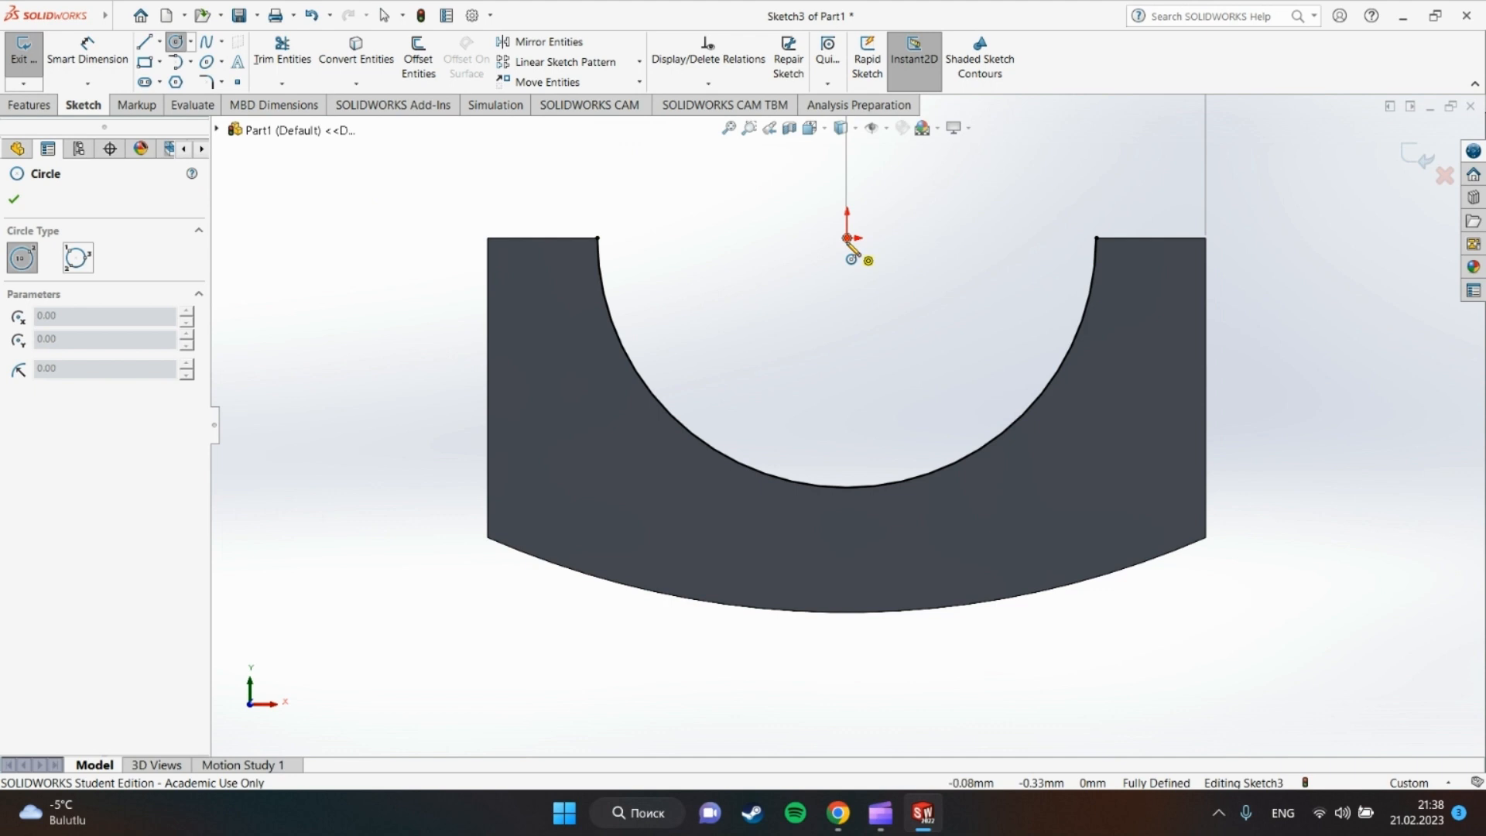
{"action": "left_click", "coordinate": [847, 238]}
{"action": "left_click", "coordinate": [1066, 493]}
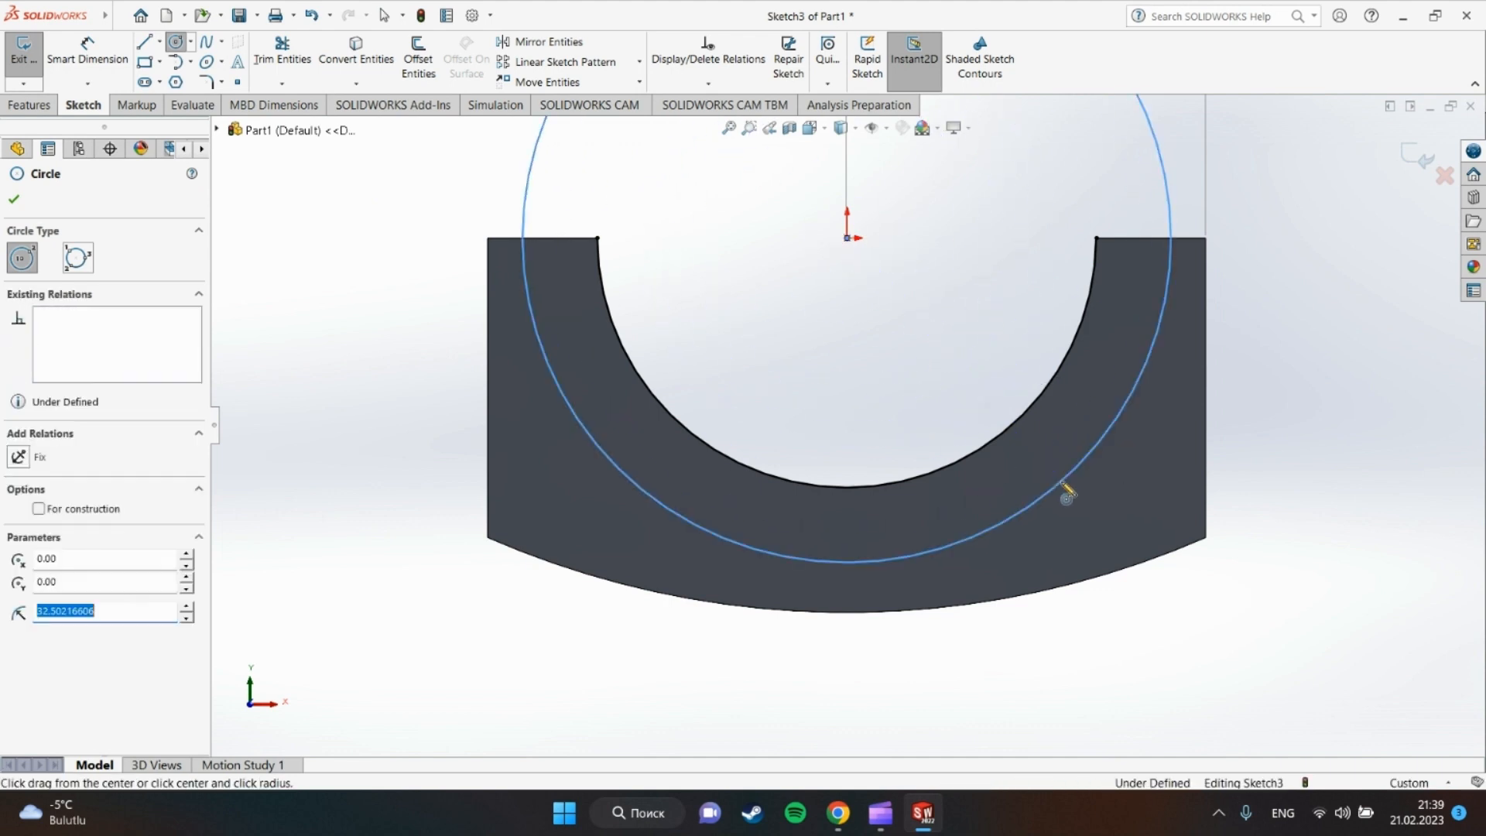
{"action": "right_click", "coordinate": [803, 316]}
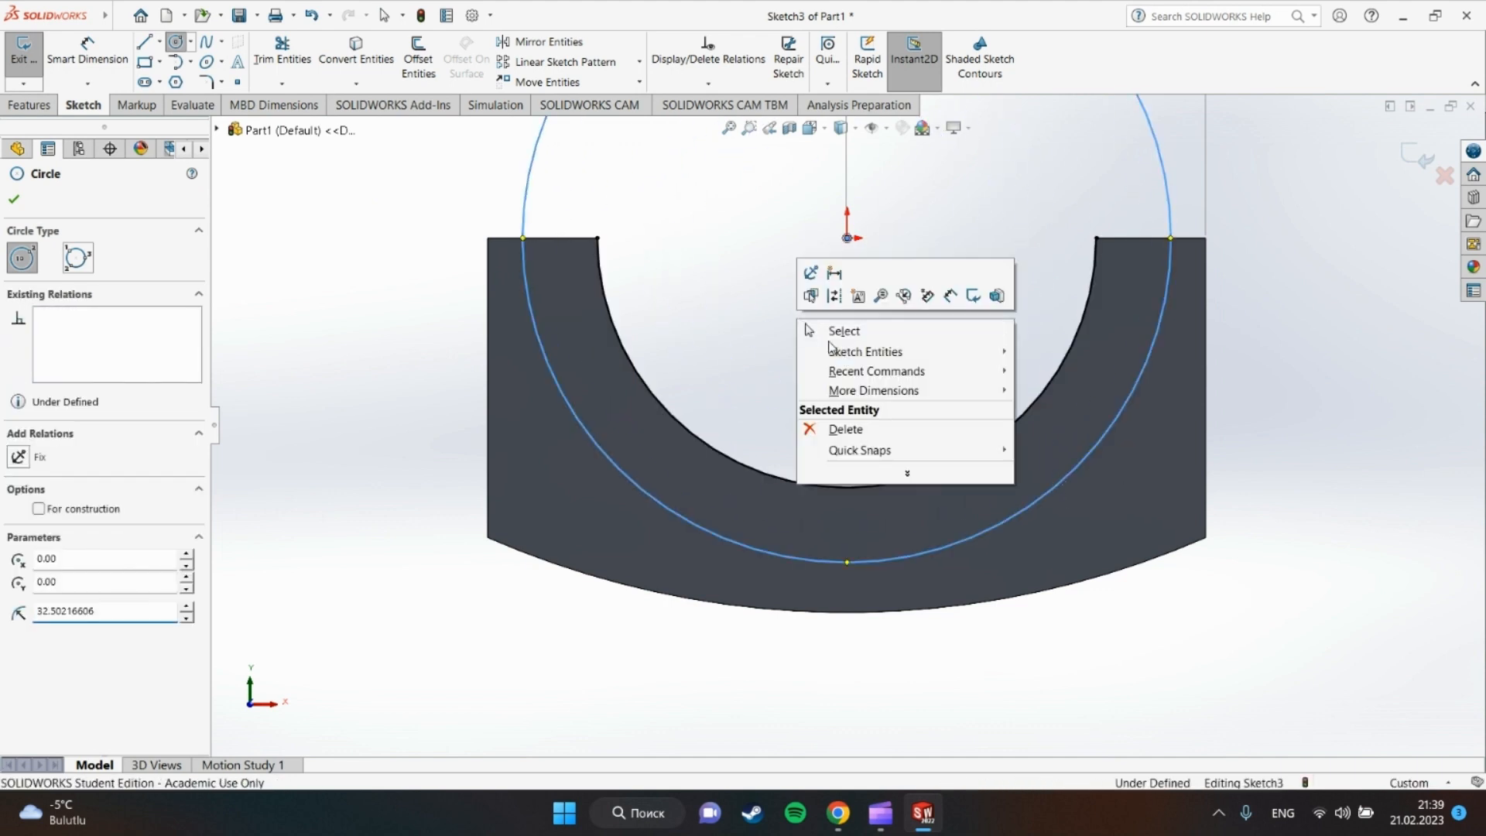
{"action": "left_click", "coordinate": [855, 331]}
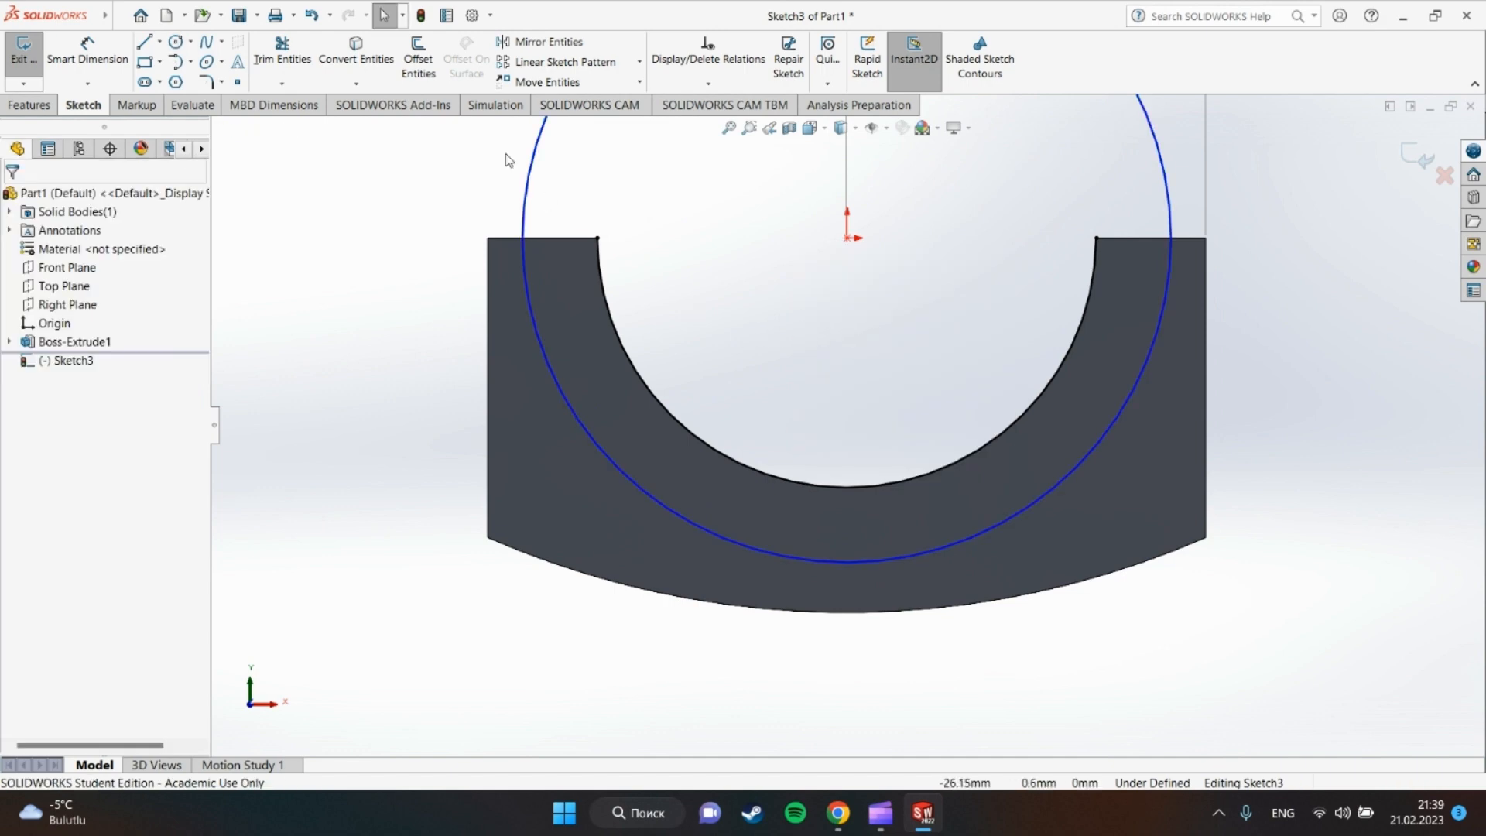
Dimension the new circle's diameter and set it to 60 mm.
{"action": "left_click", "coordinate": [88, 51]}
{"action": "left_click", "coordinate": [554, 369]}
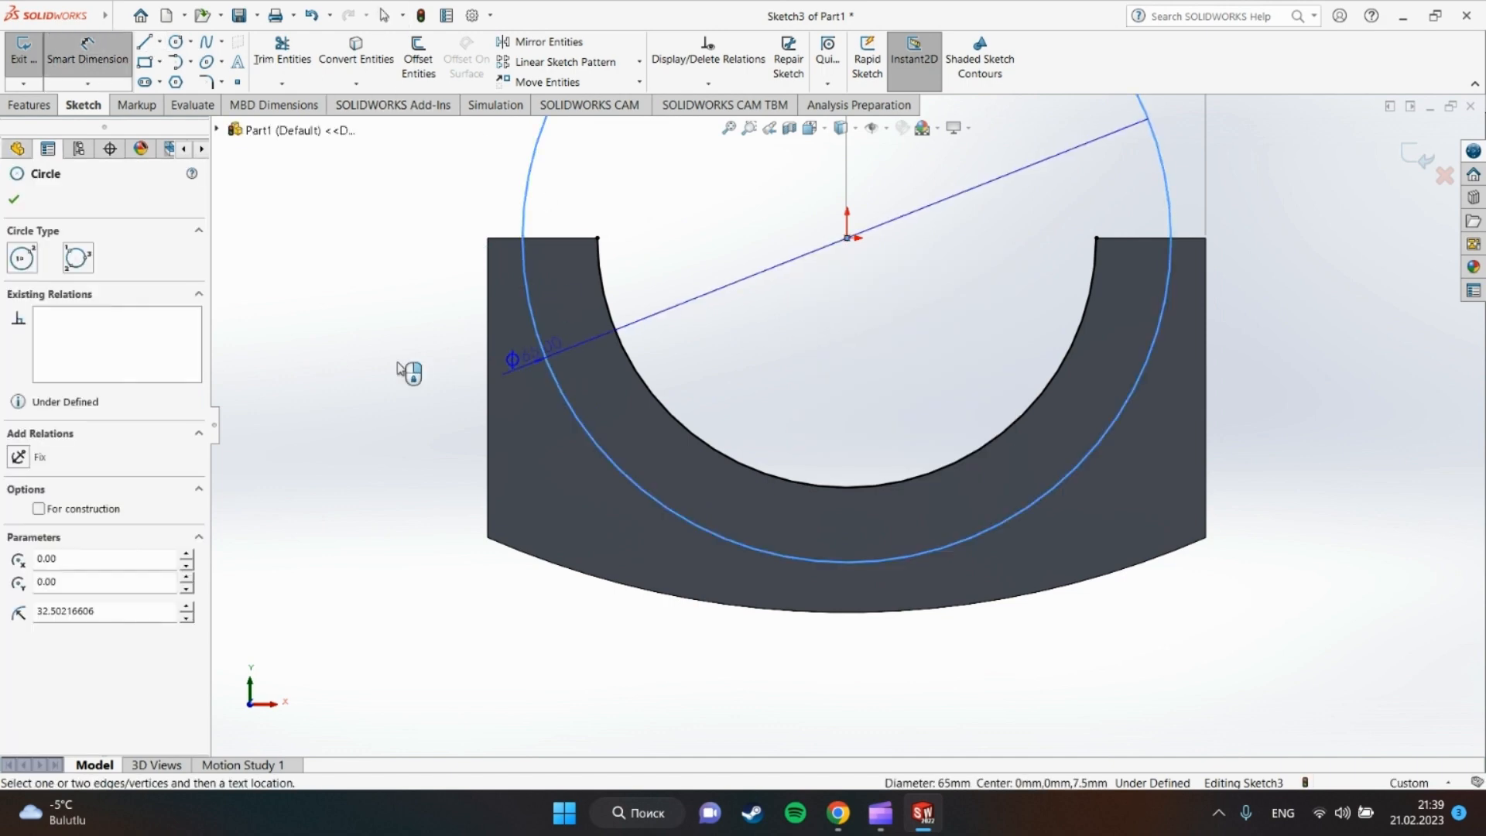
{"action": "left_click", "coordinate": [379, 368]}
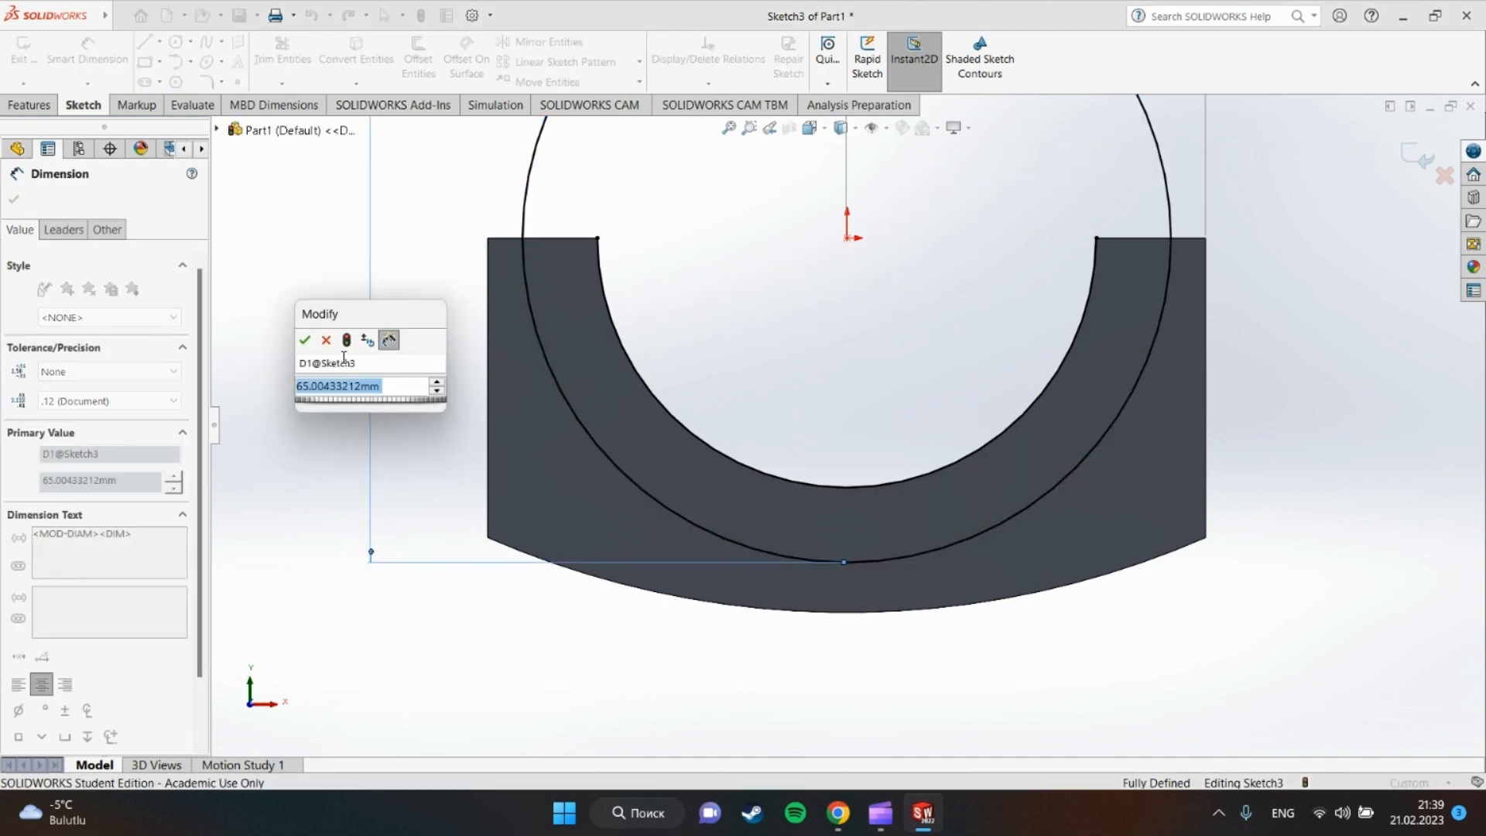
{"action": "type", "text": "60"}
{"action": "key", "text": "Return"}
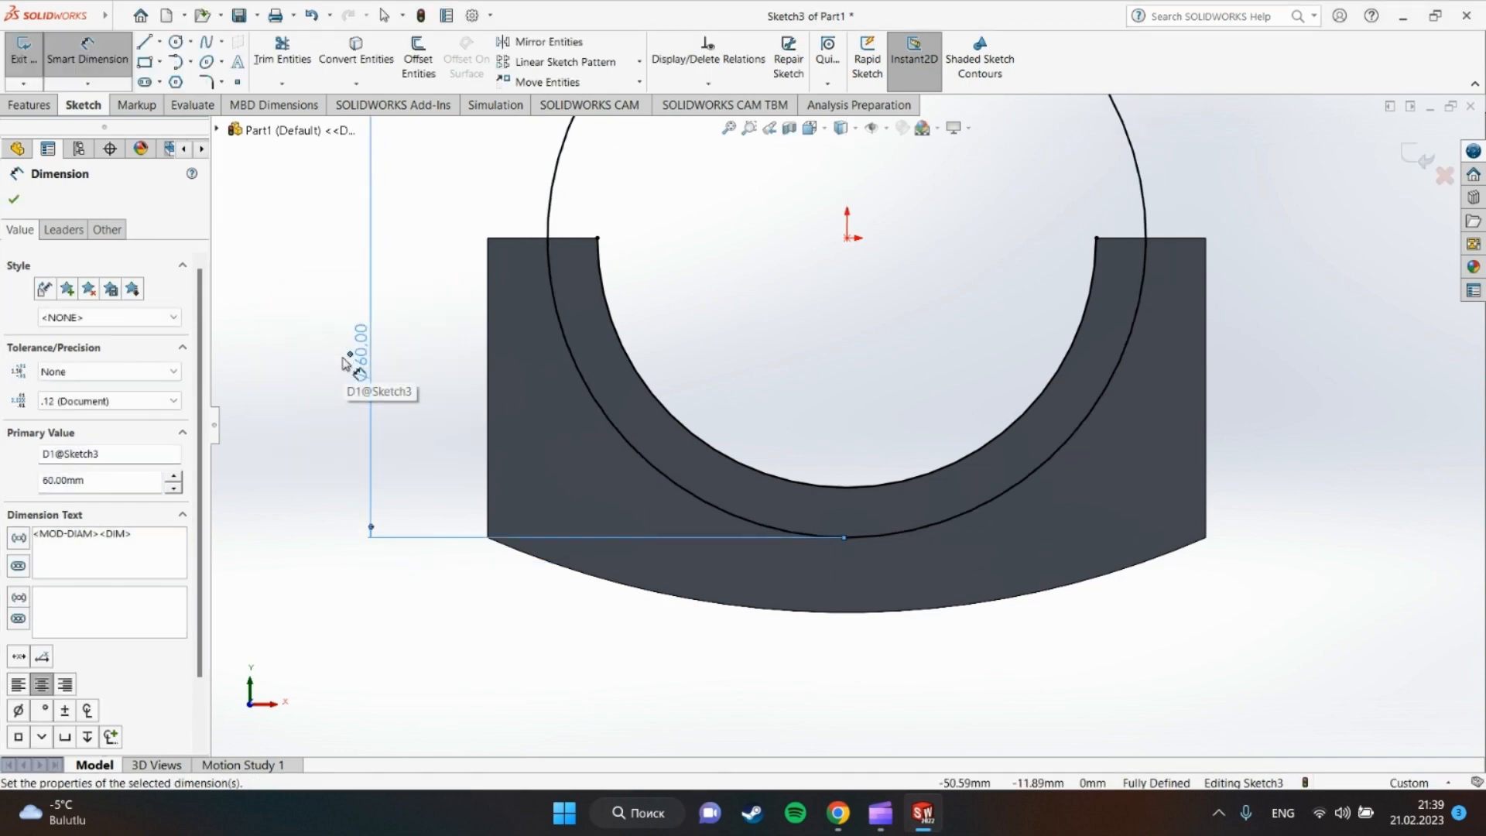
{"action": "right_click", "coordinate": [1264, 441]}
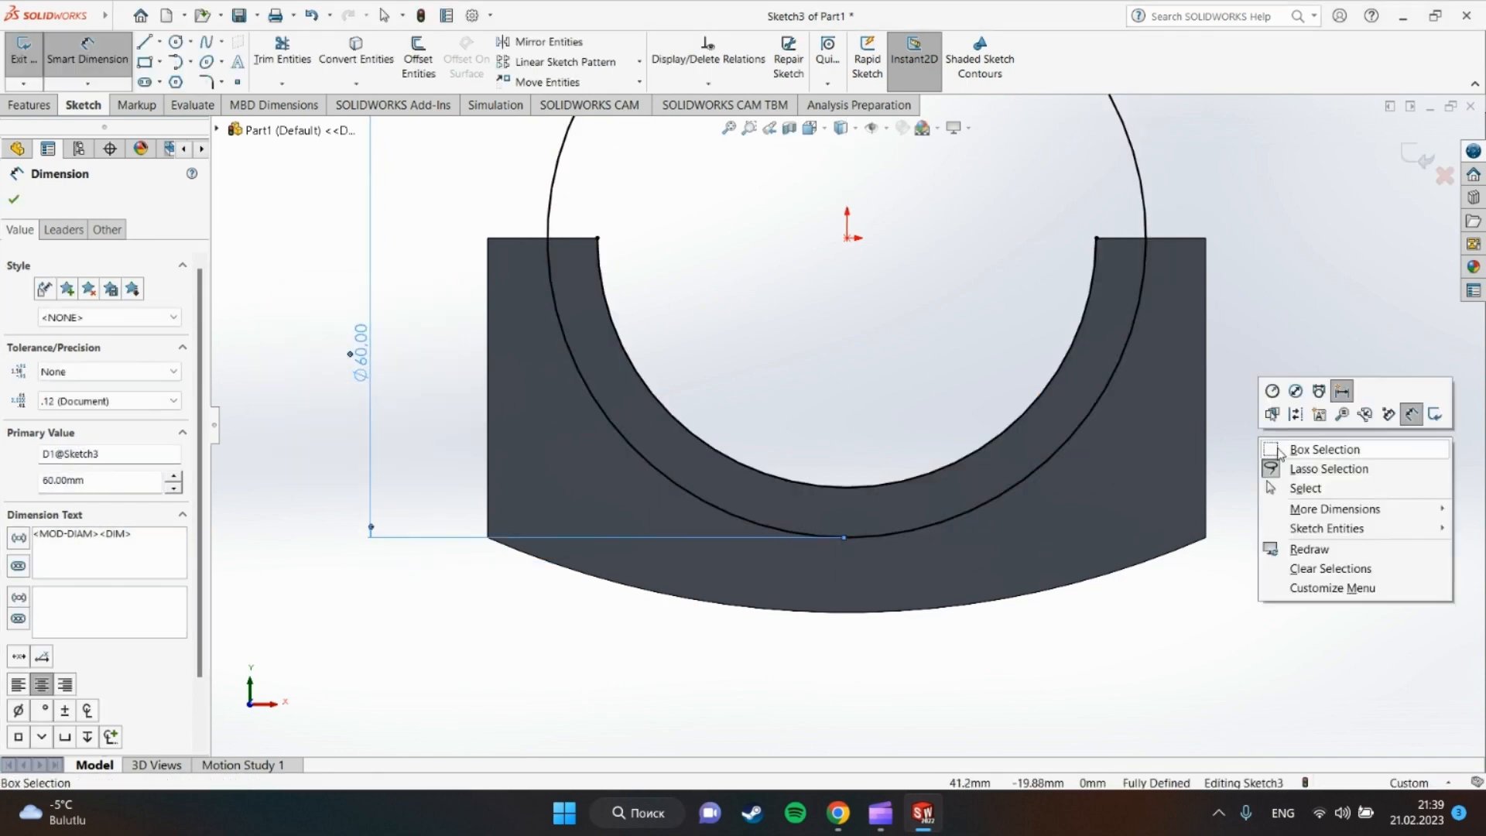
{"action": "left_click", "coordinate": [1305, 488]}
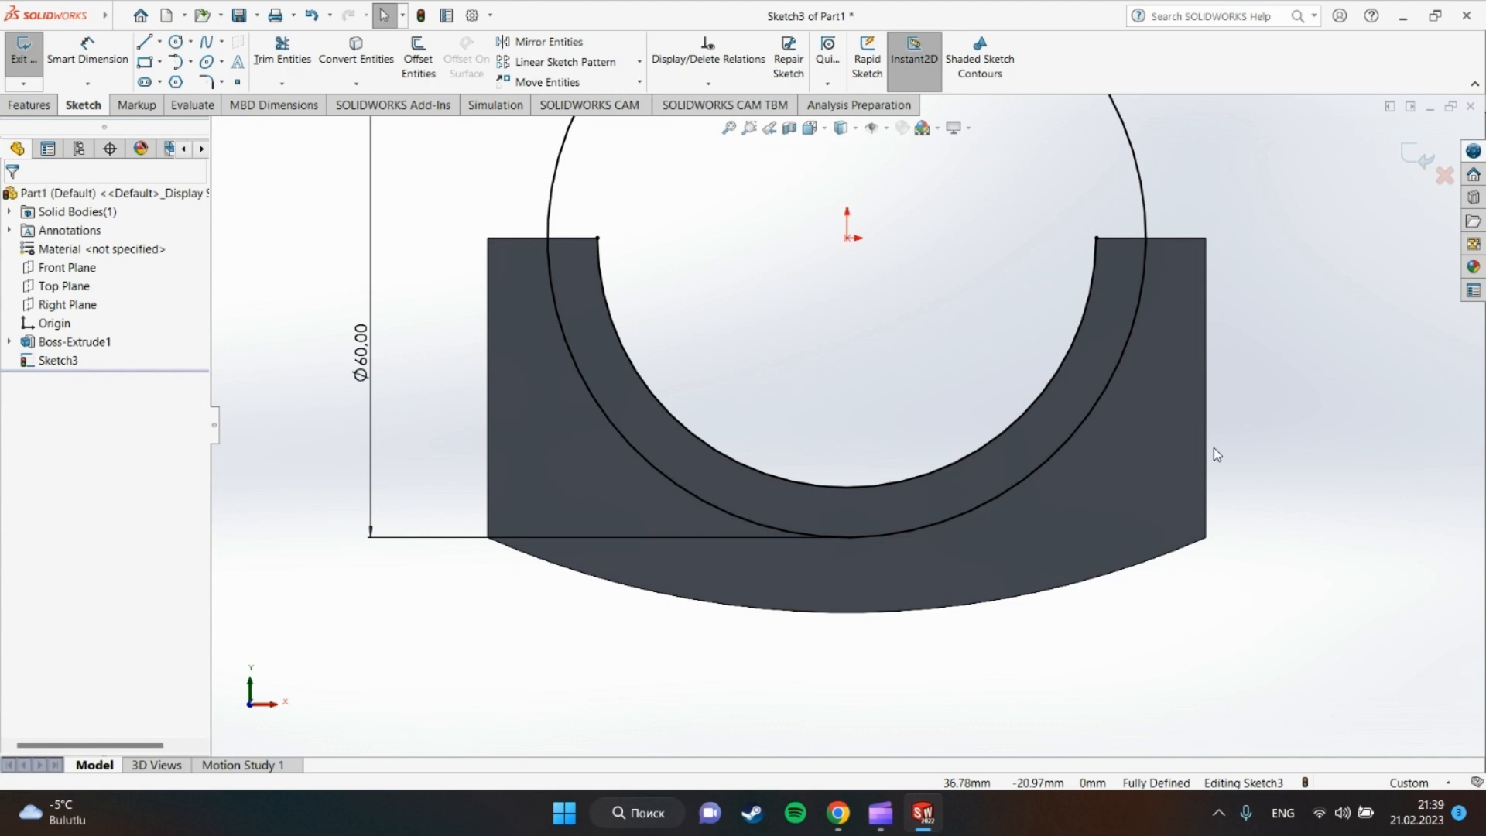
Draw a horizontal line through the origin between the front face's two upper outer corners.
{"action": "left_click", "coordinate": [144, 41]}
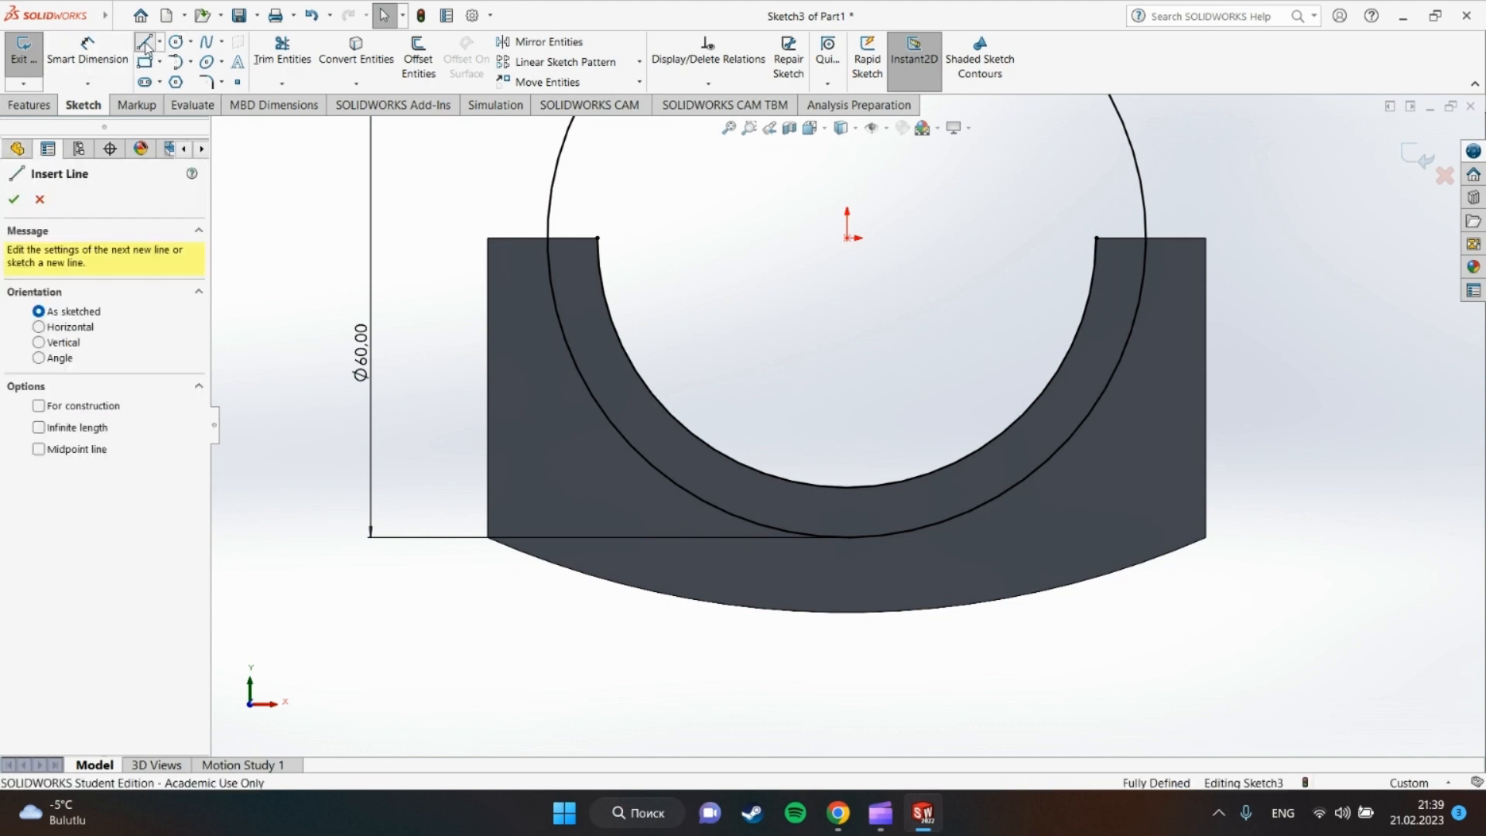
{"action": "left_click", "coordinate": [488, 238]}
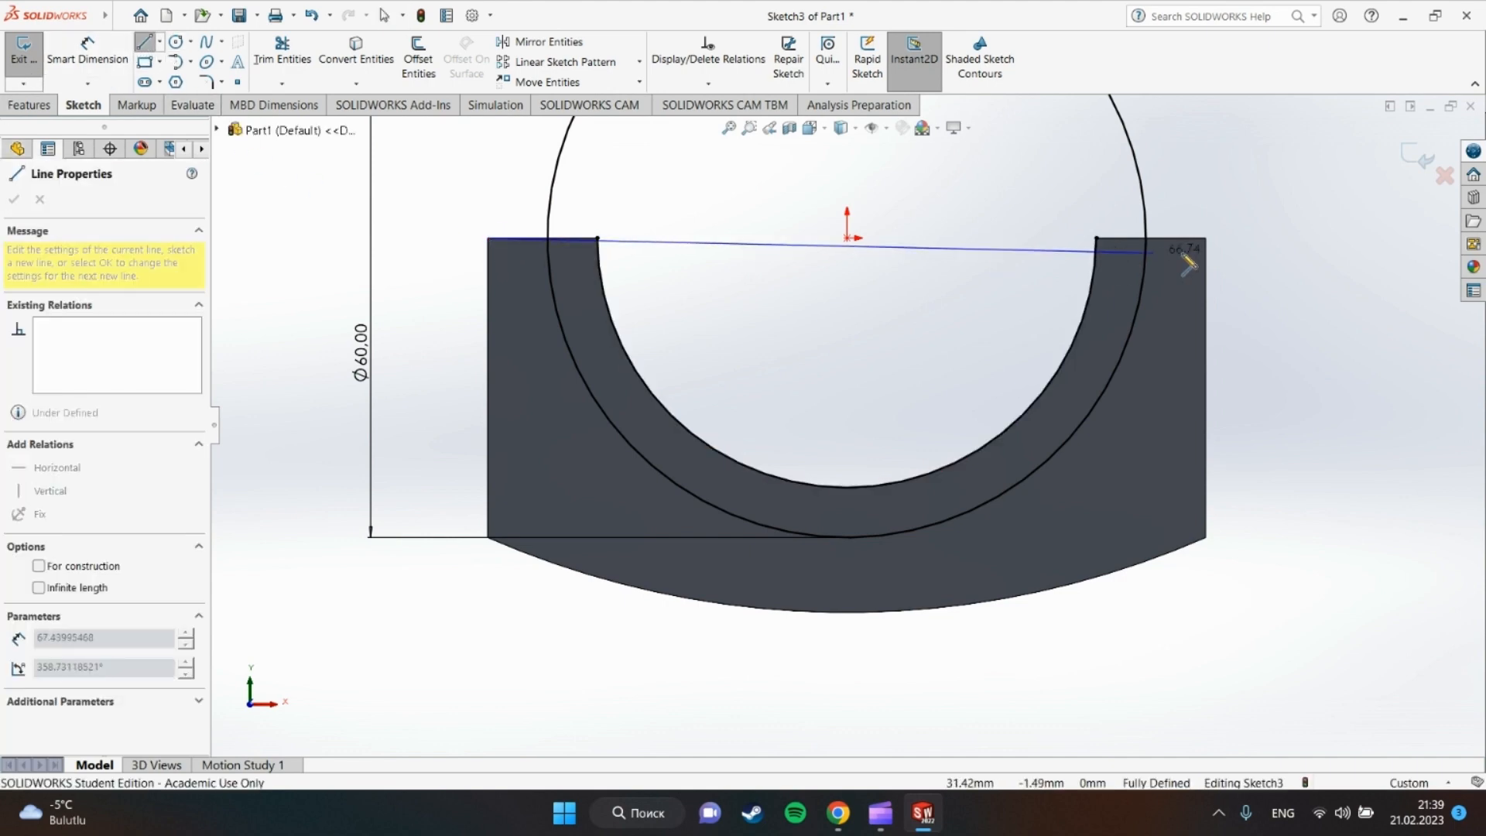
{"action": "left_click", "coordinate": [1205, 238]}
{"action": "right_click", "coordinate": [1287, 223]}
{"action": "left_click", "coordinate": [1306, 223]}
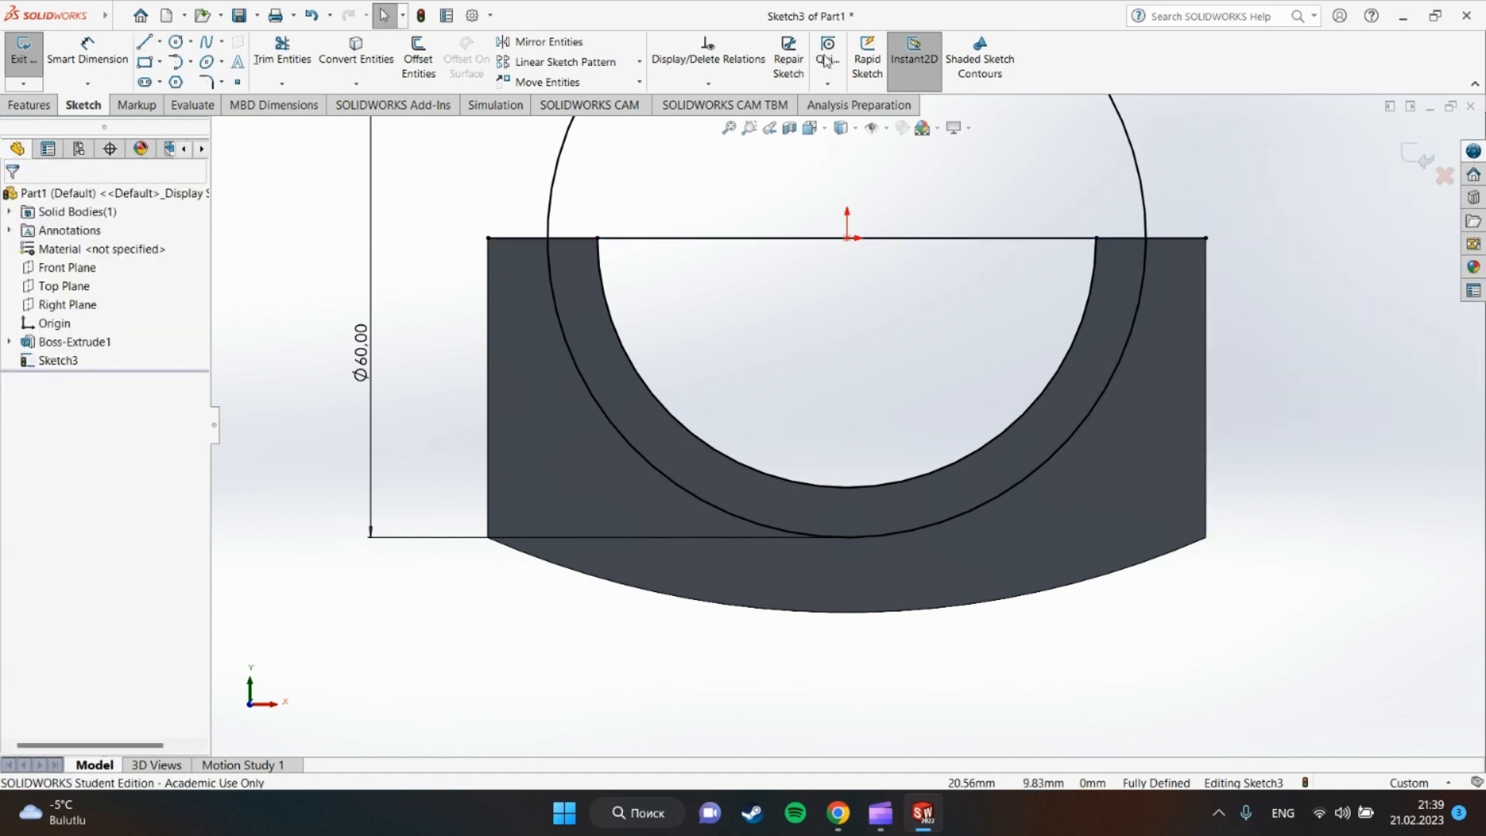
Trim the circle's upper half and the line's middle and outer segments, leaving a closed half-ring profile below the origin.
{"action": "left_click", "coordinate": [278, 51]}
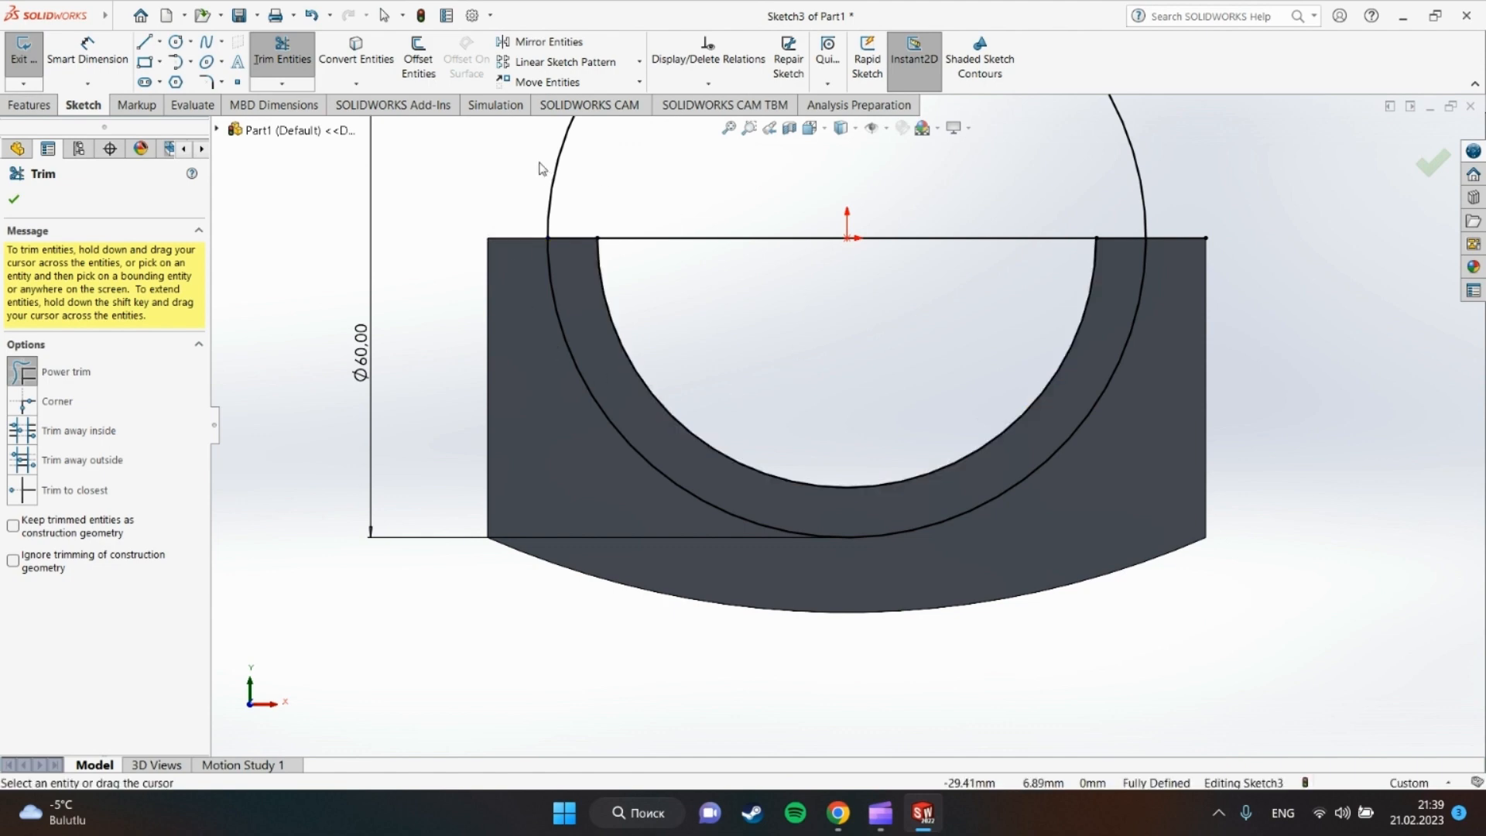
{"action": "mouse_move", "coordinate": [581, 174]}
{"action": "left_mouse_down"}
{"action": "mouse_move", "coordinate": [707, 225]}
{"action": "mouse_move", "coordinate": [906, 255]}
{"action": "left_mouse_up"}
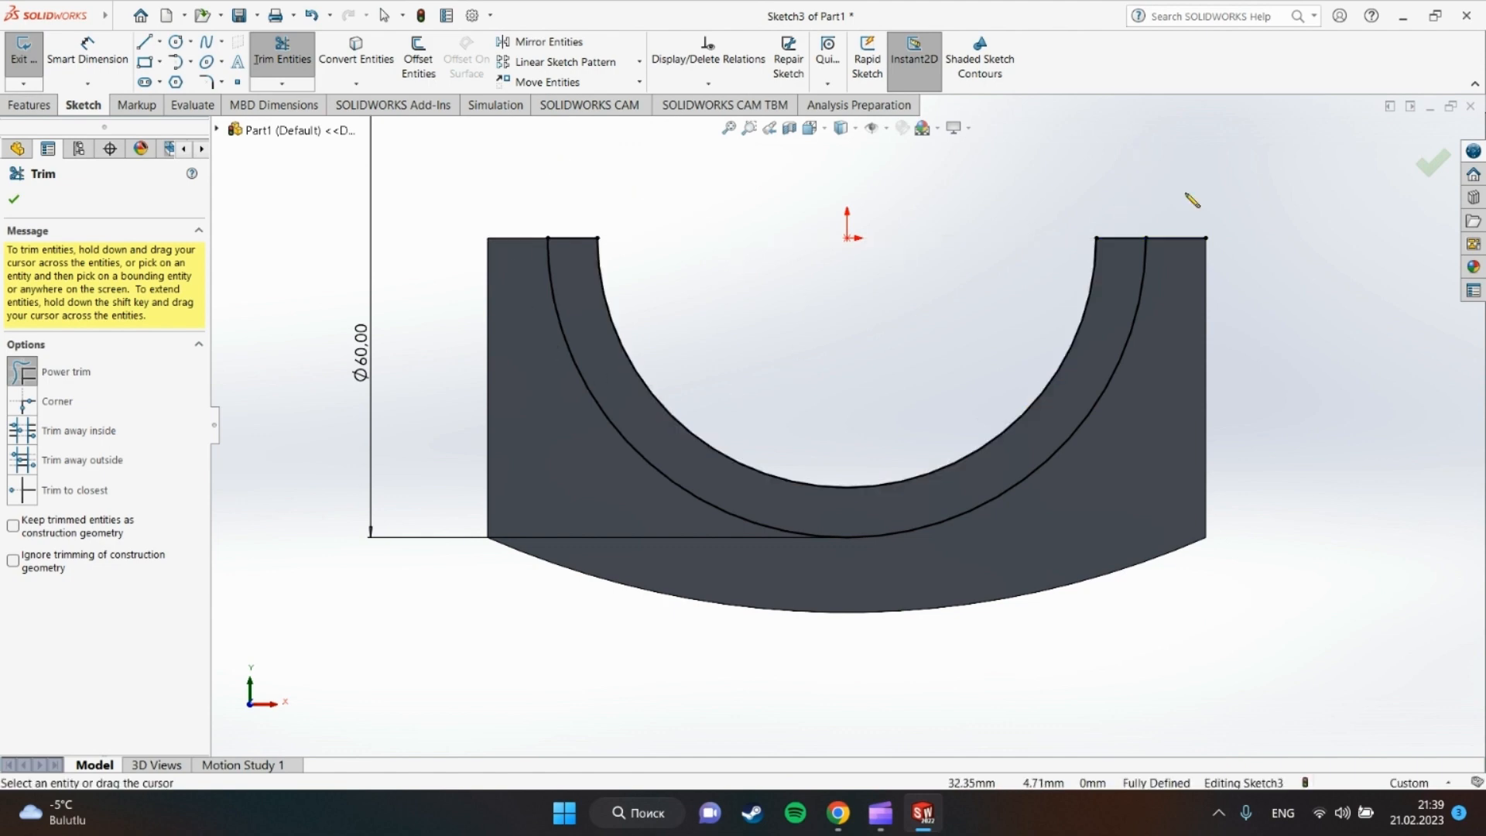
{"action": "left_click_drag", "start_coordinate": [1185, 193], "coordinate": [1194, 272]}
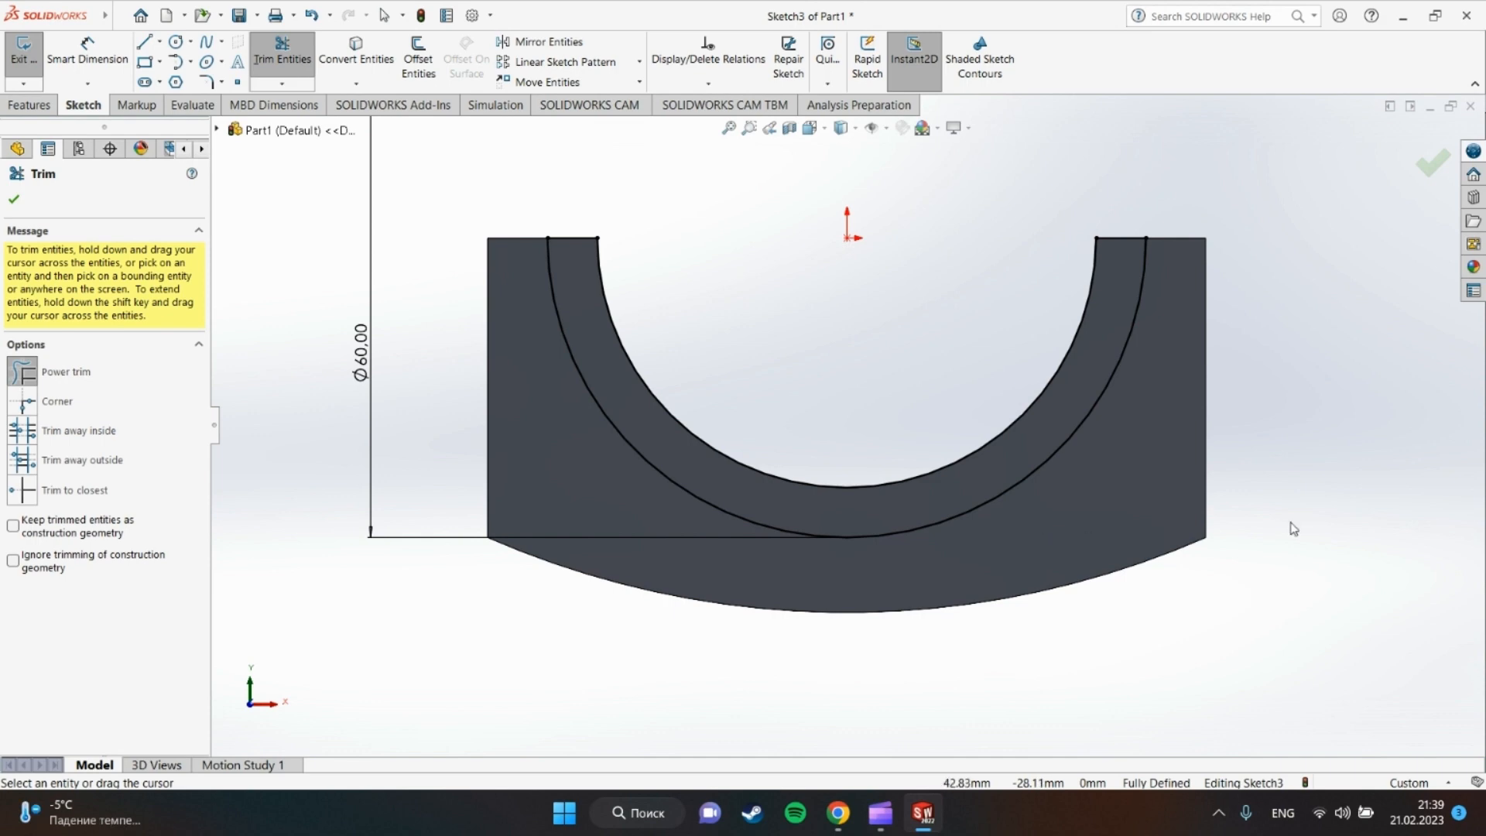
{"action": "right_click", "coordinate": [1183, 540]}
{"action": "left_click", "coordinate": [1248, 588]}
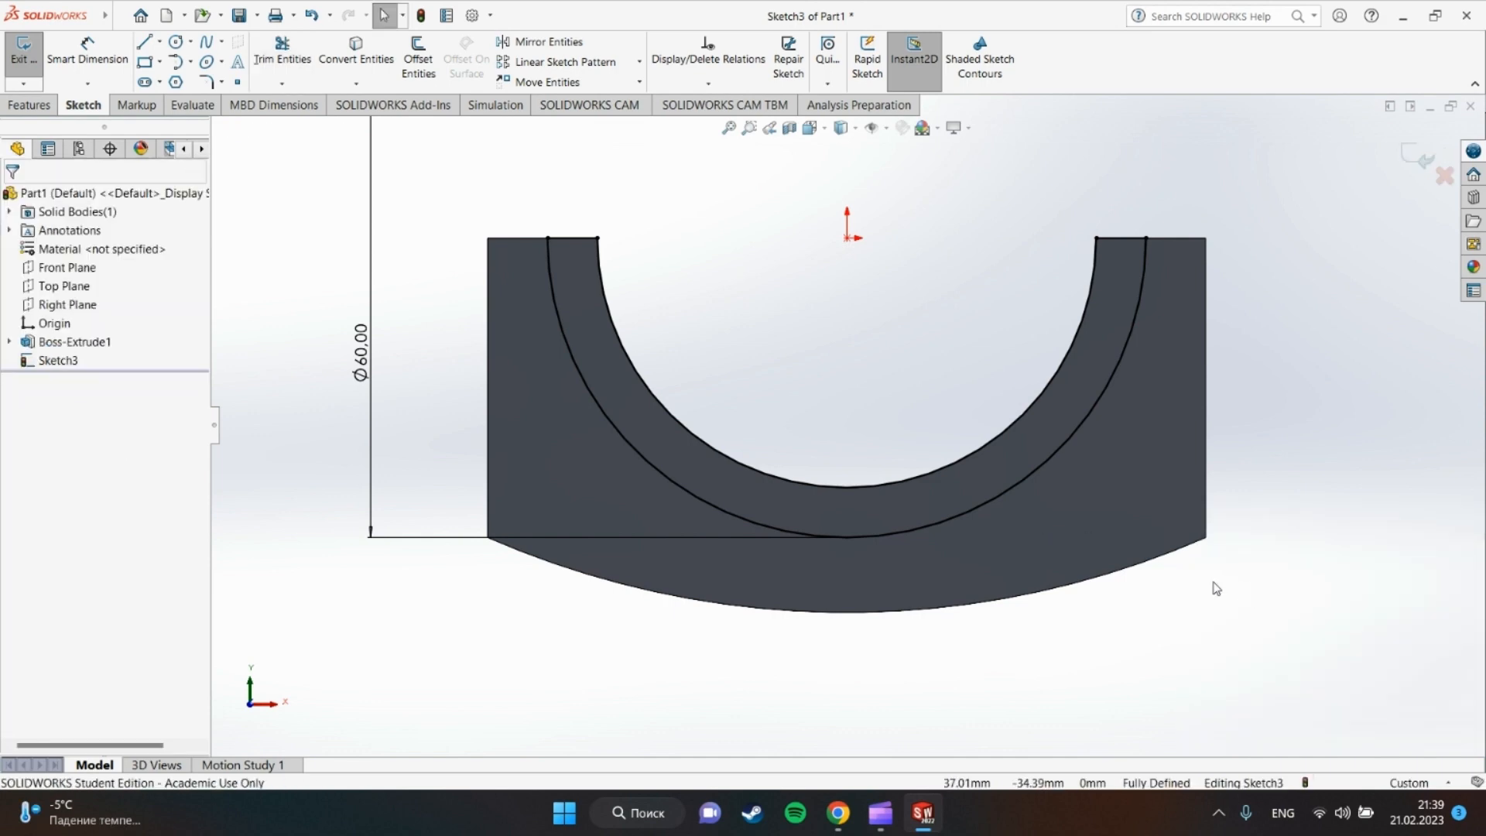
Extrude the half-ring profile outward from the front face as a blind 2.5 mm boss from the sketch plane.
{"action": "left_click", "coordinate": [29, 105]}
{"action": "left_click", "coordinate": [31, 66]}
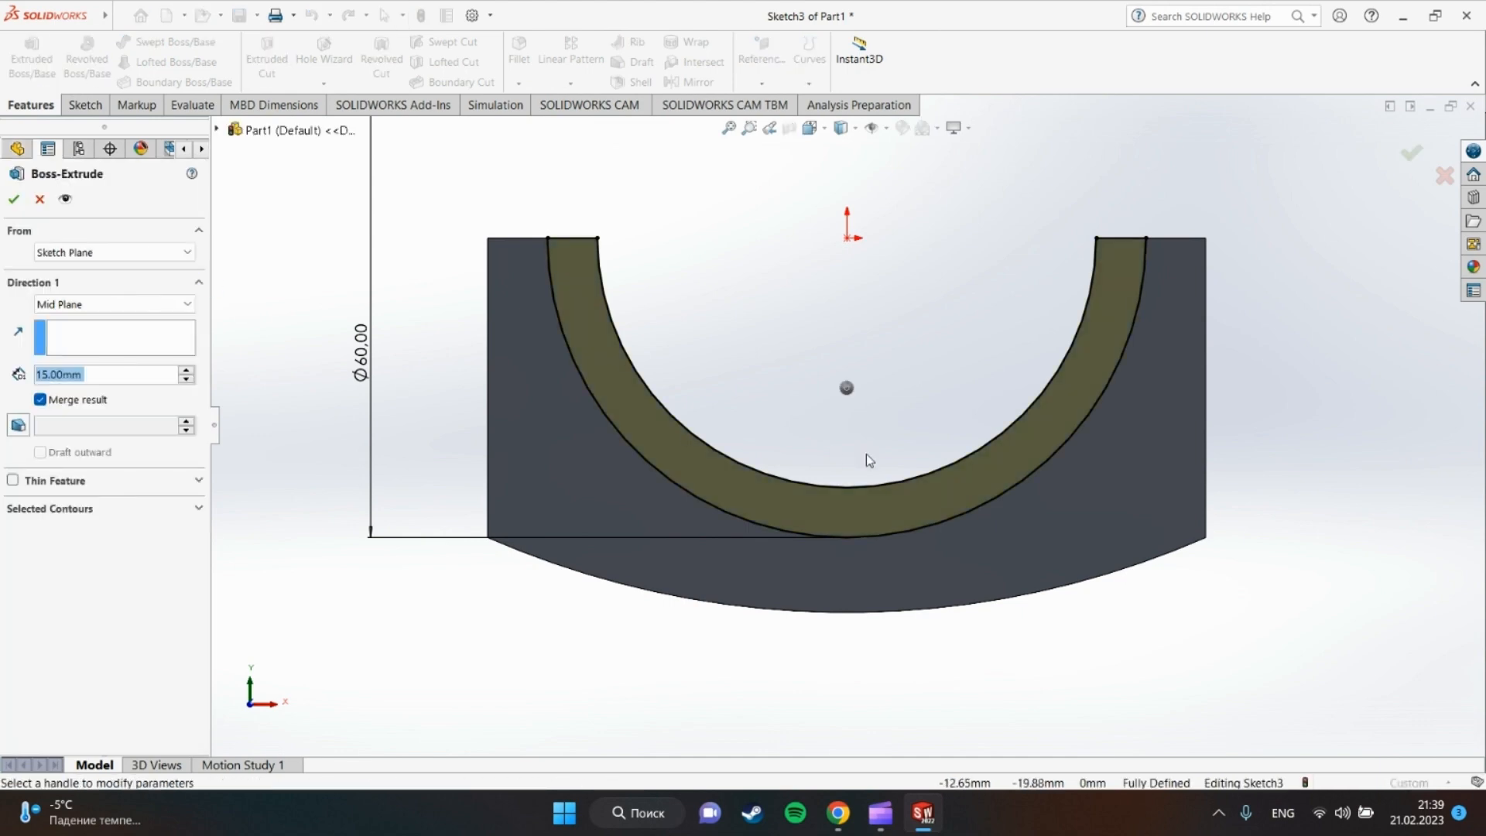
{"action": "left_click", "coordinate": [144, 256]}
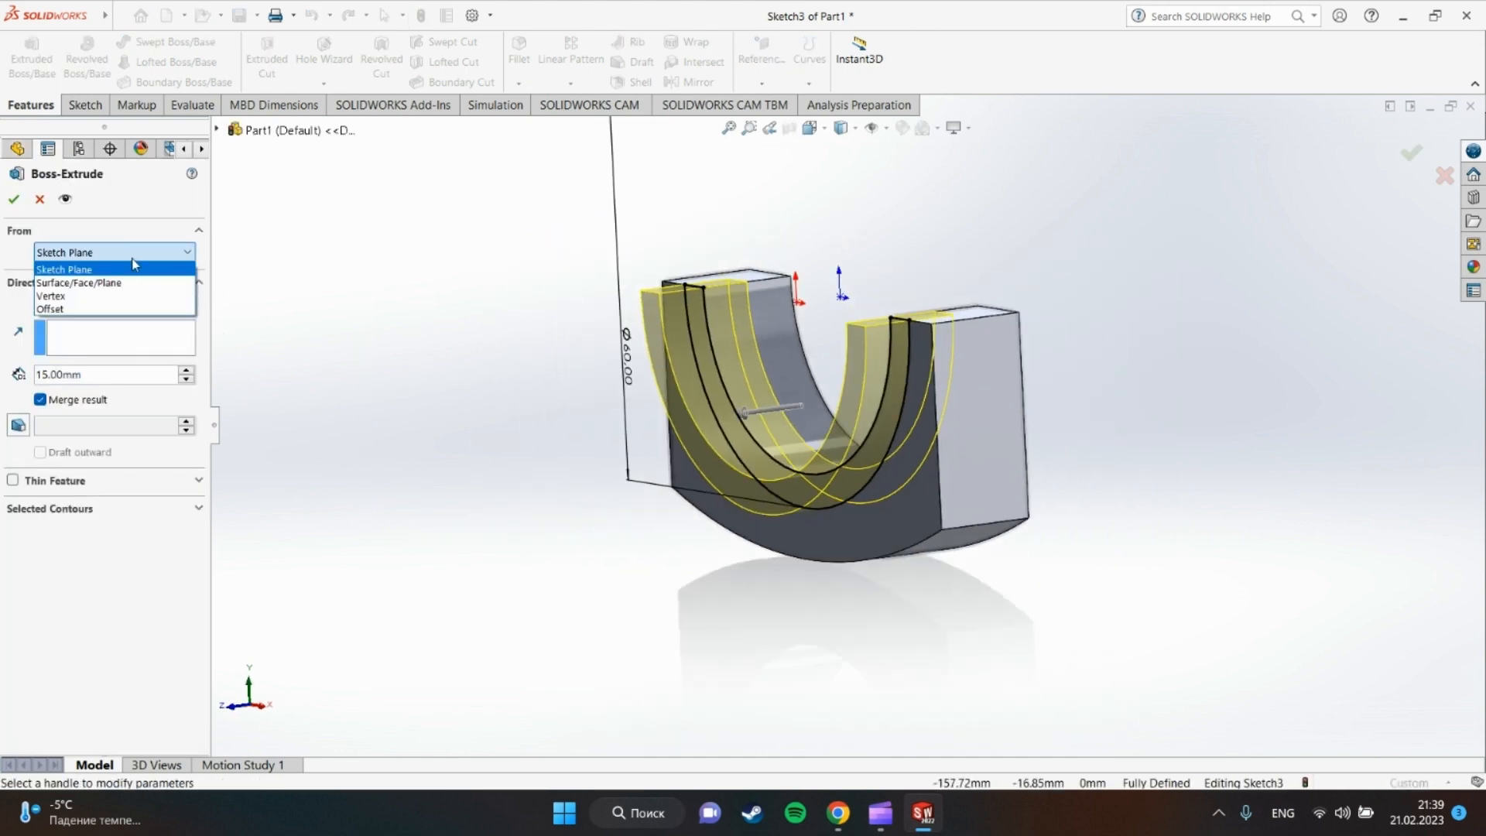
{"action": "left_click", "coordinate": [127, 264]}
{"action": "left_click", "coordinate": [112, 305]}
{"action": "left_click", "coordinate": [96, 329]}
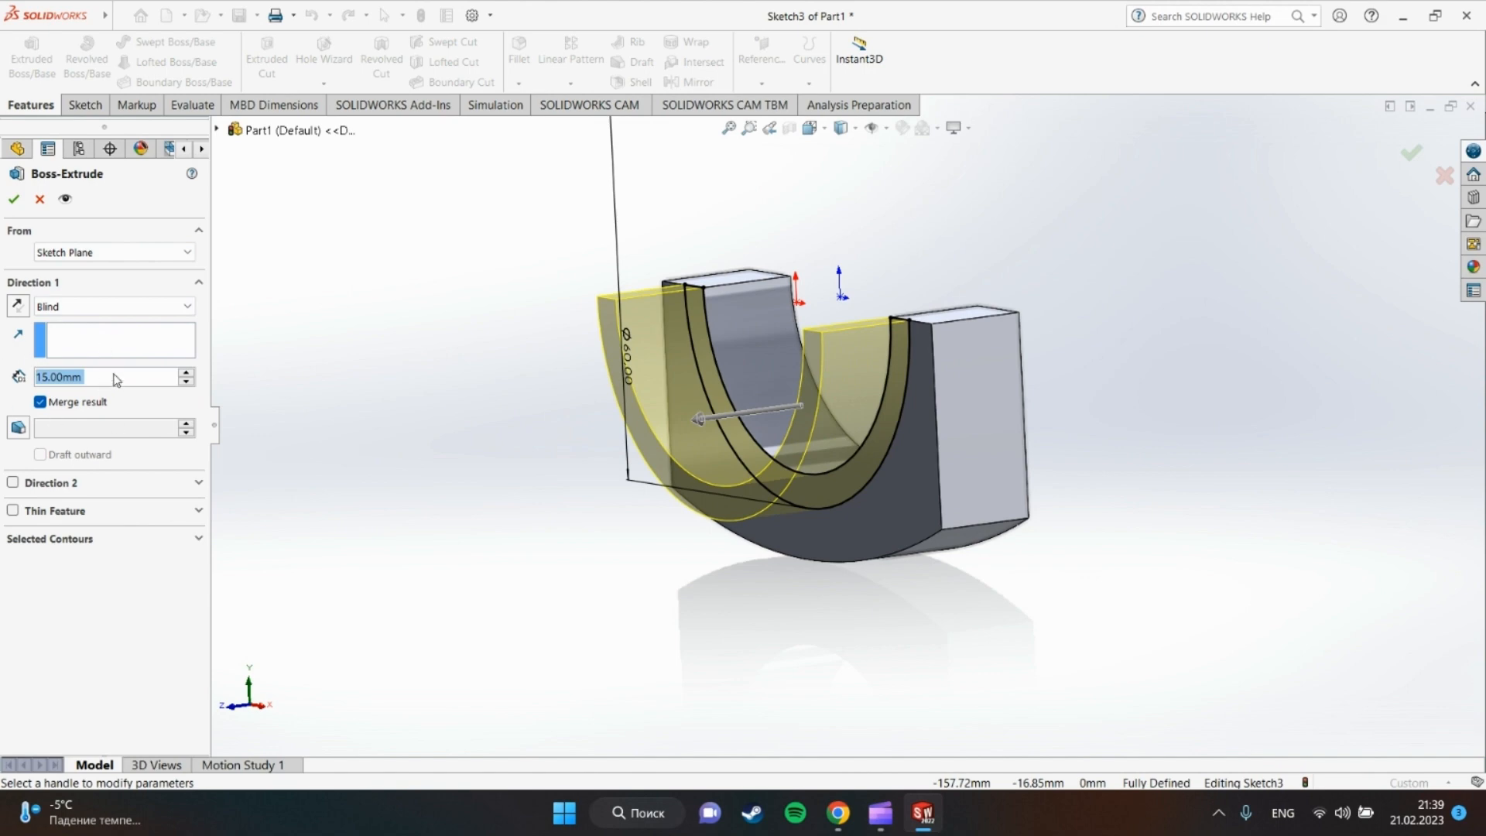
{"action": "type", "text": "2.5"}
{"action": "key", "text": "Return"}
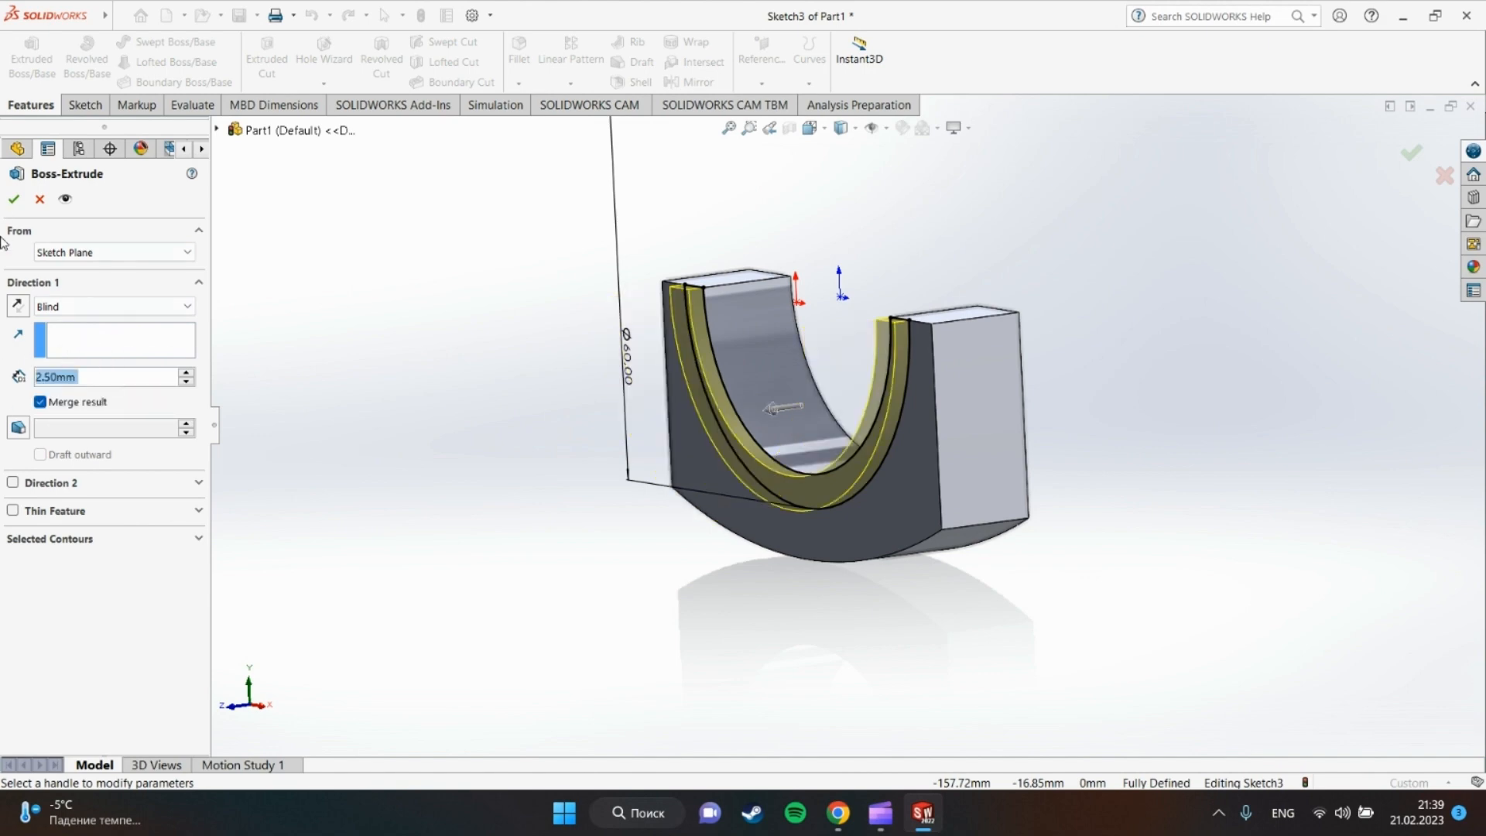
{"action": "left_click", "coordinate": [14, 200]}
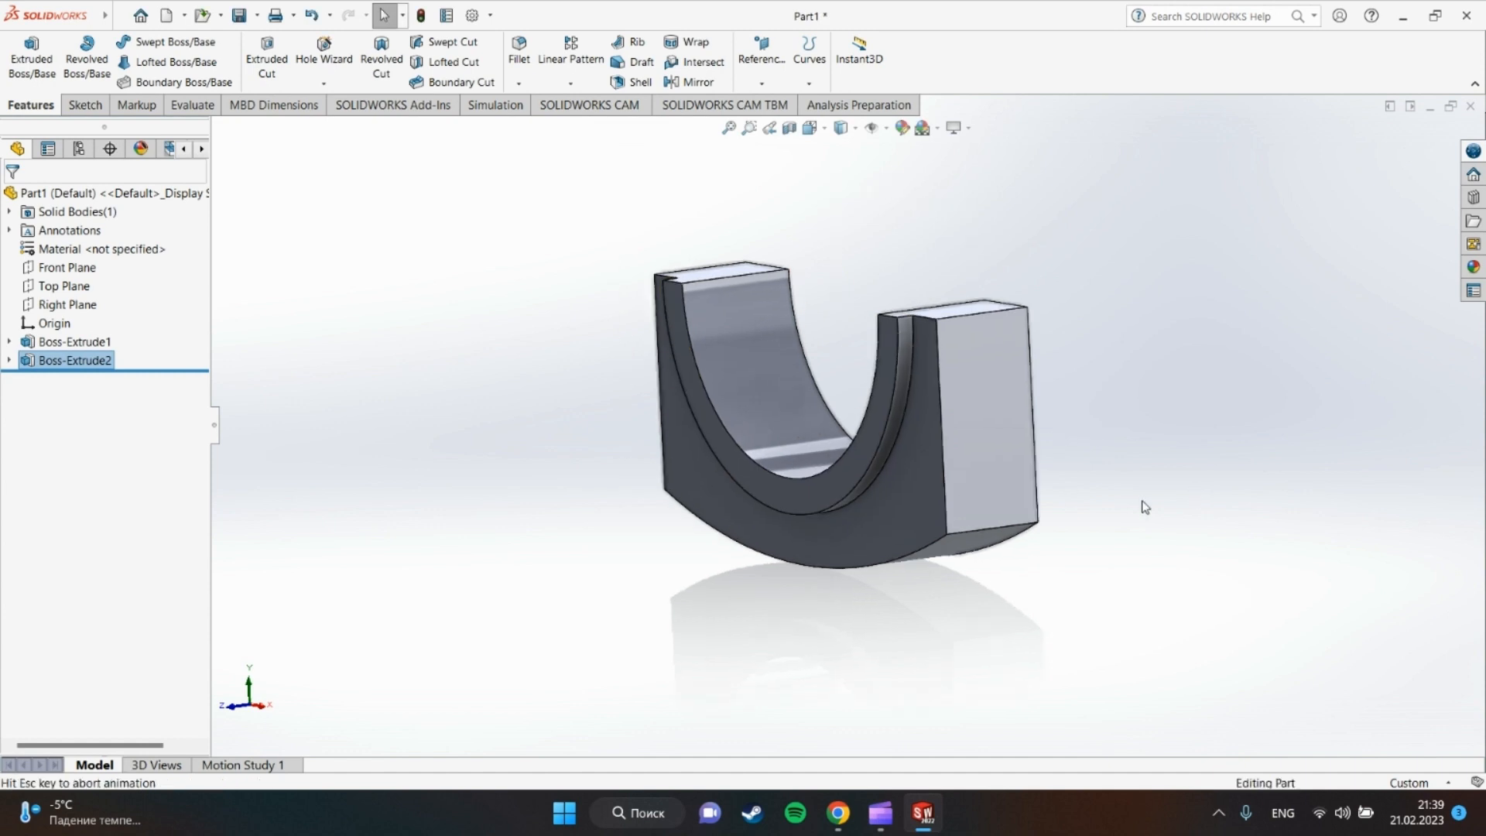
Mirror the half-ring boss about the Front Plane onto the opposite face.
{"action": "scroll", "coordinate": [1145, 507], "scroll_direction": "down", "scroll_amount": 3}
{"action": "middle_click_drag", "start_coordinate": [1126, 512], "coordinate": [1086, 519]}
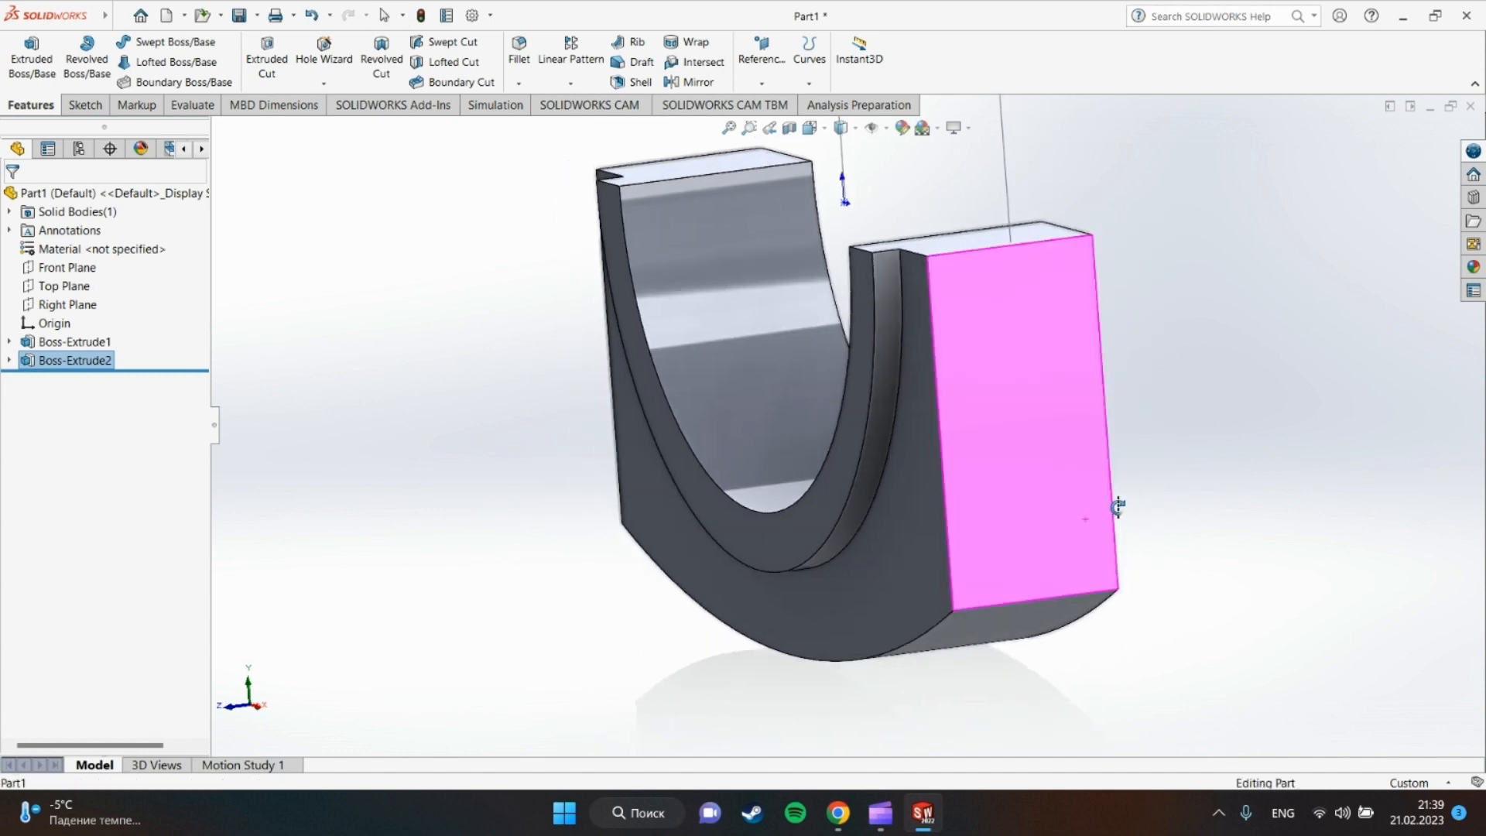
{"action": "scroll", "coordinate": [1081, 515], "scroll_direction": "up", "scroll_amount": 3}
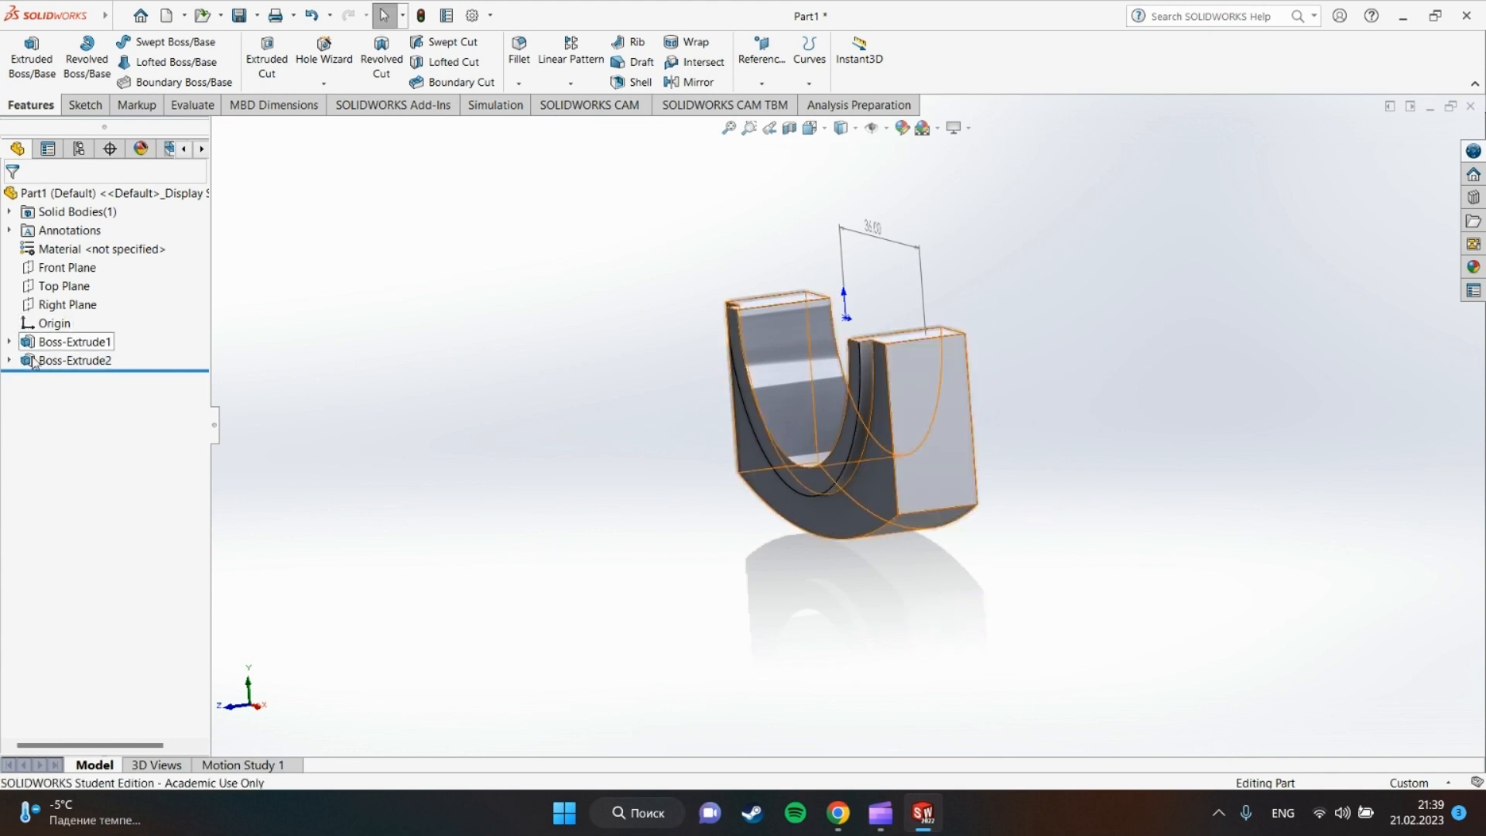
{"action": "left_click", "coordinate": [75, 360]}
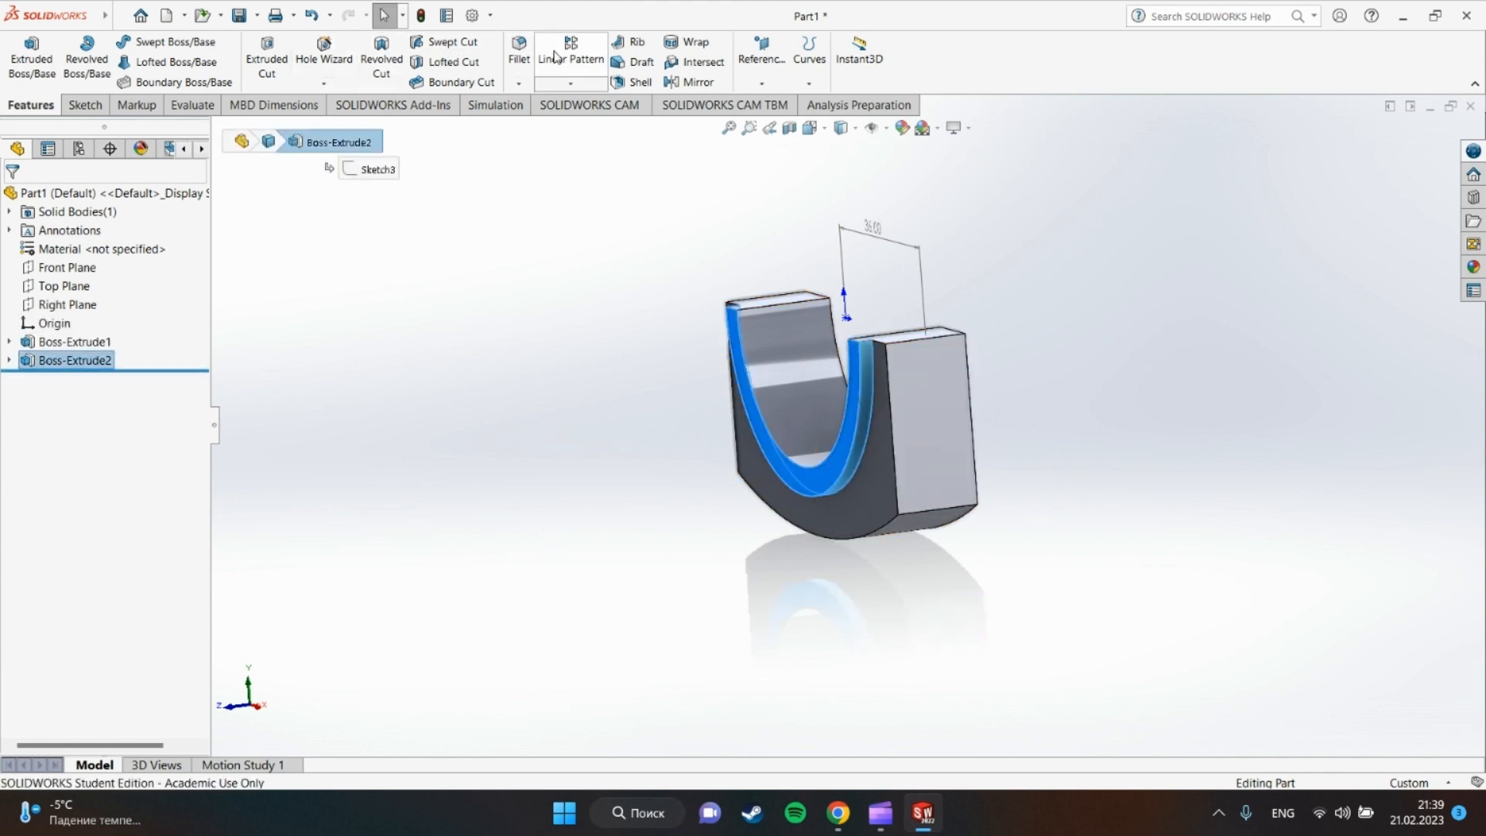
{"action": "left_click", "coordinate": [583, 91]}
{"action": "left_click", "coordinate": [565, 142]}
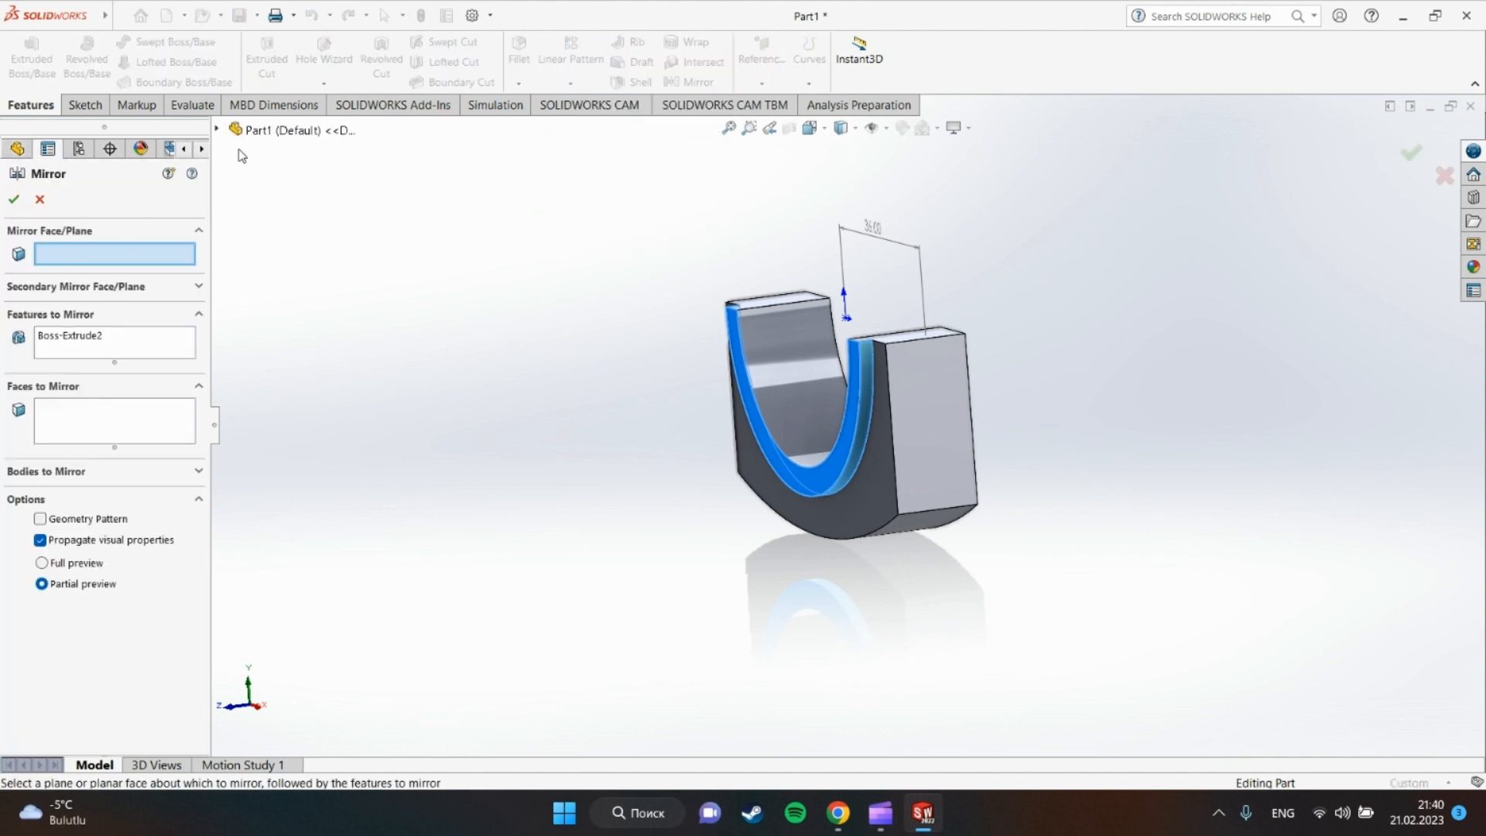
{"action": "left_click", "coordinate": [256, 130]}
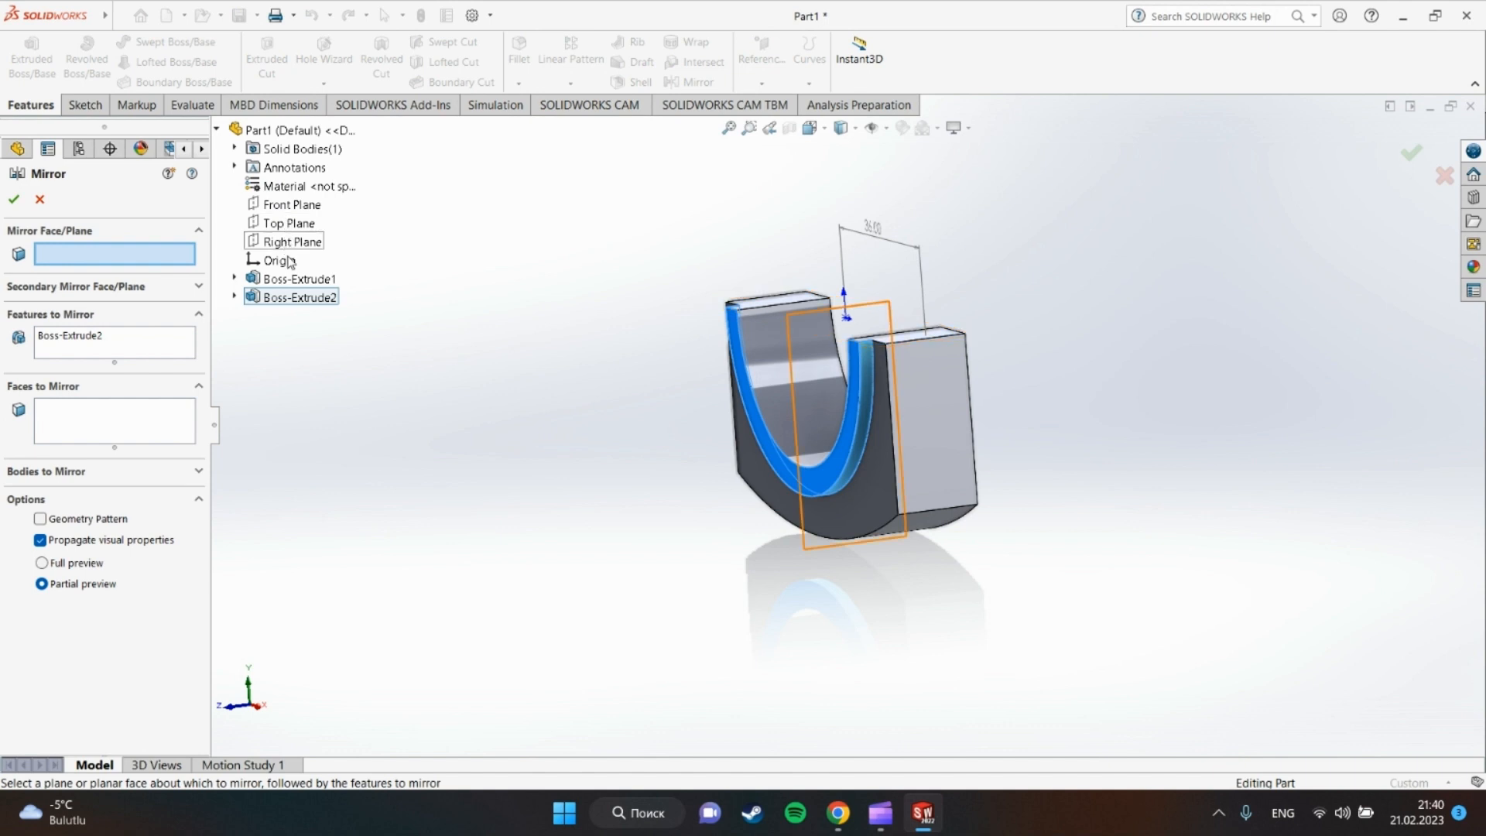
{"action": "left_click", "coordinate": [287, 205]}
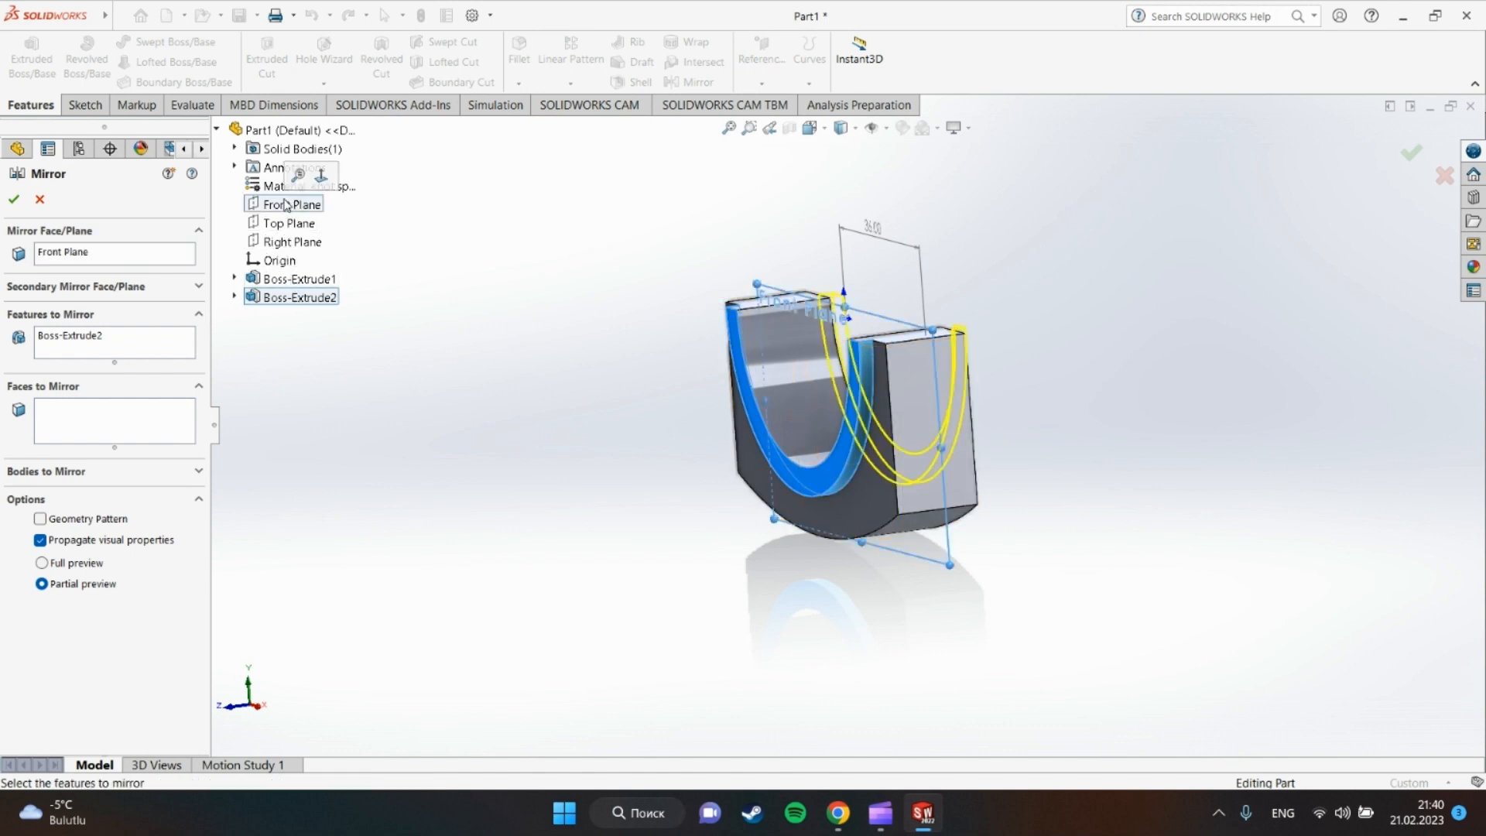
{"action": "left_click", "coordinate": [15, 199]}
Start a symmetric Fillet on the part with a 5 mm radius.
{"action": "scroll", "coordinate": [1145, 366], "scroll_direction": "down", "scroll_amount": 3}
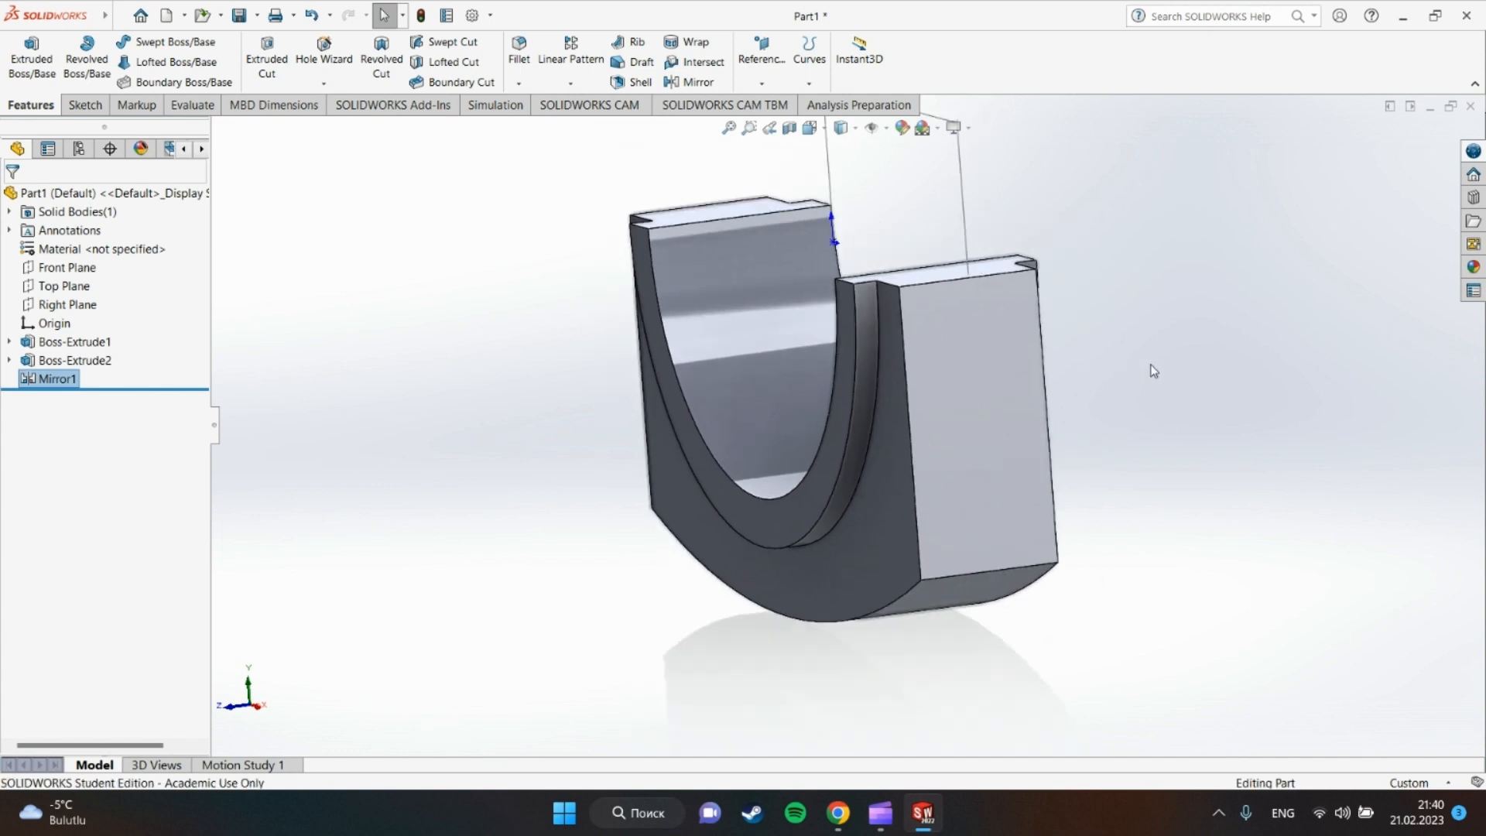
{"action": "scroll", "coordinate": [1145, 368], "scroll_direction": "up", "scroll_amount": 2}
{"action": "scroll", "coordinate": [1028, 364], "scroll_direction": "down", "scroll_amount": 1}
{"action": "key", "text": "ctrl+shift+z"}
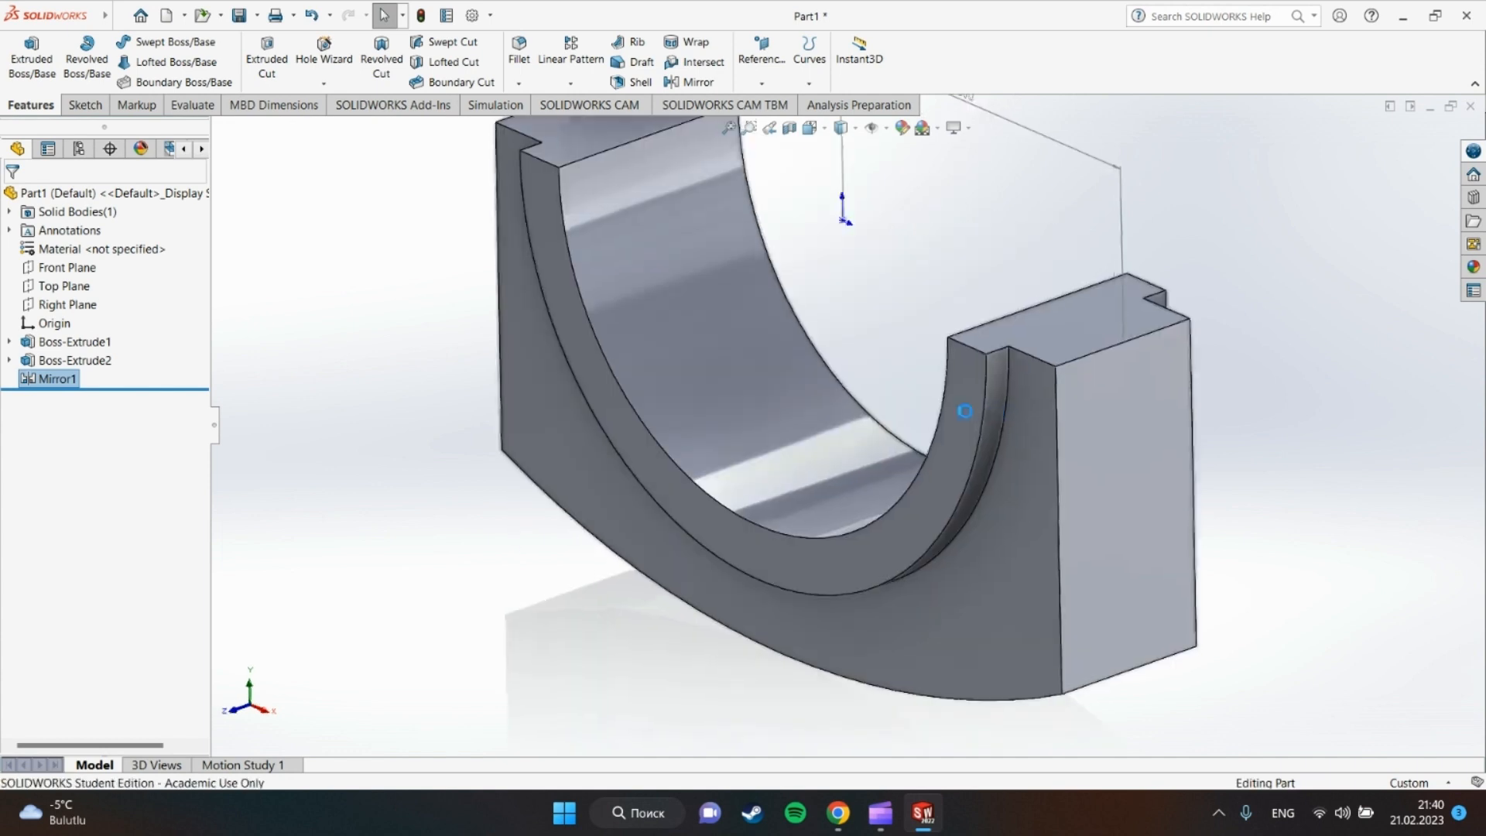
{"action": "scroll", "coordinate": [995, 384], "scroll_direction": "up", "scroll_amount": 3}
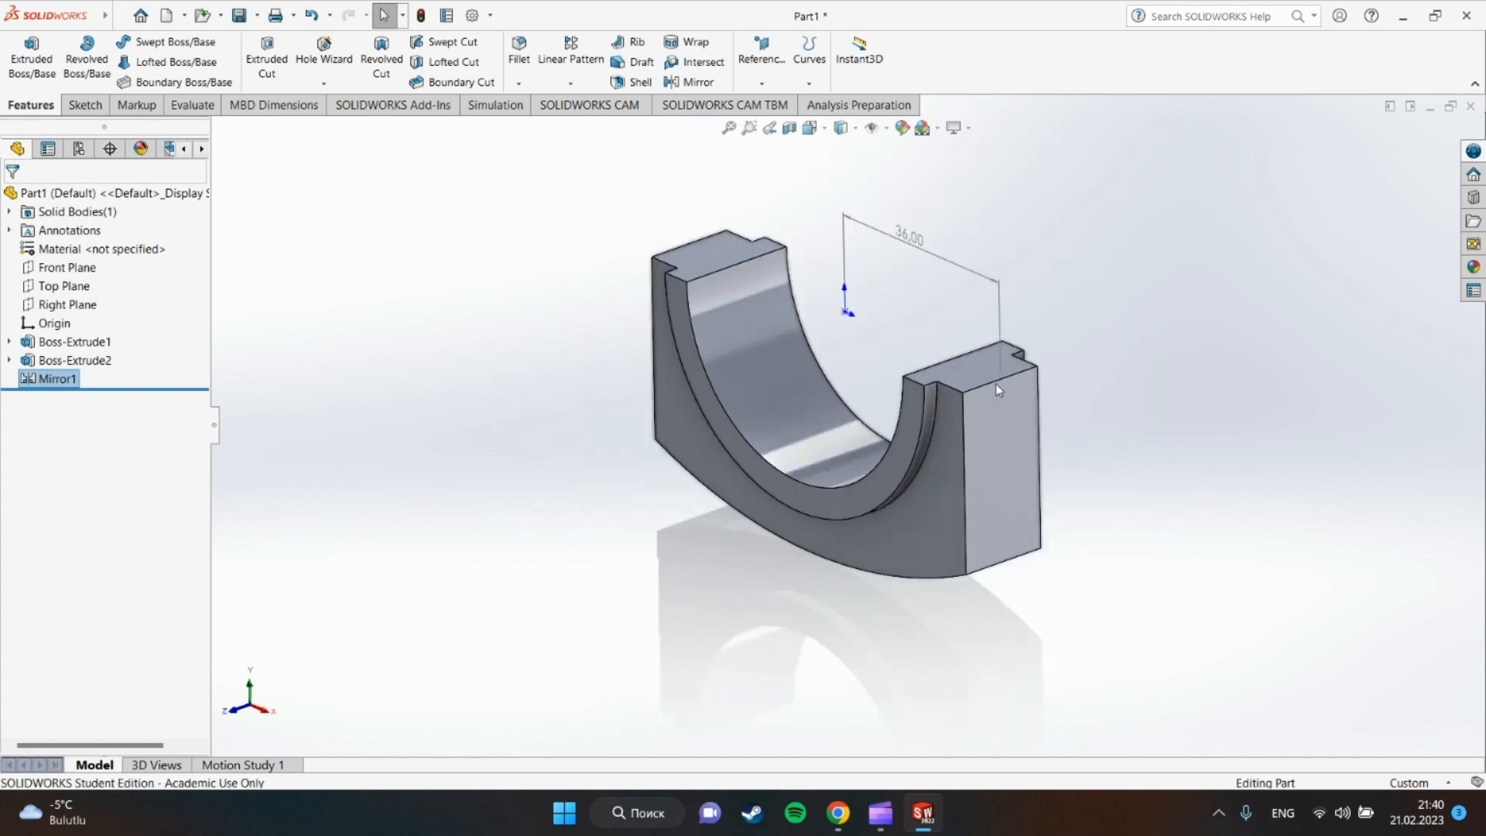
{"action": "left_click", "coordinate": [518, 53]}
{"action": "type", "text": "5"}
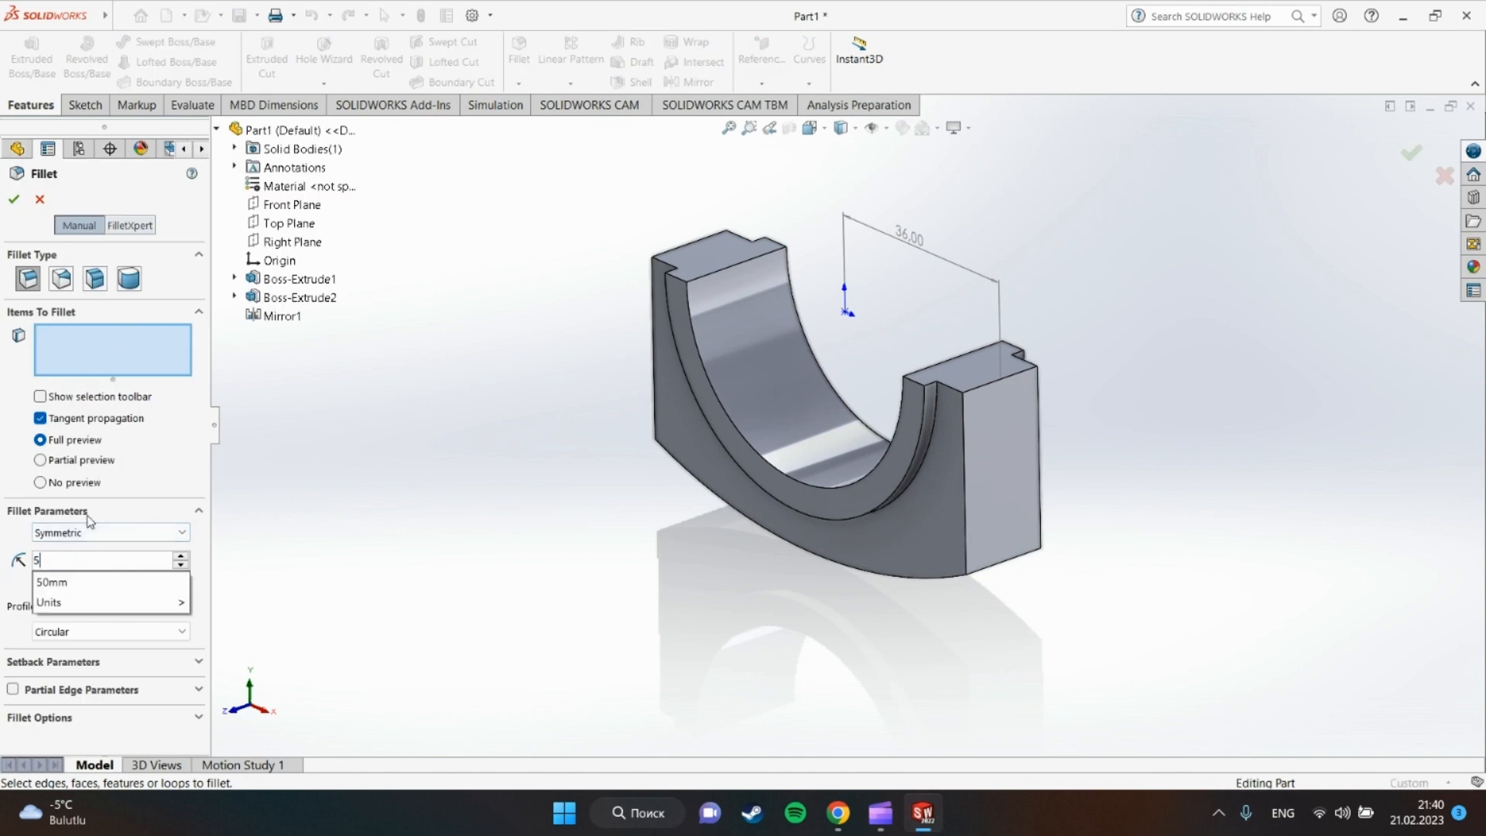
{"action": "key", "text": "Return"}
{"action": "middle_click_drag", "start_coordinate": [977, 491], "coordinate": [920, 378]}
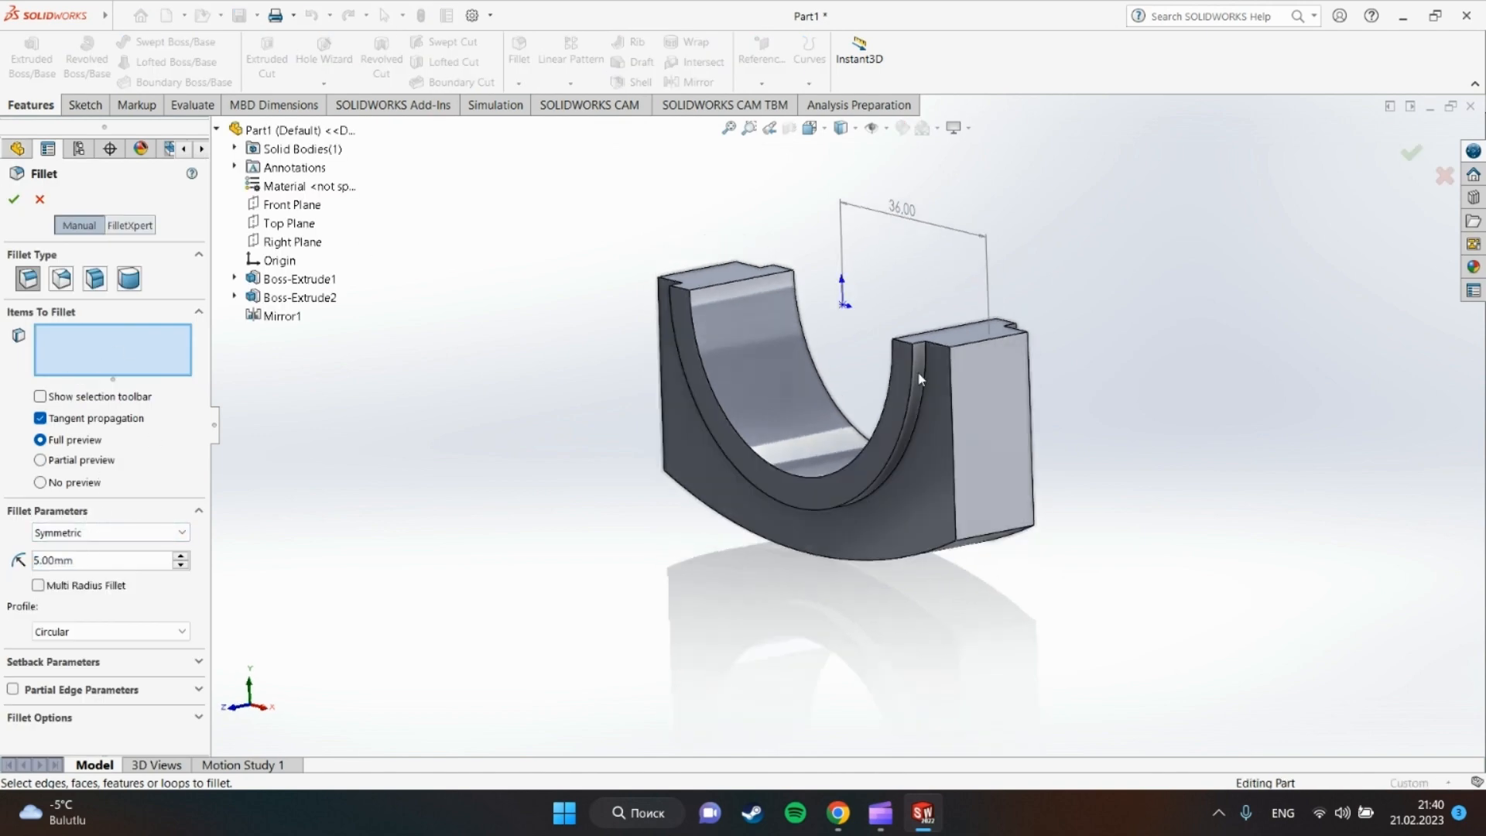
{"action": "left_click", "coordinate": [924, 376]}
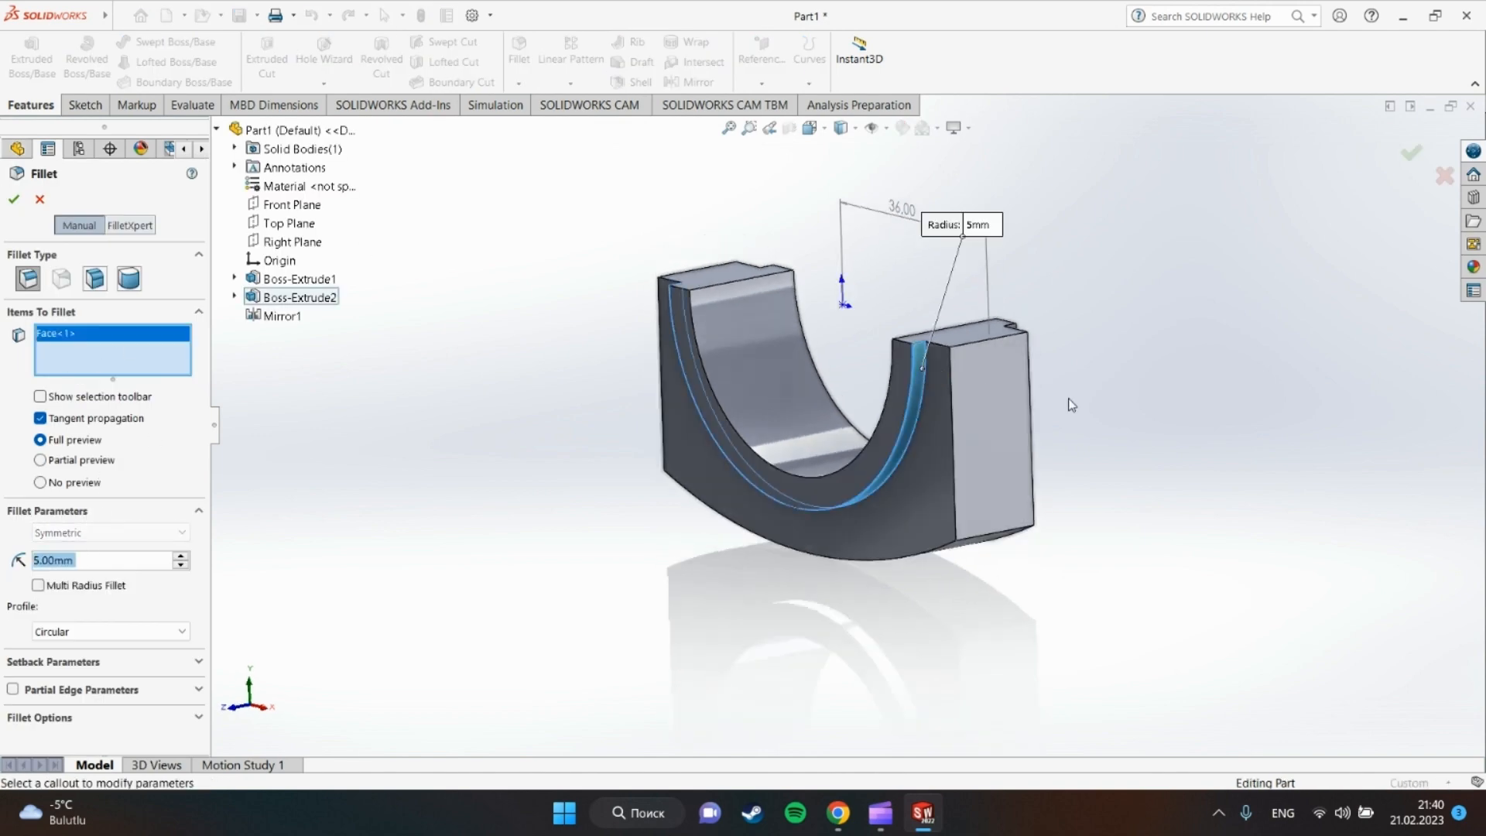
{"action": "right_click", "coordinate": [99, 335]}
{"action": "left_click", "coordinate": [140, 359]}
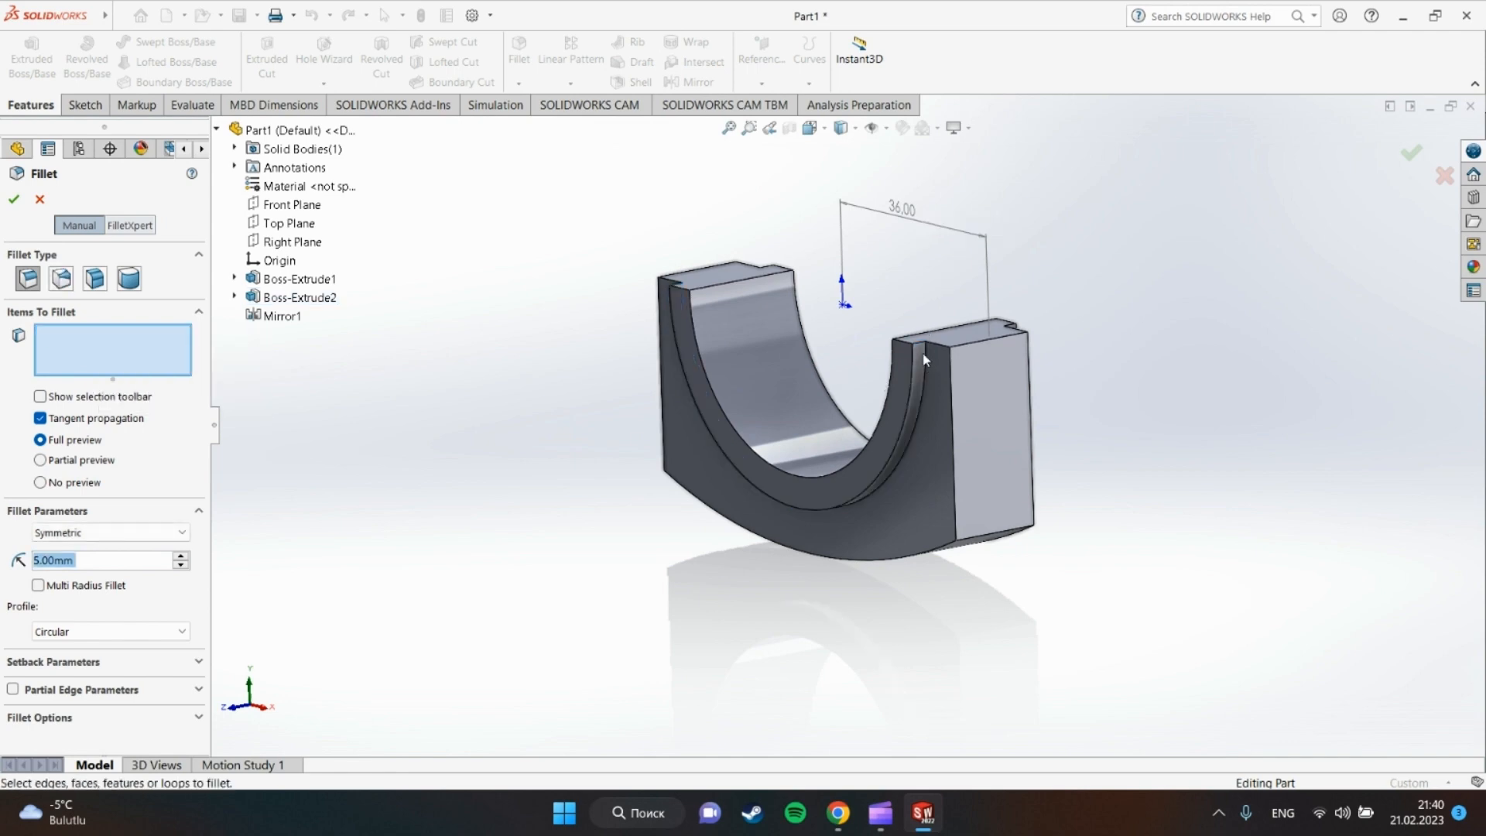
Fillet the two inner corner edges where the raised half rings meet the front and back faces, using the 5 mm radius.
{"action": "scroll", "coordinate": [925, 360], "scroll_direction": "up", "scroll_amount": 2}
{"action": "scroll", "coordinate": [783, 503], "scroll_direction": "down", "scroll_amount": 6}
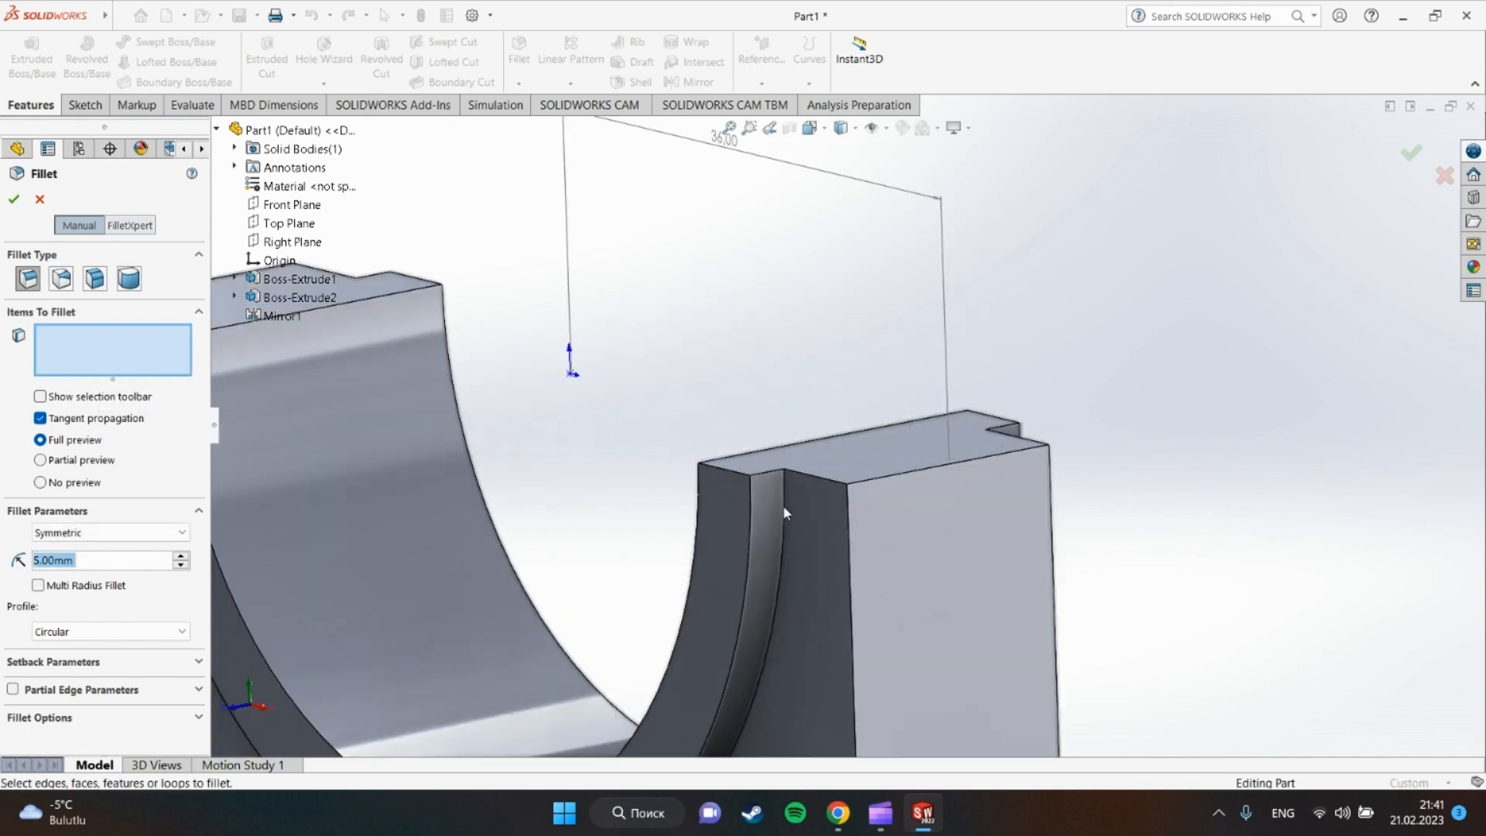
{"action": "left_click", "coordinate": [783, 503]}
{"action": "middle_click_drag", "start_coordinate": [1055, 498], "coordinate": [890, 495]}
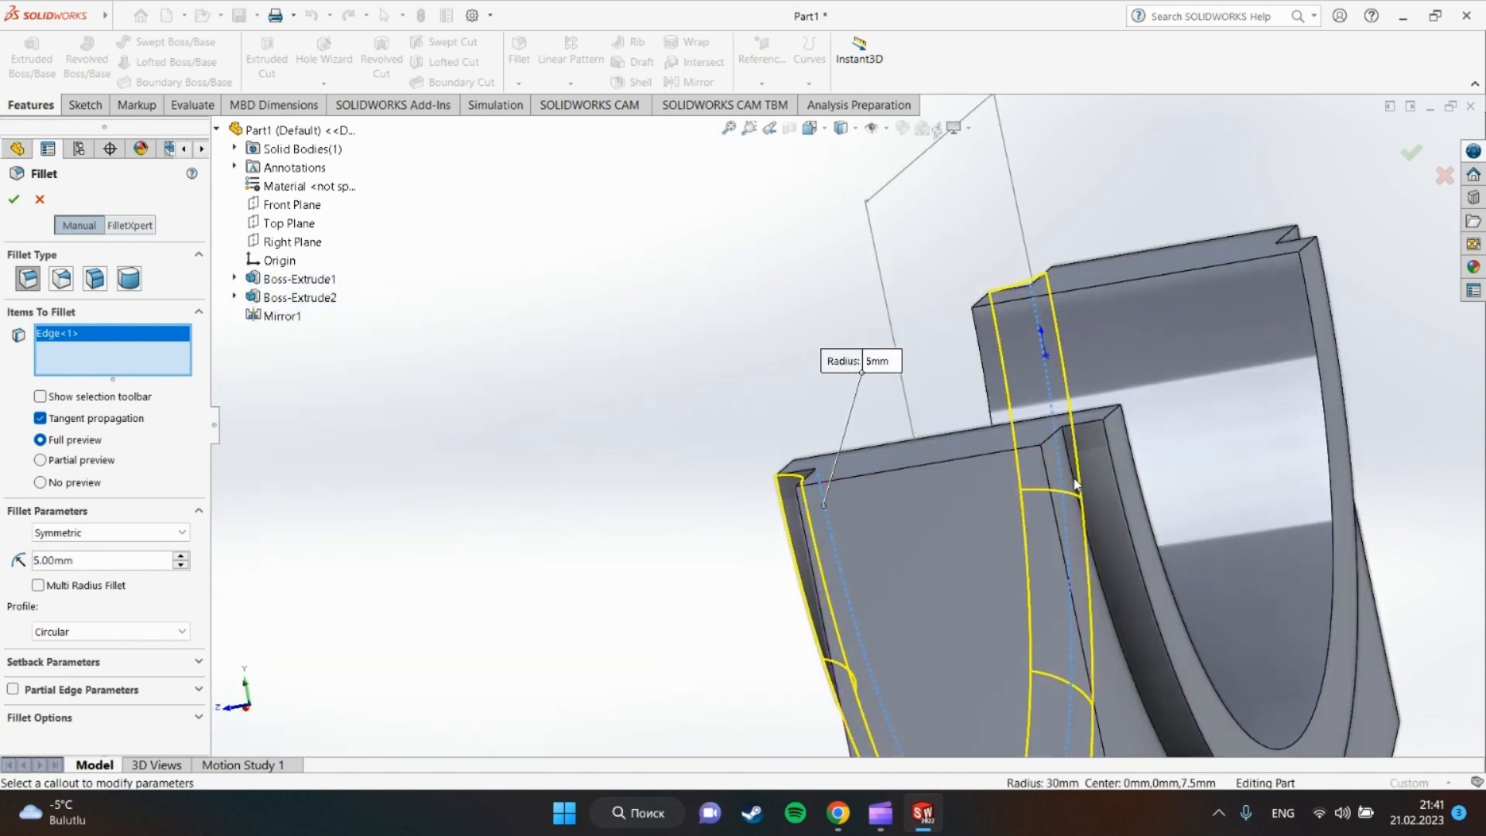
{"action": "left_click", "coordinate": [1075, 482]}
{"action": "left_click", "coordinate": [14, 201]}
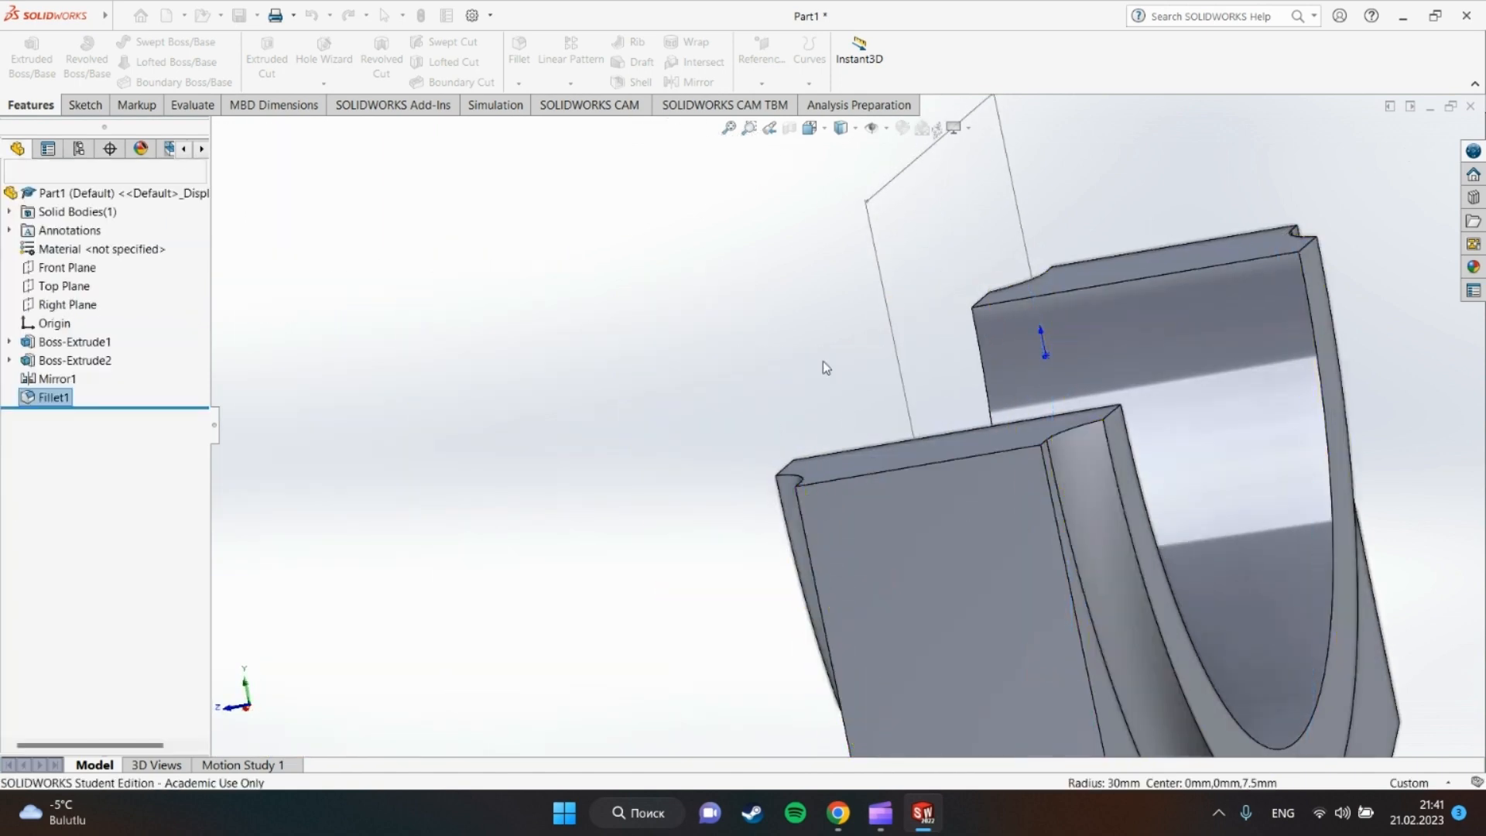
Assign 1060 Alloy as the part's material.
{"action": "scroll", "coordinate": [1236, 514], "scroll_direction": "up", "scroll_amount": 3}
{"action": "middle_click_drag", "start_coordinate": [1236, 514], "coordinate": [1005, 503]}
{"action": "key", "text": "ctrl+1"}
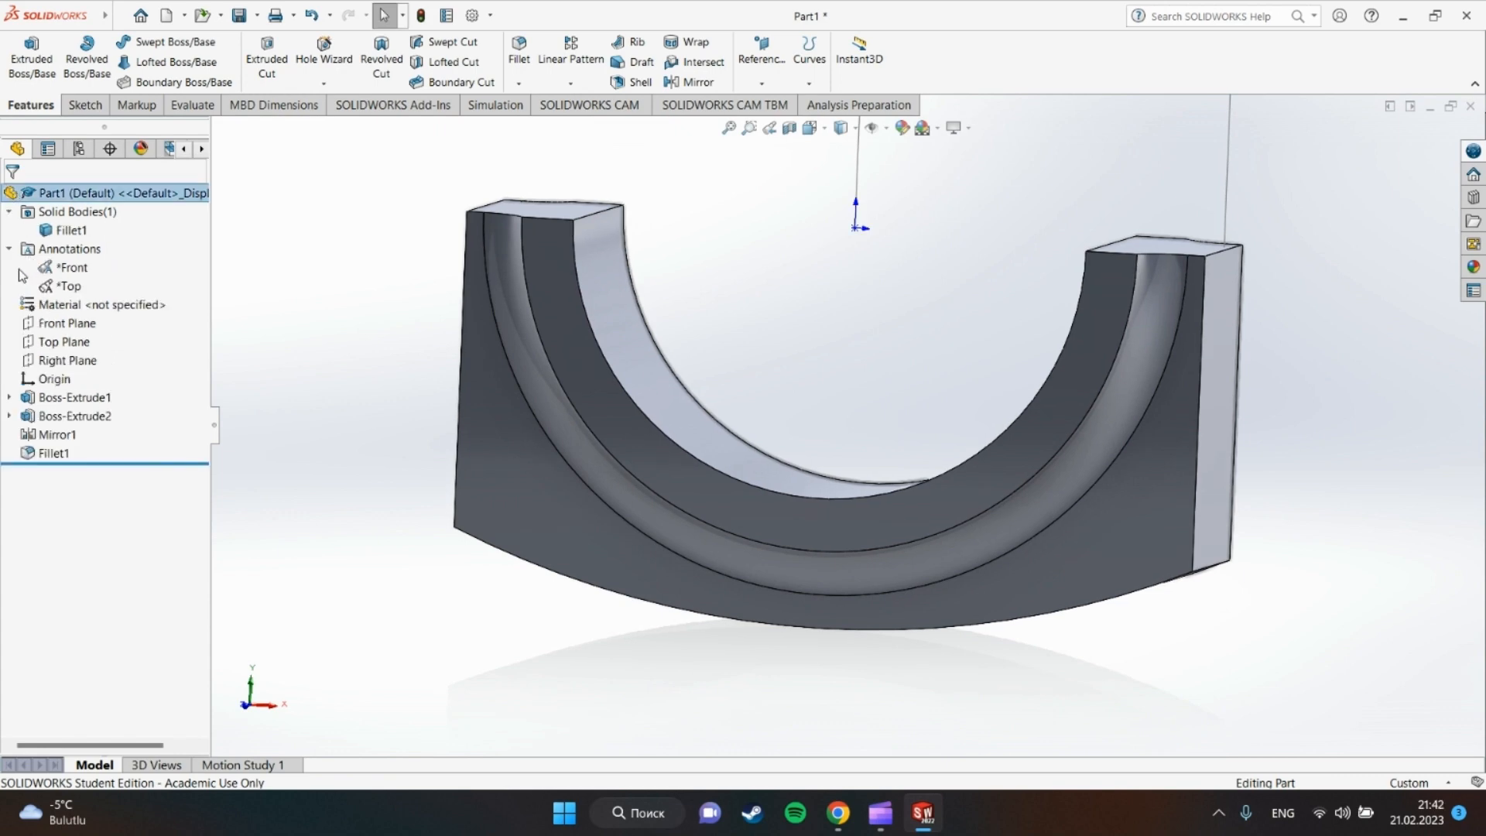
{"action": "left_click", "coordinate": [37, 304]}
{"action": "right_click", "coordinate": [37, 304]}
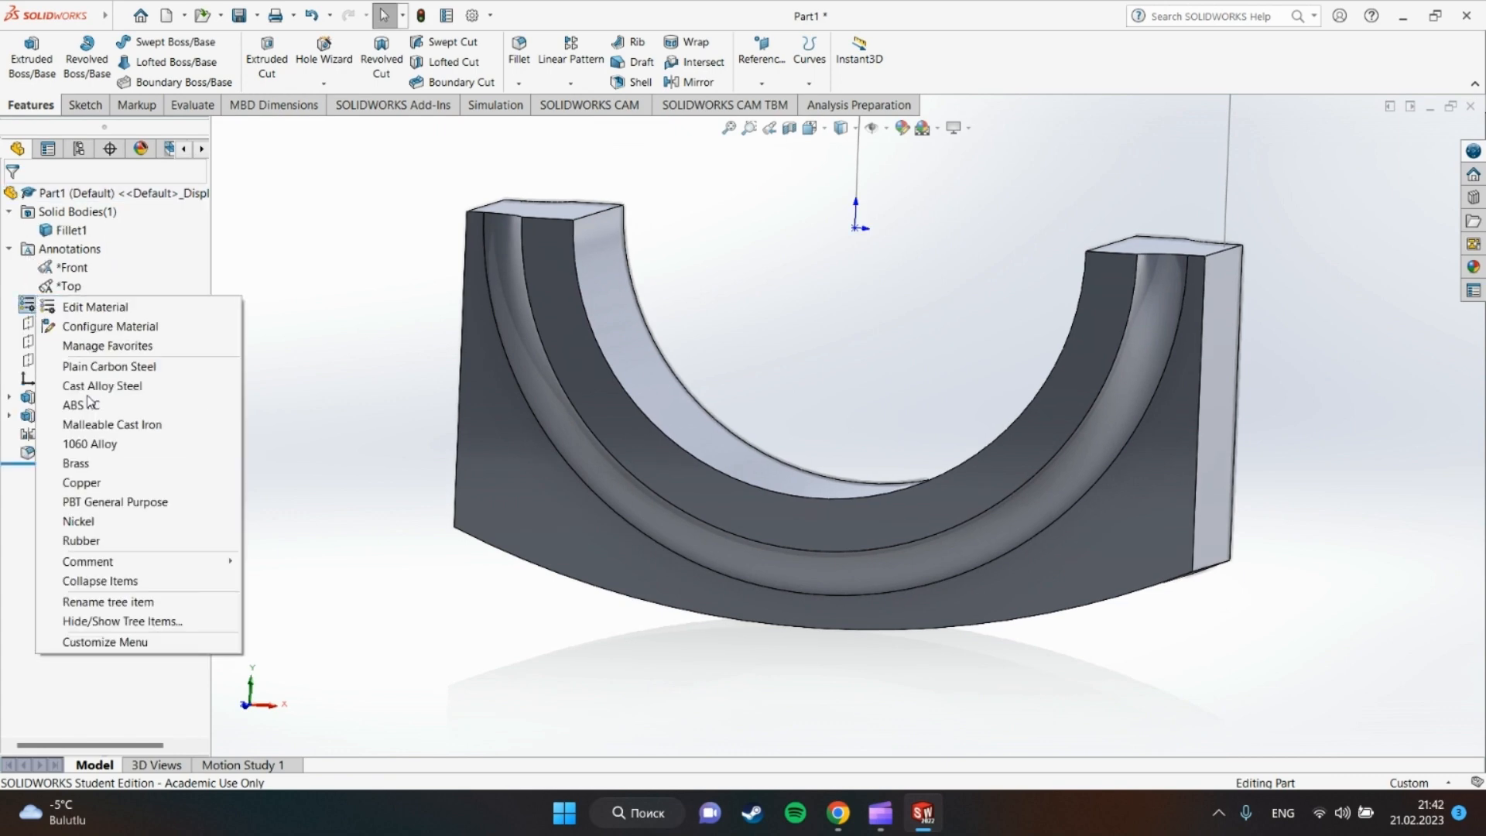
{"action": "left_click", "coordinate": [89, 443]}
{"action": "scroll", "coordinate": [859, 446], "scroll_direction": "up", "scroll_amount": 2}
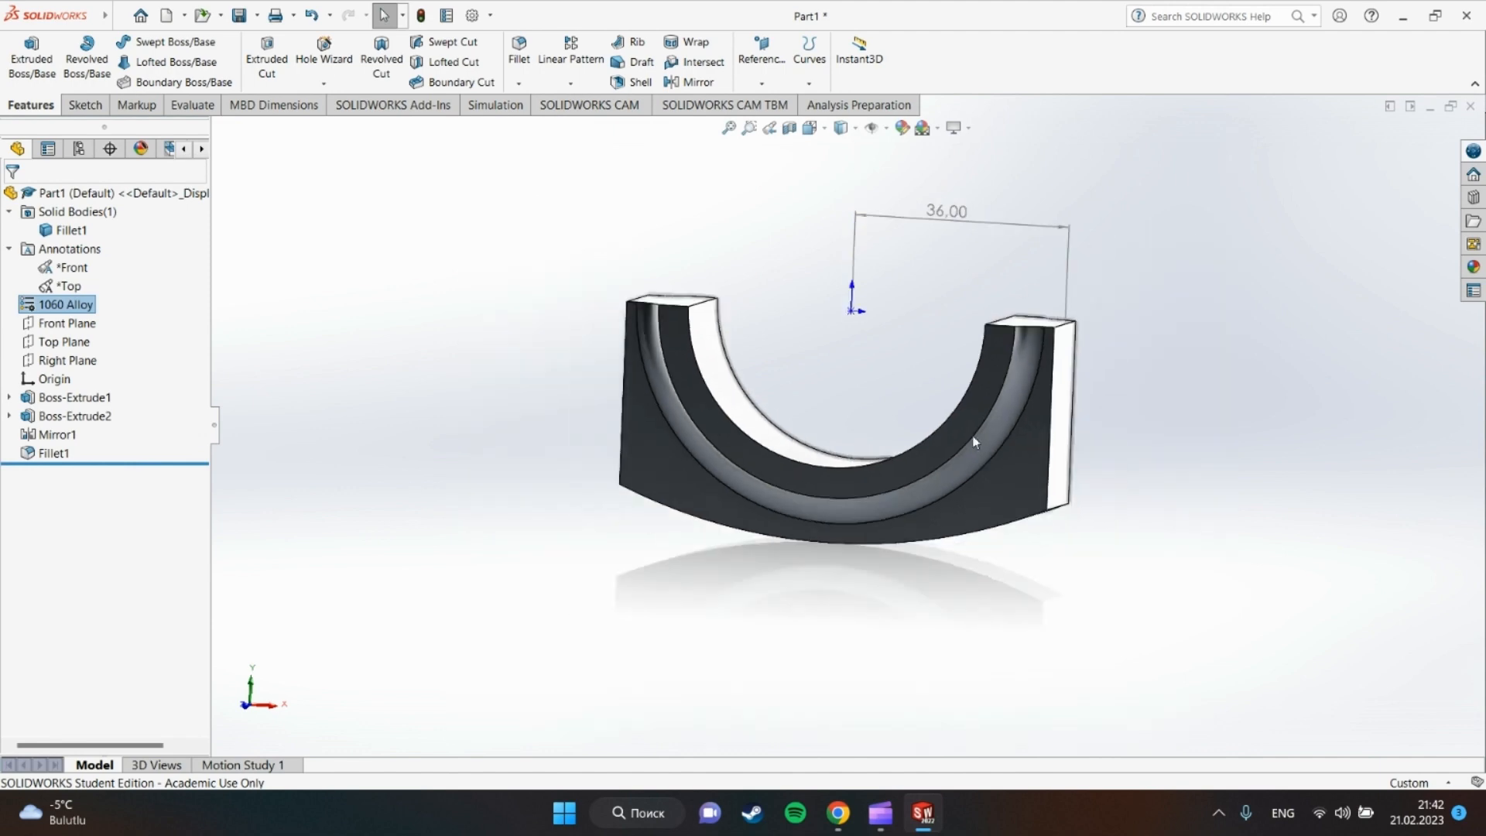
{"action": "left_click", "coordinate": [1235, 462]}
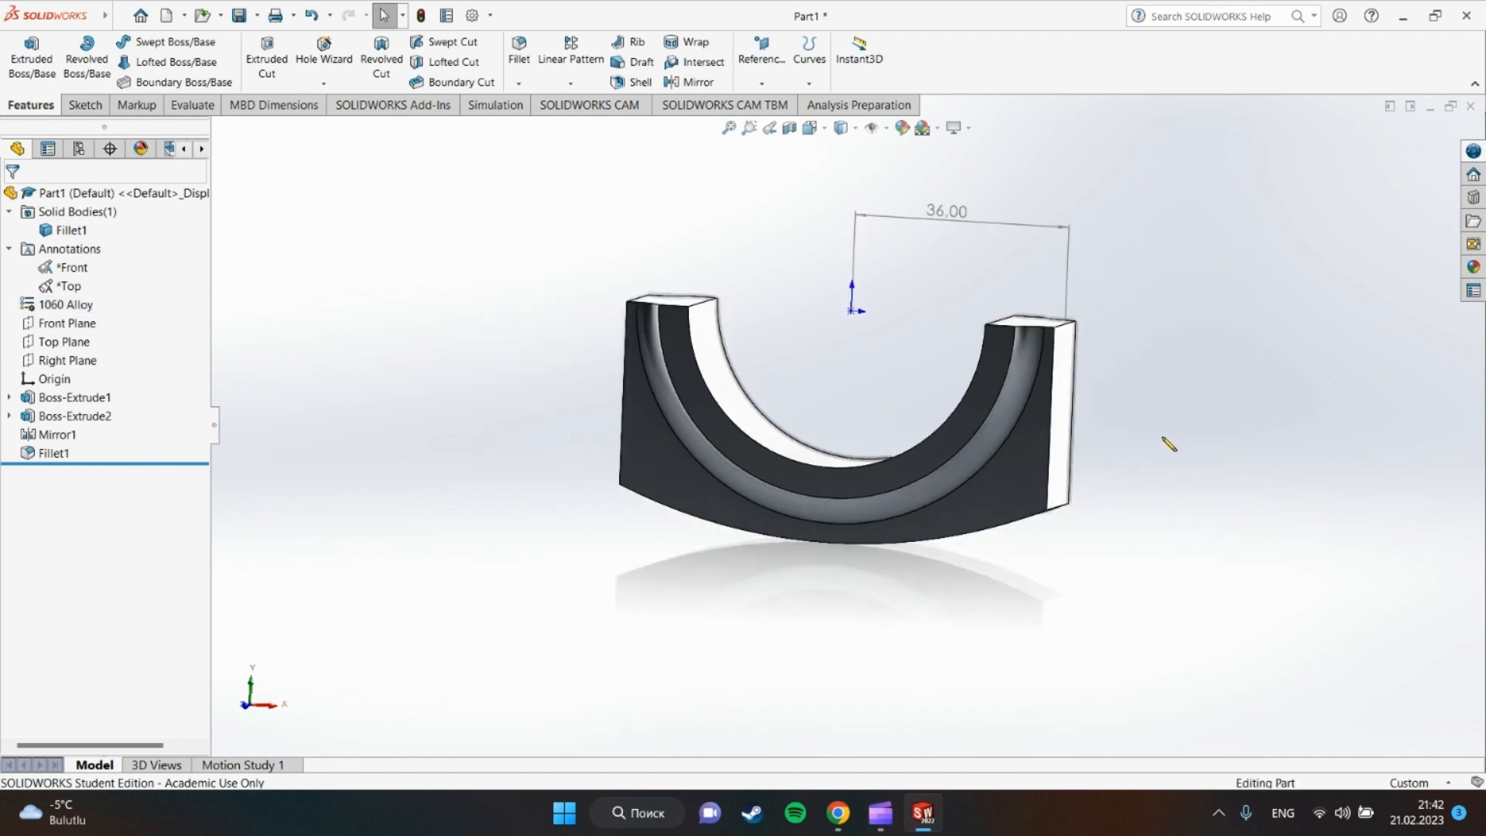
Start a Hole Wizard hole and set its ISO drill size to Ø7.0.
{"action": "middle_click_drag", "start_coordinate": [1169, 445], "coordinate": [895, 484]}
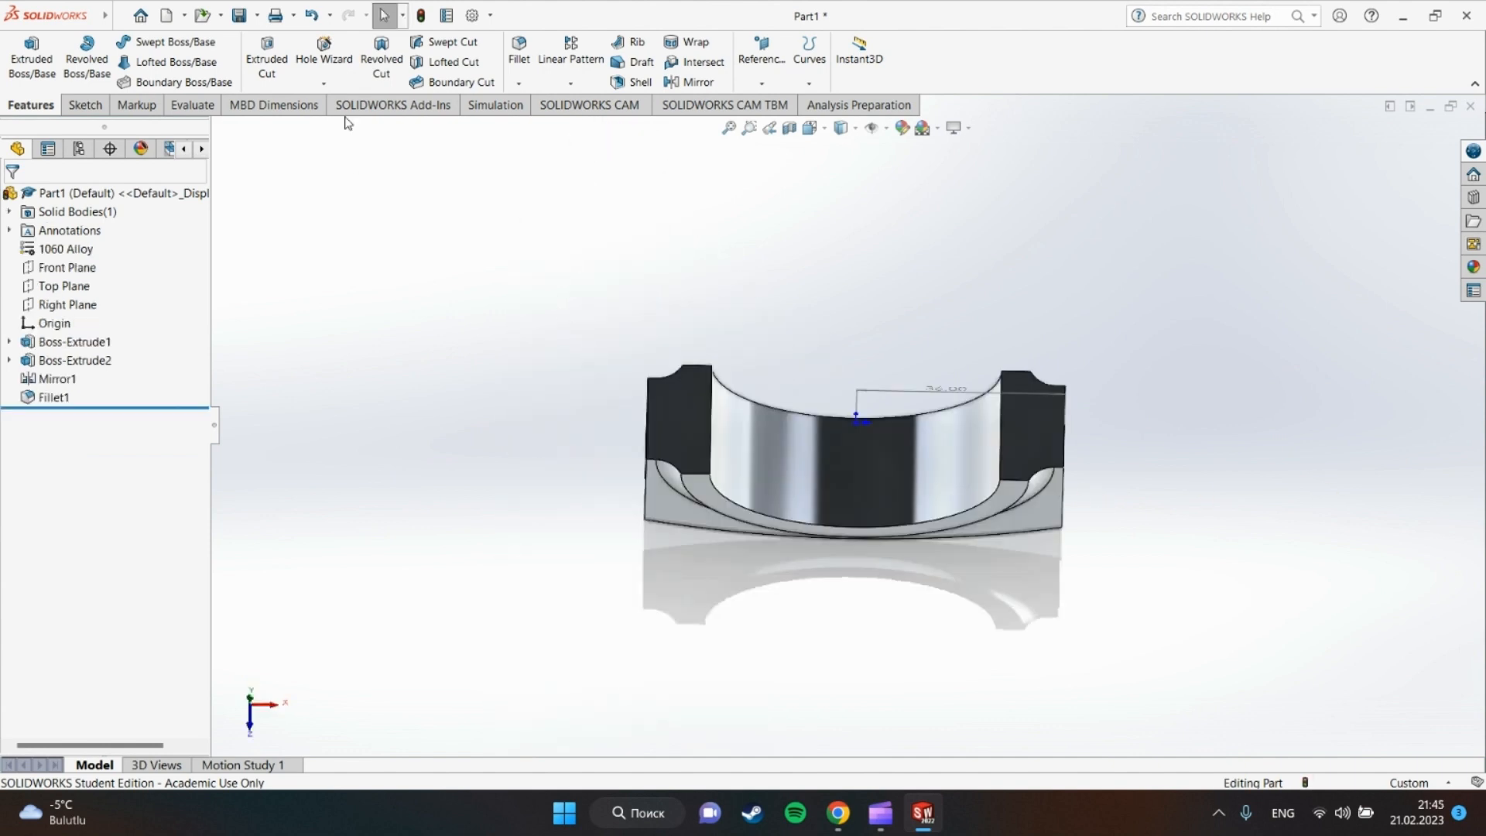
{"action": "left_click", "coordinate": [323, 51]}
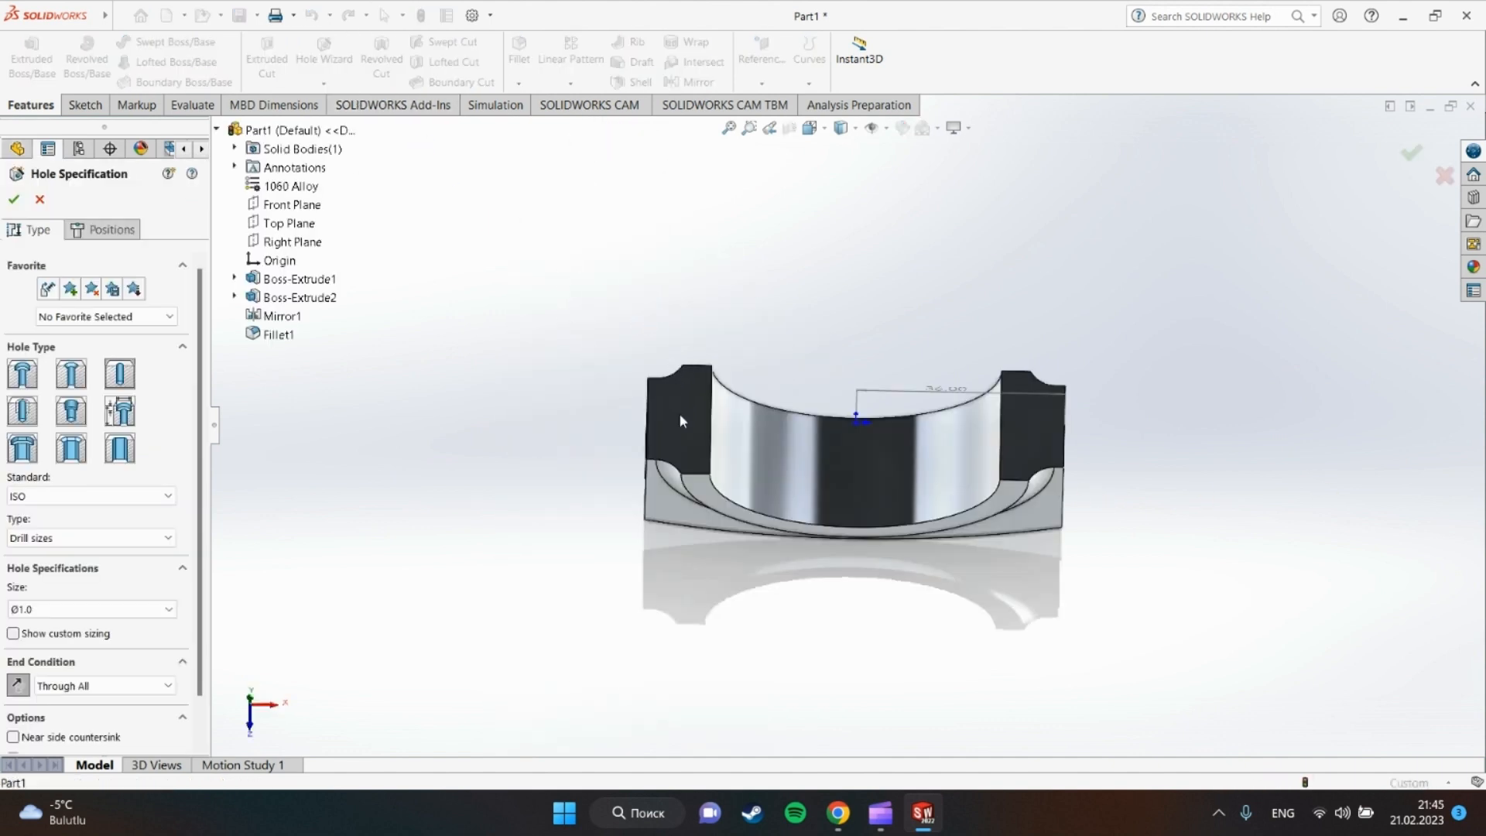
{"action": "scroll", "coordinate": [736, 322], "scroll_direction": "down", "scroll_amount": 5}
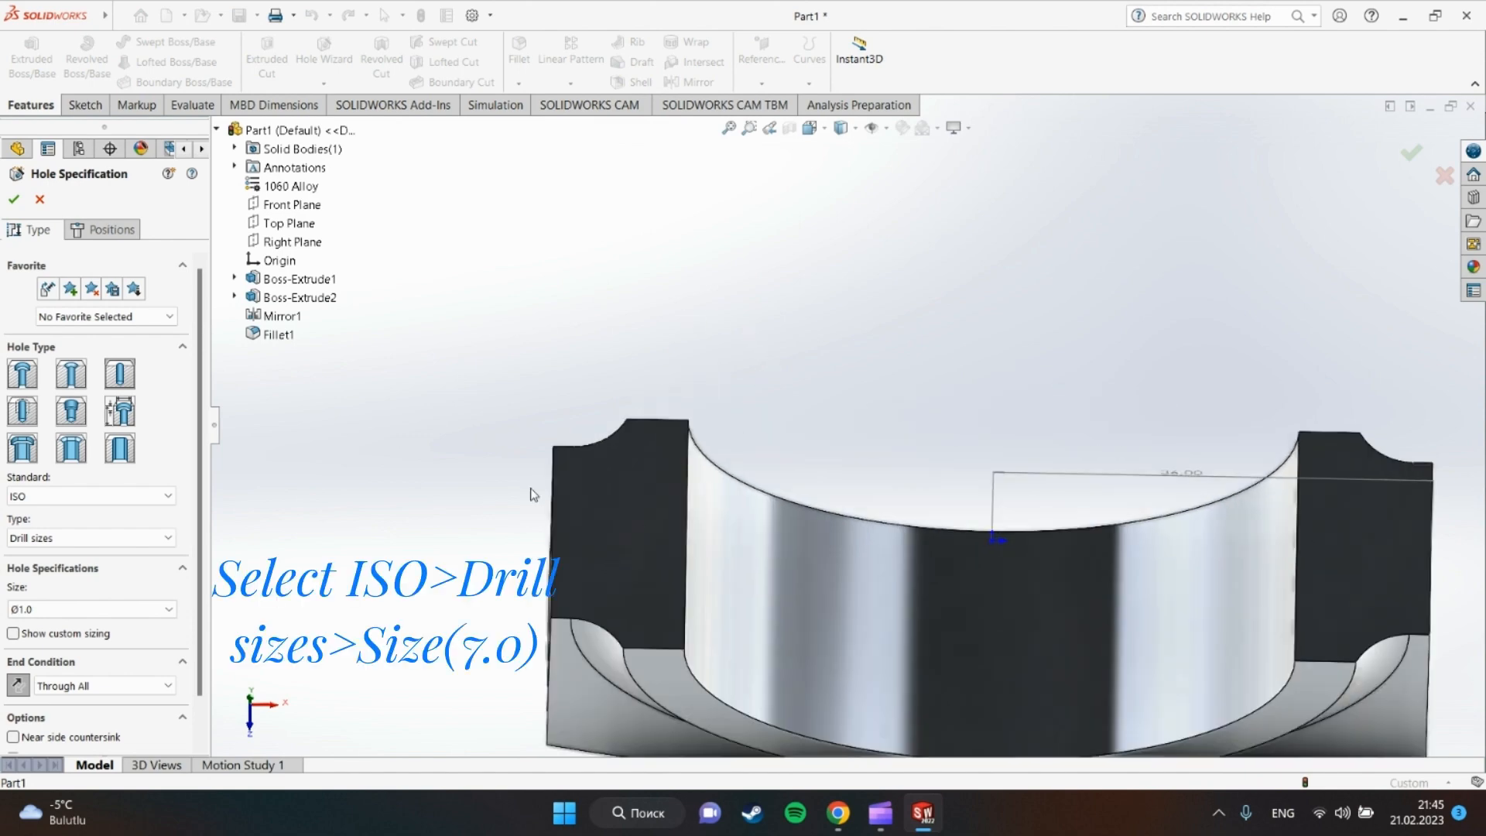
{"action": "scroll", "coordinate": [616, 558], "scroll_direction": "up", "scroll_amount": 3}
{"action": "left_click", "coordinate": [94, 609]}
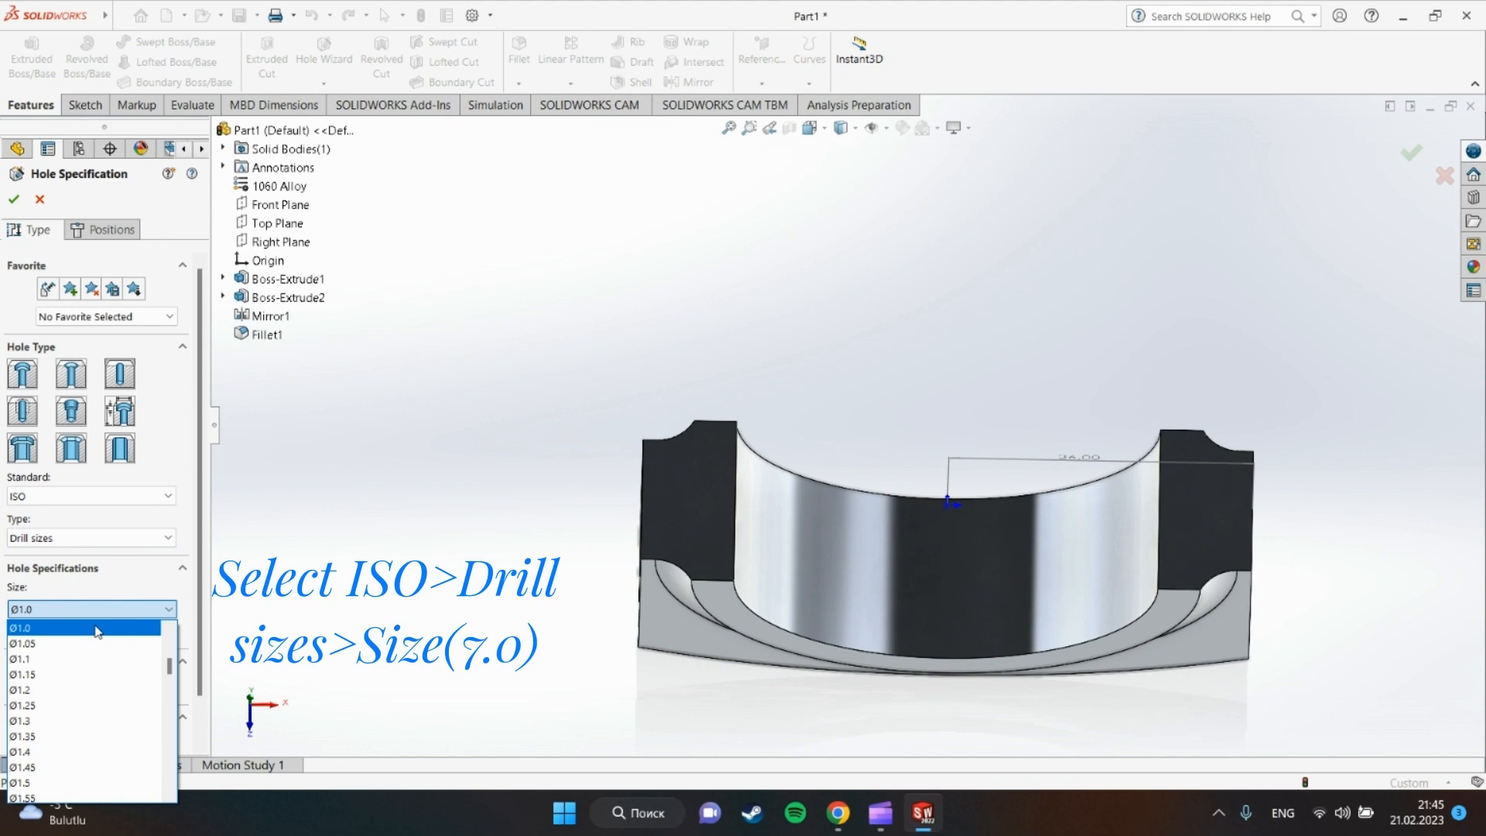
{"action": "scroll", "coordinate": [77, 697], "scroll_direction": "down", "scroll_amount": 11}
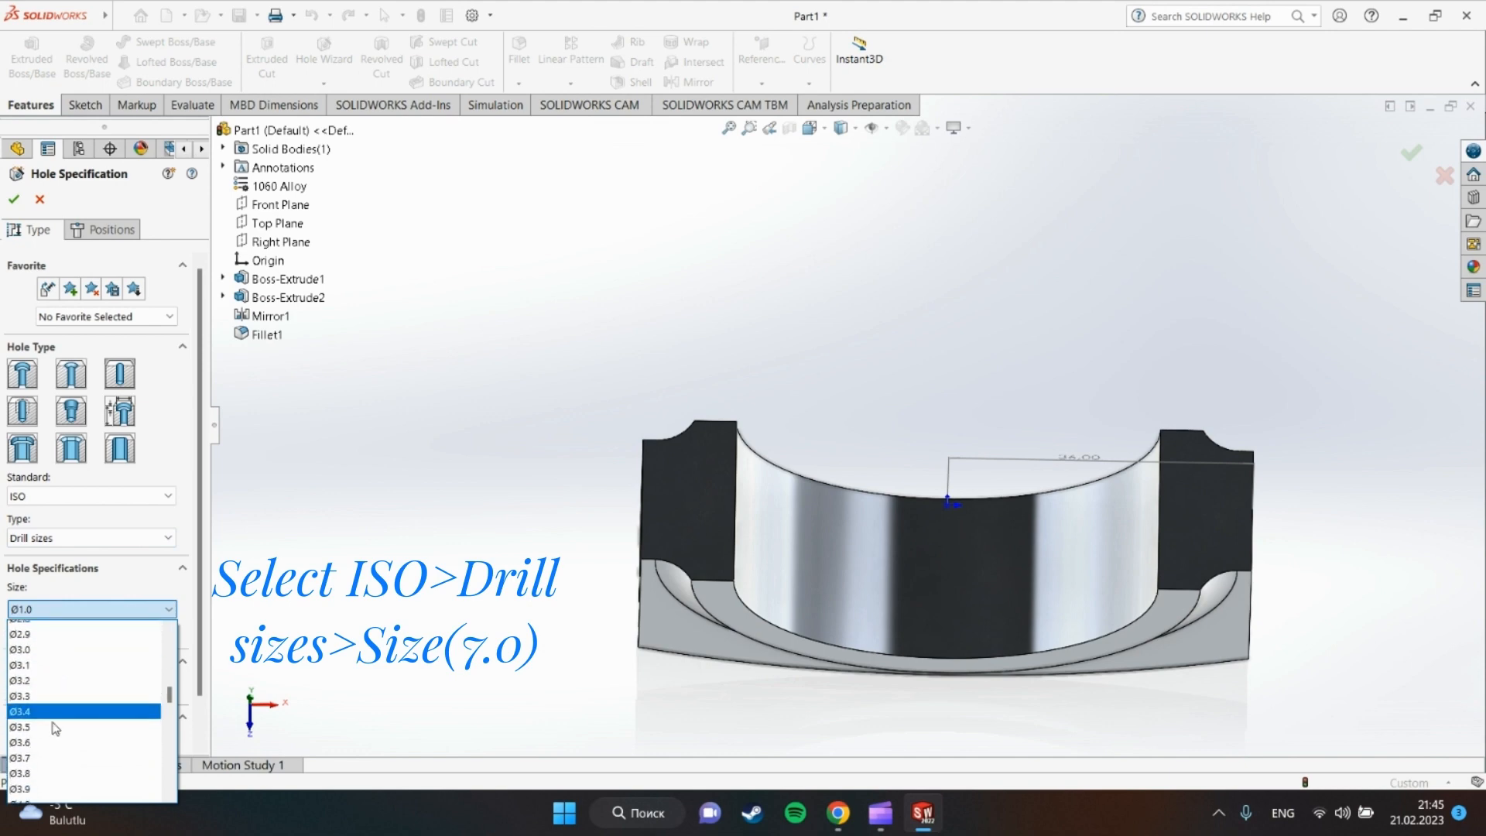
{"action": "scroll", "coordinate": [48, 731], "scroll_direction": "down", "scroll_amount": 12}
{"action": "left_click", "coordinate": [42, 734]}
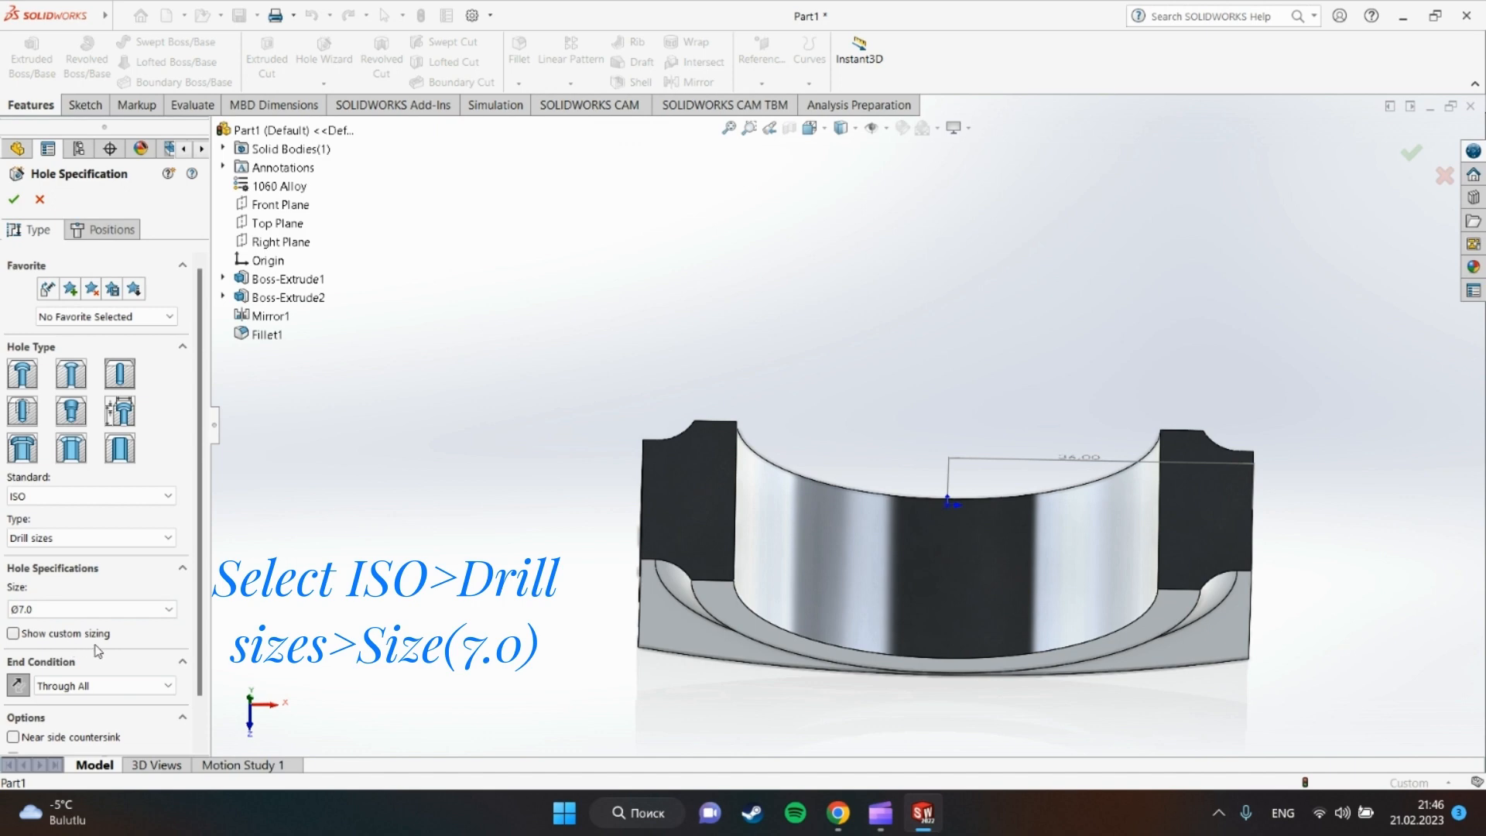
Set the end condition to Up To Next and place one hole point on each of the two flat upper end faces.
{"action": "scroll", "coordinate": [95, 646], "scroll_direction": "down", "scroll_amount": 4}
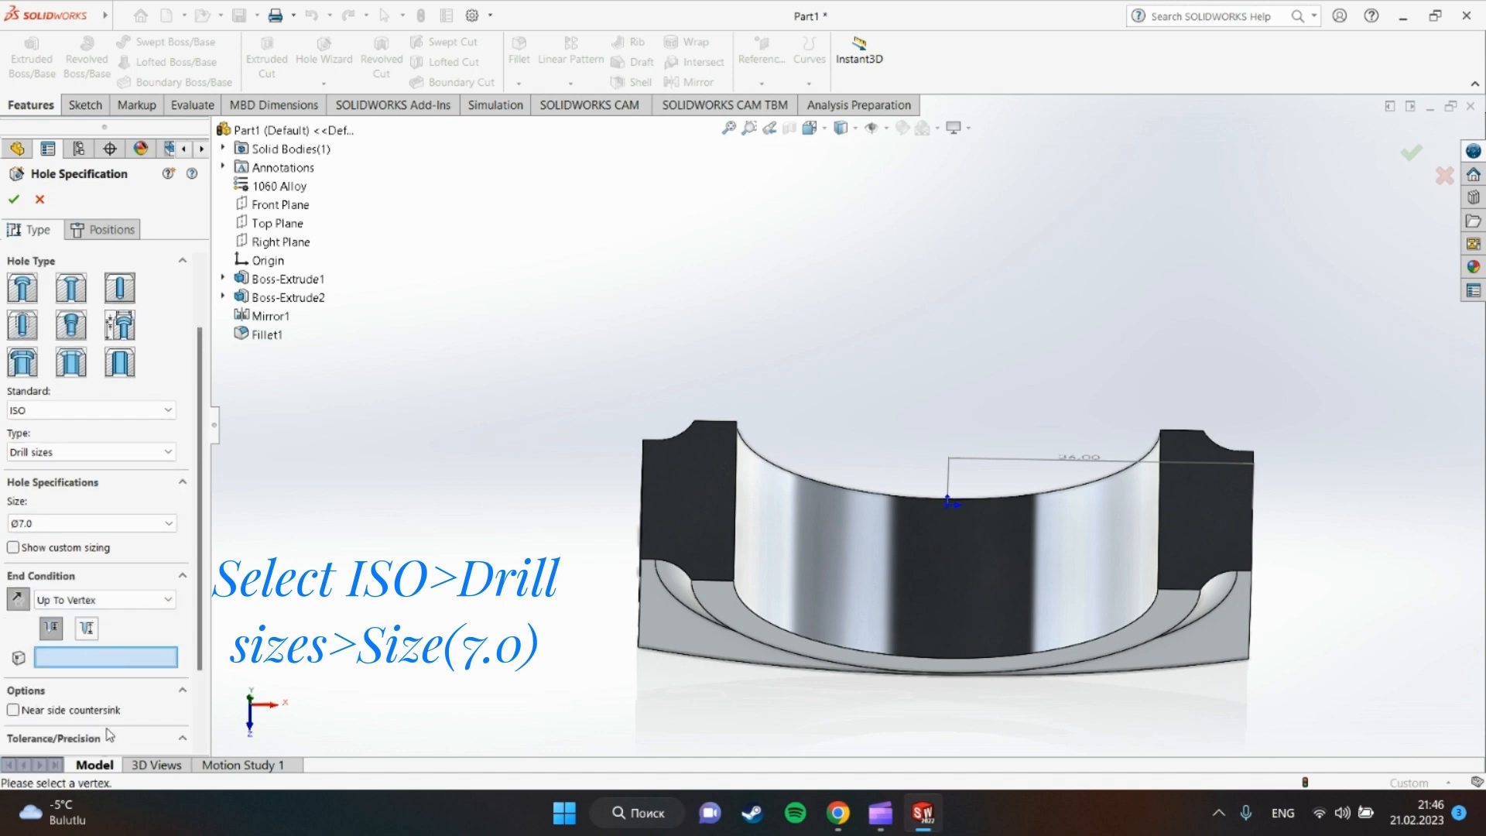
{"action": "scroll", "coordinate": [101, 666], "scroll_direction": "up", "scroll_amount": 5}
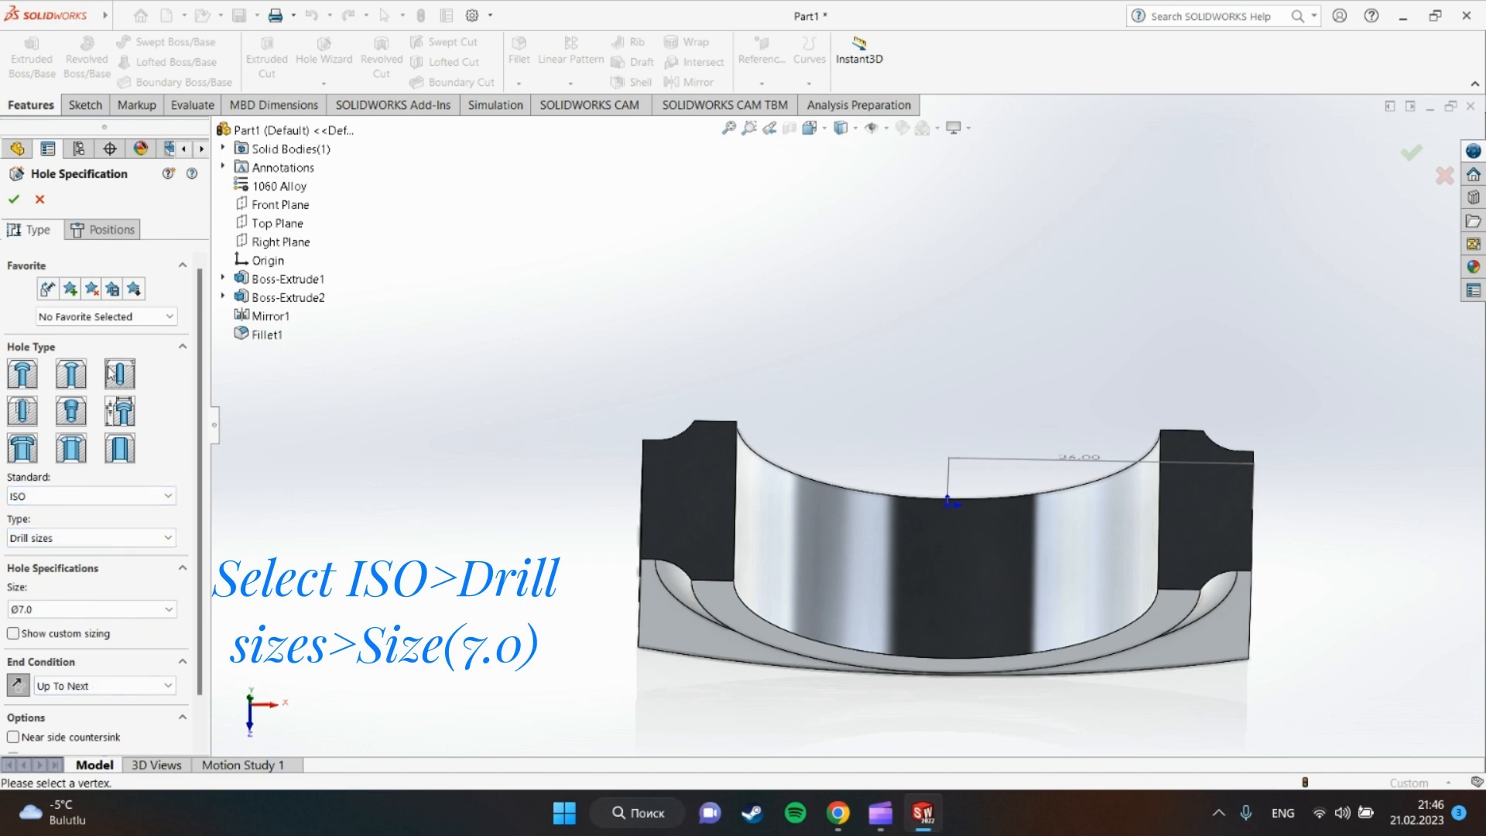
{"action": "left_click", "coordinate": [104, 229]}
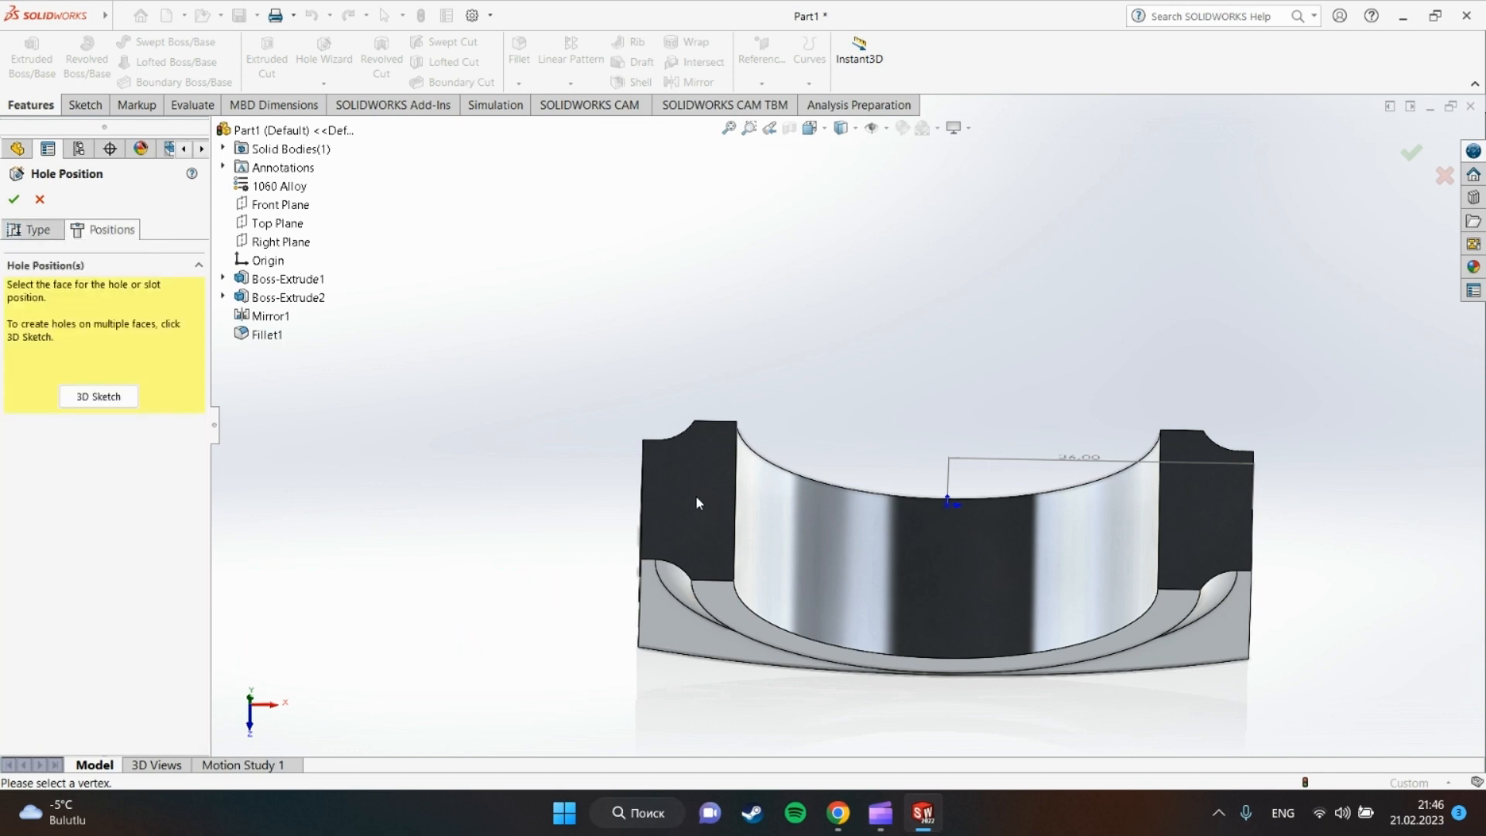
{"action": "left_click", "coordinate": [661, 495]}
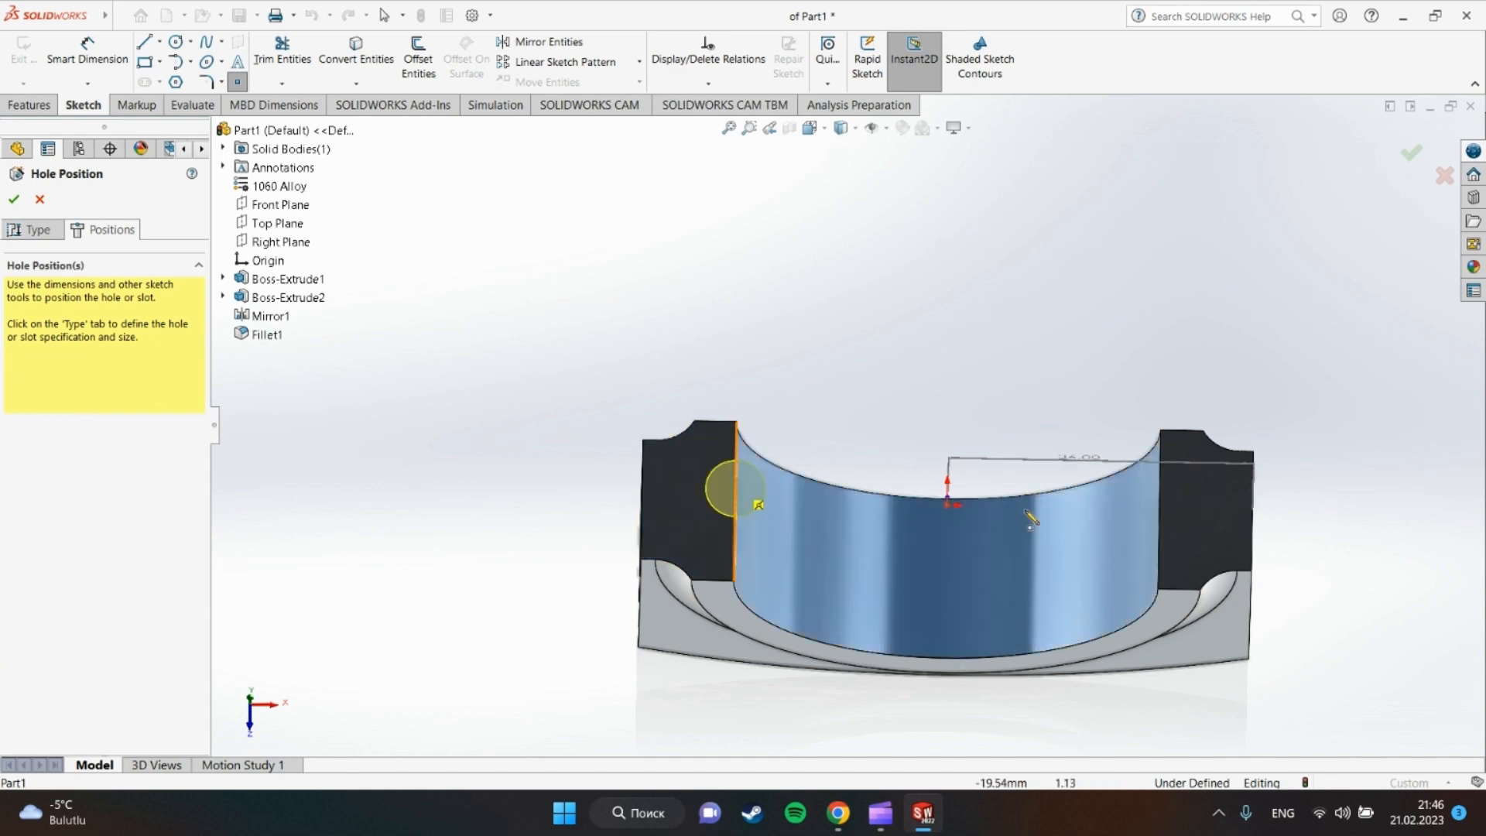
{"action": "left_click", "coordinate": [1225, 501]}
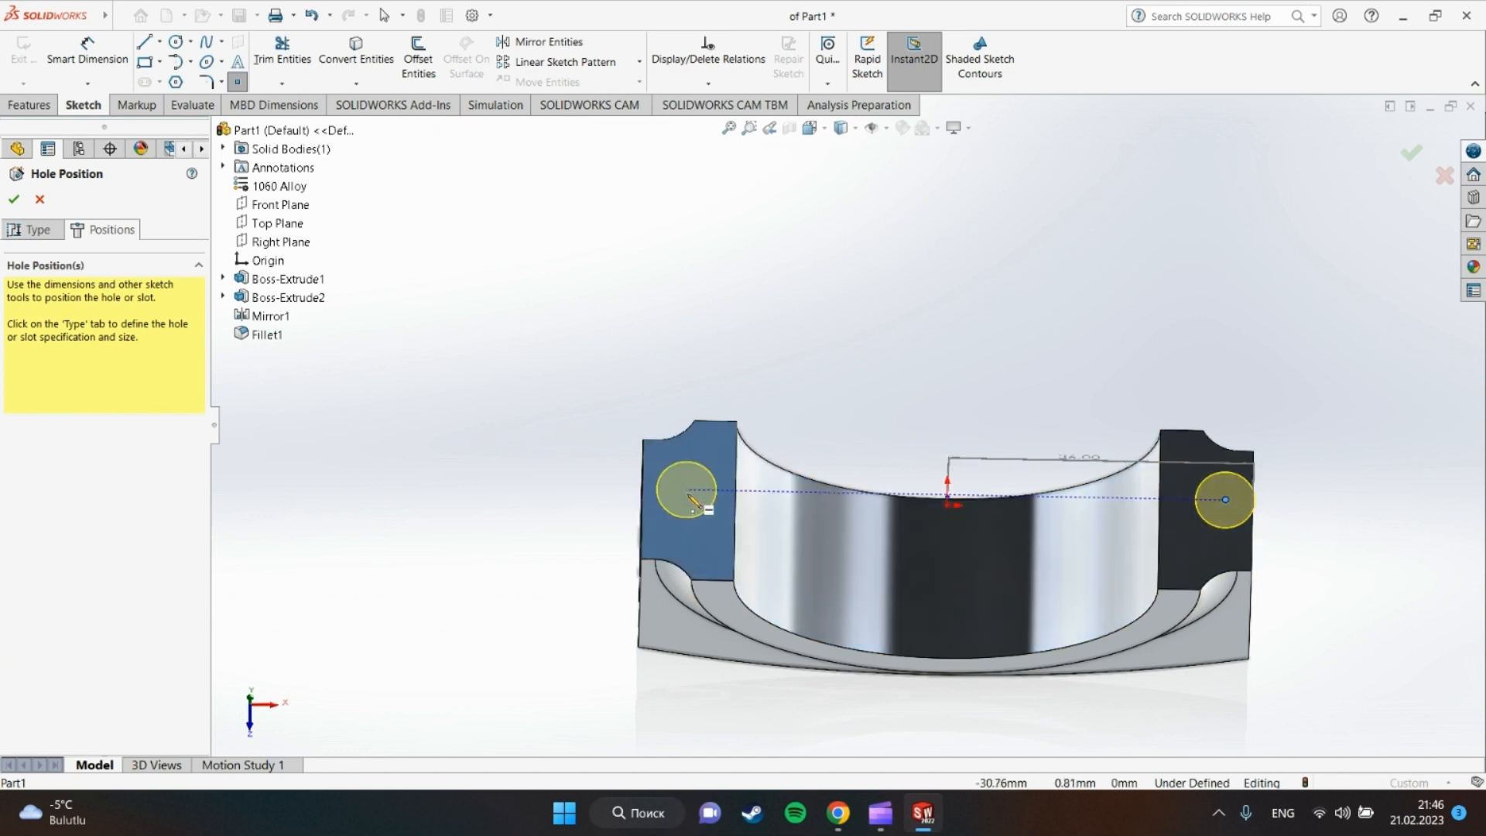
{"action": "left_click", "coordinate": [687, 489]}
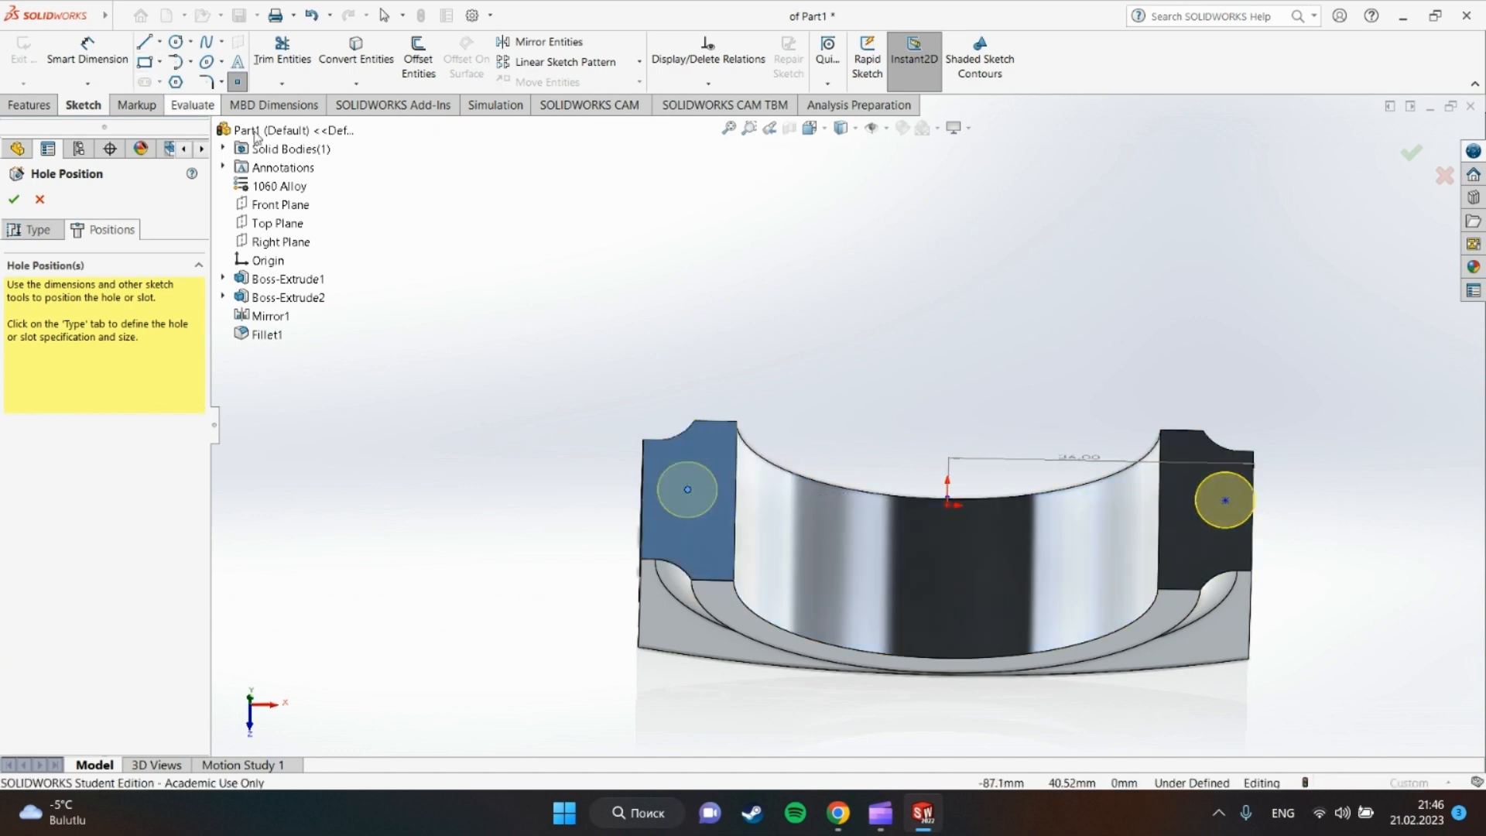
Align both hole centres horizontally with the origin in the Top view.
{"action": "left_click", "coordinate": [811, 128]}
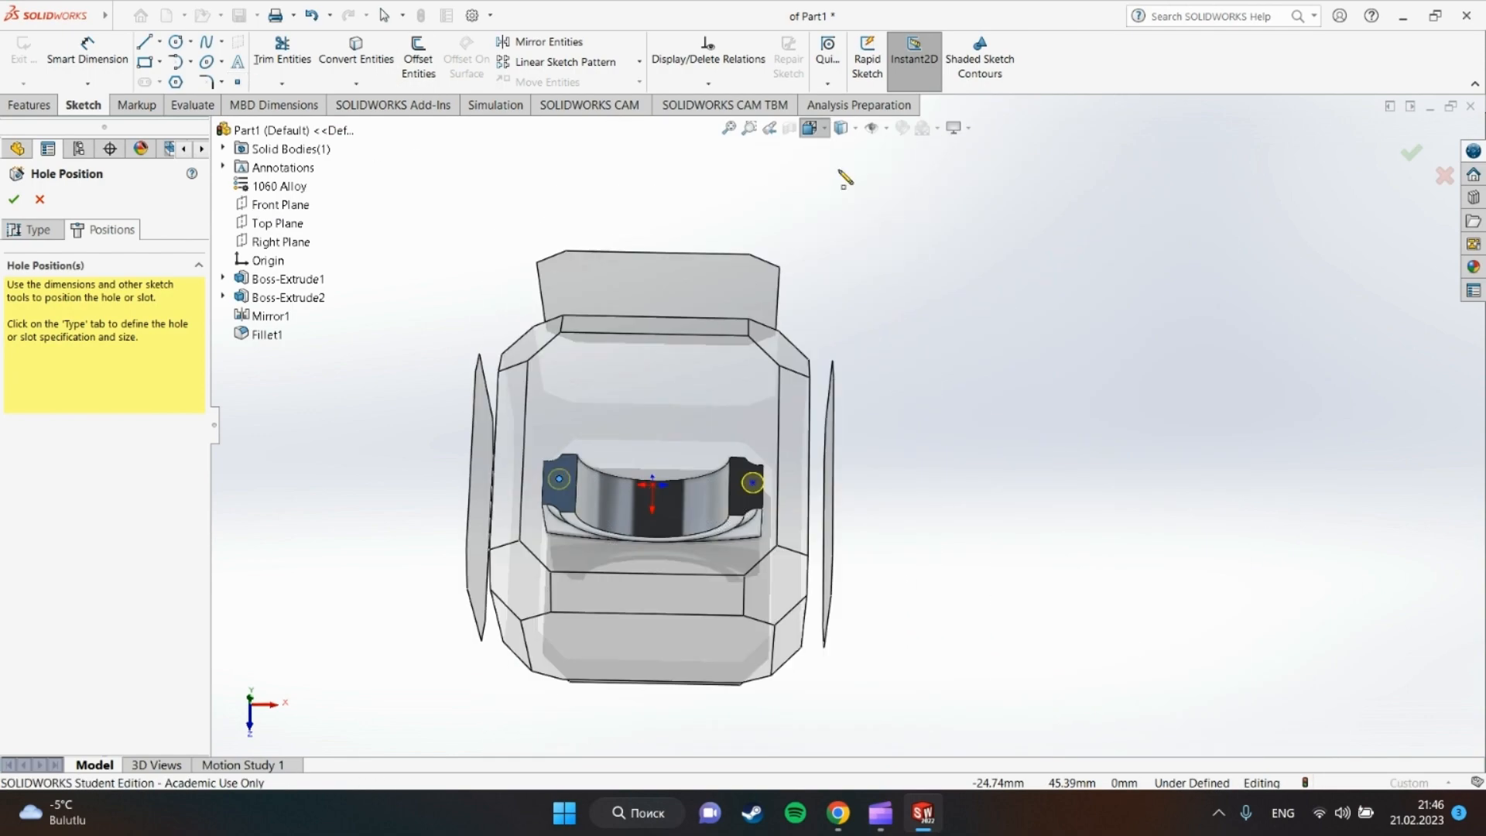
{"action": "left_click", "coordinate": [797, 177]}
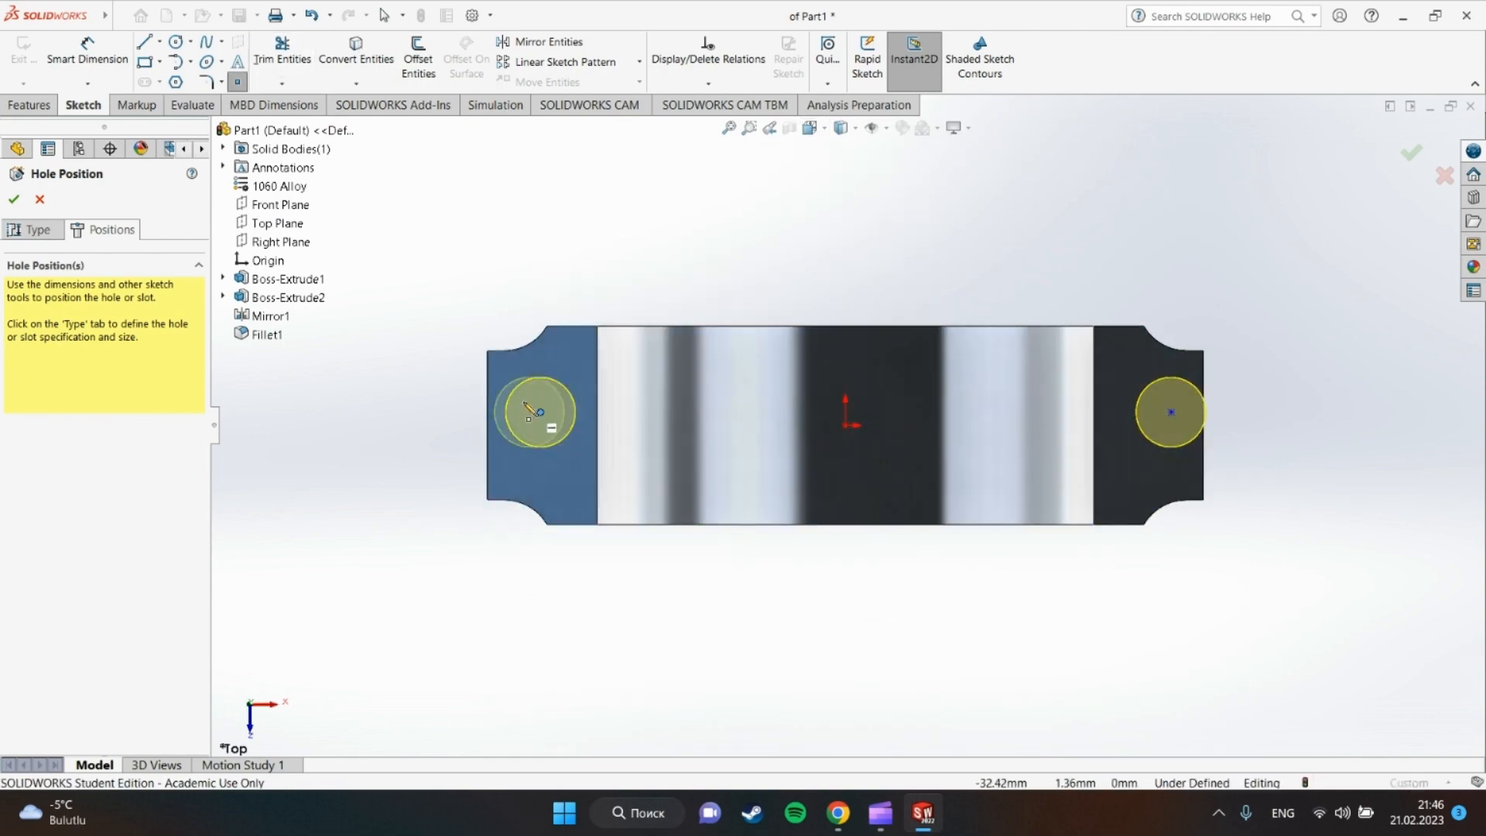
{"action": "right_click", "coordinate": [521, 234]}
{"action": "left_click", "coordinate": [579, 238]}
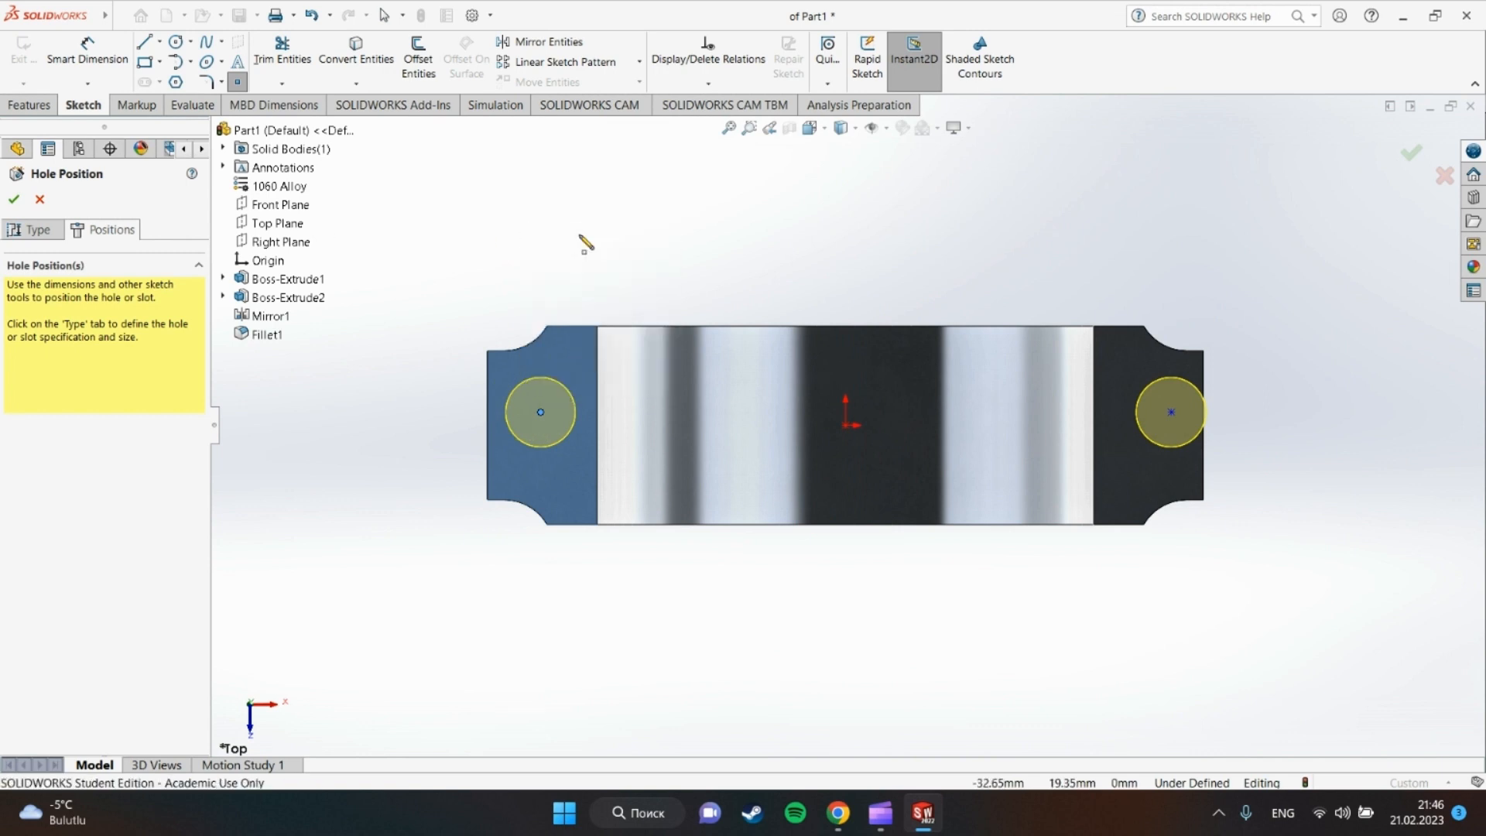
{"action": "right_click", "coordinate": [631, 255]}
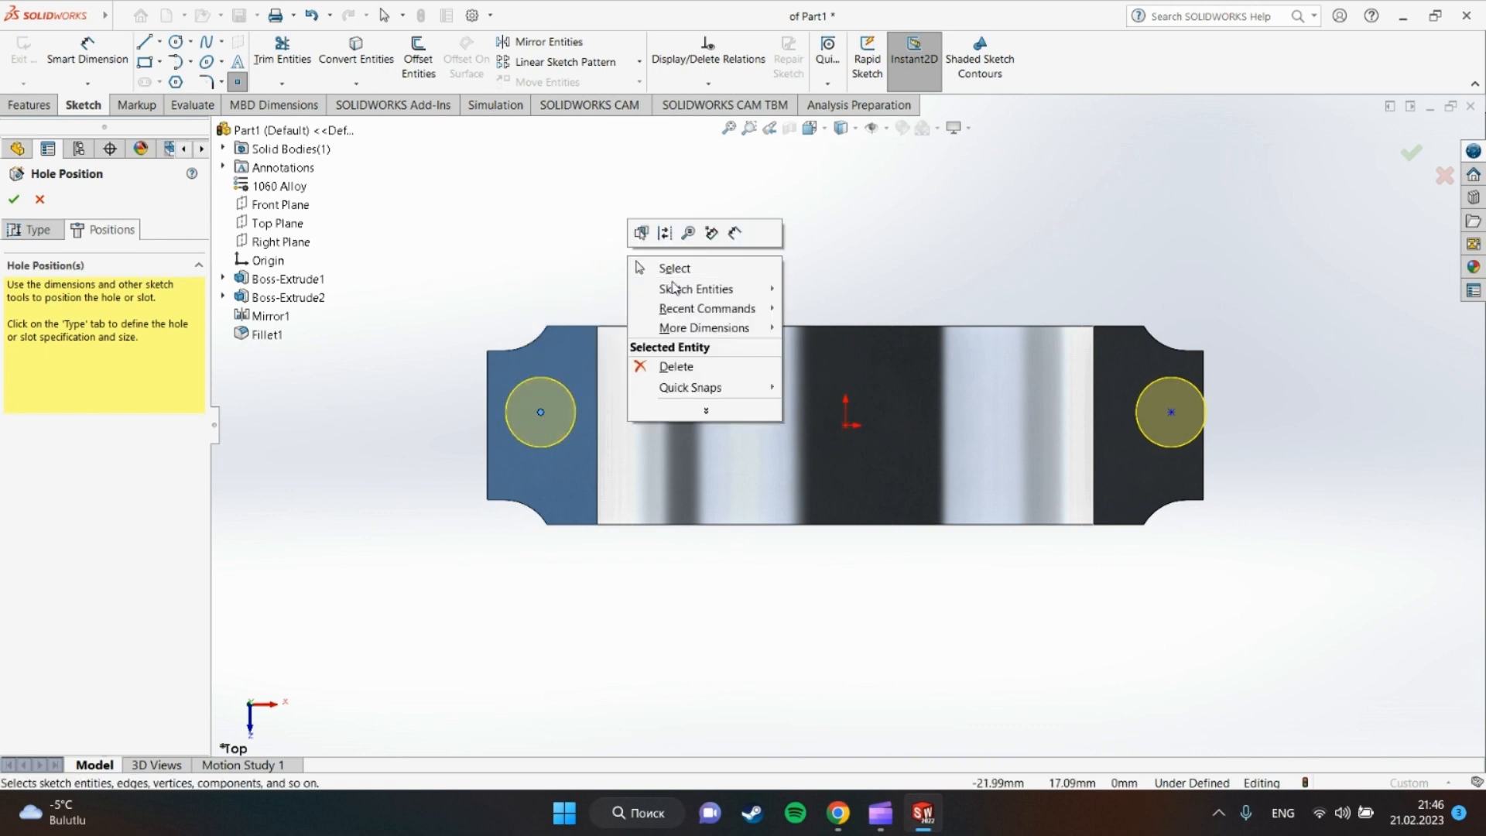
{"action": "left_click", "coordinate": [647, 268]}
{"action": "left_click", "coordinate": [540, 412]}
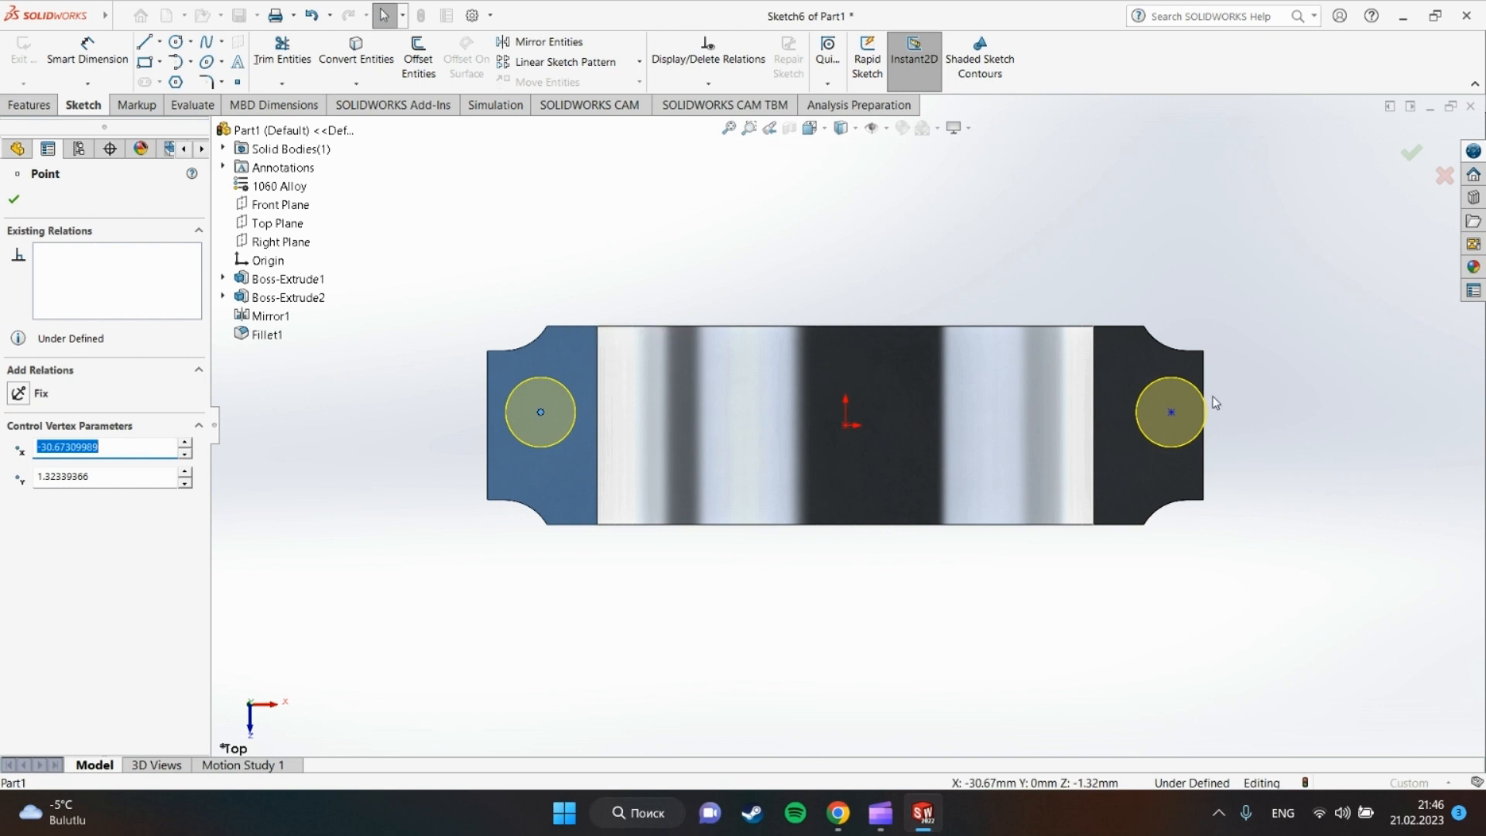
{"action": "left_click", "coordinate": [1170, 413], "text": "ctrl"}
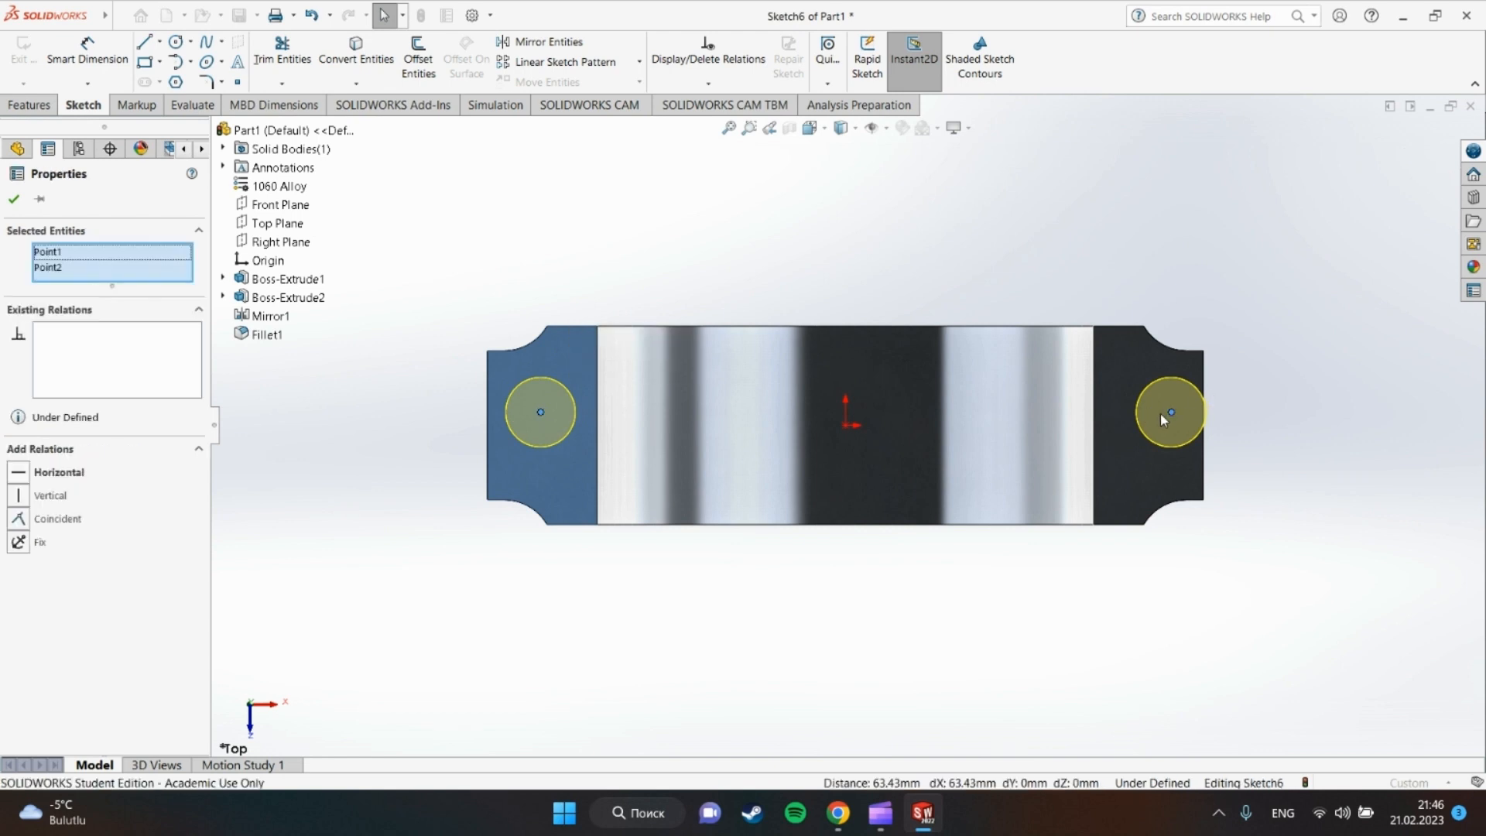
{"action": "left_click", "coordinate": [845, 424], "text": "ctrl"}
{"action": "left_click", "coordinate": [62, 488]}
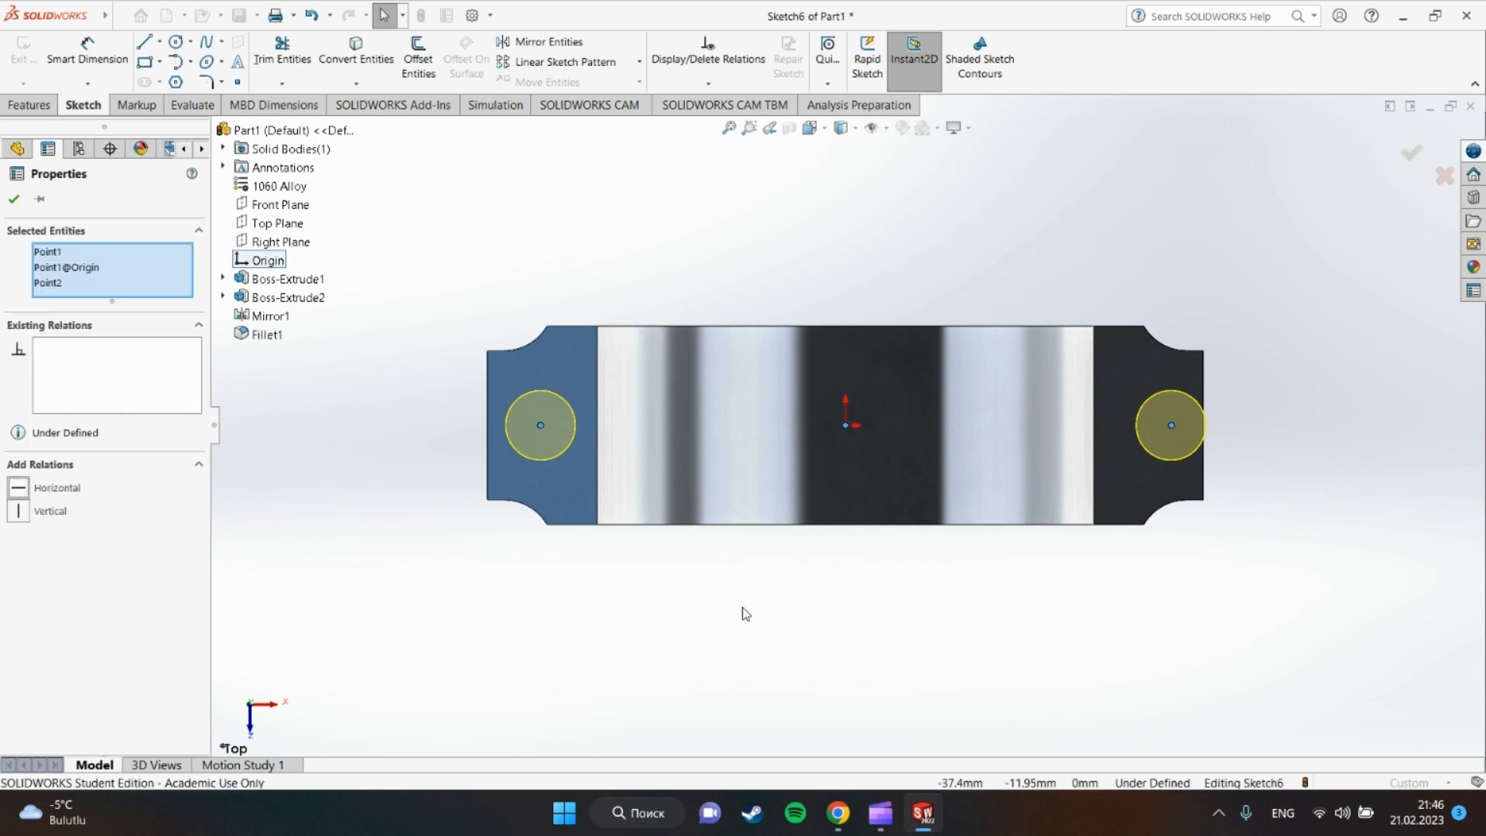
{"action": "left_click", "coordinate": [856, 617]}
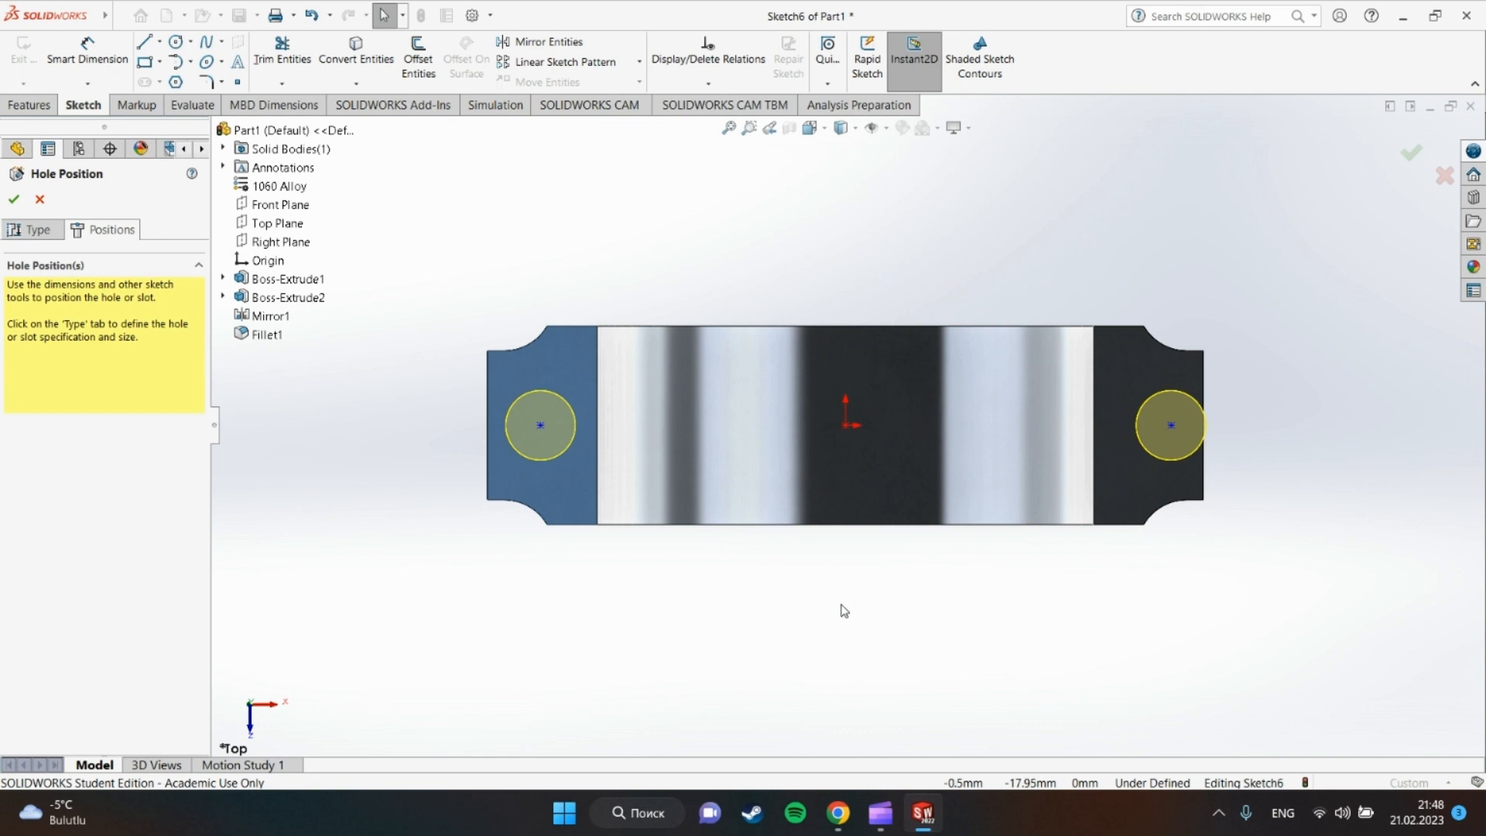
Dimension the horizontal distance from the origin to the right hole's centre as 30 mm.
{"action": "left_click", "coordinate": [87, 51]}
{"action": "left_click", "coordinate": [844, 425]}
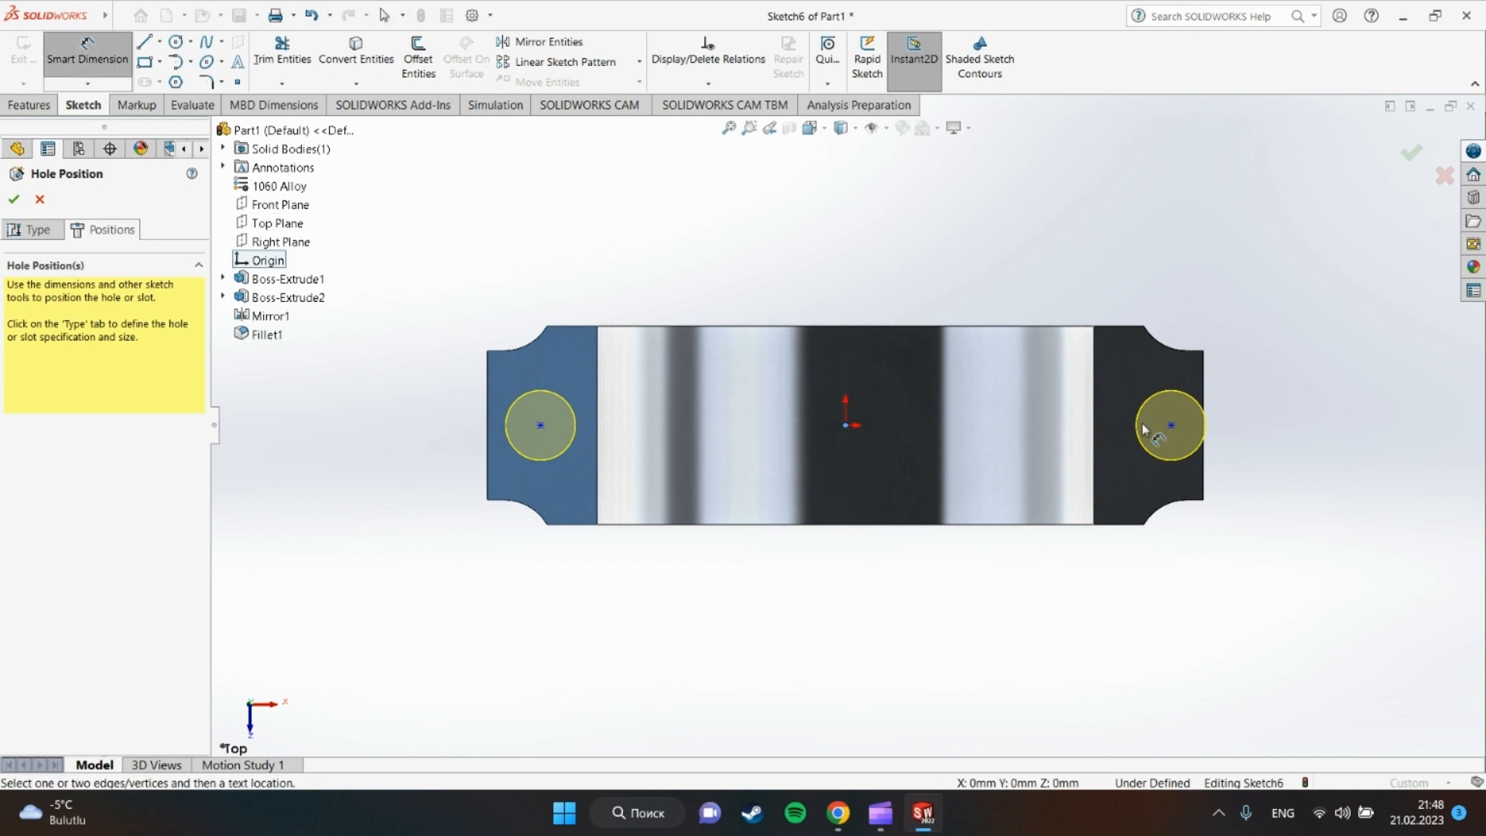
{"action": "left_click", "coordinate": [1172, 424]}
{"action": "left_click", "coordinate": [1056, 240]}
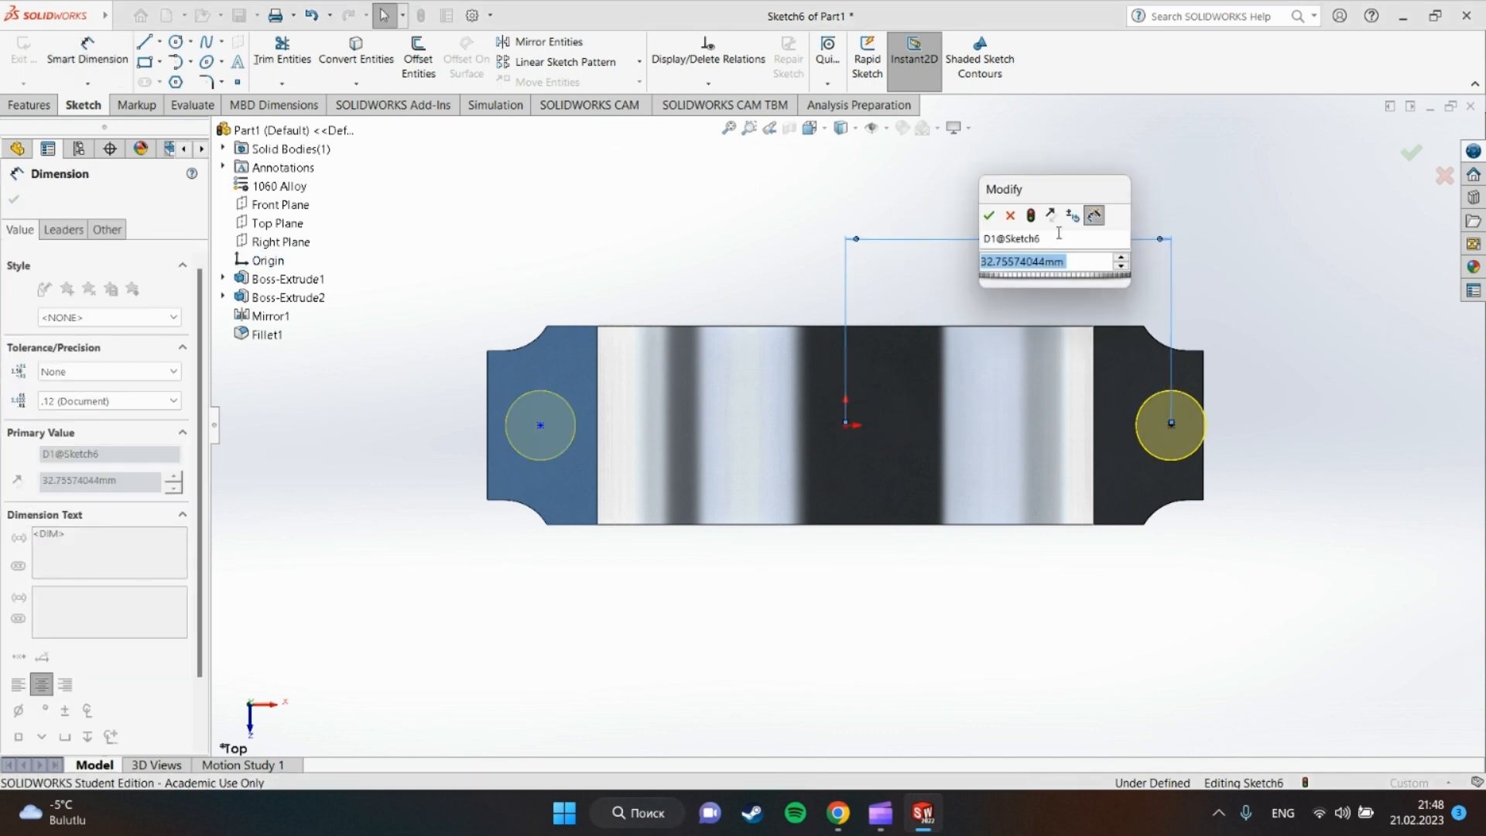
{"action": "type", "text": "30"}
{"action": "key", "text": "Return"}
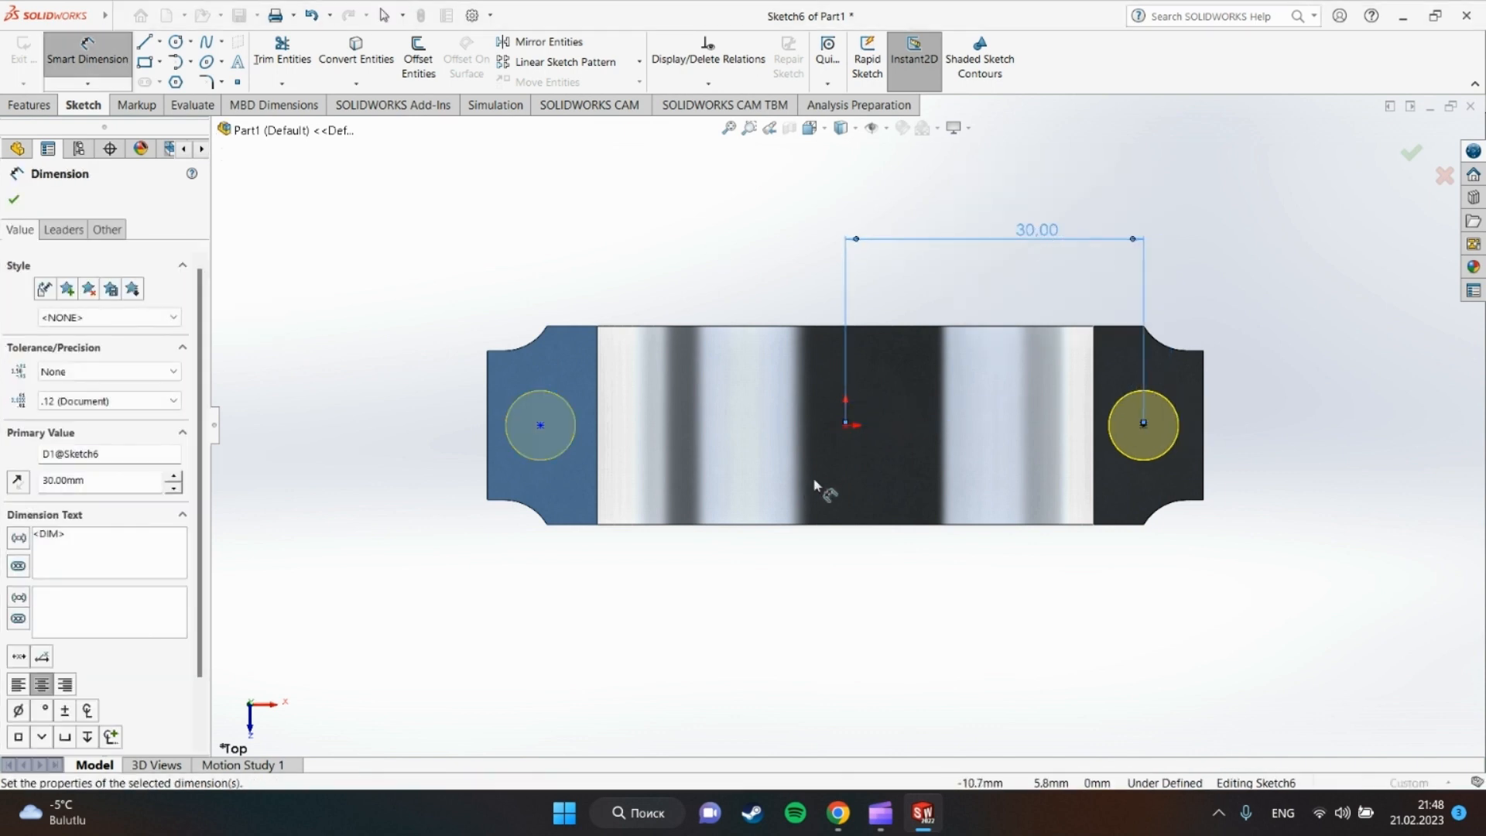
Reattach the dimension's origin end to the left hole's centre and set the spacing between both hole centres to 60 mm.
{"action": "left_click_drag", "start_coordinate": [845, 425], "coordinate": [540, 425]}
{"action": "left_click", "coordinate": [741, 245]}
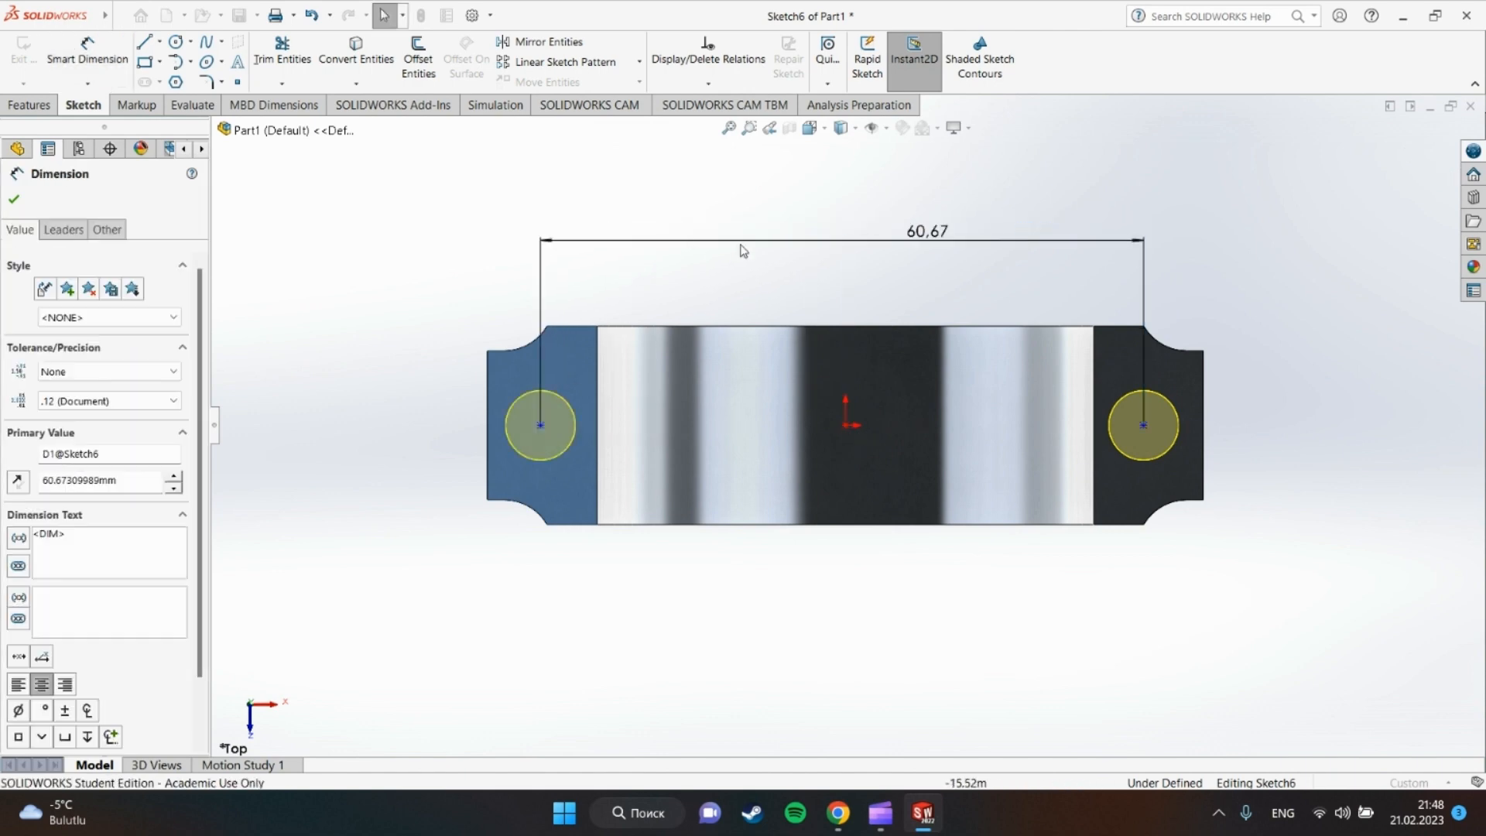
{"action": "left_click", "coordinate": [921, 239]}
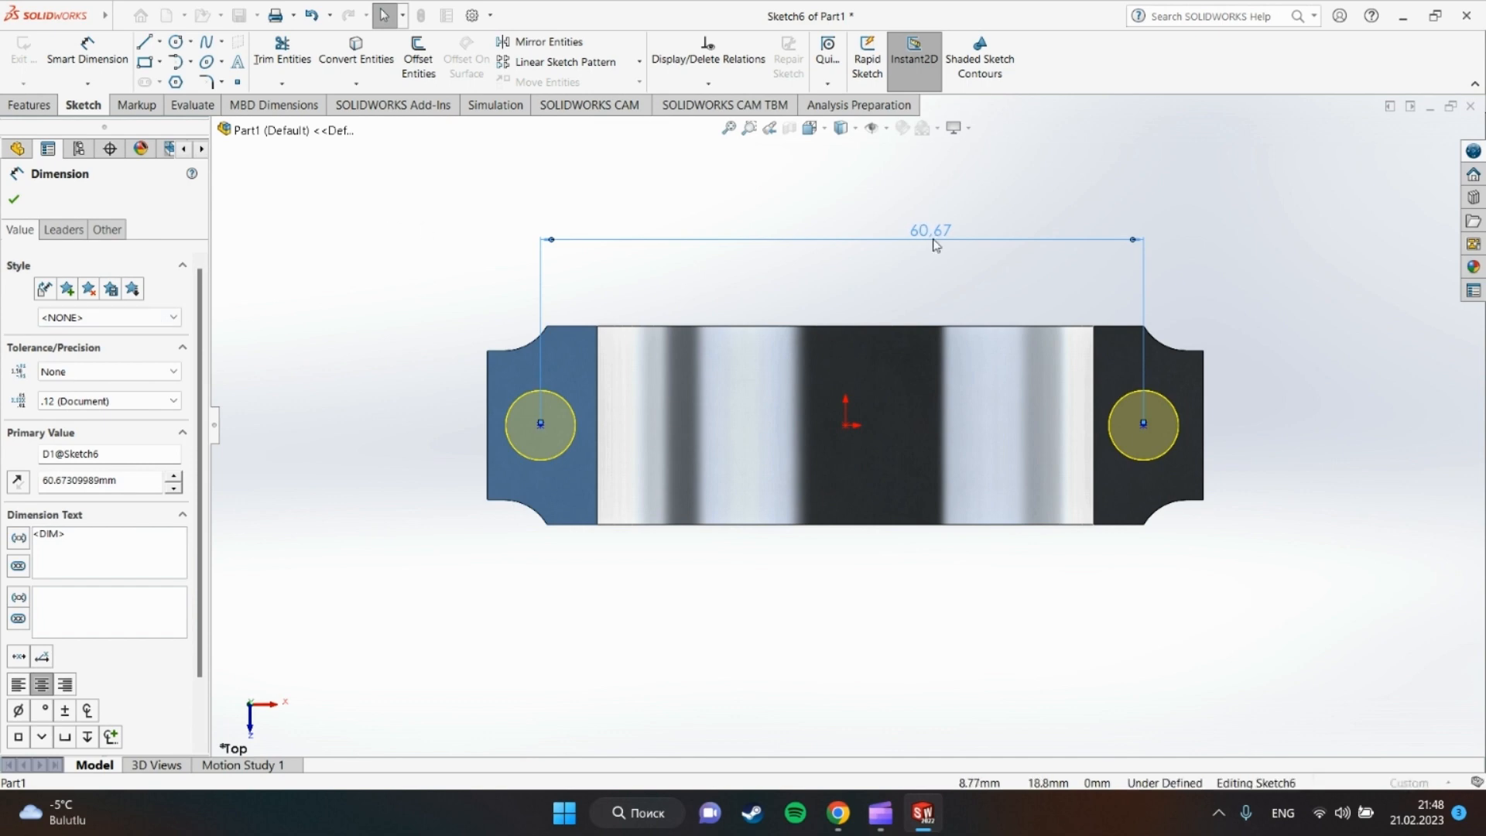
{"action": "double_click", "coordinate": [931, 231]}
{"action": "type", "text": "60"}
{"action": "key", "text": "Return"}
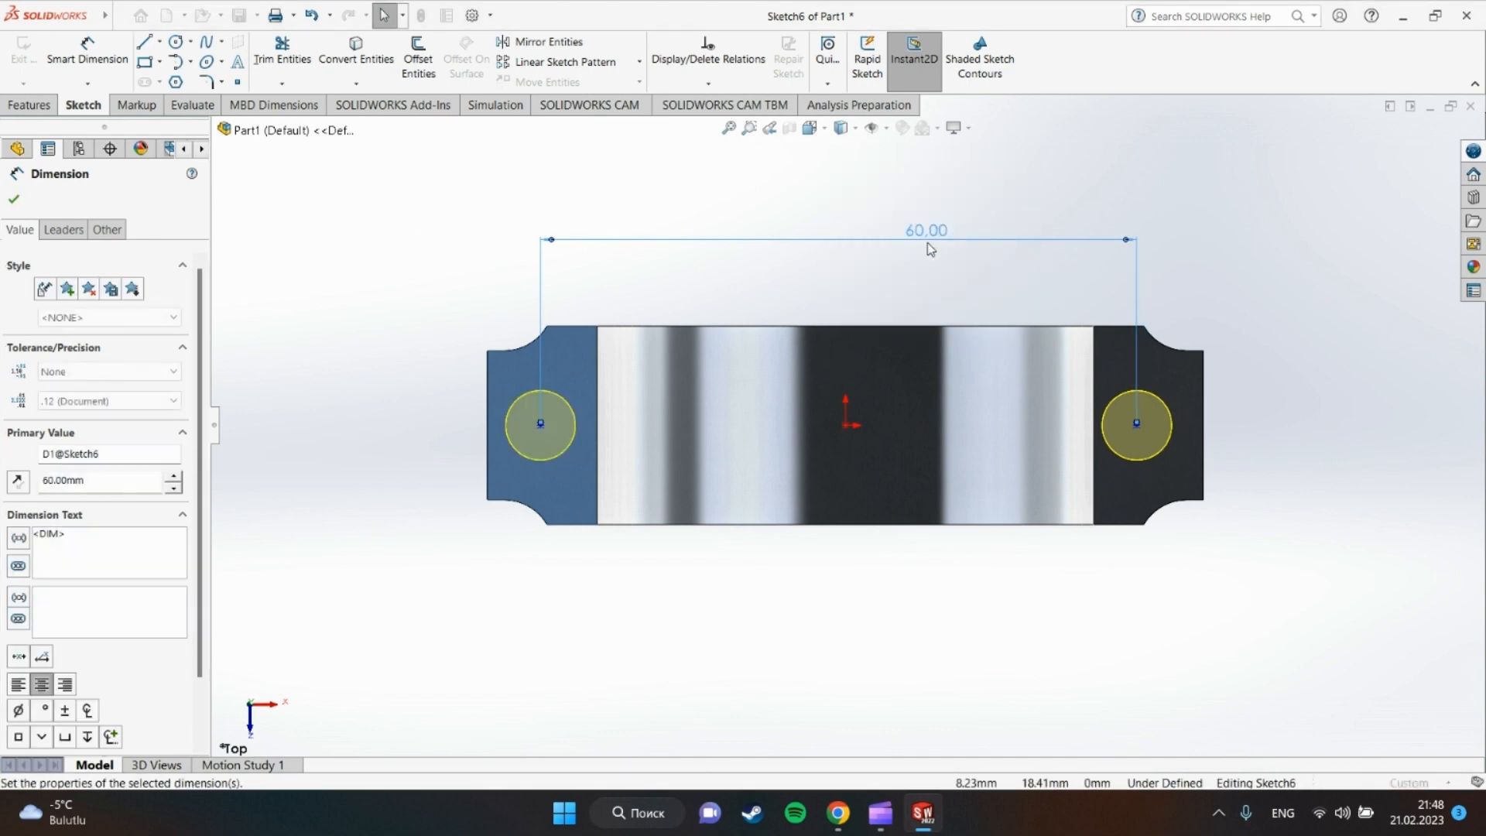
Add a second dimension below the part placing the right hole's centre 30 mm from the origin.
{"action": "left_click", "coordinate": [93, 56]}
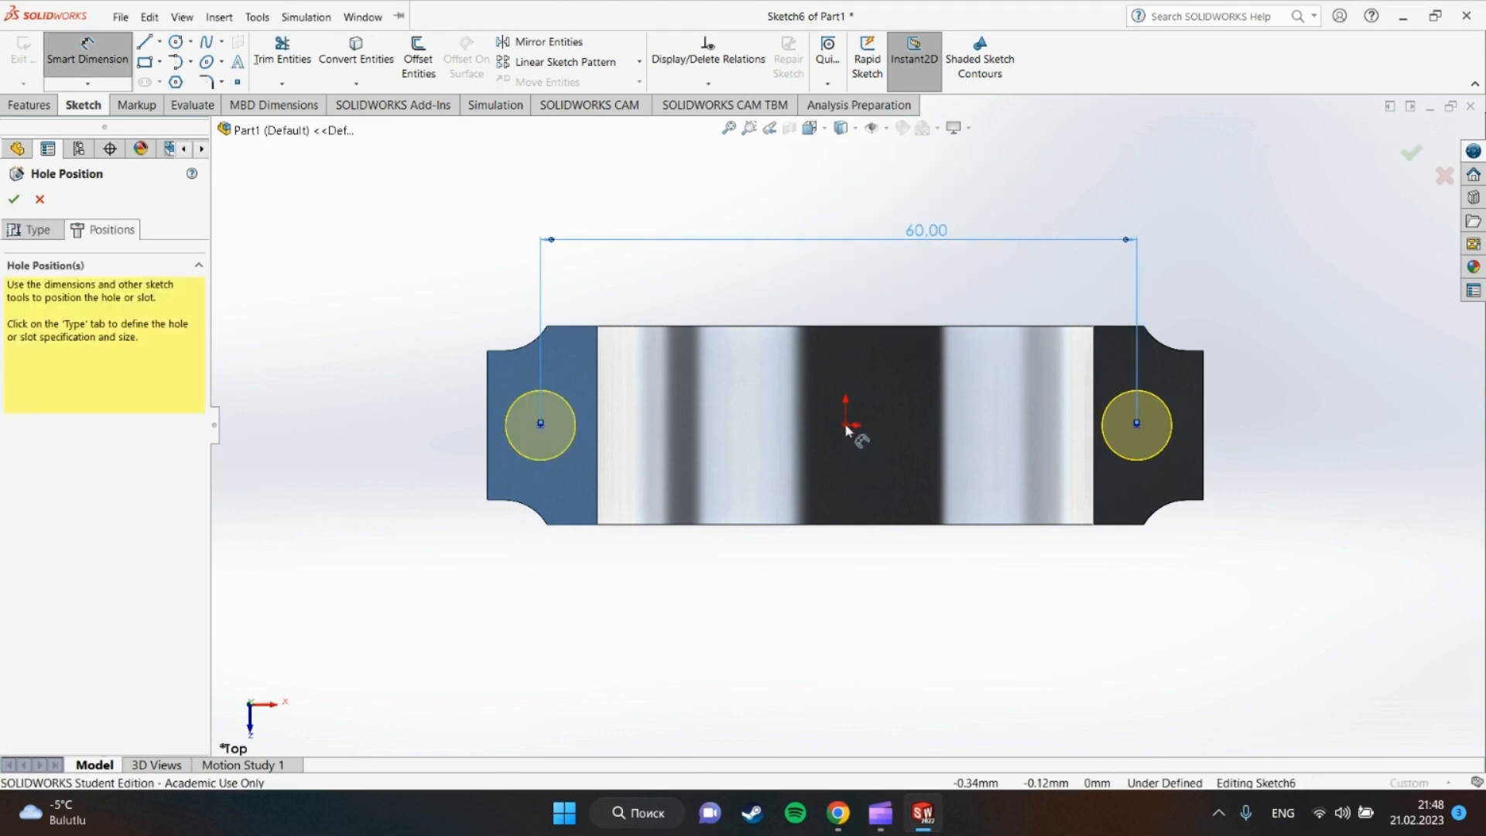
{"action": "left_click", "coordinate": [1136, 425]}
{"action": "left_click", "coordinate": [845, 425]}
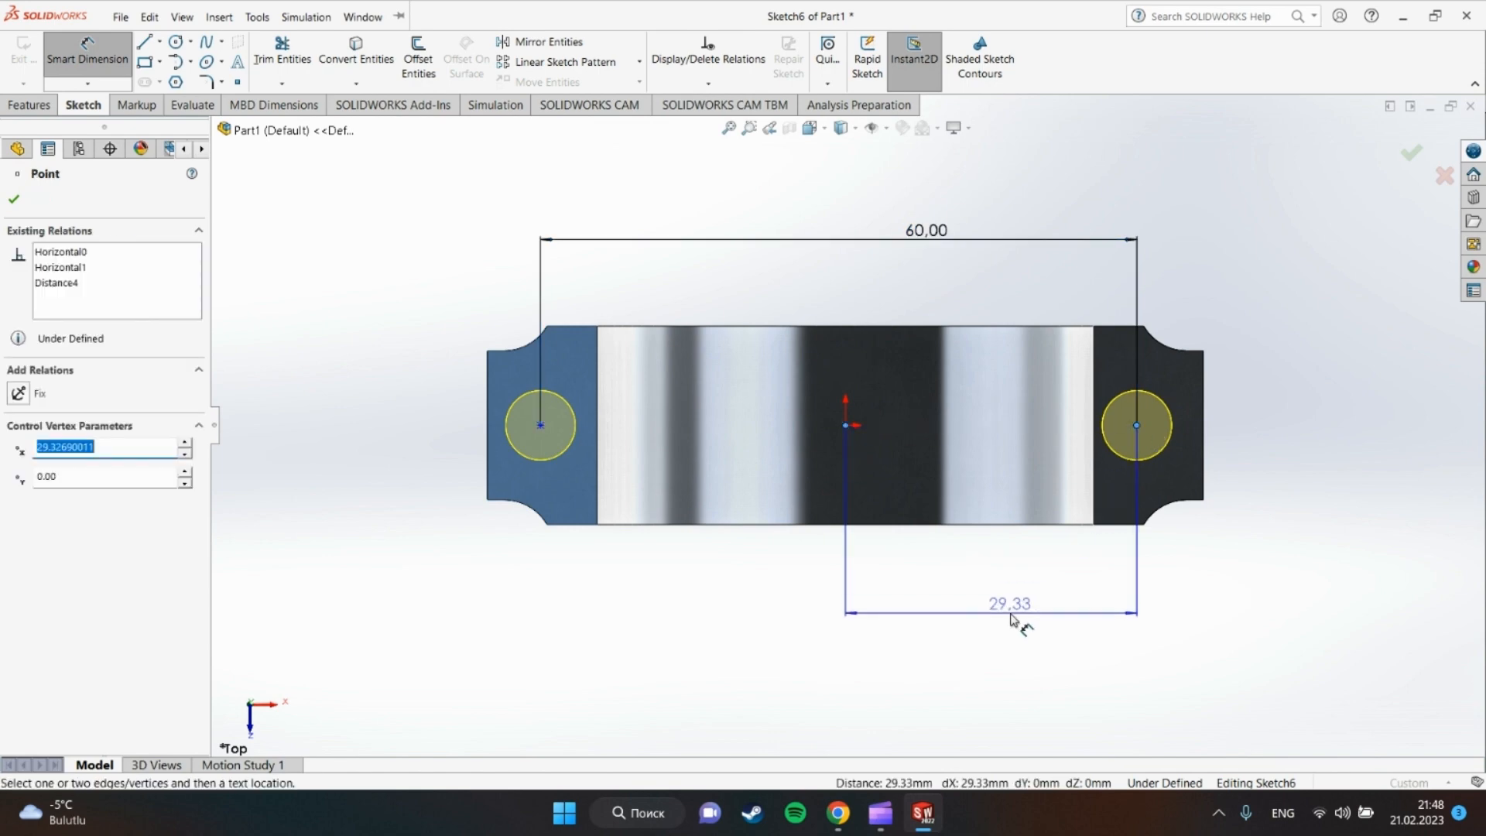
{"action": "left_click", "coordinate": [1011, 611]}
{"action": "type", "text": "30"}
{"action": "key", "text": "Return"}
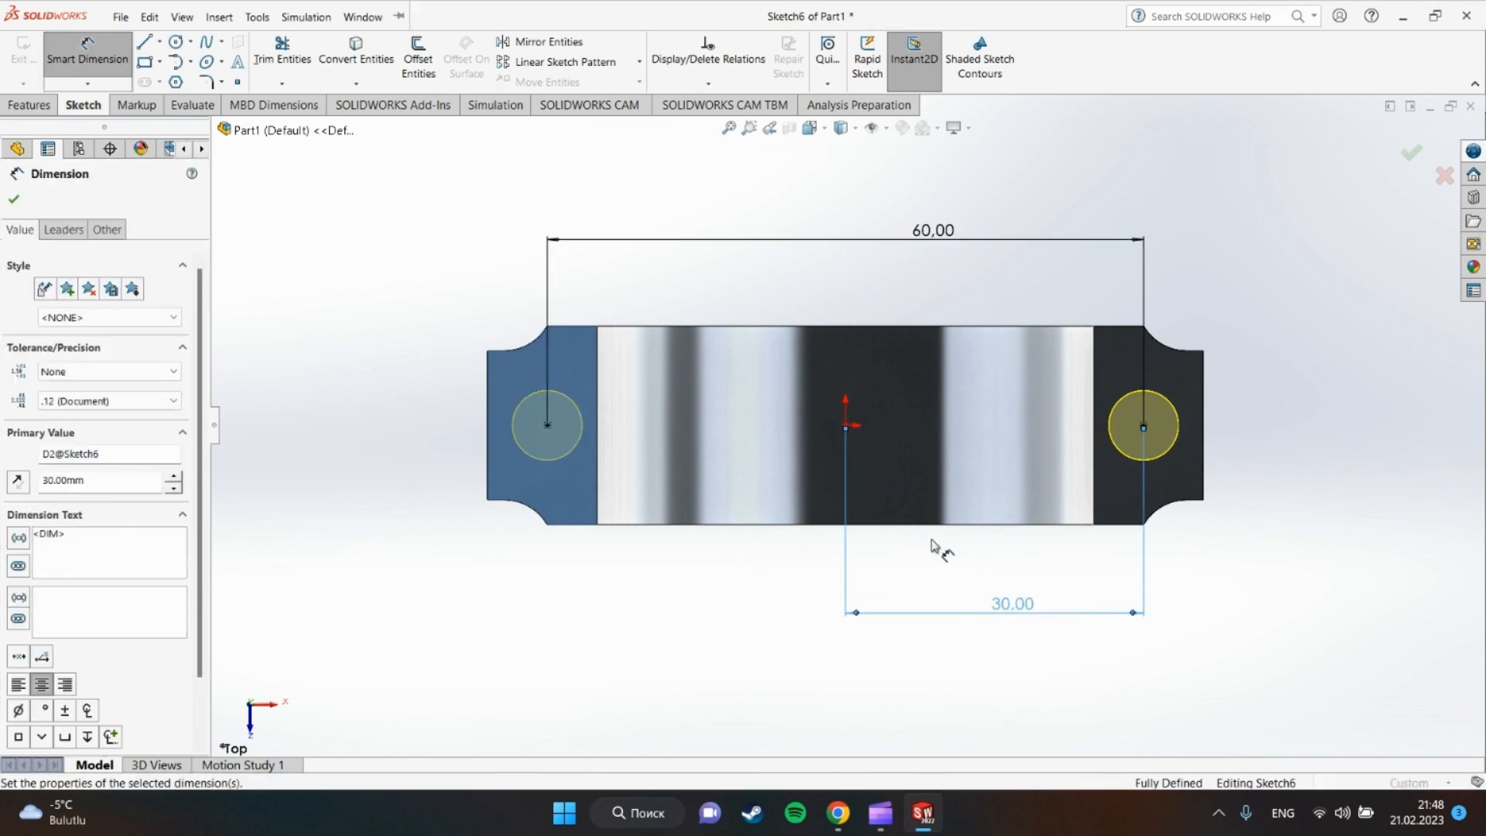
{"action": "left_click", "coordinate": [786, 602]}
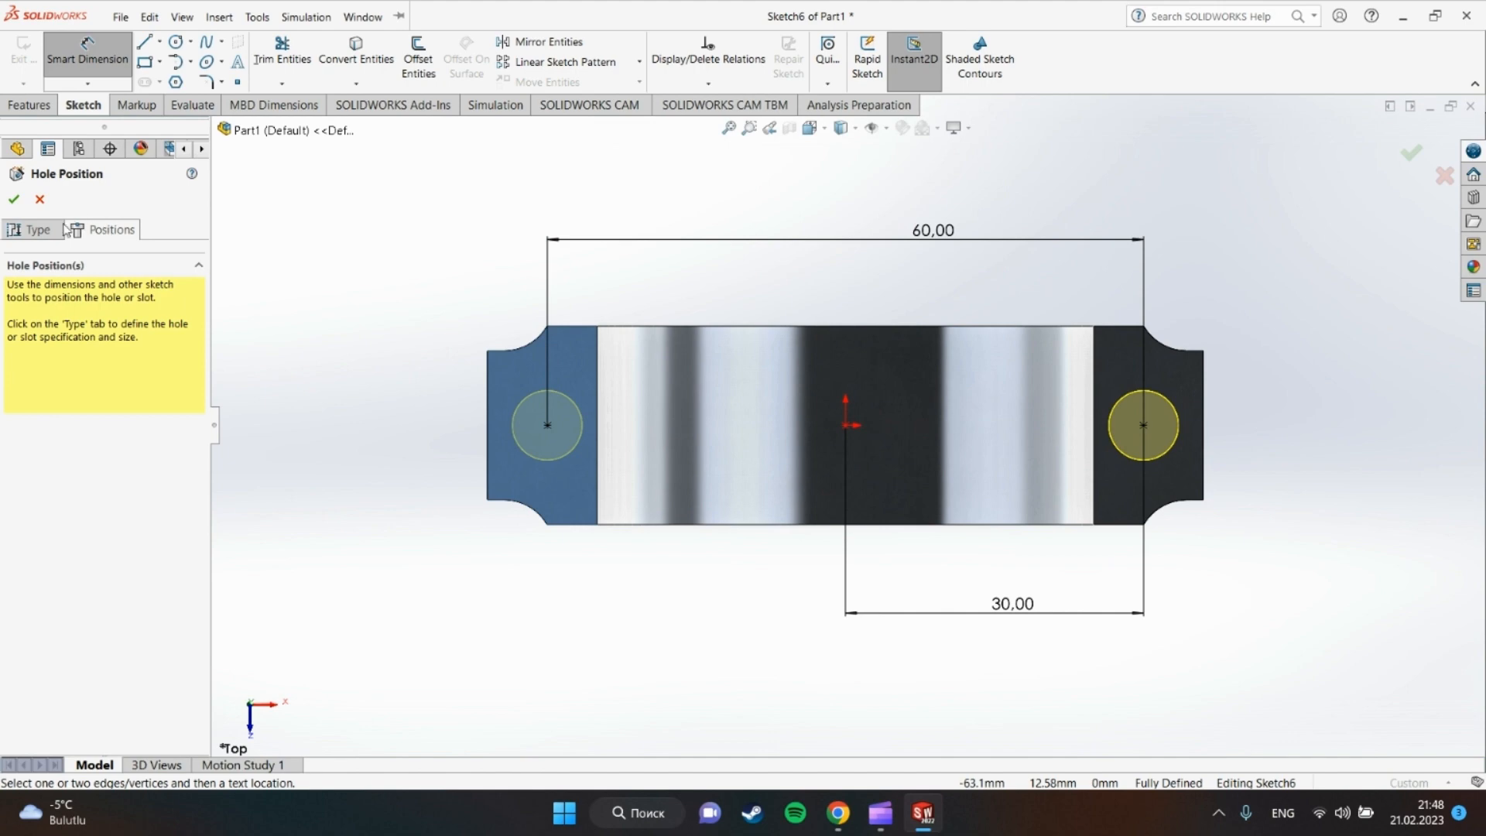
Set the end condition of the Ø7.0 holes to Through All.
{"action": "left_click", "coordinate": [63, 228]}
{"action": "left_click", "coordinate": [86, 642]}
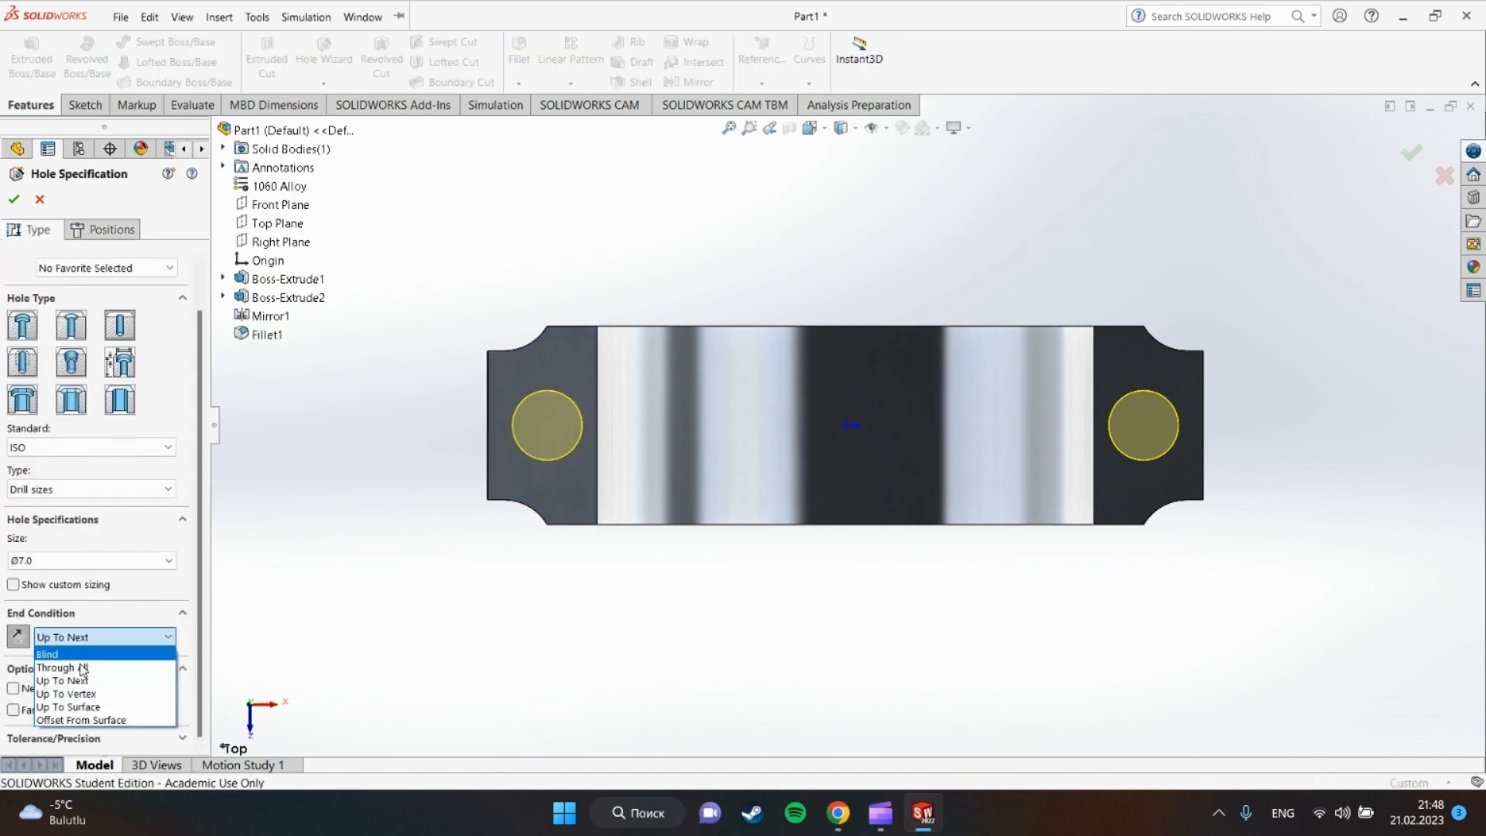
{"action": "left_click", "coordinate": [62, 663]}
{"action": "middle_click_drag", "start_coordinate": [962, 601], "coordinate": [1065, 322]}
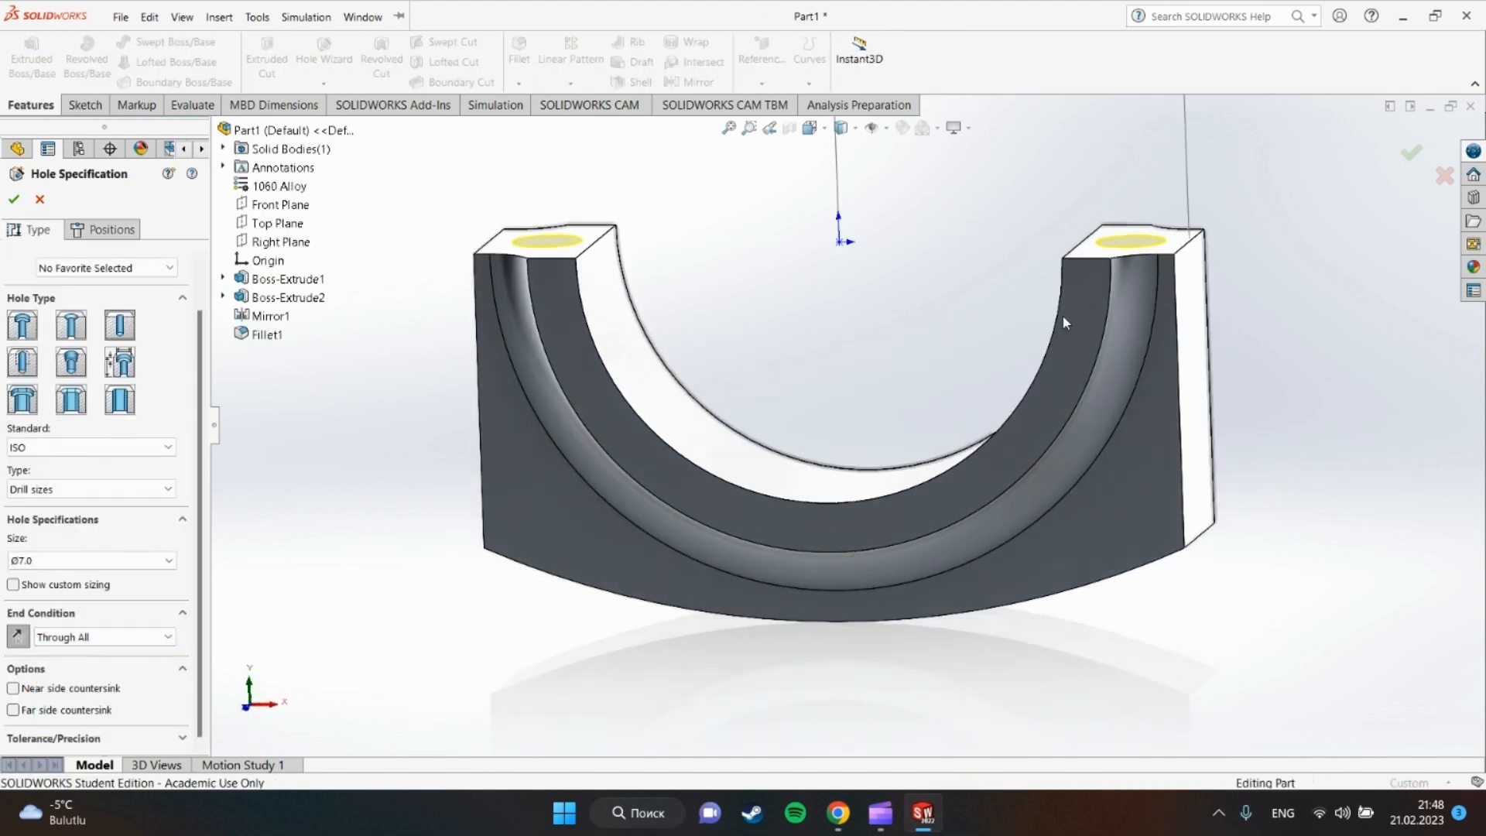
{"action": "scroll", "coordinate": [1071, 333], "scroll_direction": "up", "scroll_amount": 3}
{"action": "scroll", "coordinate": [608, 364], "scroll_direction": "down", "scroll_amount": 2}
{"action": "scroll", "coordinate": [523, 456], "scroll_direction": "up", "scroll_amount": 1}
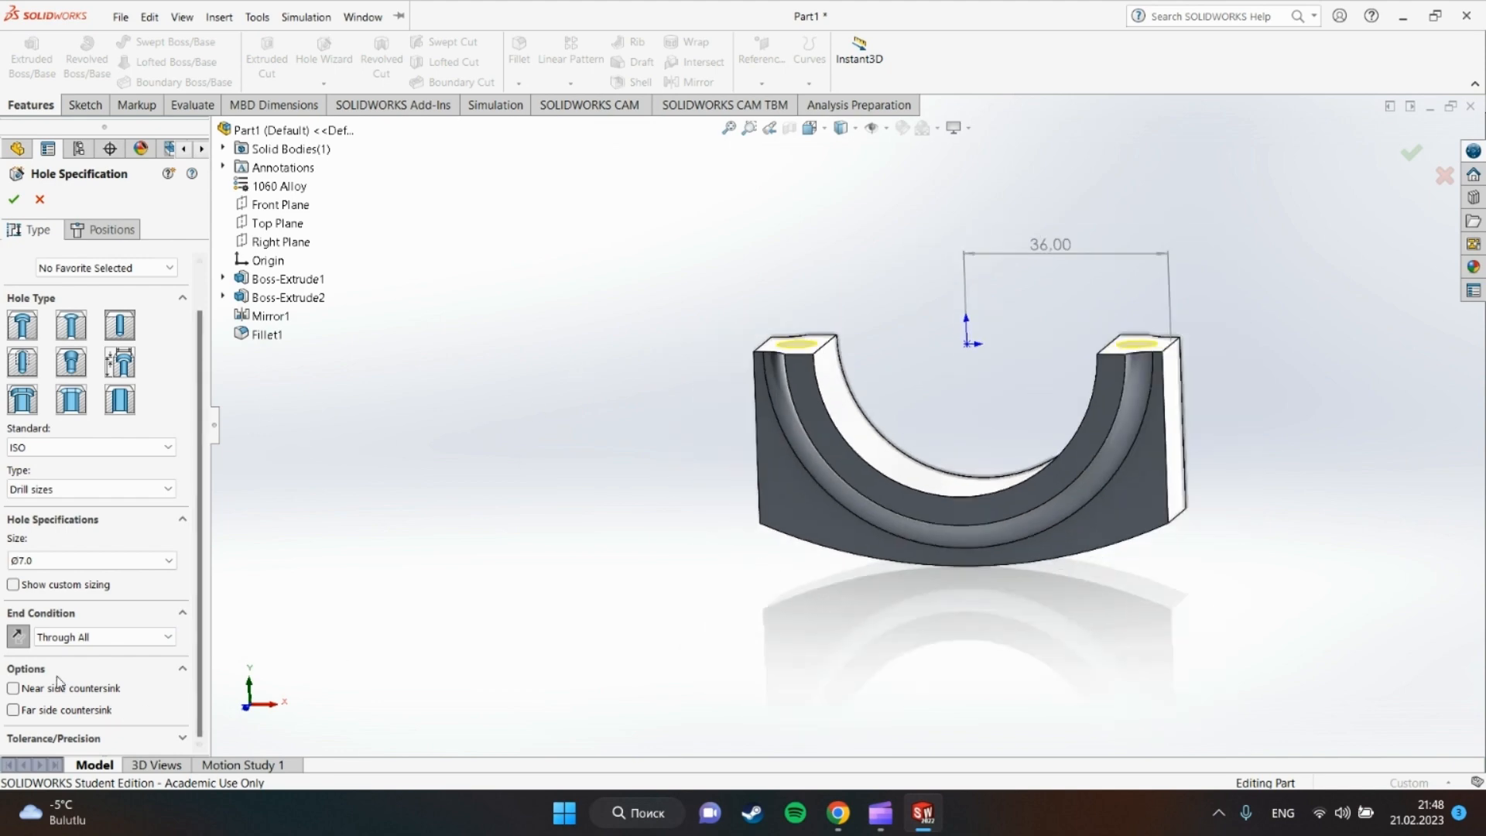
Reverse the hole direction so both holes run down through the body, and create the hole feature.
{"action": "left_click", "coordinate": [23, 639]}
{"action": "scroll", "coordinate": [1310, 625], "scroll_direction": "up", "scroll_amount": 2}
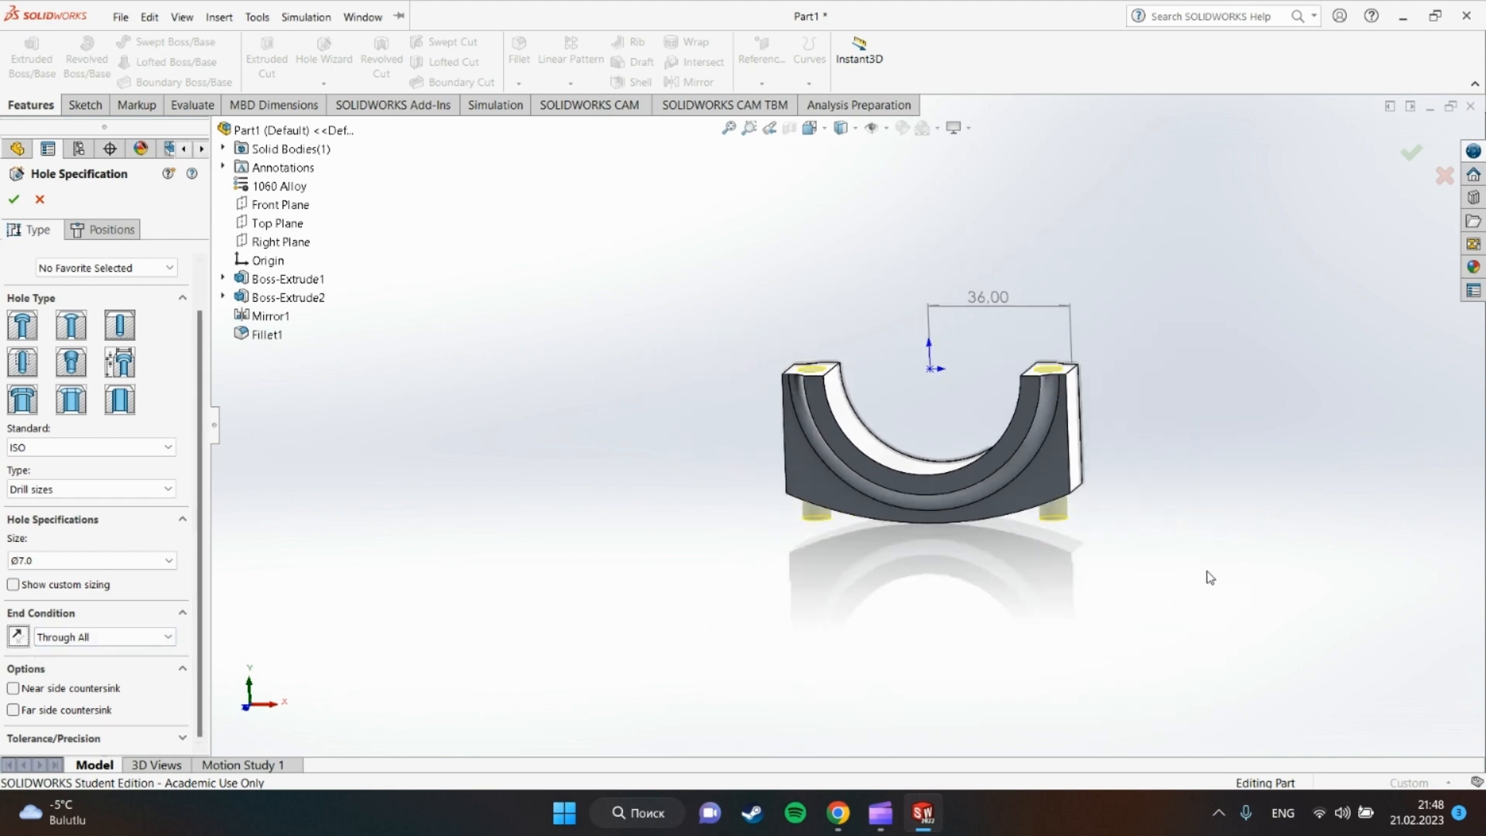
{"action": "scroll", "coordinate": [1210, 578], "scroll_direction": "down", "scroll_amount": 1}
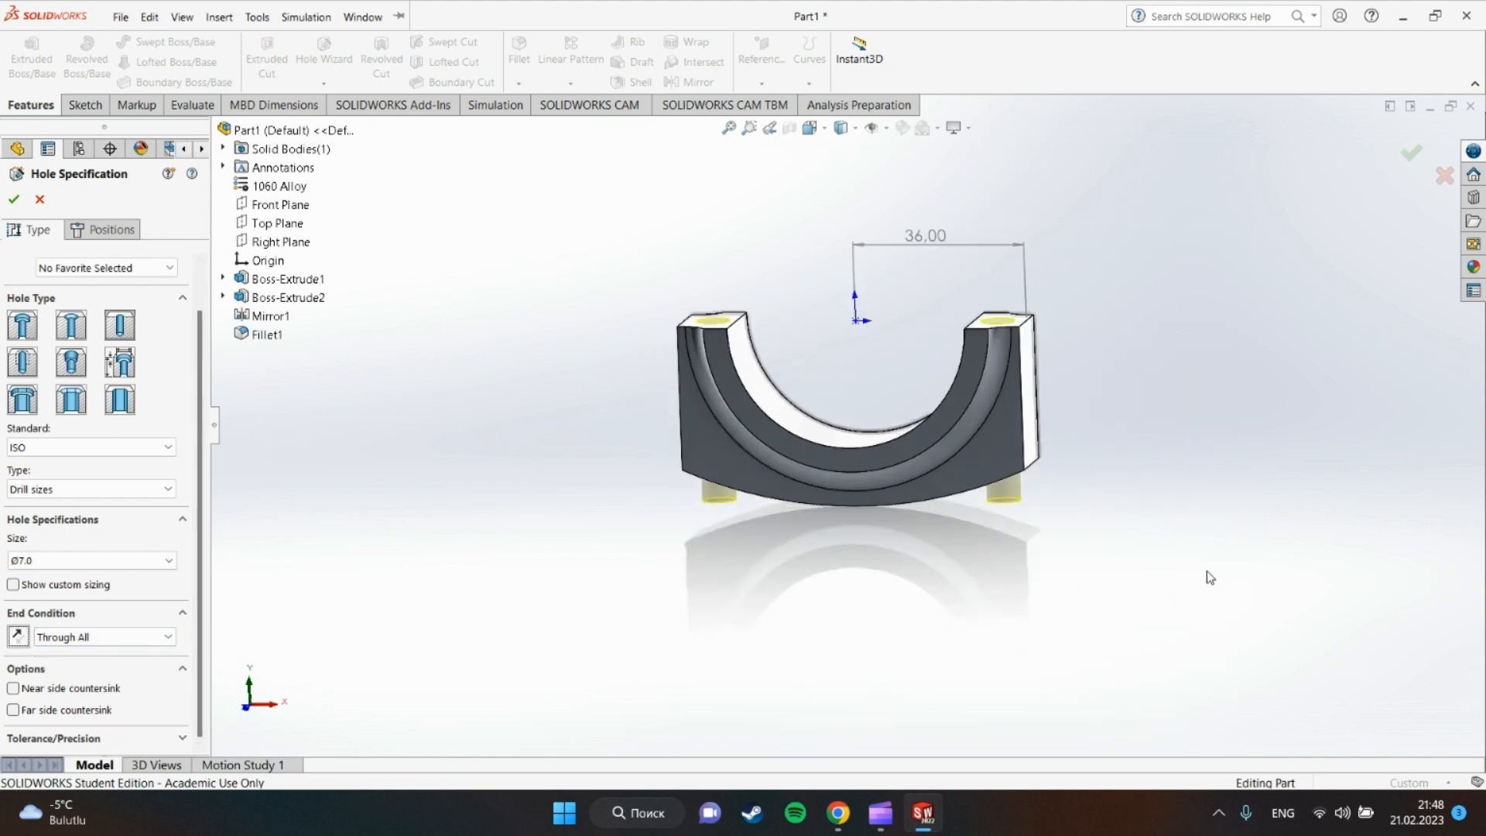
{"action": "left_click", "coordinate": [13, 200]}
Start a reference plane with the Top Plane as its first reference.
{"action": "middle_click_drag", "start_coordinate": [1190, 359], "coordinate": [1199, 565]}
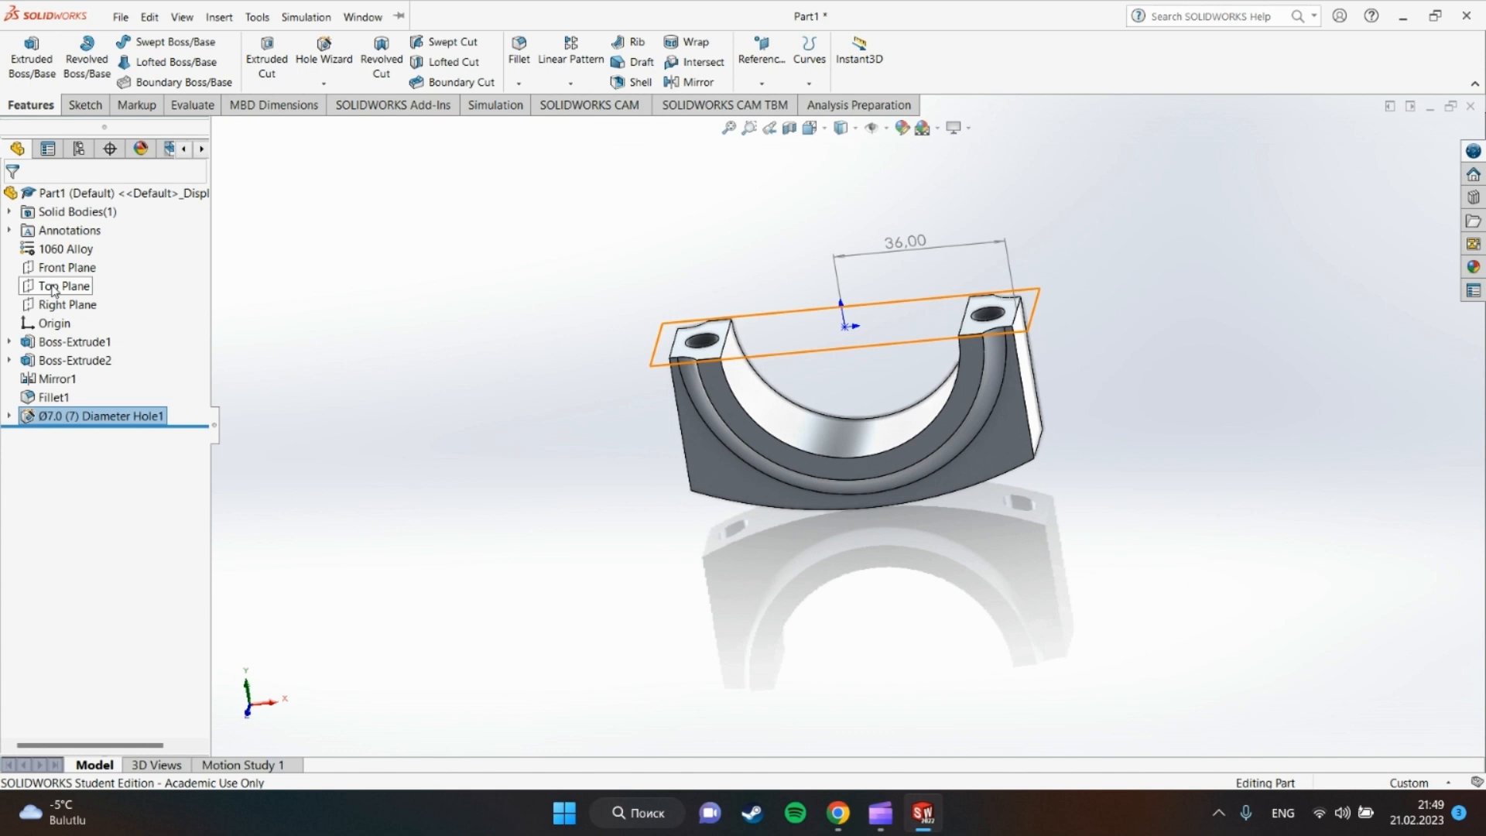
{"action": "left_click", "coordinate": [54, 286]}
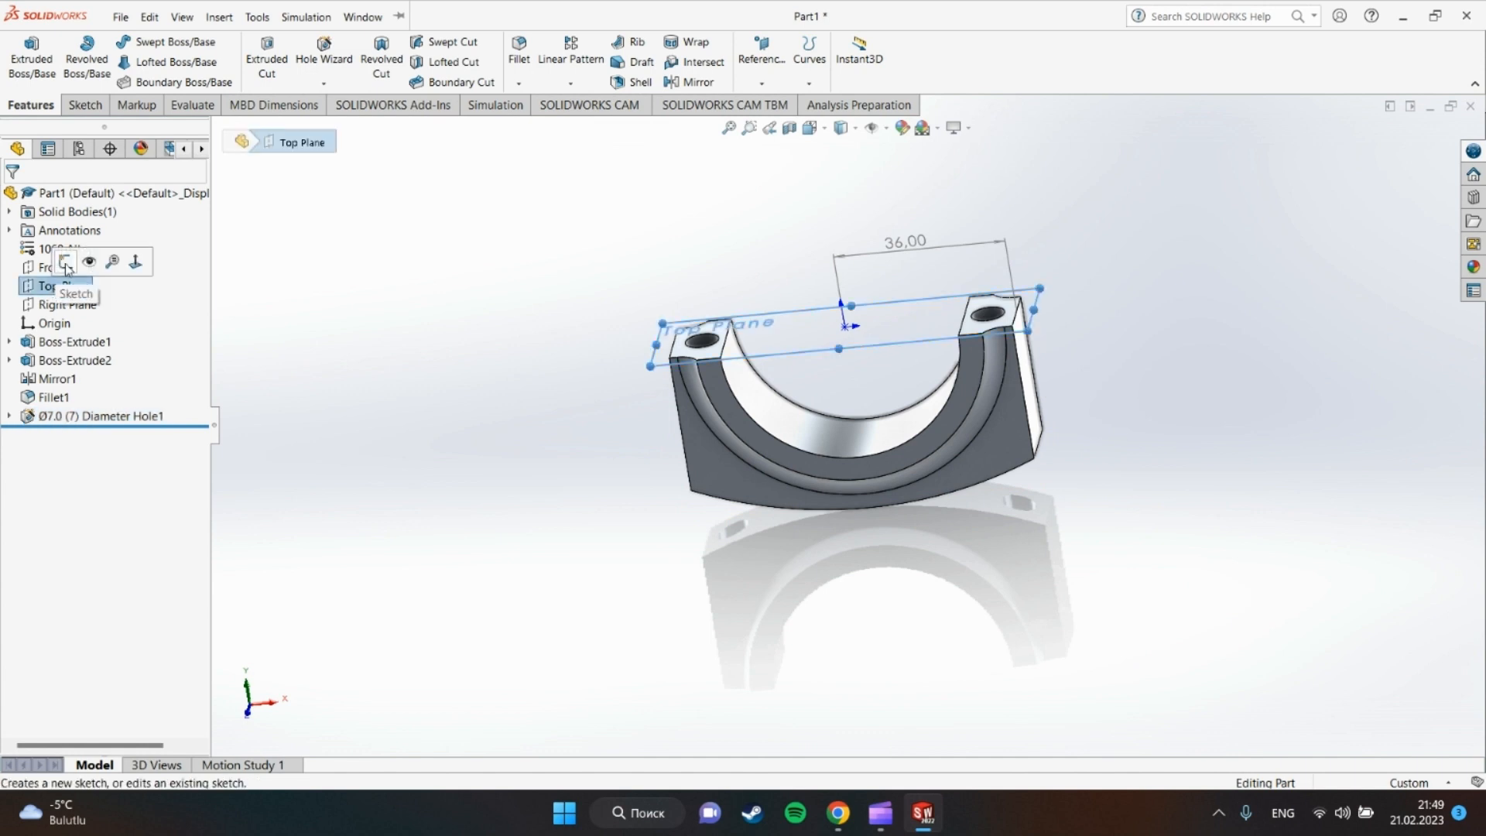
{"action": "left_click", "coordinate": [256, 16]}
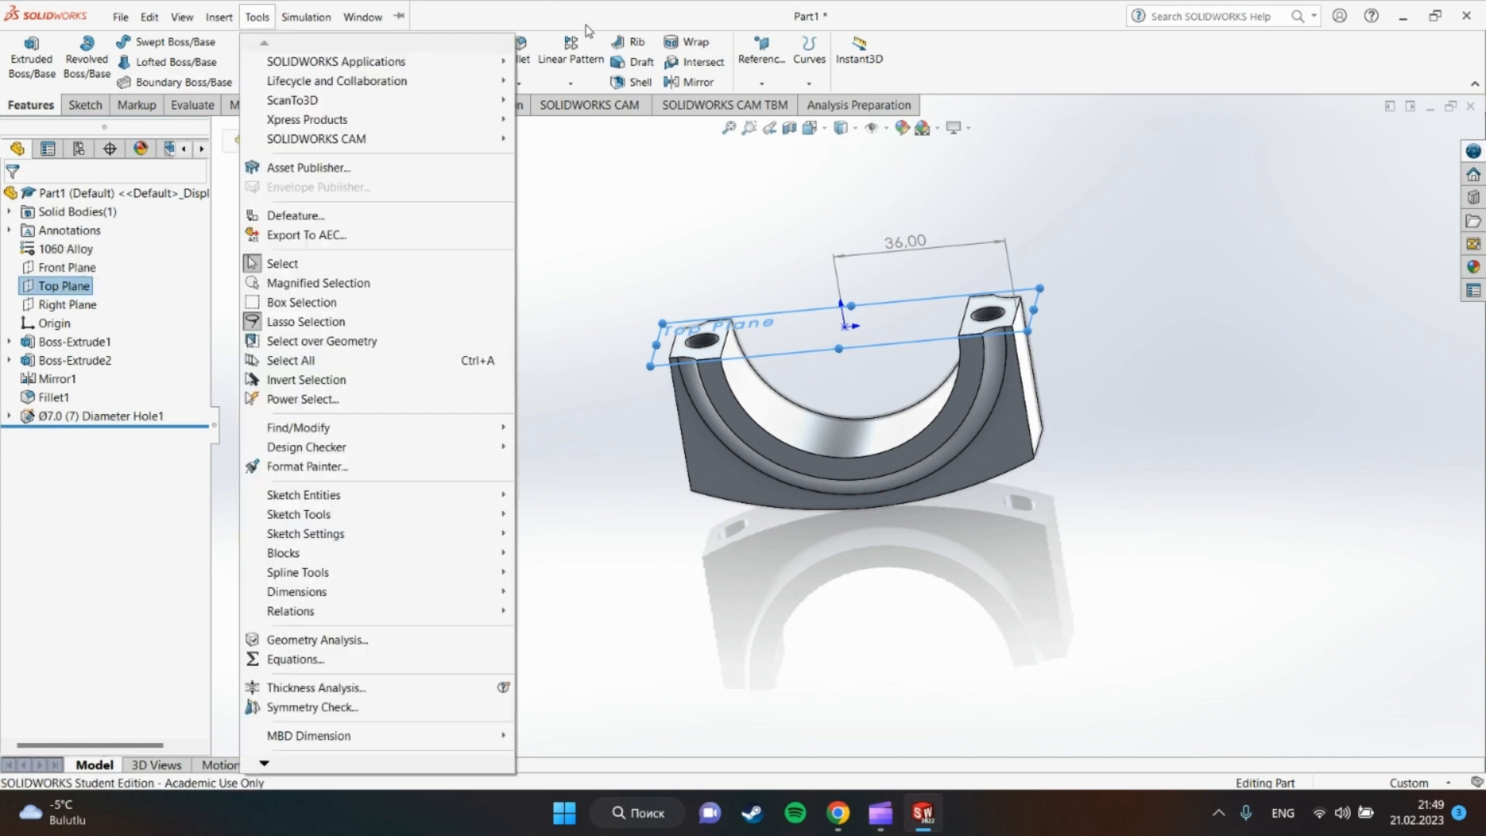
{"action": "left_click", "coordinate": [770, 86]}
{"action": "left_click", "coordinate": [772, 99]}
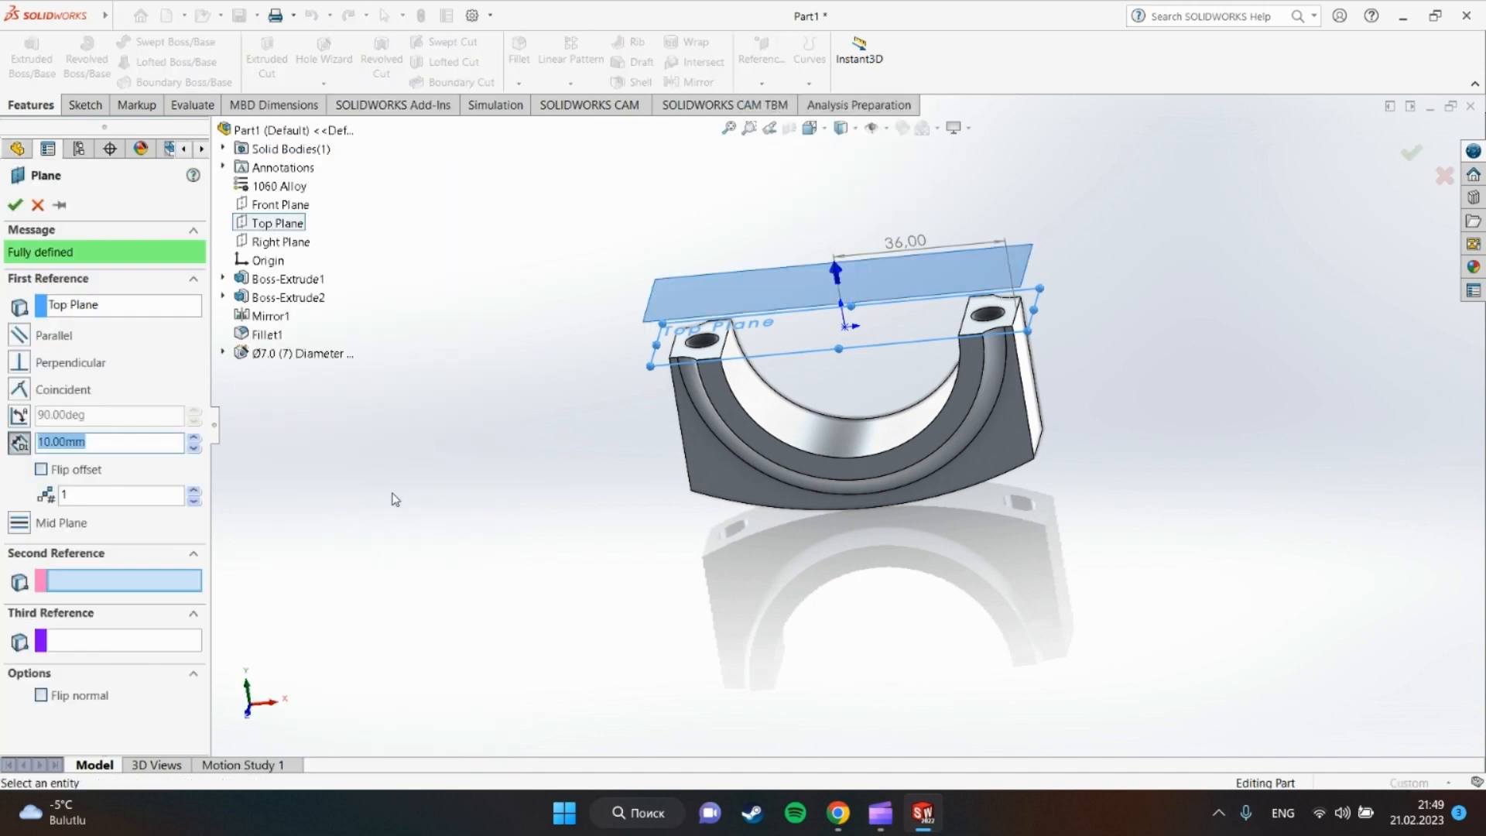
Use the lower front corner vertex of the body as the plane's second reference and create the parallel plane.
{"action": "left_click", "coordinate": [91, 584]}
{"action": "scroll", "coordinate": [705, 502], "scroll_direction": "down", "scroll_amount": 3}
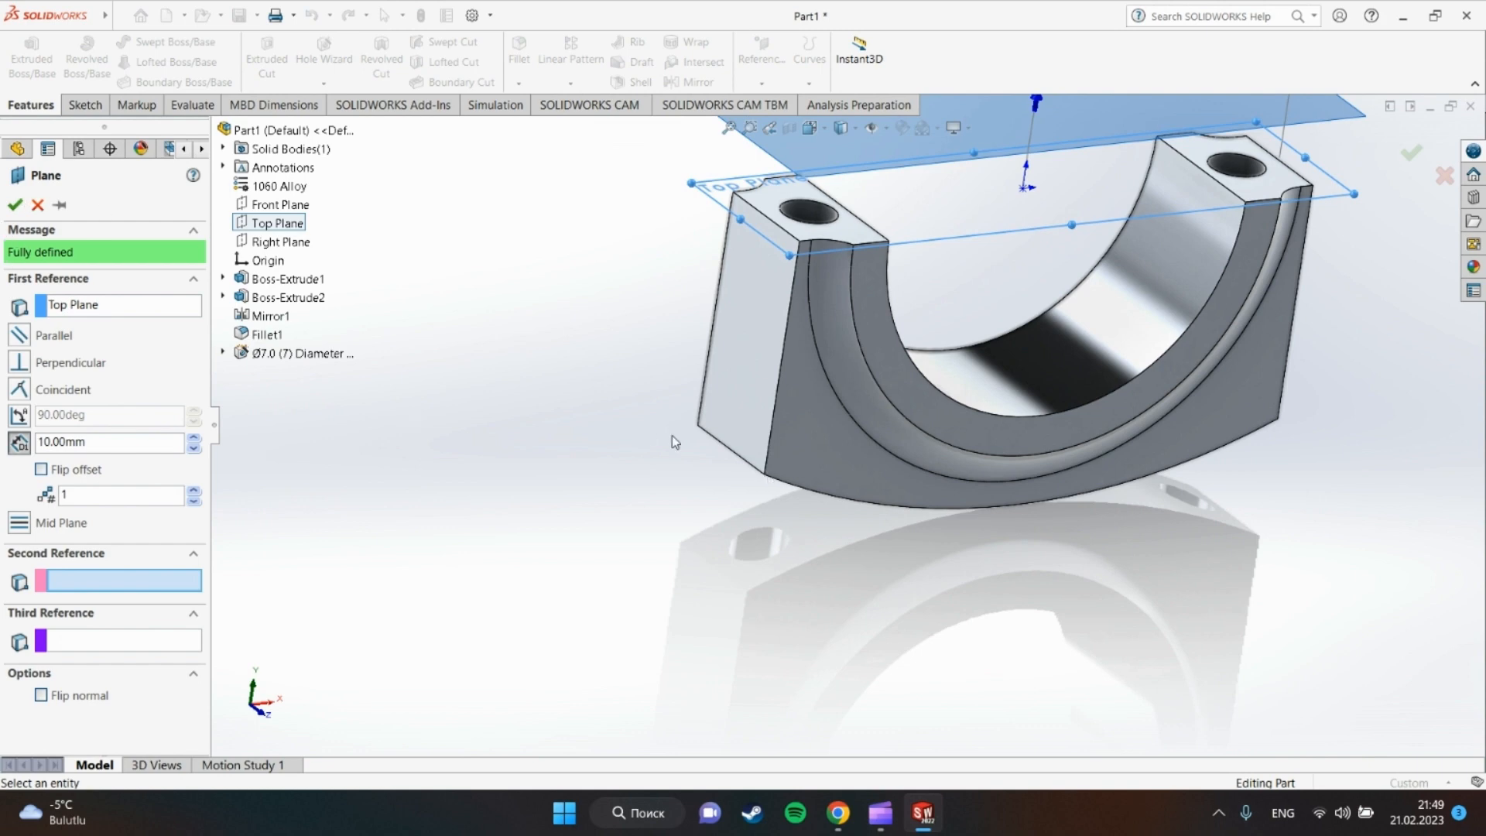
{"action": "scroll", "coordinate": [696, 441], "scroll_direction": "down", "scroll_amount": 5}
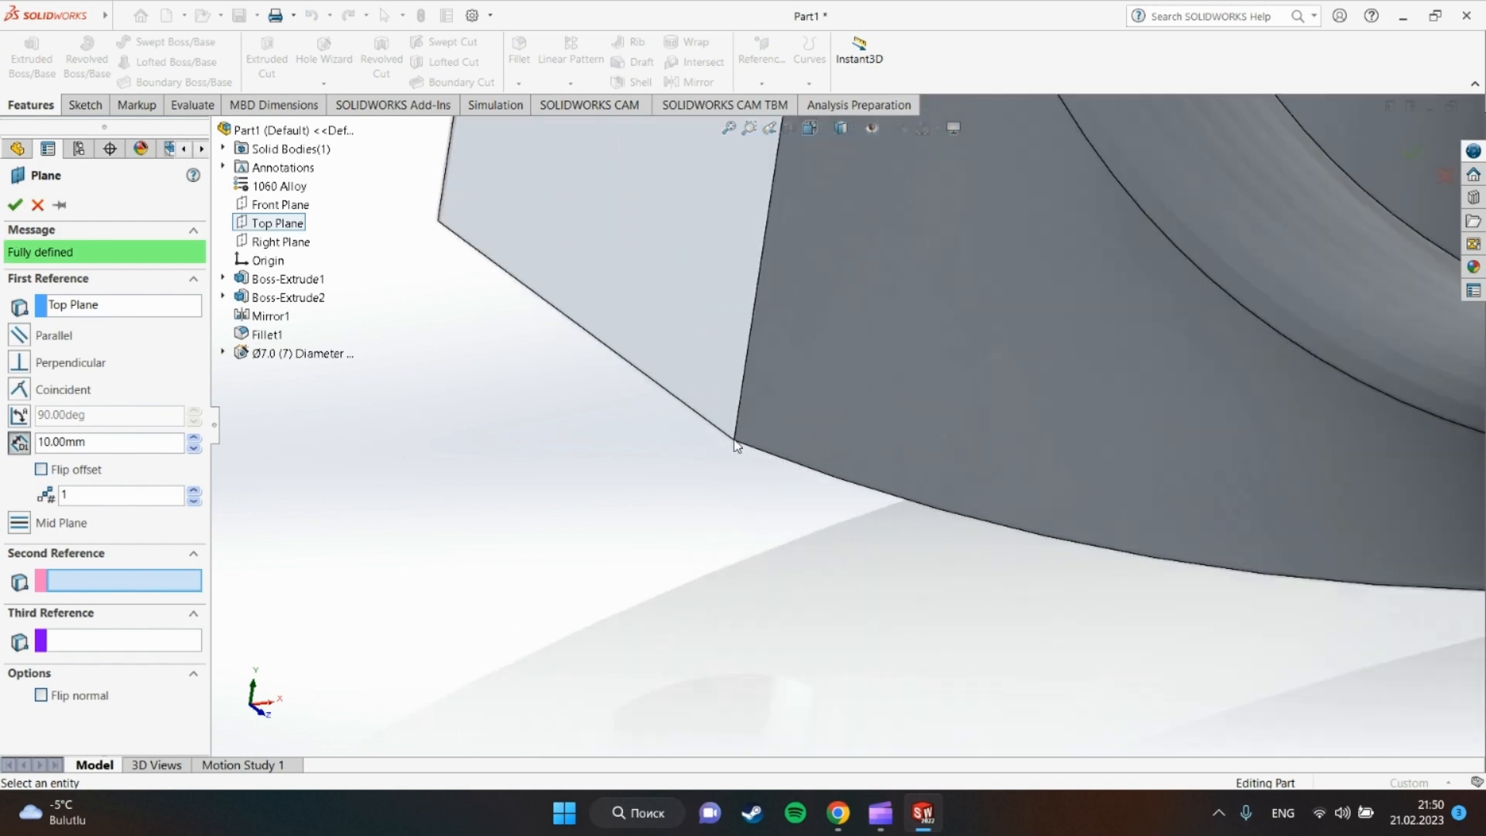
{"action": "left_click", "coordinate": [735, 441]}
{"action": "scroll", "coordinate": [611, 425], "scroll_direction": "up", "scroll_amount": 8}
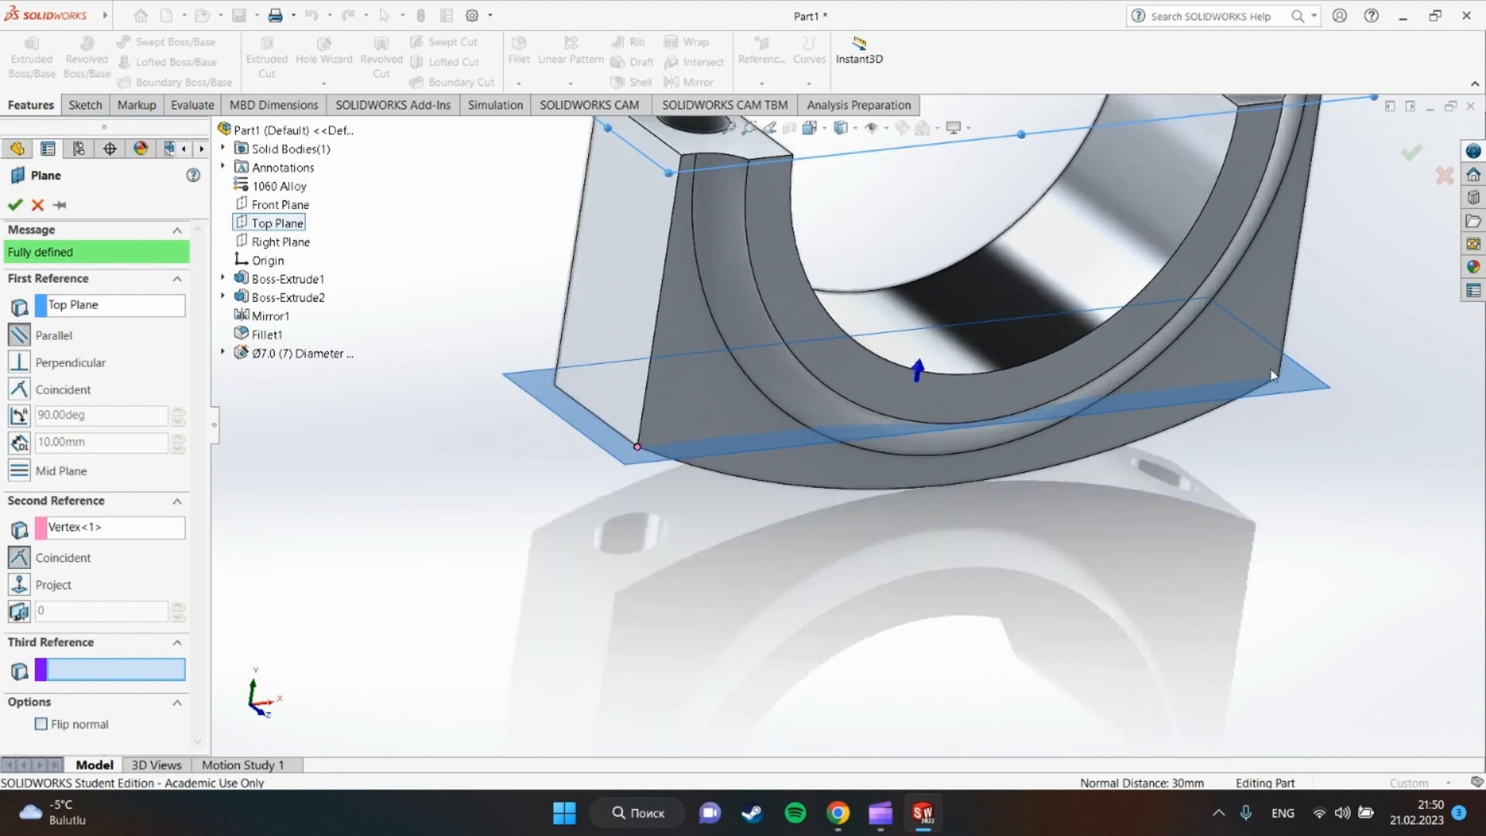
{"action": "scroll", "coordinate": [1270, 375], "scroll_direction": "up", "scroll_amount": 6}
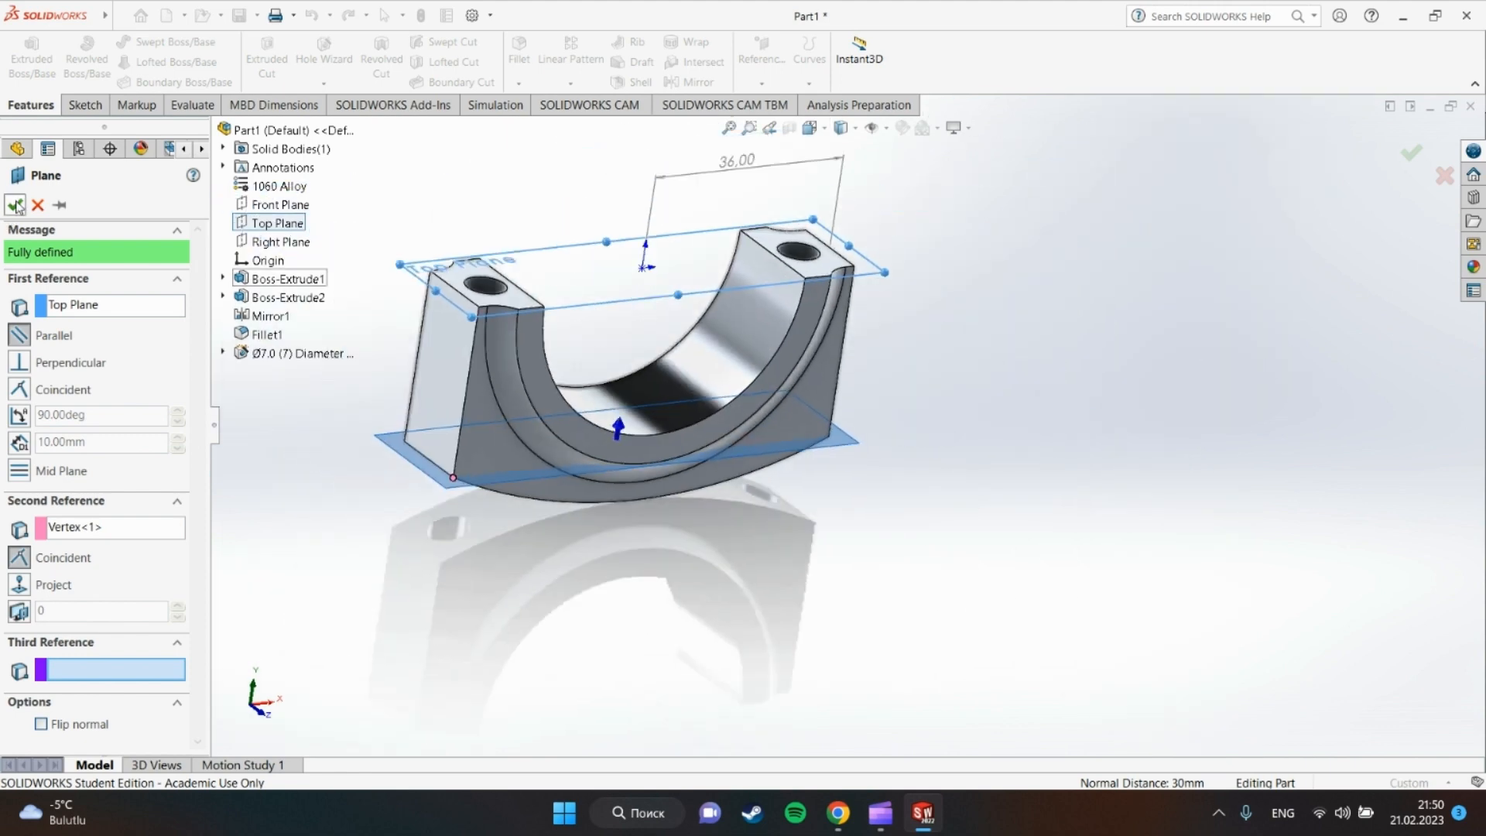
{"action": "left_click", "coordinate": [15, 204]}
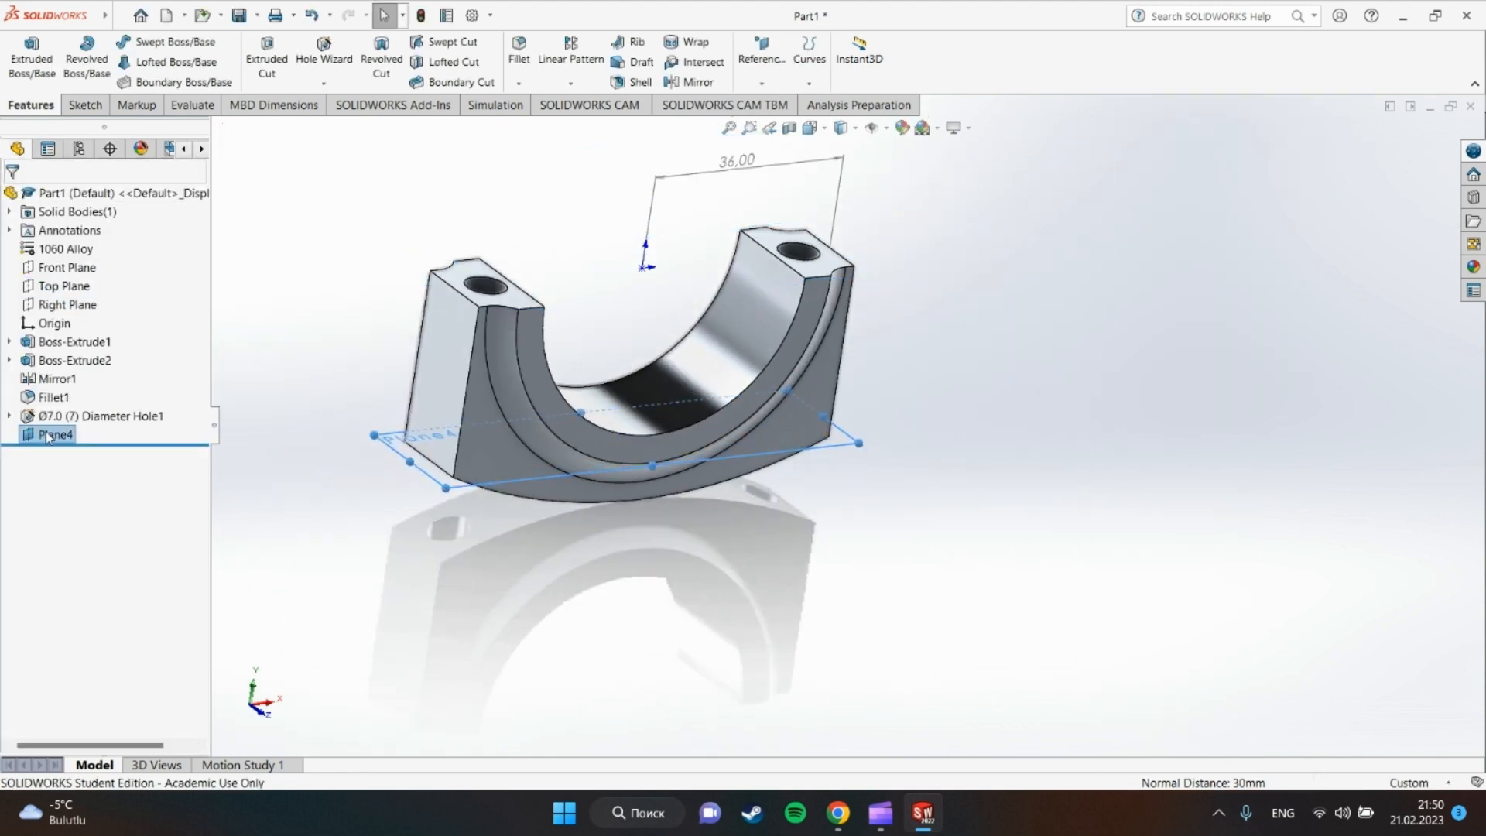
Orient the view normal to the new reference plane and start a sketch on it.
{"action": "right_click", "coordinate": [48, 438]}
{"action": "left_click", "coordinate": [133, 421]}
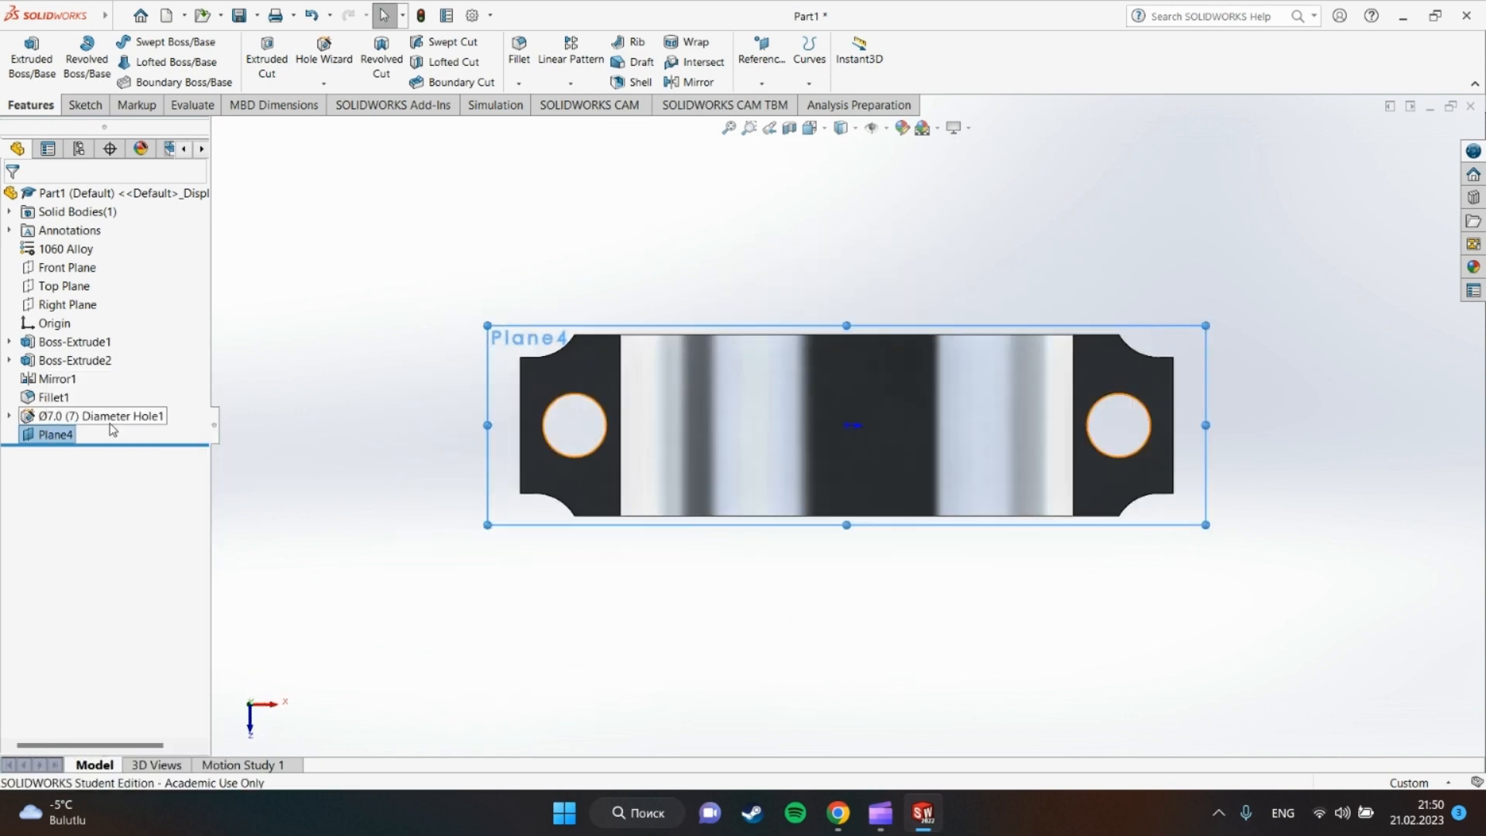
{"action": "right_click", "coordinate": [66, 432]}
{"action": "left_click", "coordinate": [70, 409]}
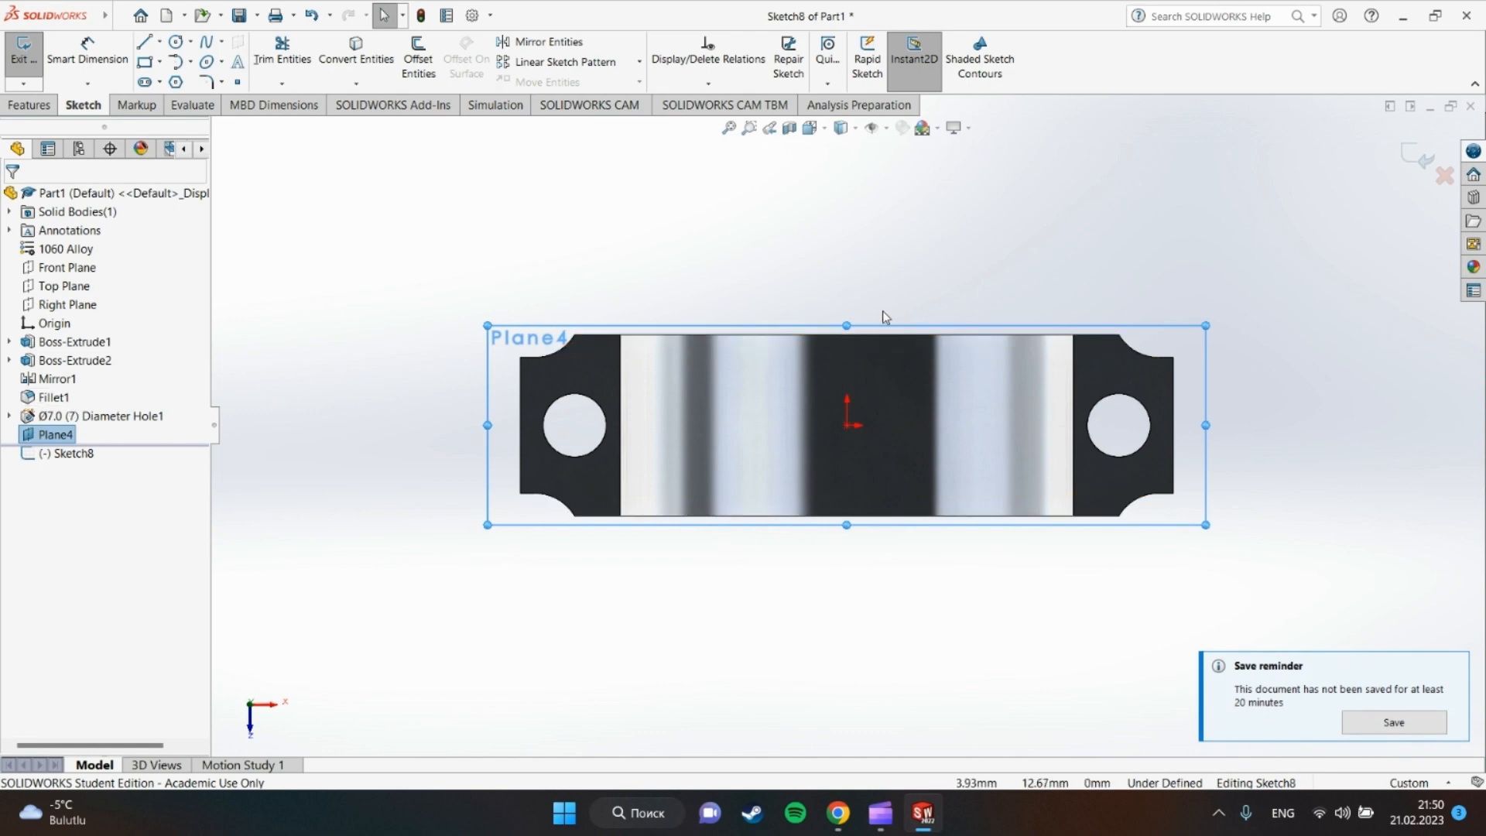
Sketch a corner rectangle about 40 mm tall enclosing the right-hand hole and extending past the part's outer end.
{"action": "left_click", "coordinate": [147, 63]}
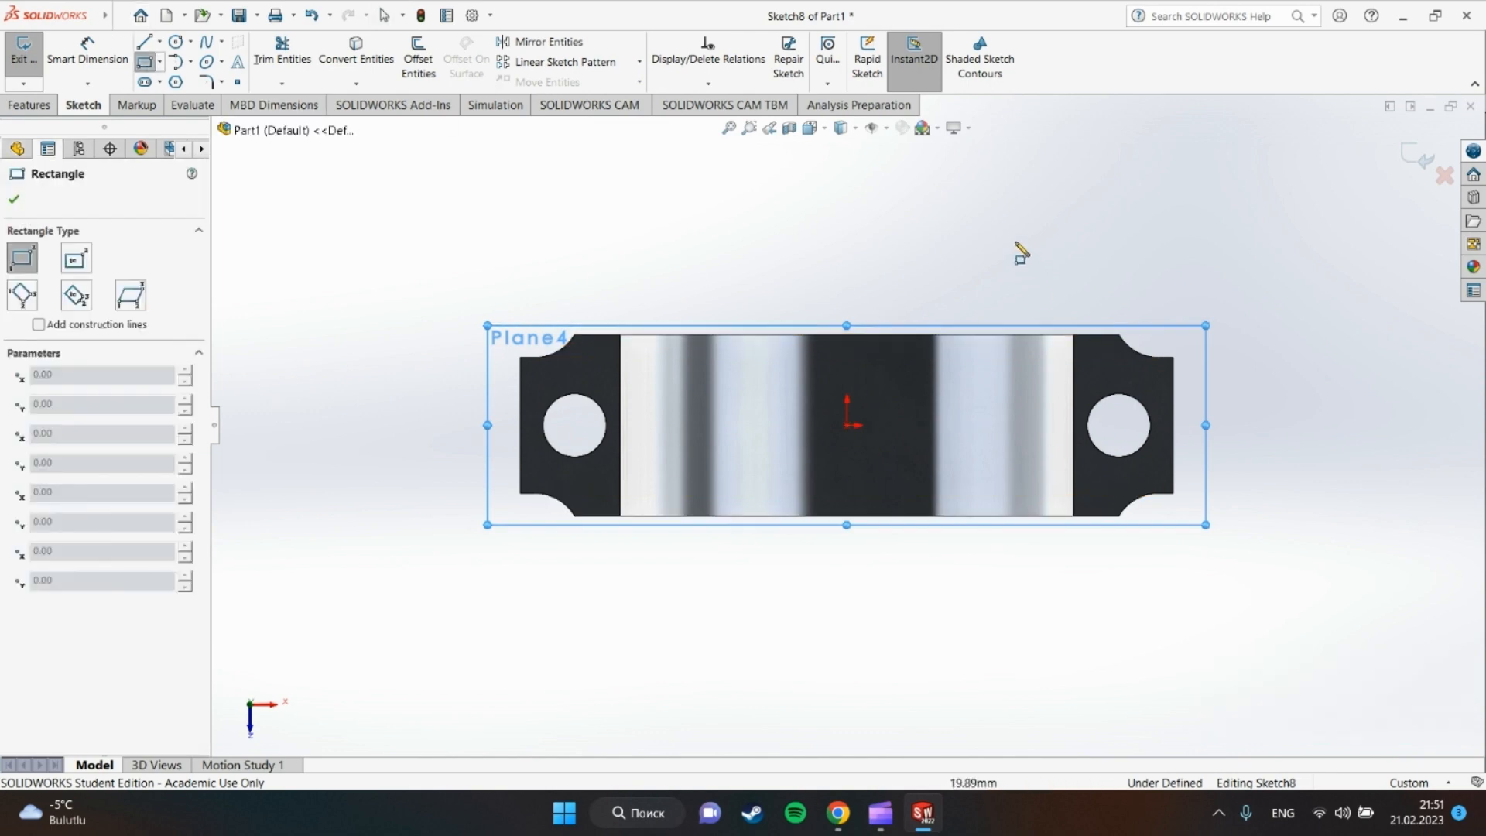
{"action": "left_click", "coordinate": [1005, 226]}
{"action": "left_click", "coordinate": [1312, 587]}
{"action": "right_click", "coordinate": [866, 186]}
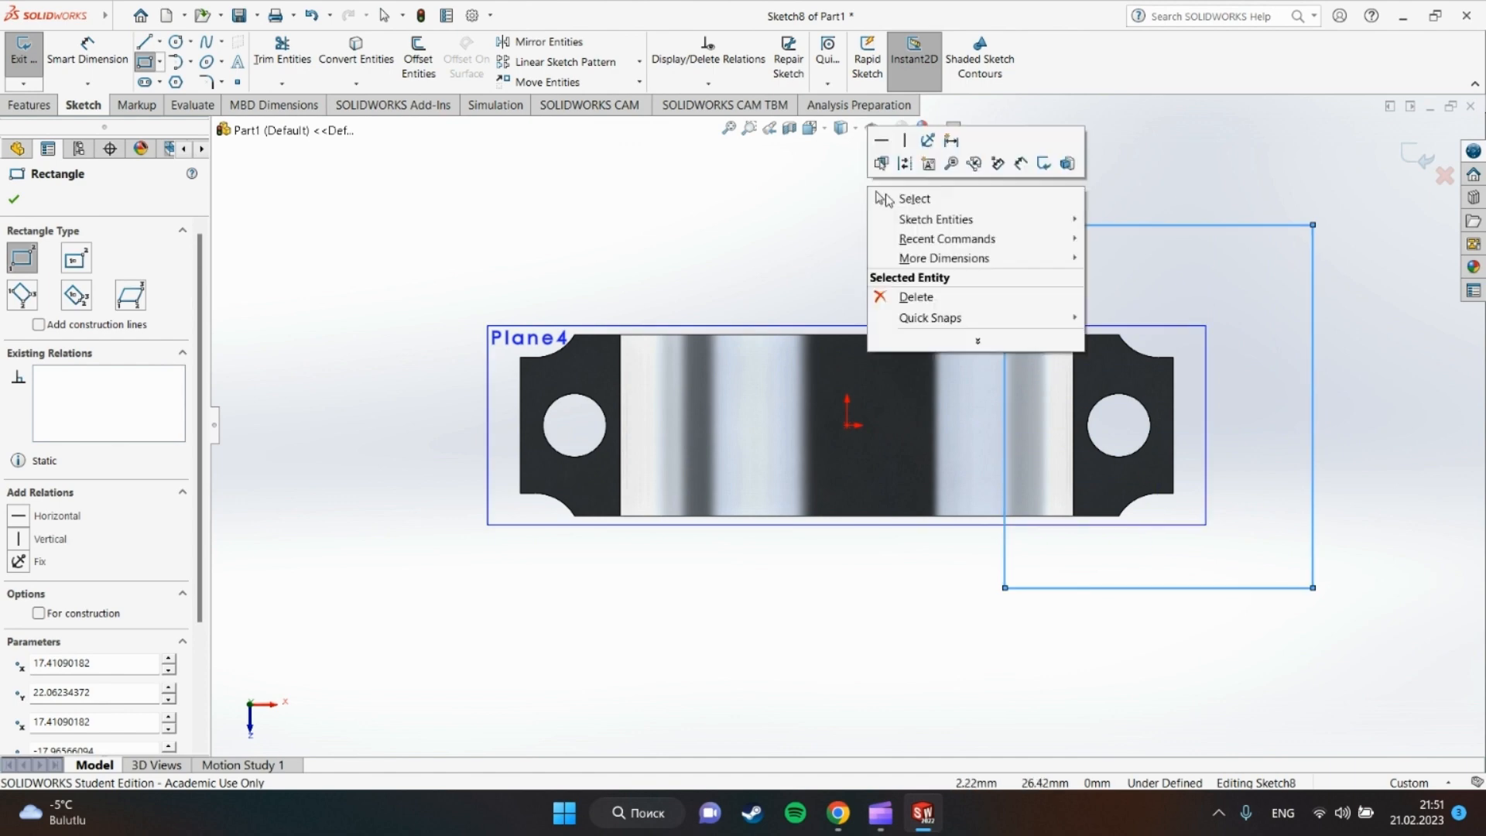
{"action": "left_click", "coordinate": [892, 203]}
Dimension the rectangle's inner vertical edge at 23 mm from the origin.
{"action": "left_click", "coordinate": [89, 47]}
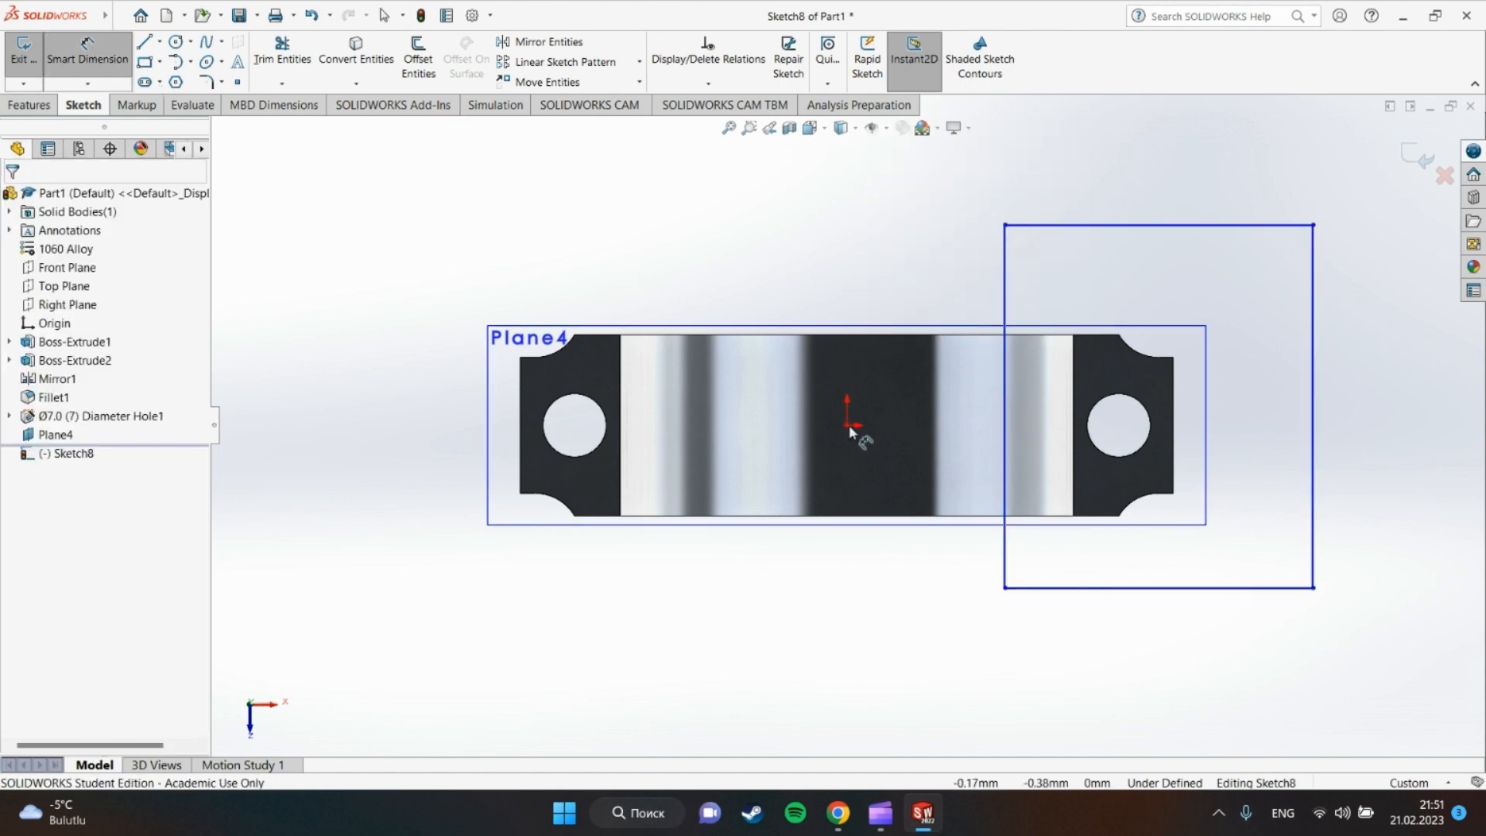
{"action": "left_click", "coordinate": [848, 423]}
{"action": "left_click", "coordinate": [1003, 290]}
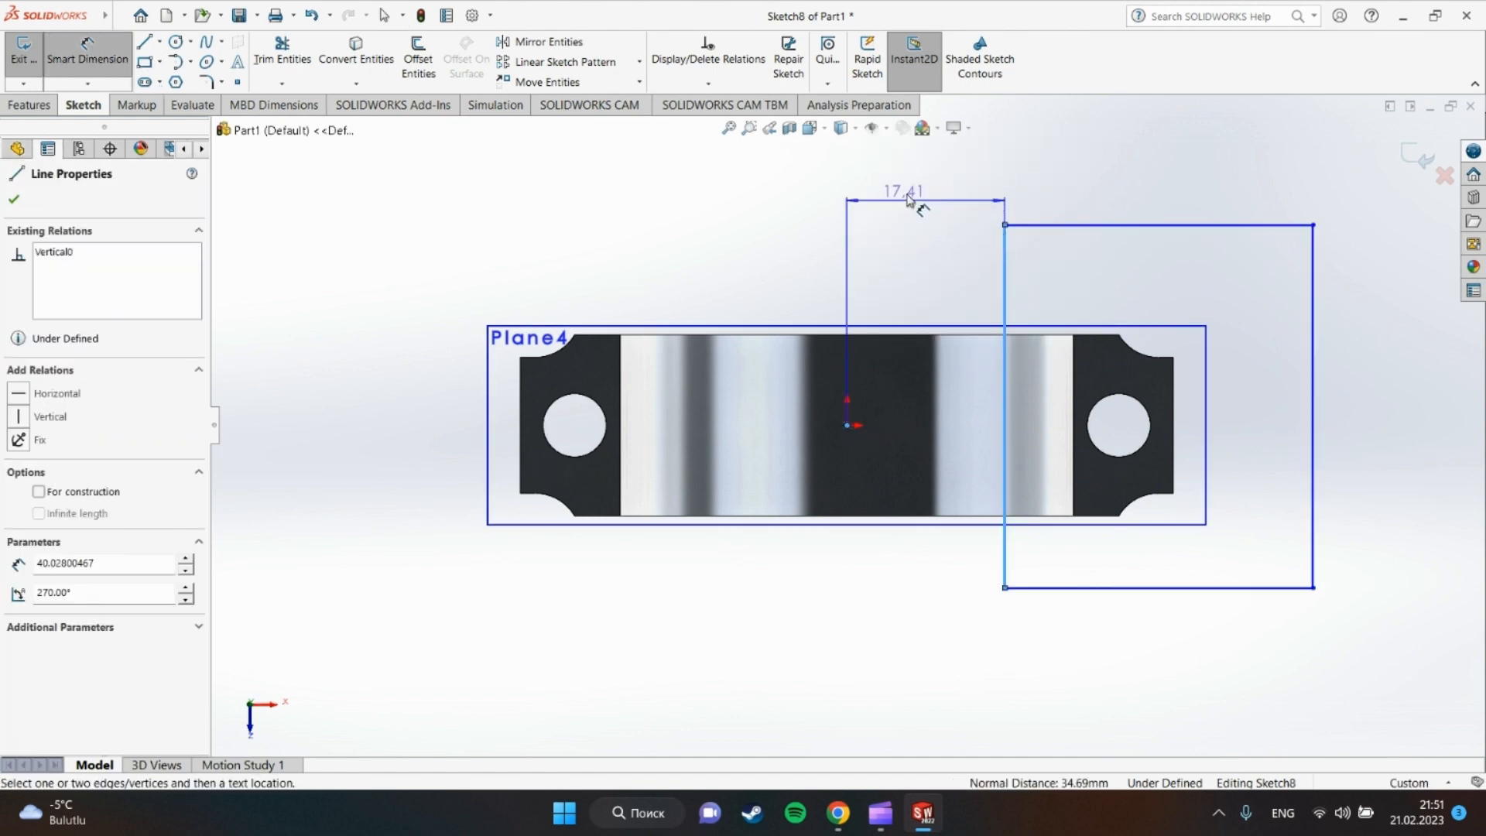
{"action": "left_click", "coordinate": [913, 200]}
{"action": "type", "text": "23"}
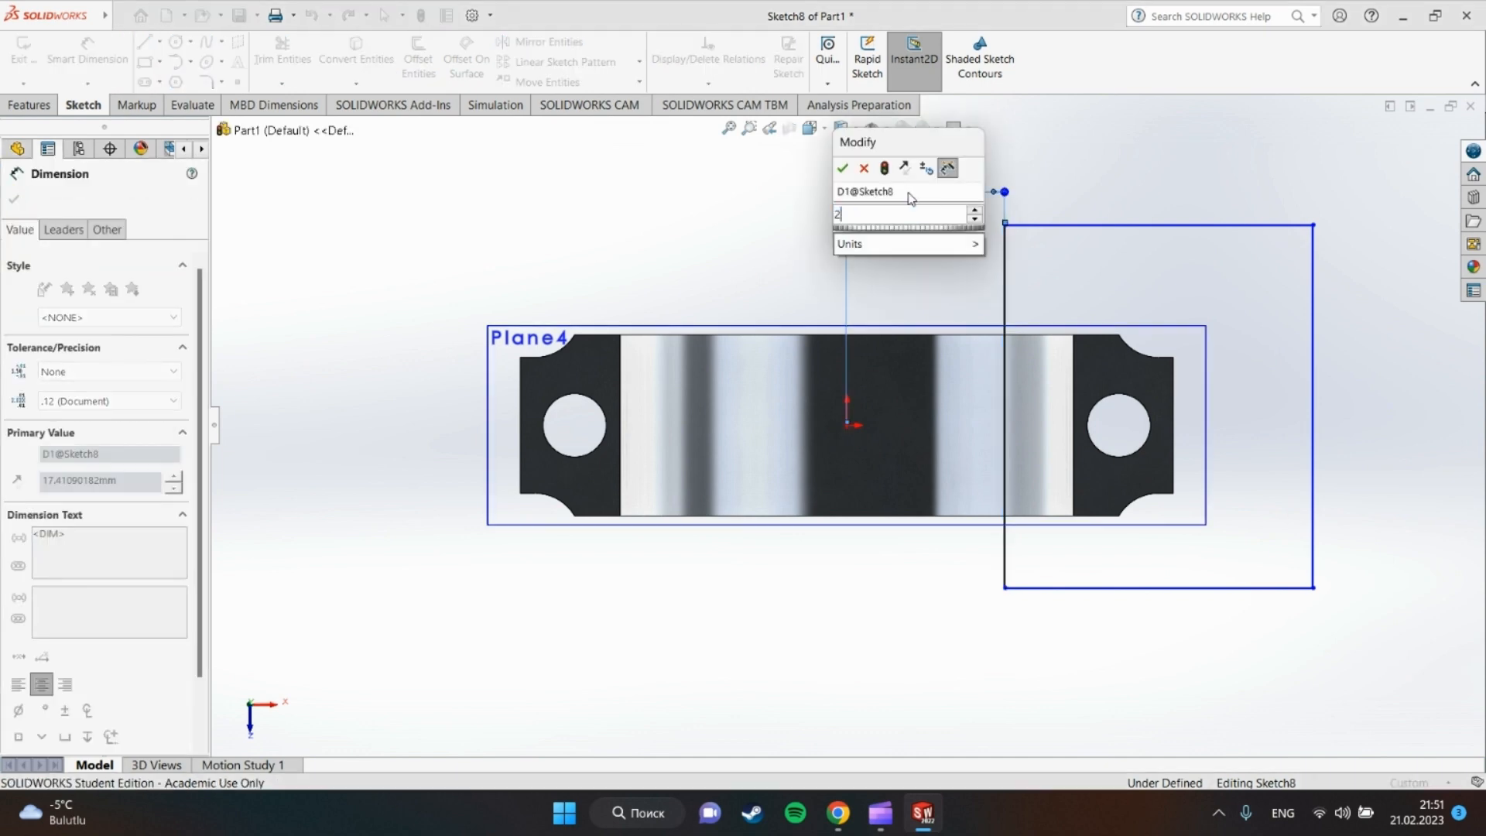
{"action": "key", "text": "Return"}
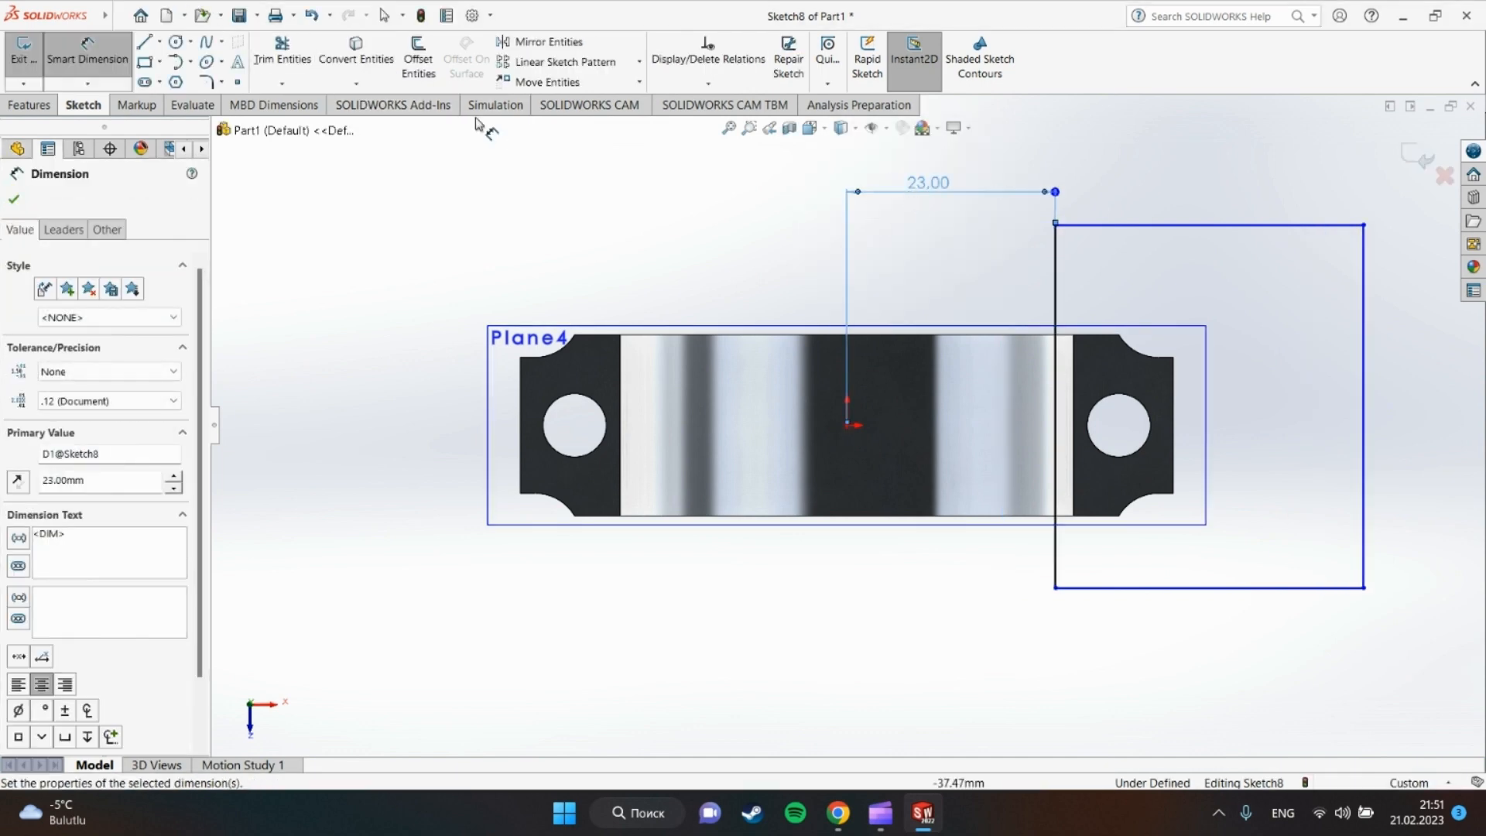
{"action": "left_click", "coordinate": [97, 54]}
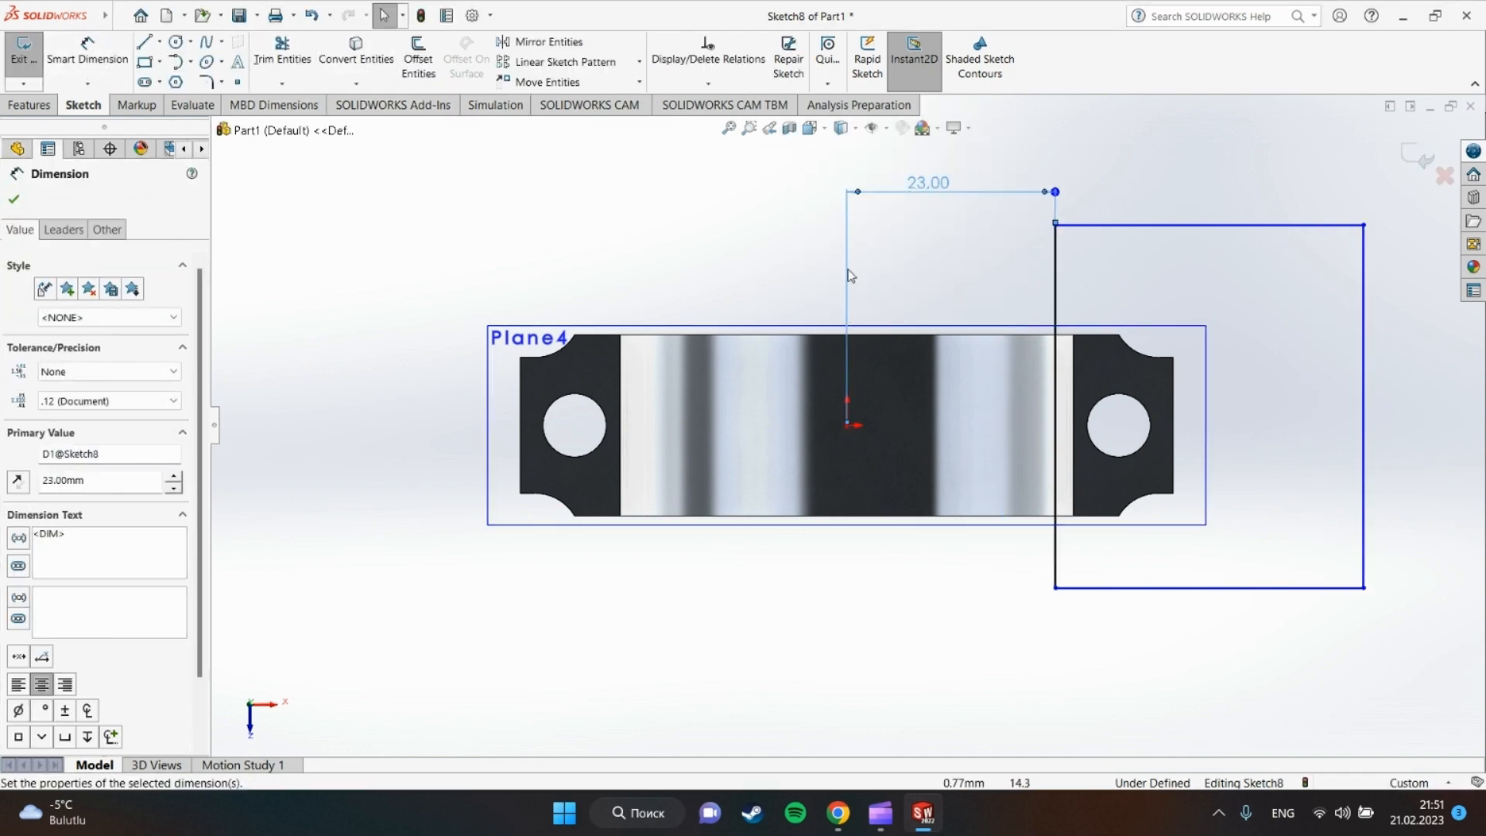
{"action": "left_click", "coordinate": [159, 42]}
{"action": "left_click", "coordinate": [180, 83]}
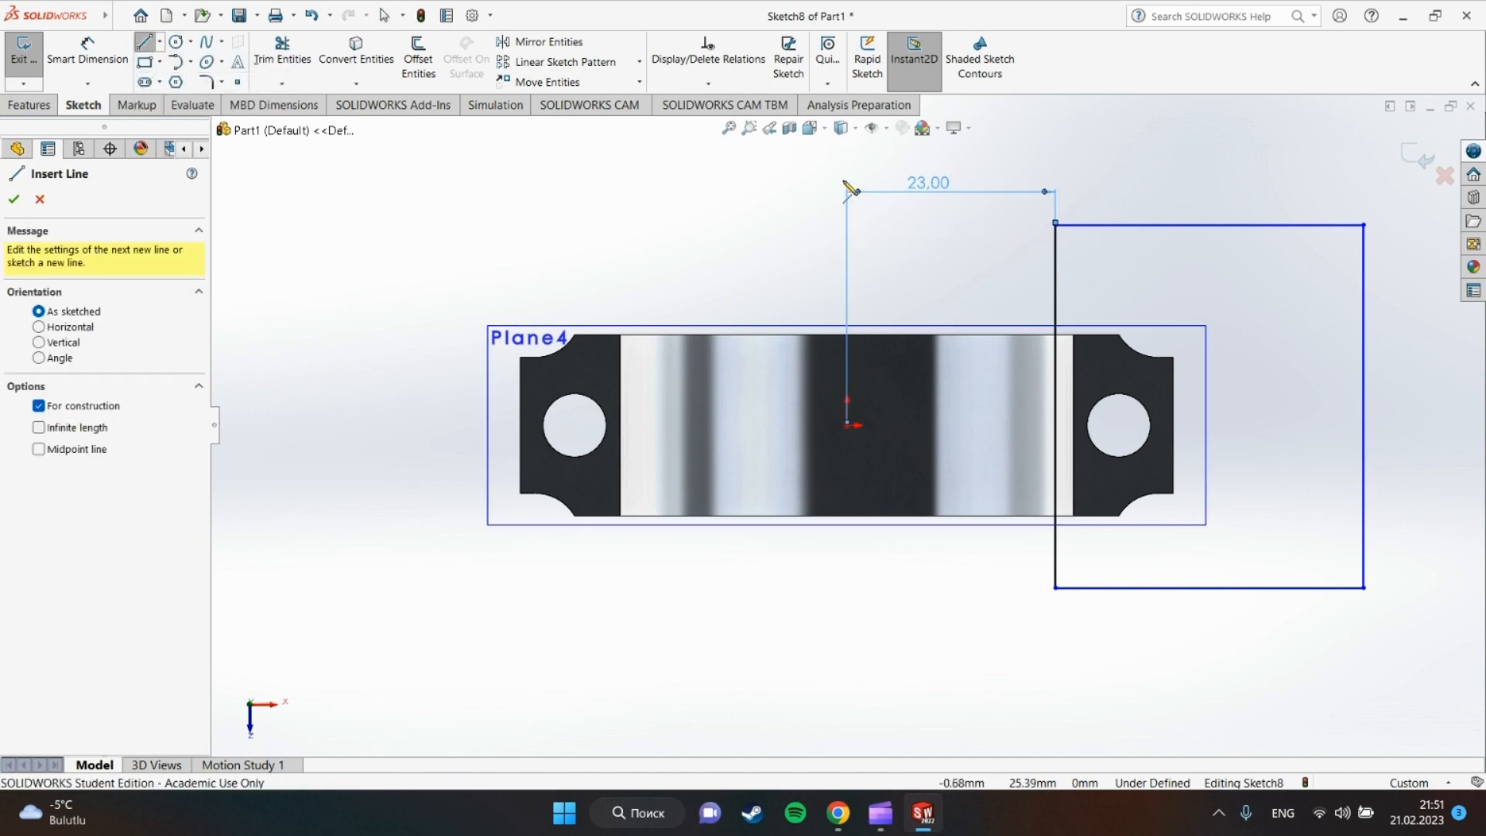
{"action": "left_click", "coordinate": [846, 157]}
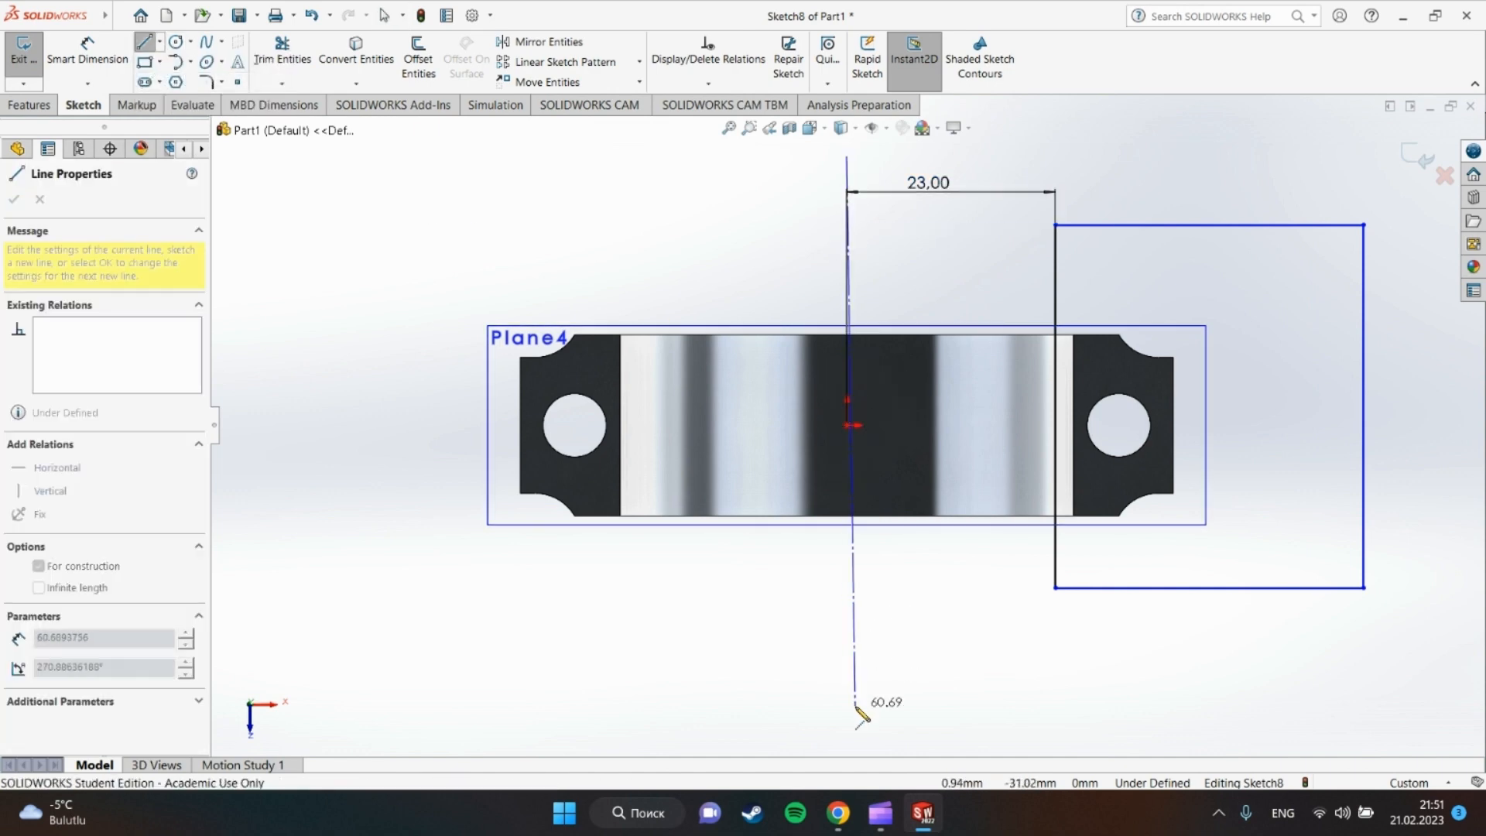
{"action": "key", "text": "Escape"}
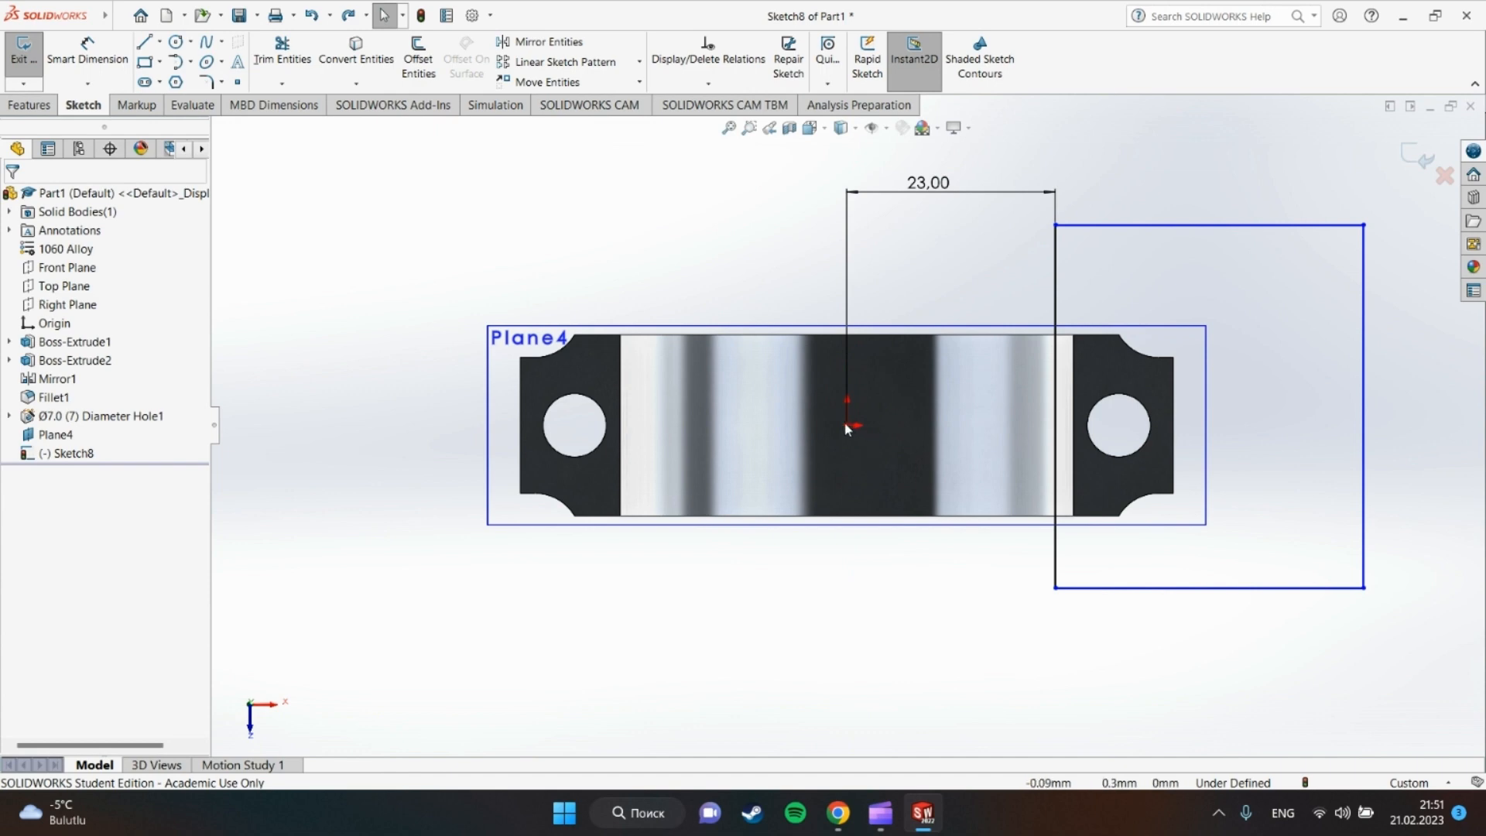
Draw a vertical centerline from the origin down past the part's lower edge.
{"action": "left_click", "coordinate": [160, 42]}
{"action": "left_click", "coordinate": [180, 83]}
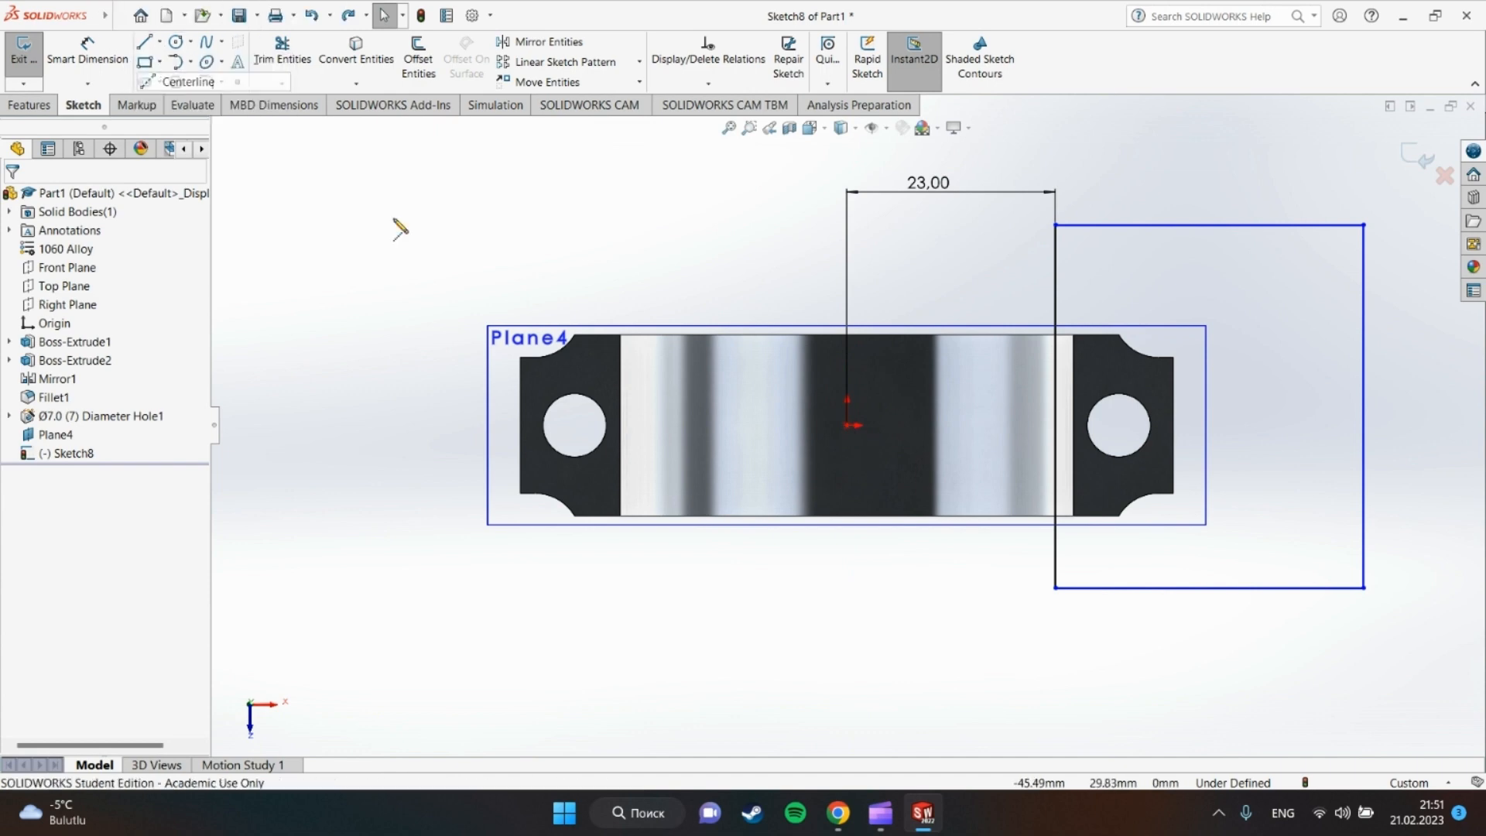
{"action": "left_click", "coordinate": [847, 426]}
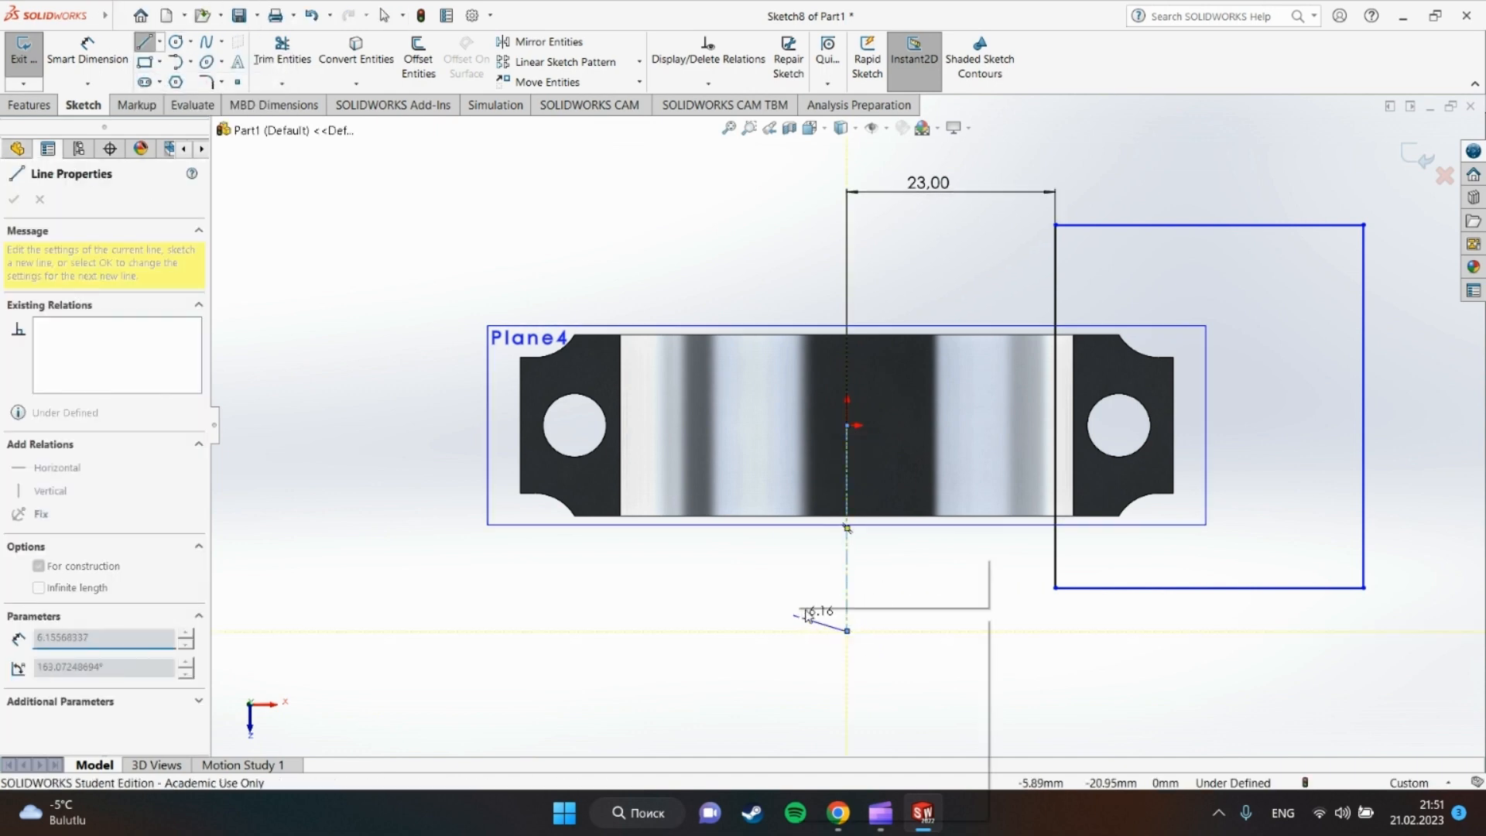
{"action": "left_click", "coordinate": [822, 619]}
{"action": "key", "text": "Escape"}
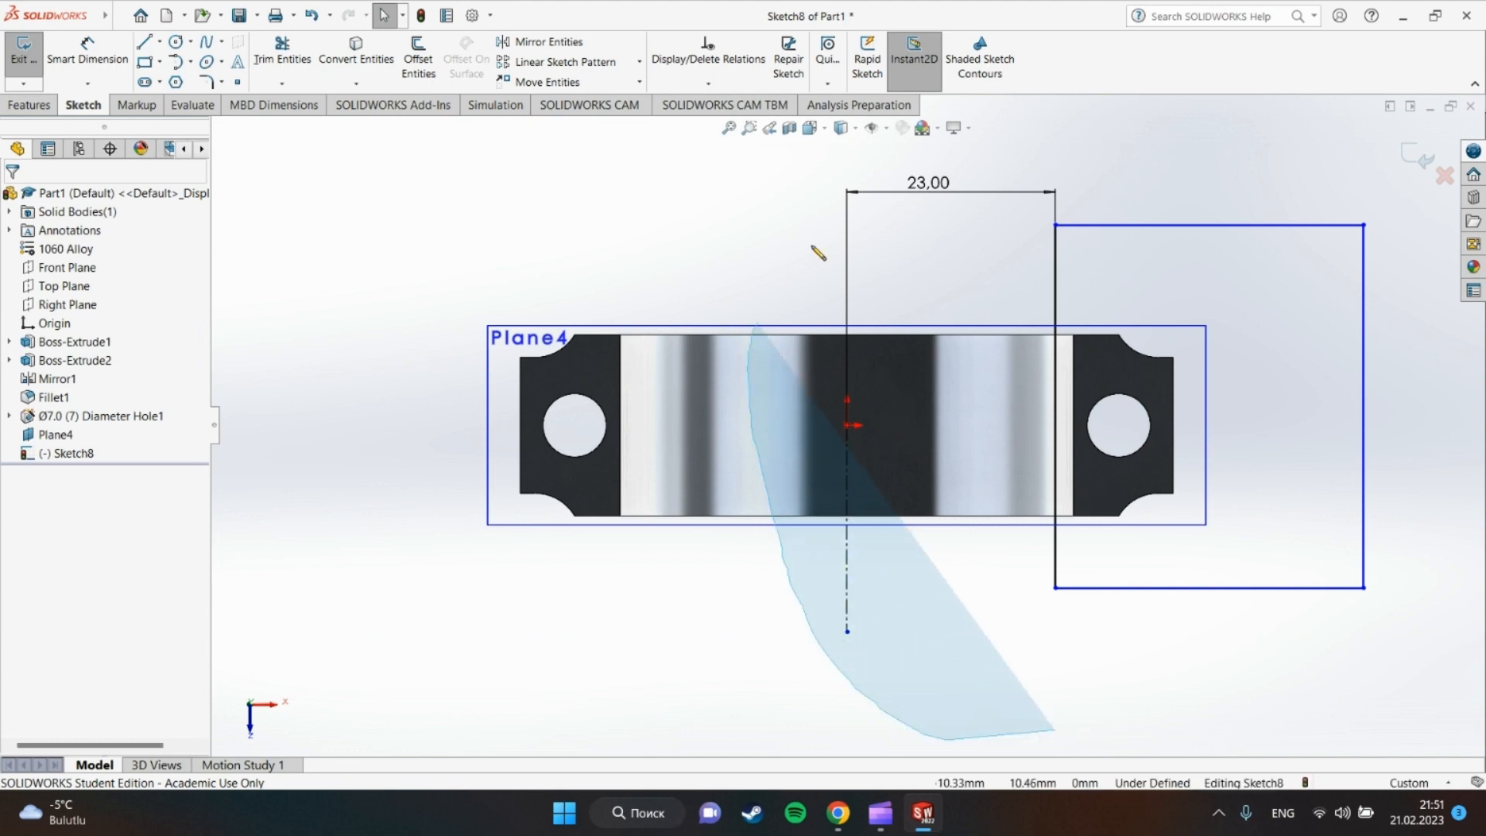
Mirror the rectangle about the vertical centerline to the other side of the part.
{"action": "mouse_move", "coordinate": [1397, 249]}
{"action": "left_mouse_down"}
{"action": "mouse_move", "coordinate": [1463, 534]}
{"action": "mouse_move", "coordinate": [1084, 723]}
{"action": "mouse_move", "coordinate": [696, 201]}
{"action": "mouse_move", "coordinate": [1346, 116]}
{"action": "mouse_move", "coordinate": [1447, 503]}
{"action": "mouse_move", "coordinate": [1425, 659]}
{"action": "left_mouse_up"}
{"action": "key", "text": "Escape"}
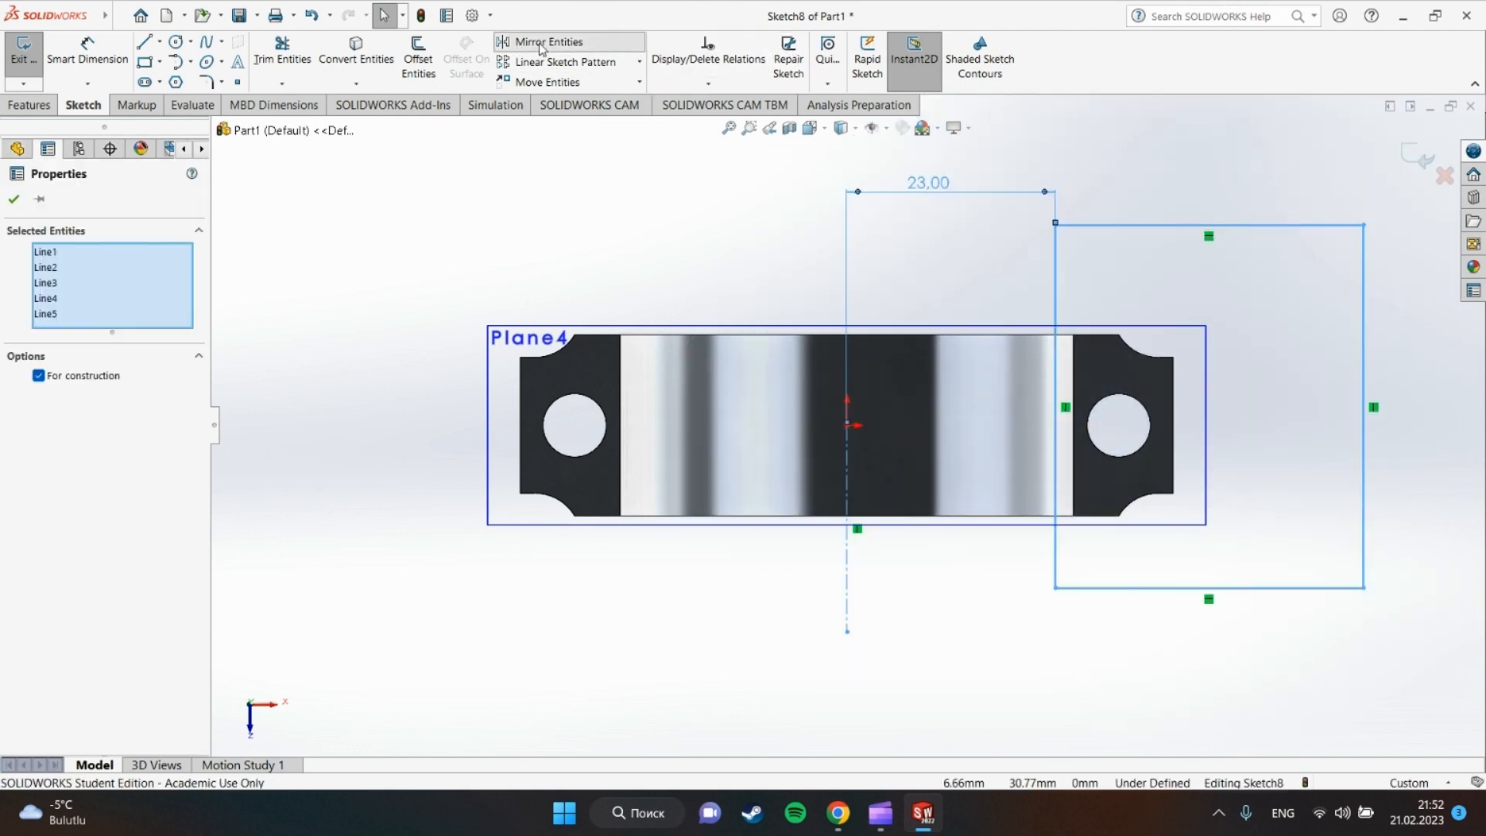
{"action": "left_click", "coordinate": [541, 44]}
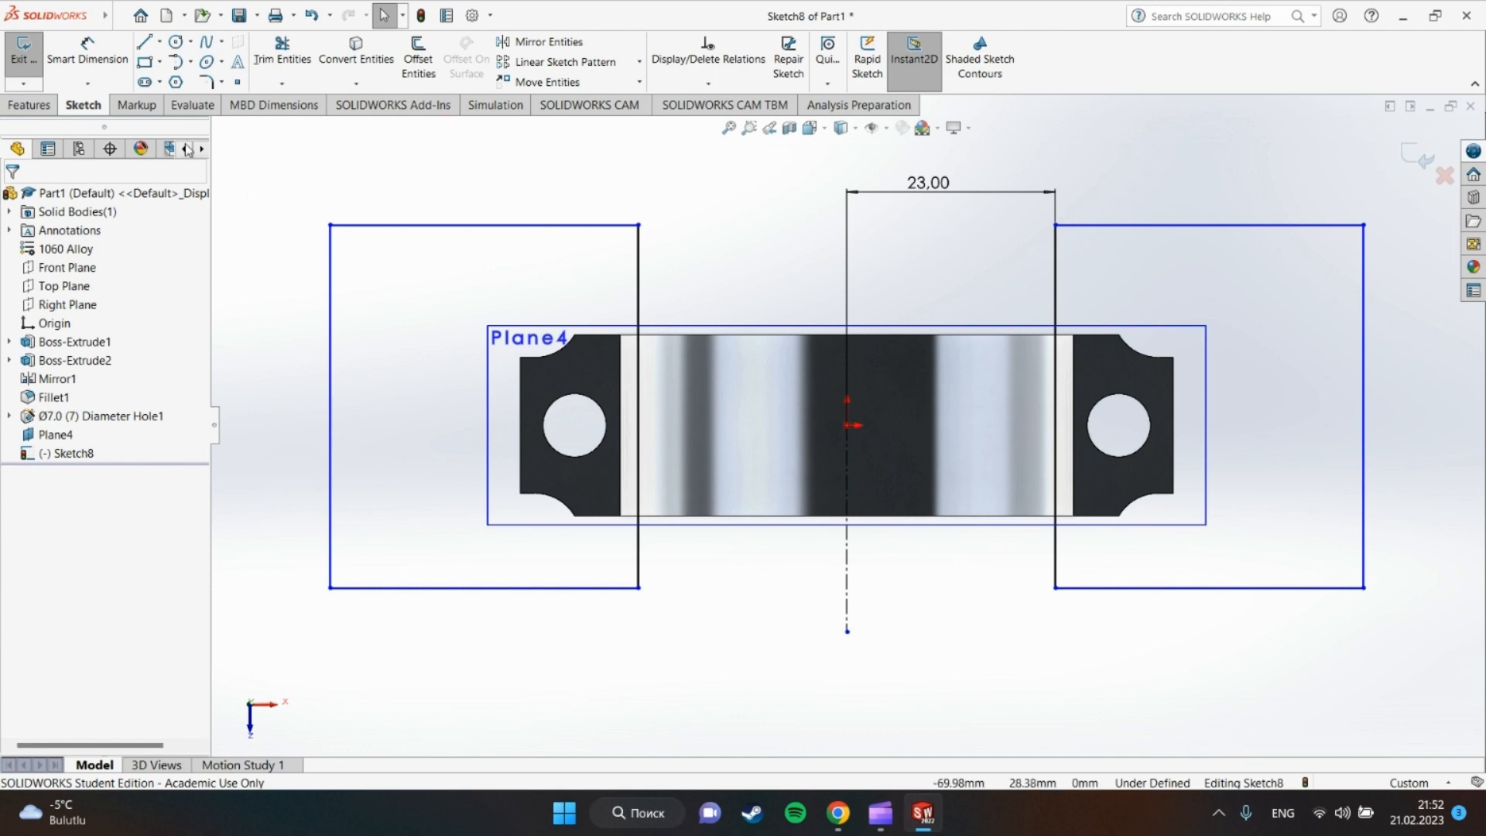
Cut-extrude both rectangles Through All downward to remove material beneath the two hole ends.
{"action": "left_click", "coordinate": [46, 106]}
{"action": "left_click", "coordinate": [270, 55]}
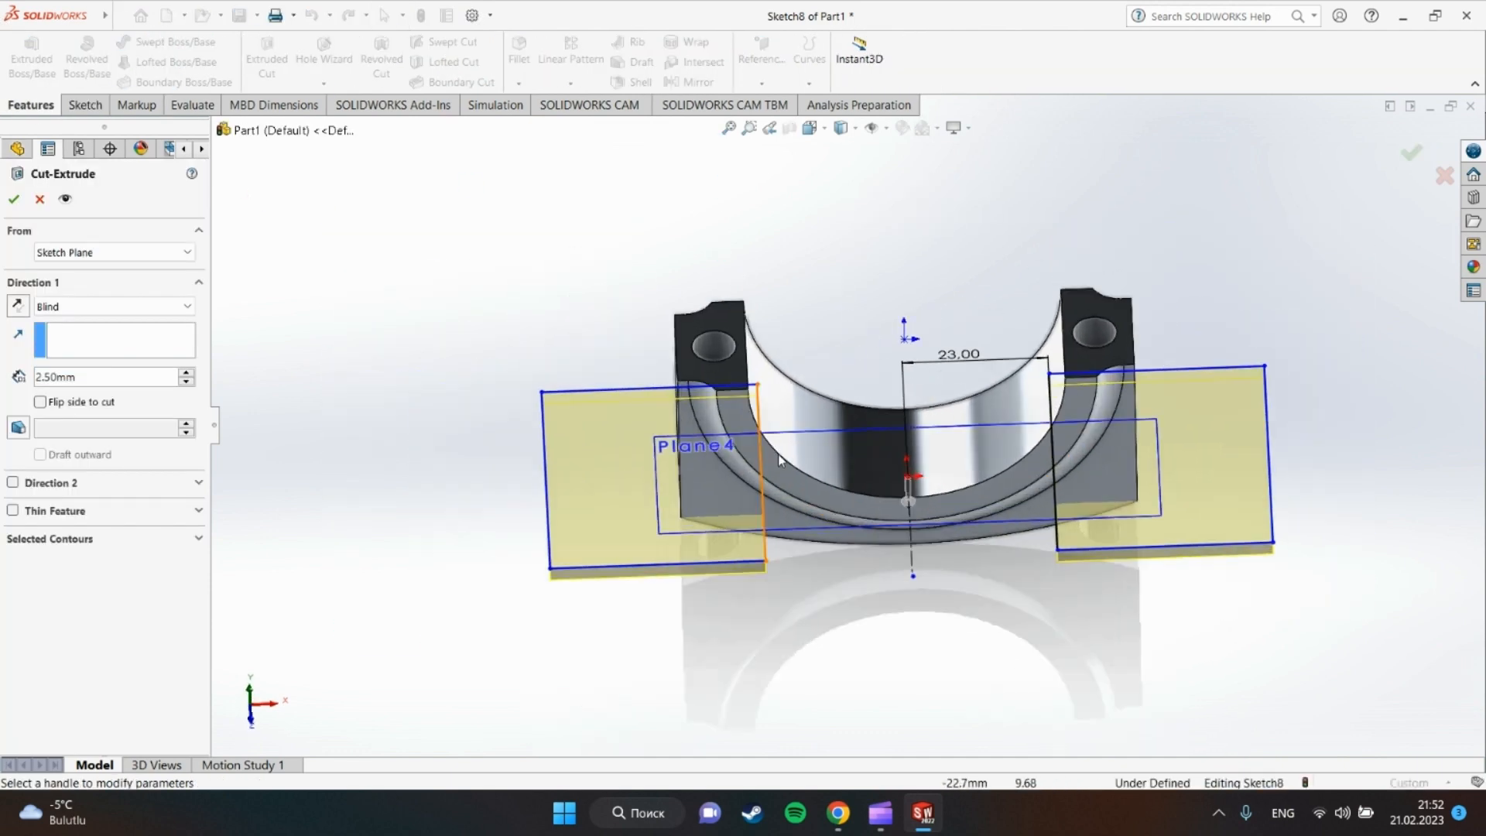
{"action": "left_click", "coordinate": [112, 307]}
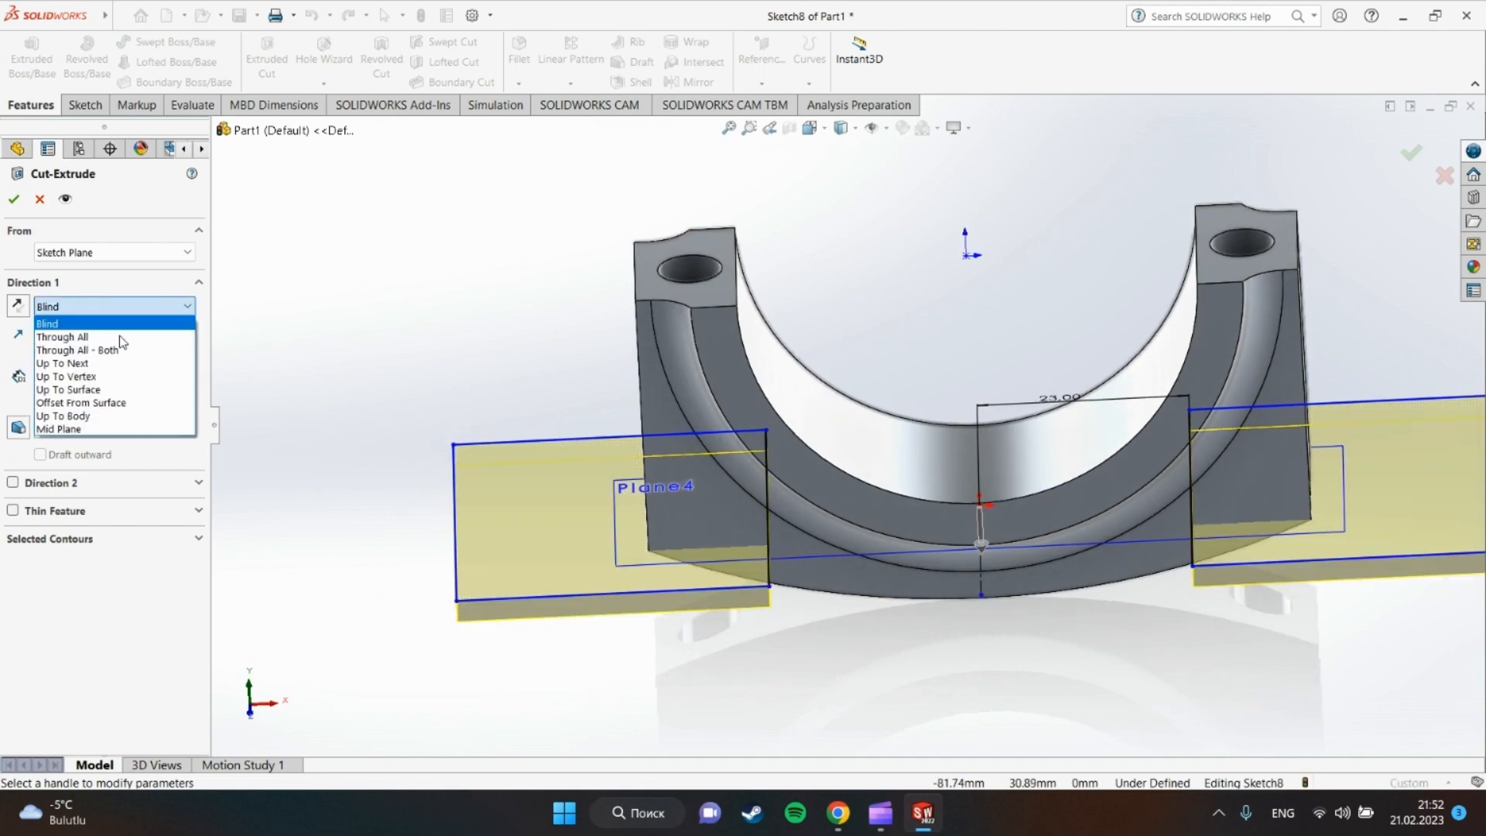
{"action": "left_click", "coordinate": [70, 323]}
{"action": "scroll", "coordinate": [1006, 617], "scroll_direction": "down", "scroll_amount": 2}
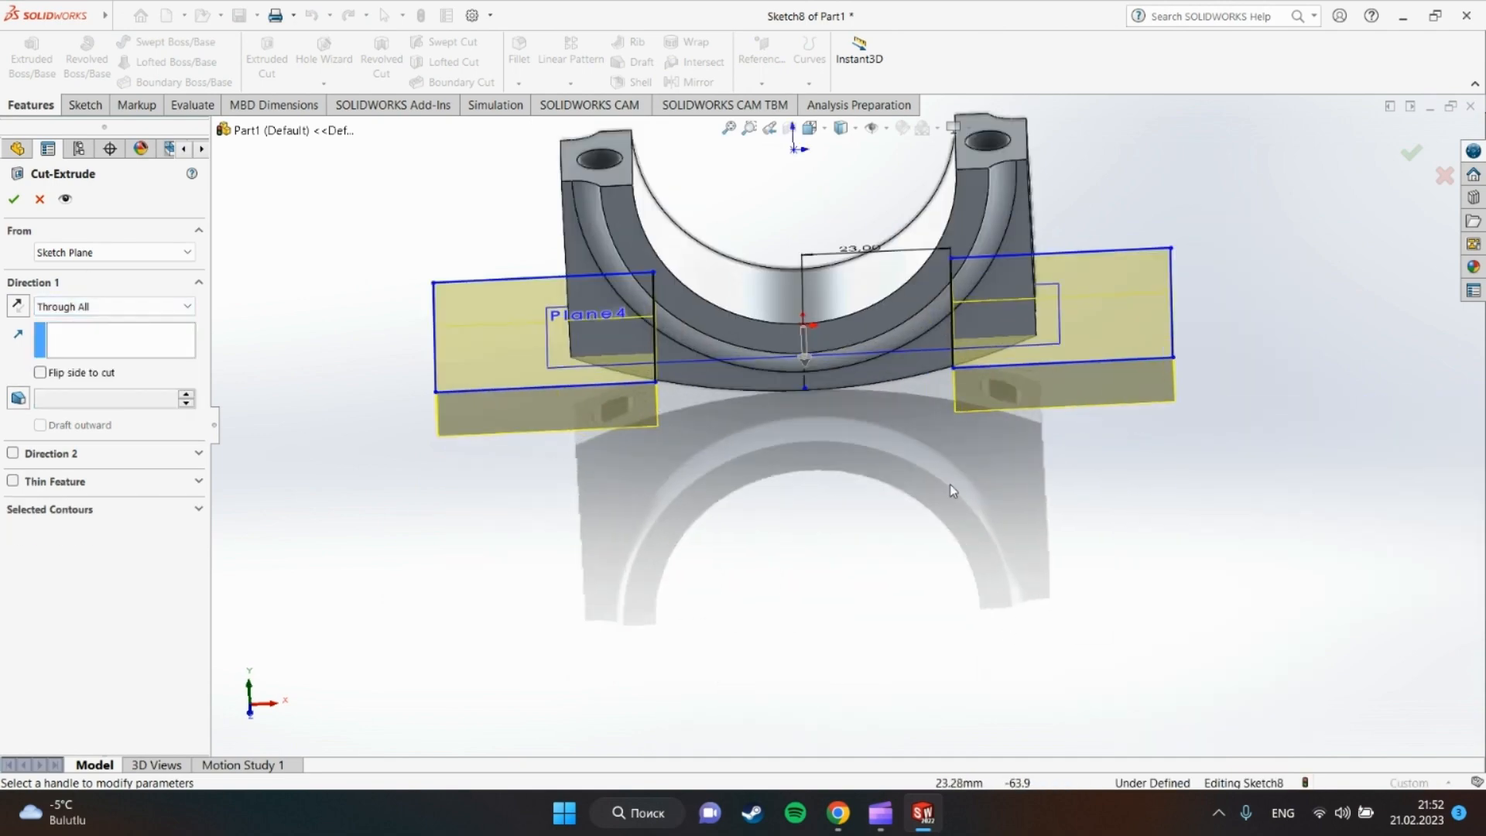
{"action": "middle_click_drag", "start_coordinate": [950, 485], "coordinate": [933, 379]}
{"action": "left_click", "coordinate": [12, 203]}
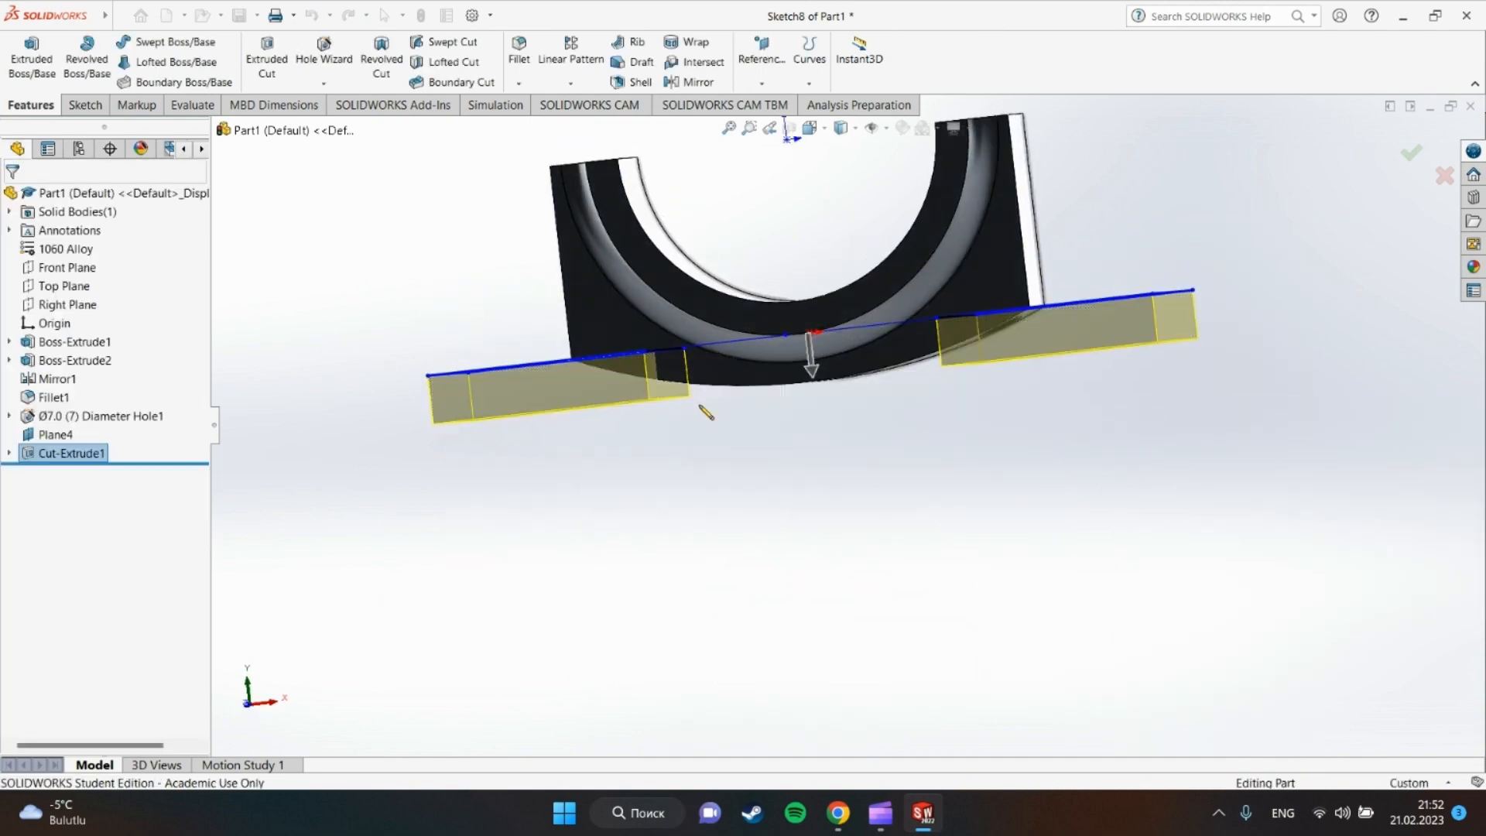
{"action": "scroll", "coordinate": [847, 418], "scroll_direction": "down", "scroll_amount": 2}
{"action": "scroll", "coordinate": [849, 404], "scroll_direction": "up", "scroll_amount": 2}
{"action": "middle_click_drag", "start_coordinate": [848, 403], "coordinate": [875, 521]}
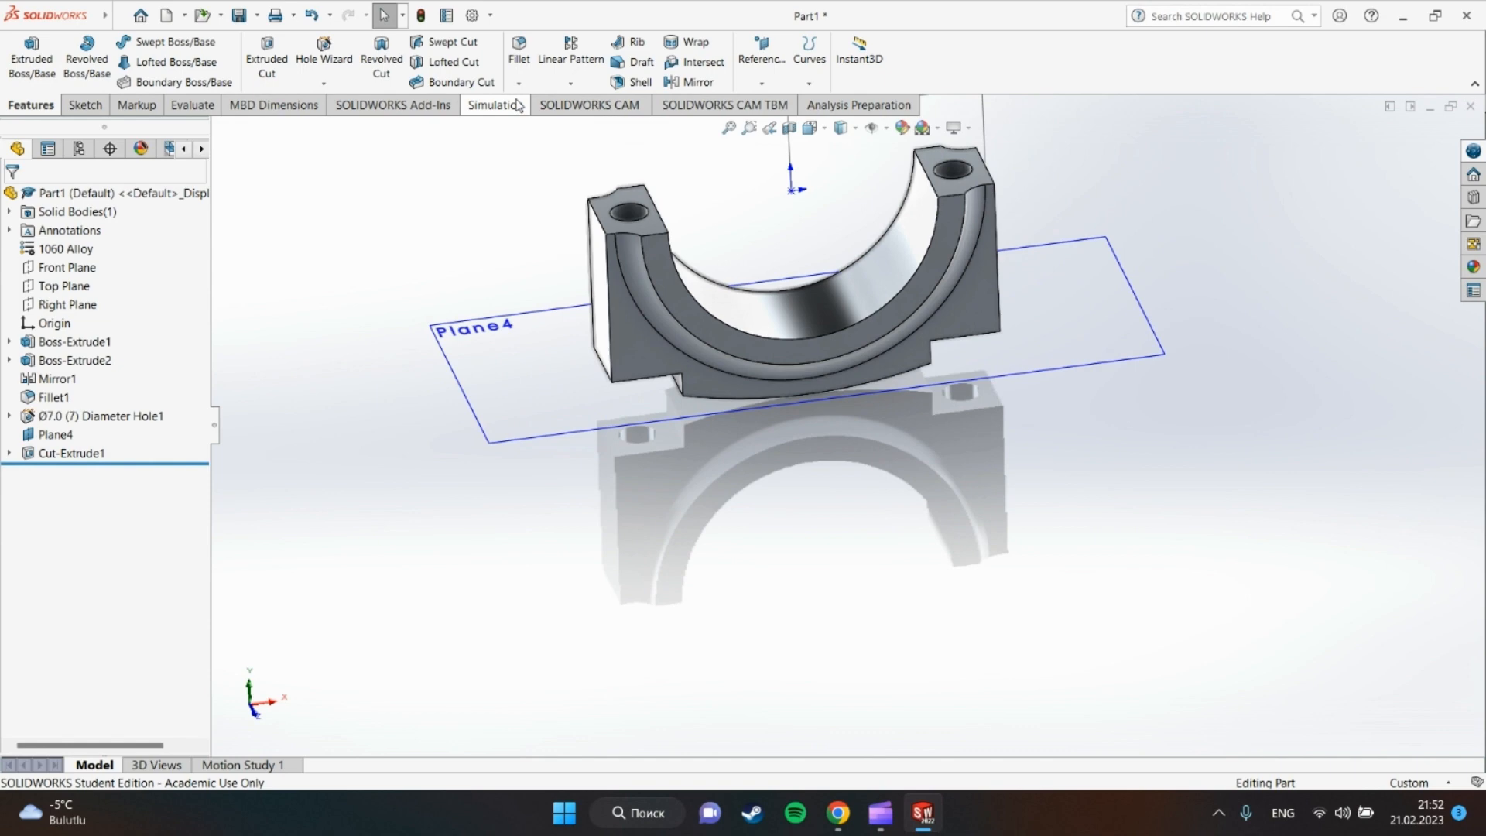
Fillet the two edges where the curved underside meets the side walls of the cut steps with a 10 mm radius.
{"action": "left_click", "coordinate": [519, 50]}
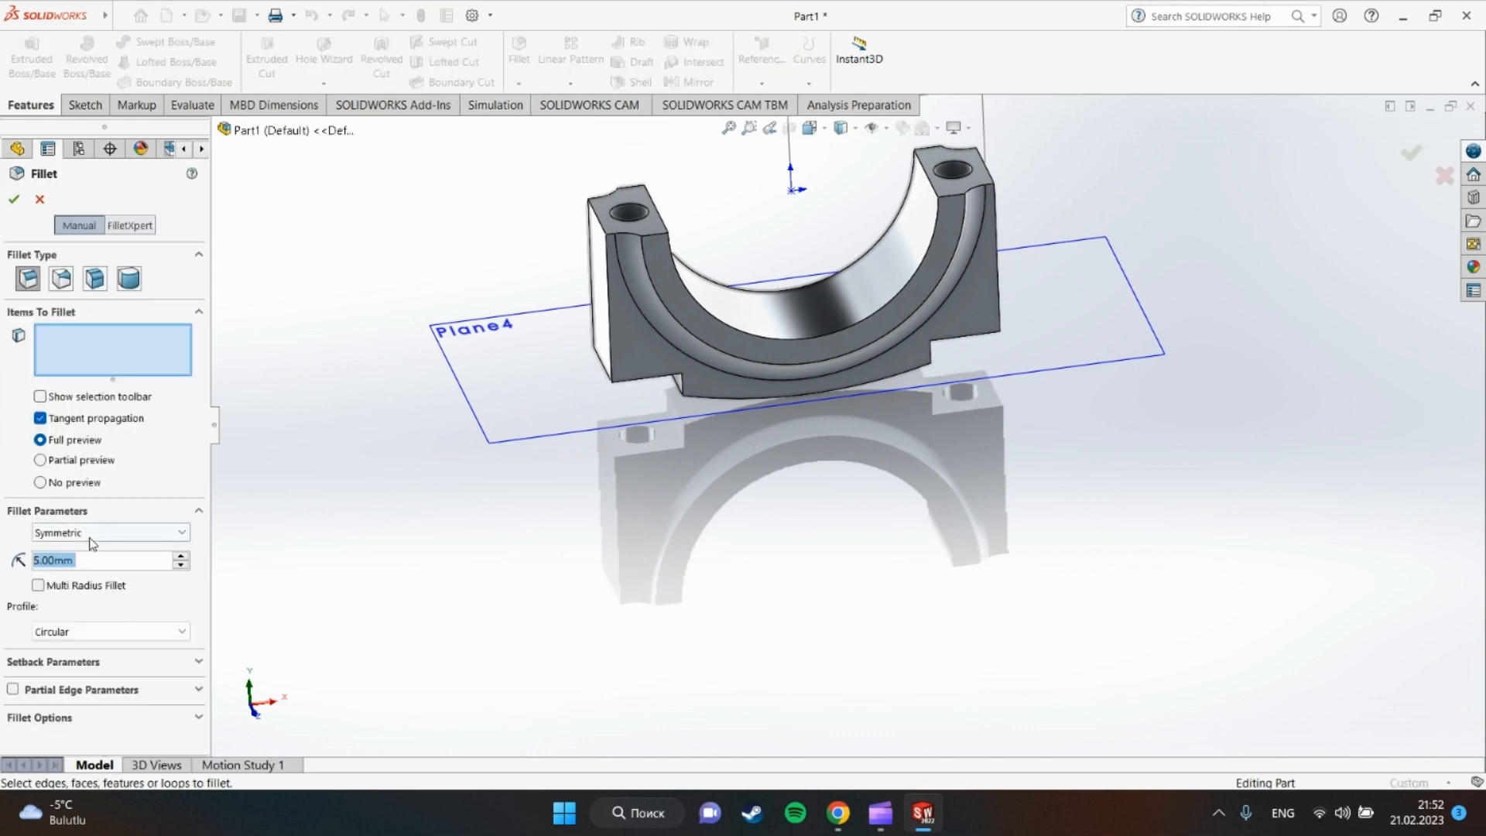
{"action": "type", "text": "10"}
{"action": "key", "text": "Return"}
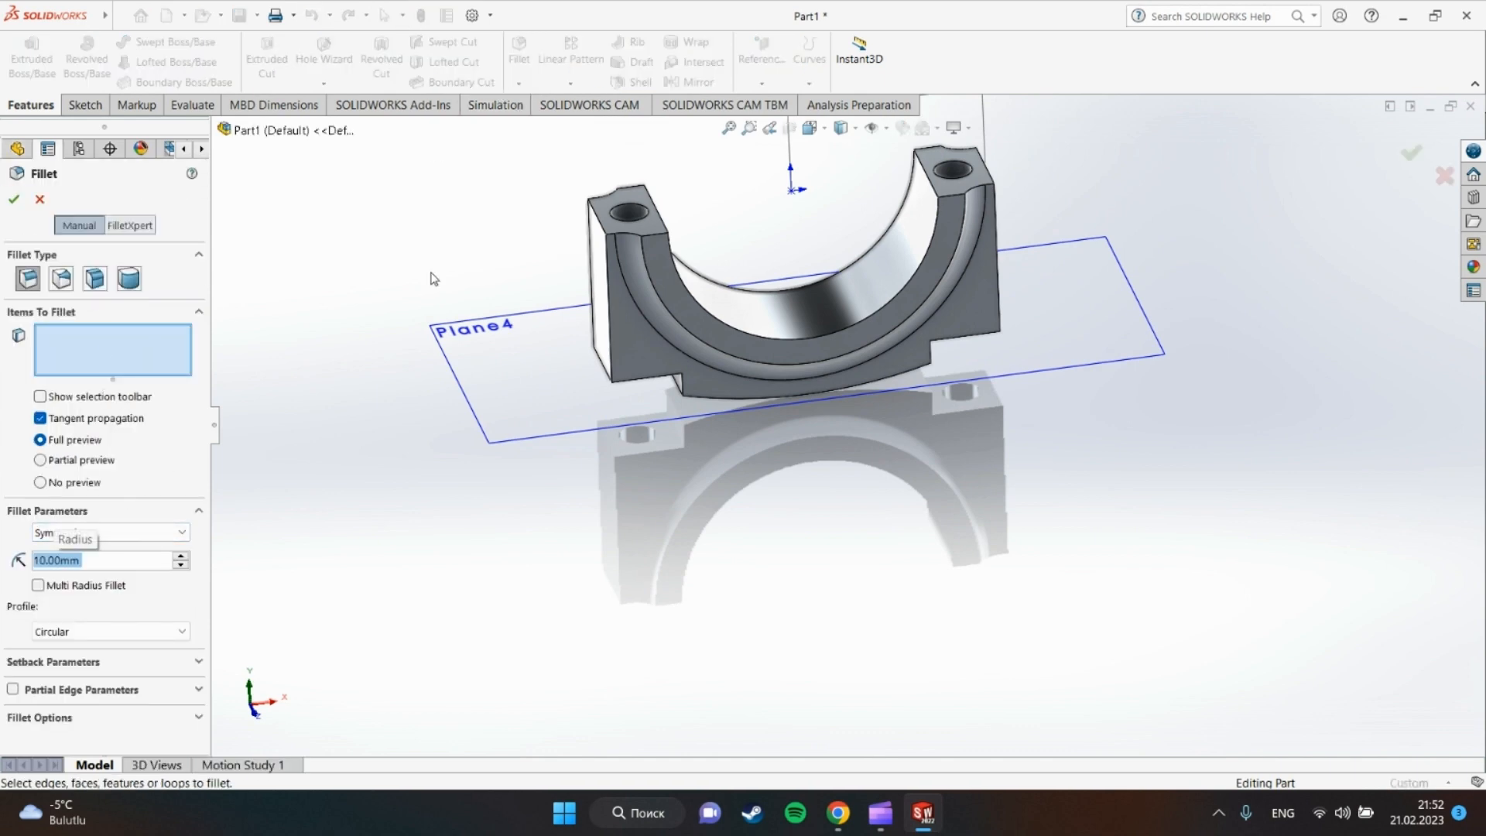
{"action": "scroll", "coordinate": [495, 280], "scroll_direction": "down", "scroll_amount": 5}
{"action": "scroll", "coordinate": [1048, 461], "scroll_direction": "up", "scroll_amount": 3}
{"action": "scroll", "coordinate": [1095, 449], "scroll_direction": "down", "scroll_amount": 3}
{"action": "scroll", "coordinate": [1149, 418], "scroll_direction": "up", "scroll_amount": 5}
{"action": "scroll", "coordinate": [1169, 418], "scroll_direction": "down", "scroll_amount": 5}
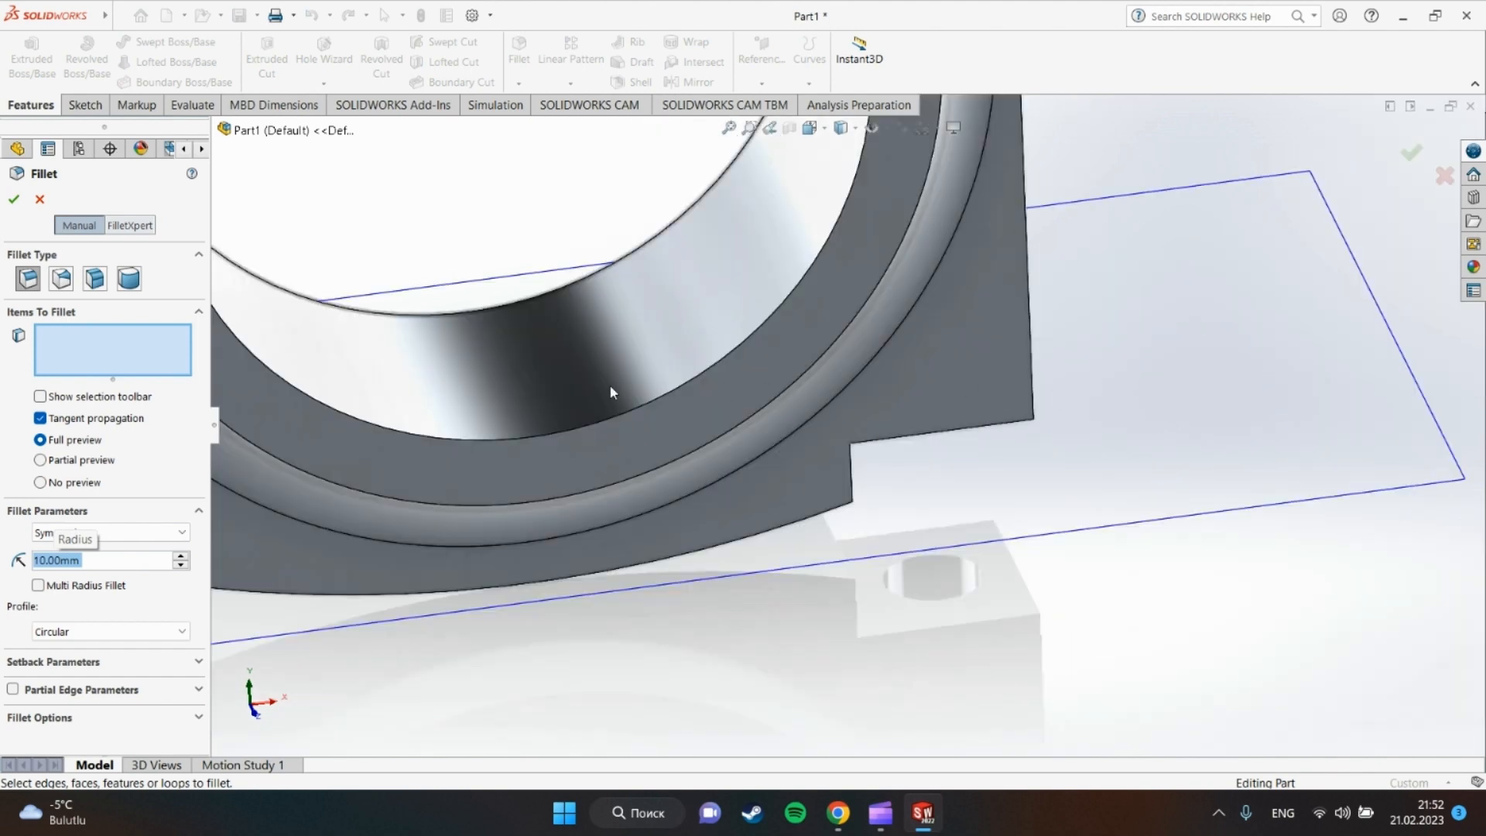
{"action": "scroll", "coordinate": [615, 340], "scroll_direction": "up", "scroll_amount": 5}
{"action": "middle_click_drag", "start_coordinate": [1107, 351], "coordinate": [1005, 449]}
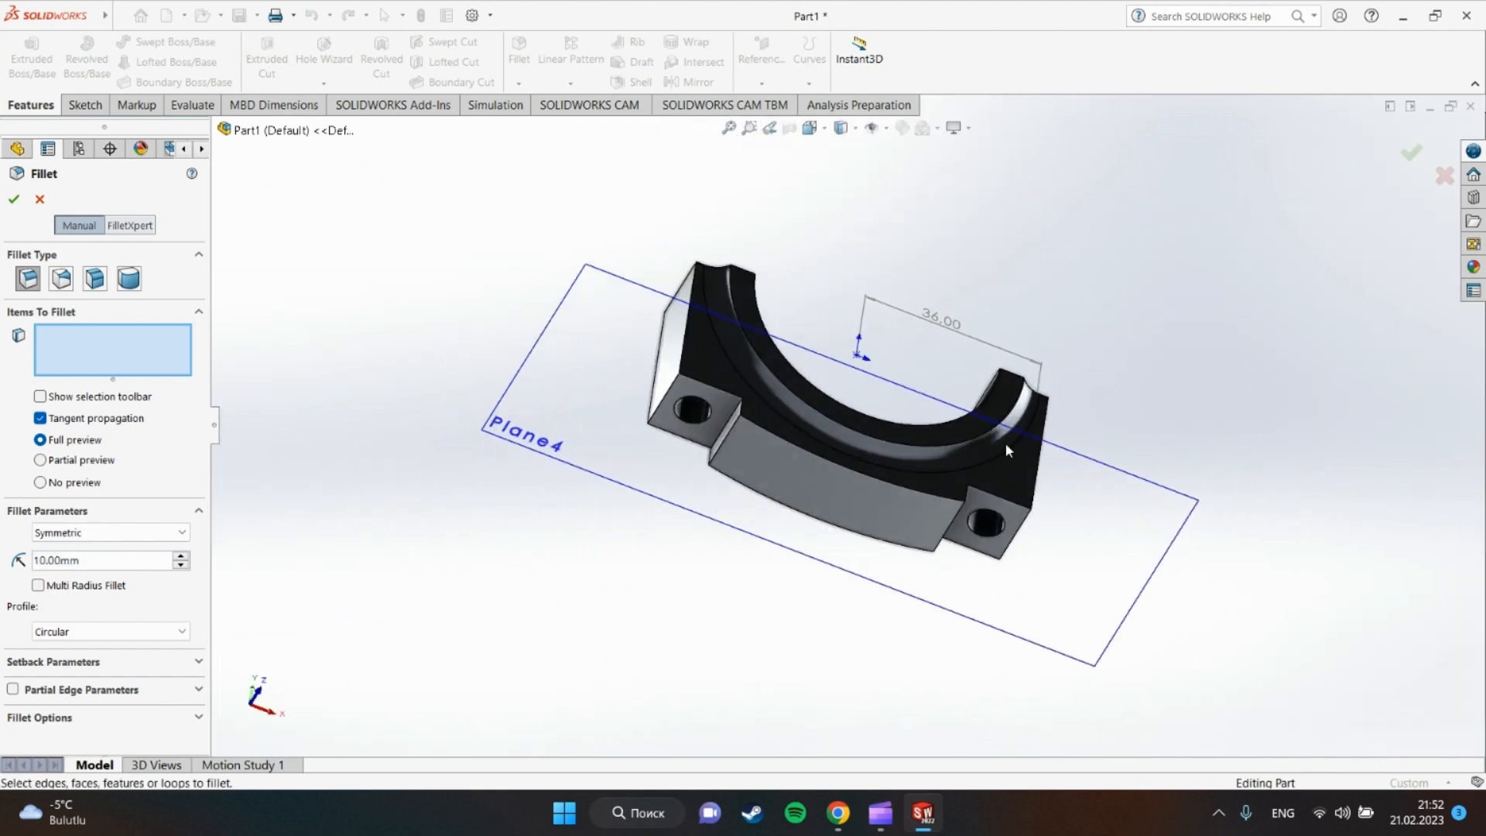
{"action": "scroll", "coordinate": [1006, 449], "scroll_direction": "down", "scroll_amount": 5}
{"action": "left_click", "coordinate": [809, 644]}
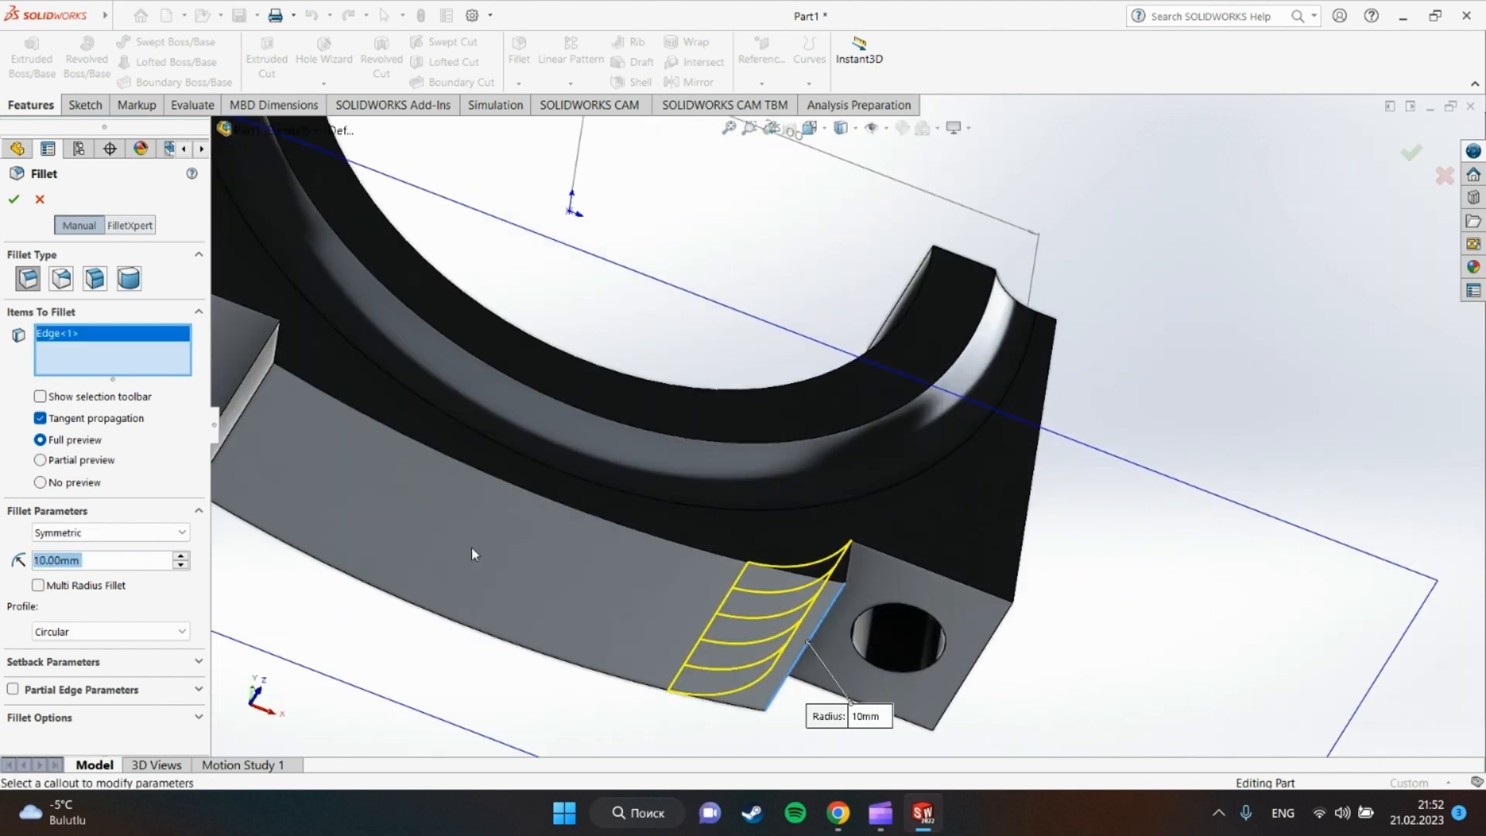
{"action": "scroll", "coordinate": [471, 547], "scroll_direction": "up", "scroll_amount": 3}
{"action": "left_click", "coordinate": [433, 414]}
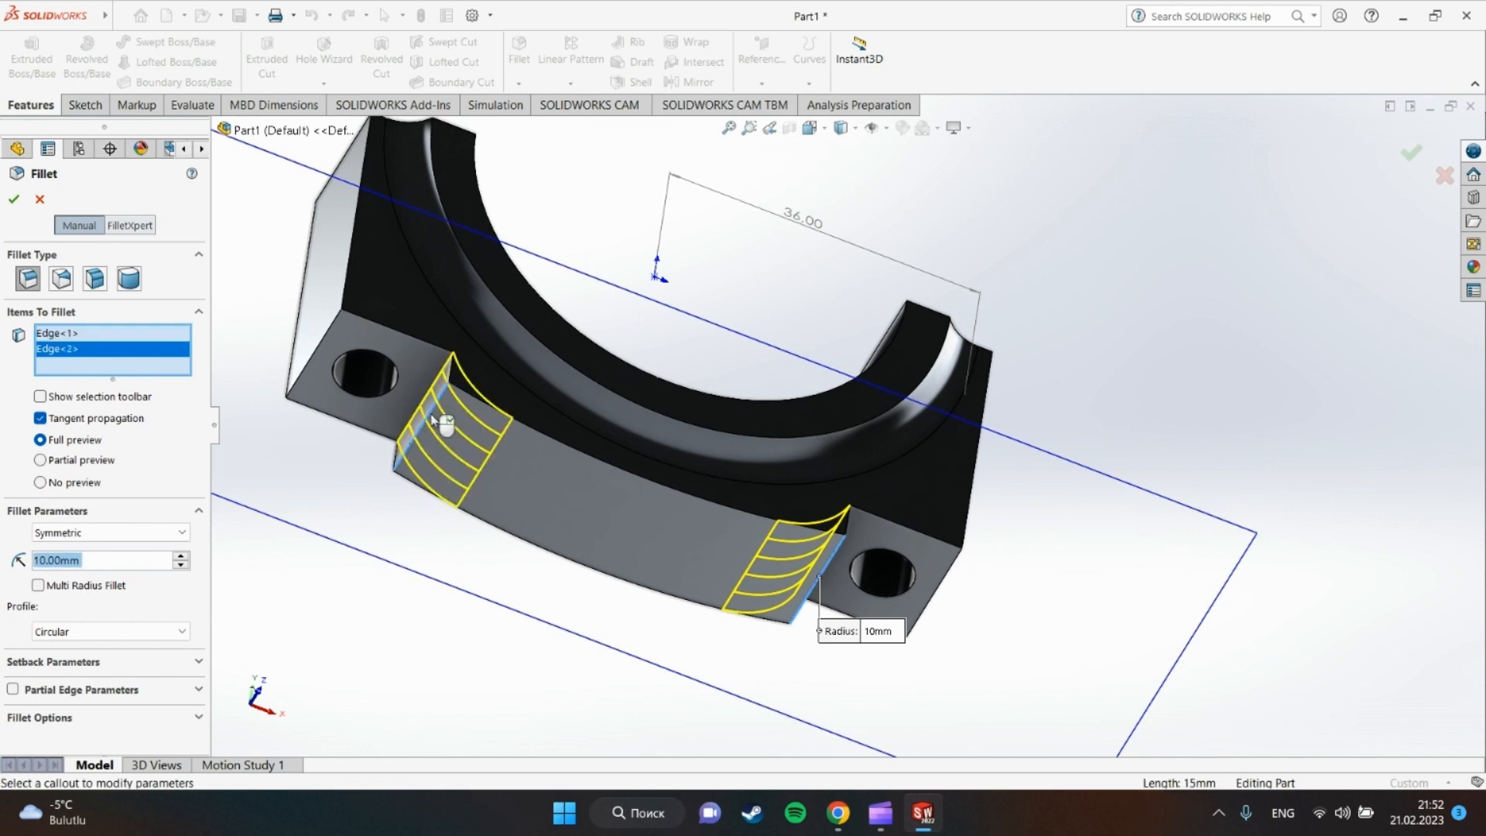
{"action": "left_click", "coordinate": [14, 199]}
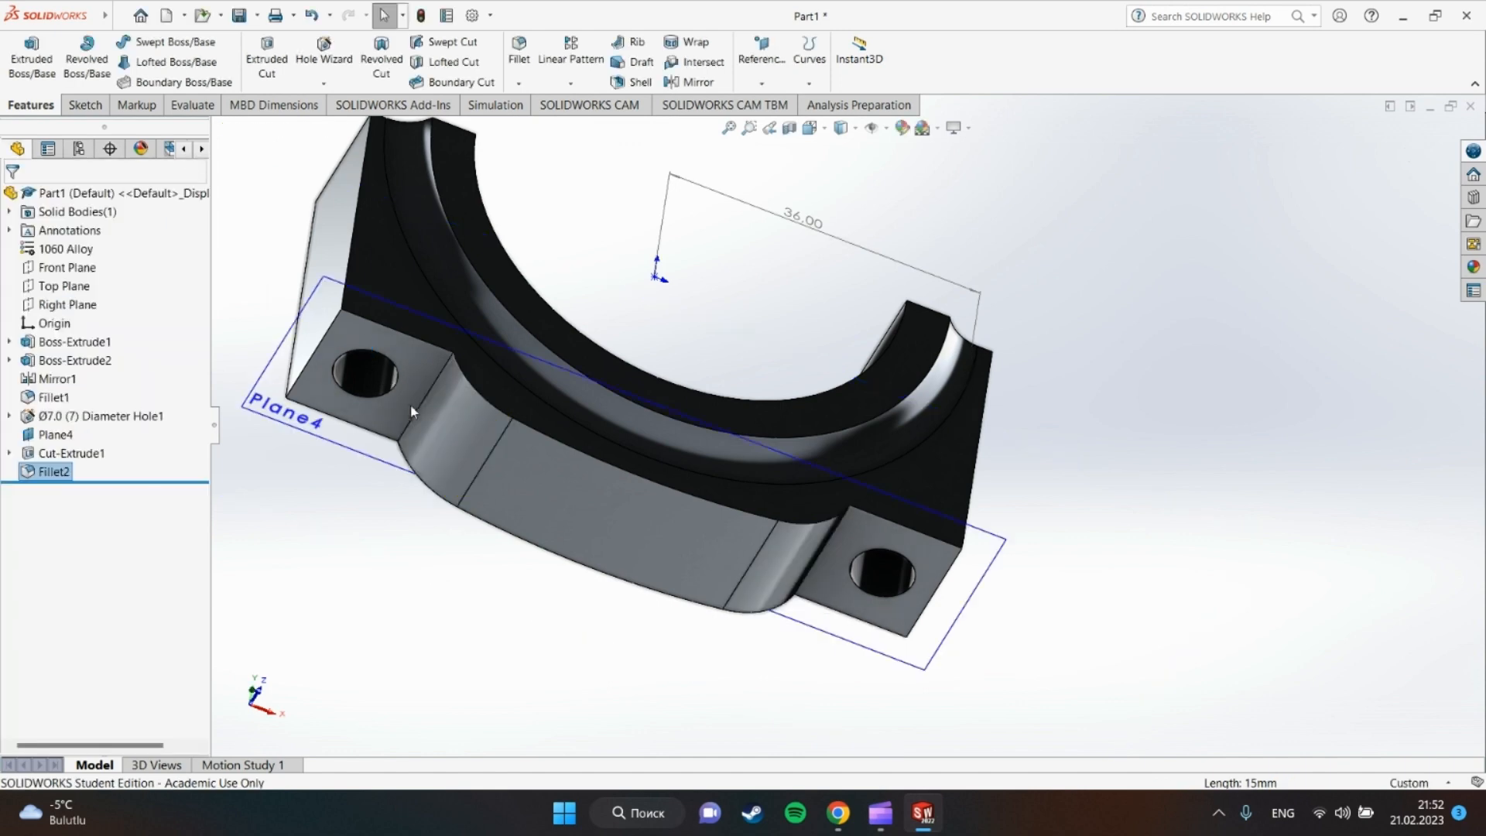
{"action": "middle_click_drag", "start_coordinate": [657, 325], "coordinate": [601, 480]}
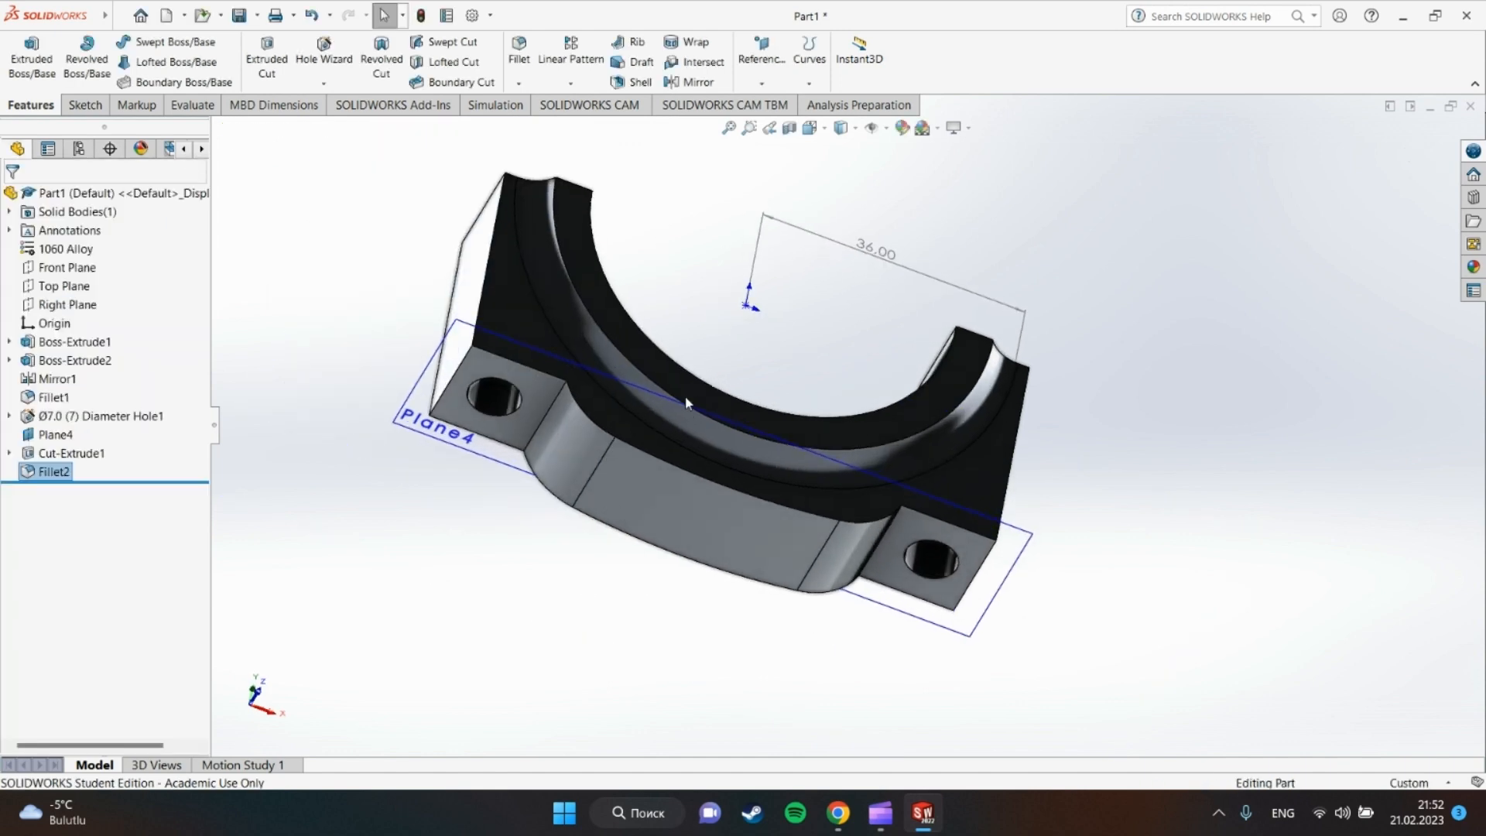
Start a 4 mm symmetric fillet and select the four vertical outer edges of the two end blocks.
{"action": "middle_click", "coordinate": [620, 501]}
{"action": "scroll", "coordinate": [847, 425], "scroll_direction": "up", "scroll_amount": 4}
{"action": "key", "text": "f"}
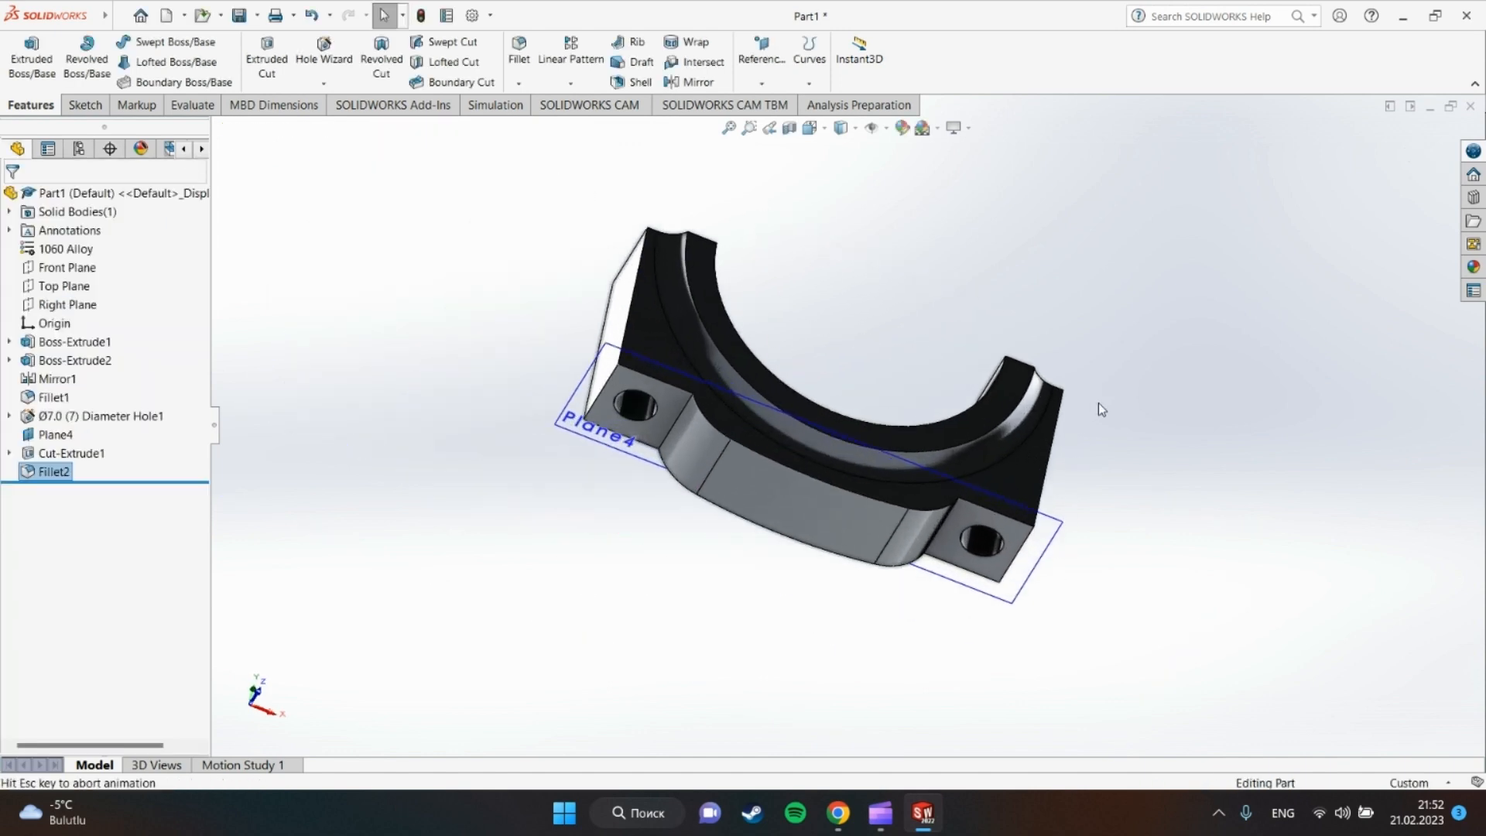
{"action": "mouse_move", "coordinate": [1098, 403]}
{"action": "middle_mouse_down"}
{"action": "mouse_move", "coordinate": [1245, 416]}
{"action": "mouse_move", "coordinate": [1190, 567]}
{"action": "middle_mouse_up"}
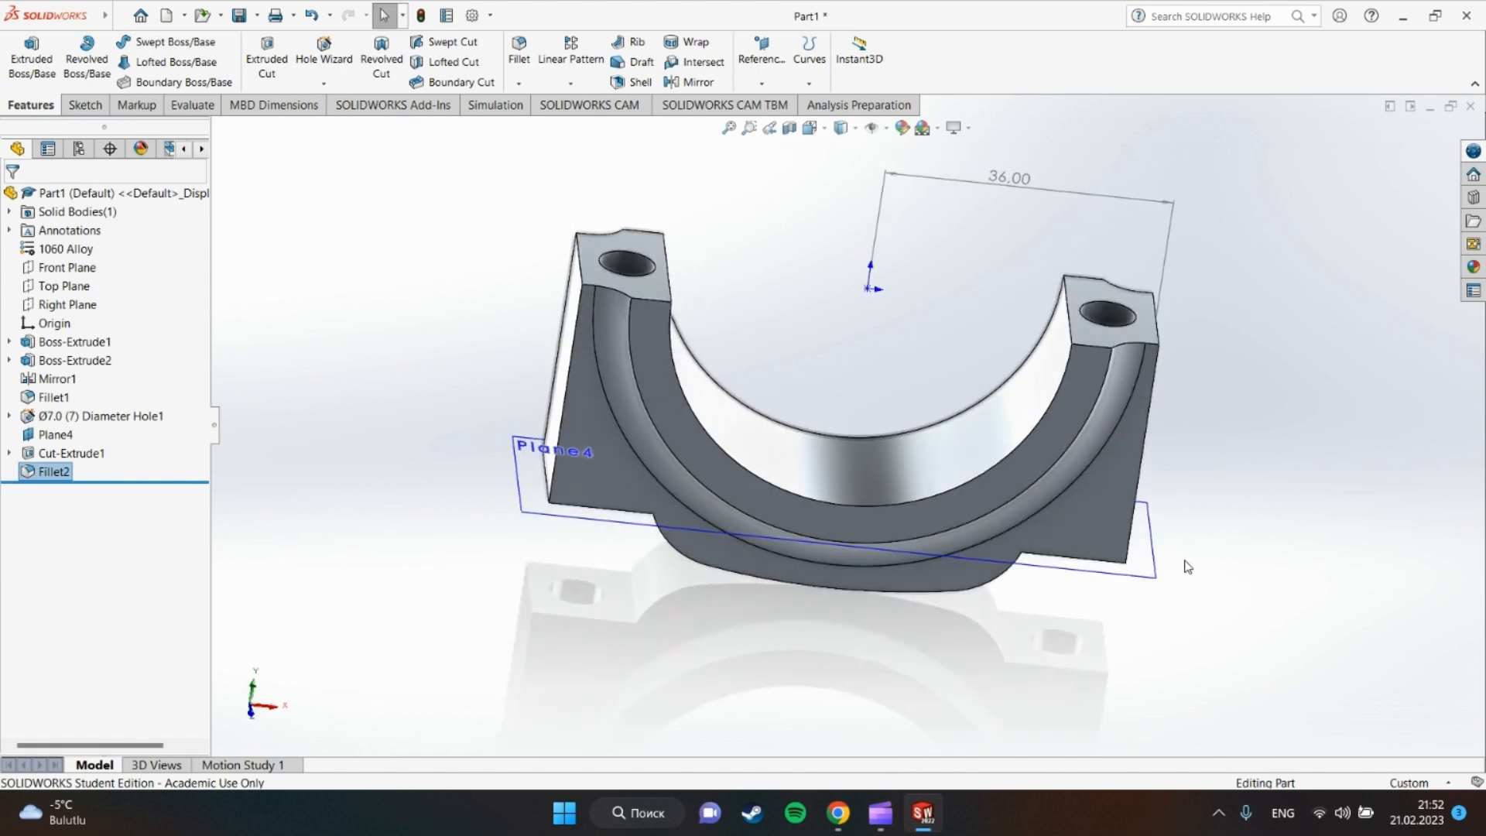
{"action": "left_click", "coordinate": [519, 51]}
{"action": "type", "text": "40"}
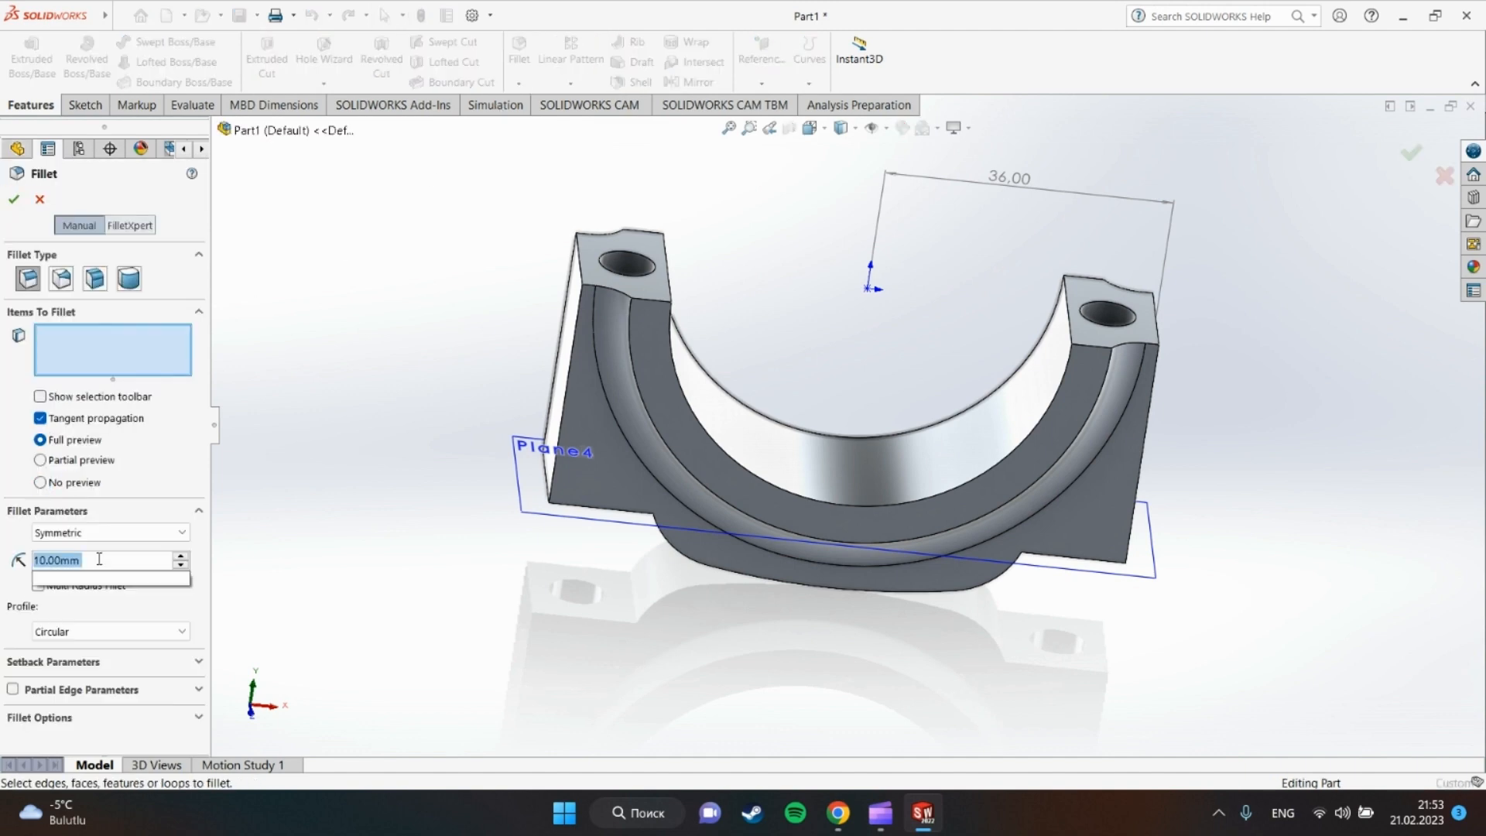
{"action": "key", "text": "Return"}
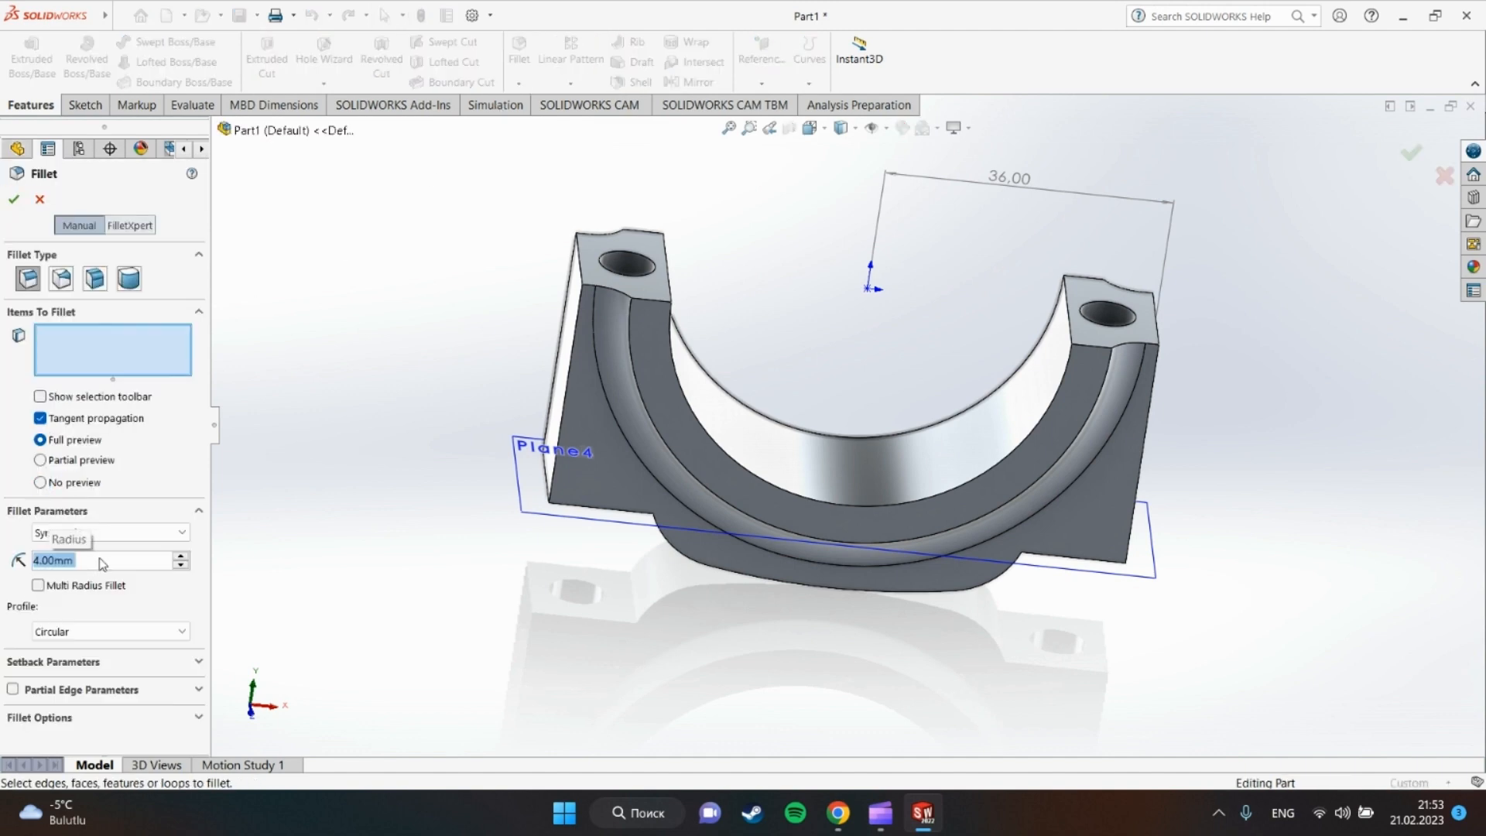
{"action": "left_click", "coordinate": [561, 425]}
{"action": "left_click", "coordinate": [557, 391]}
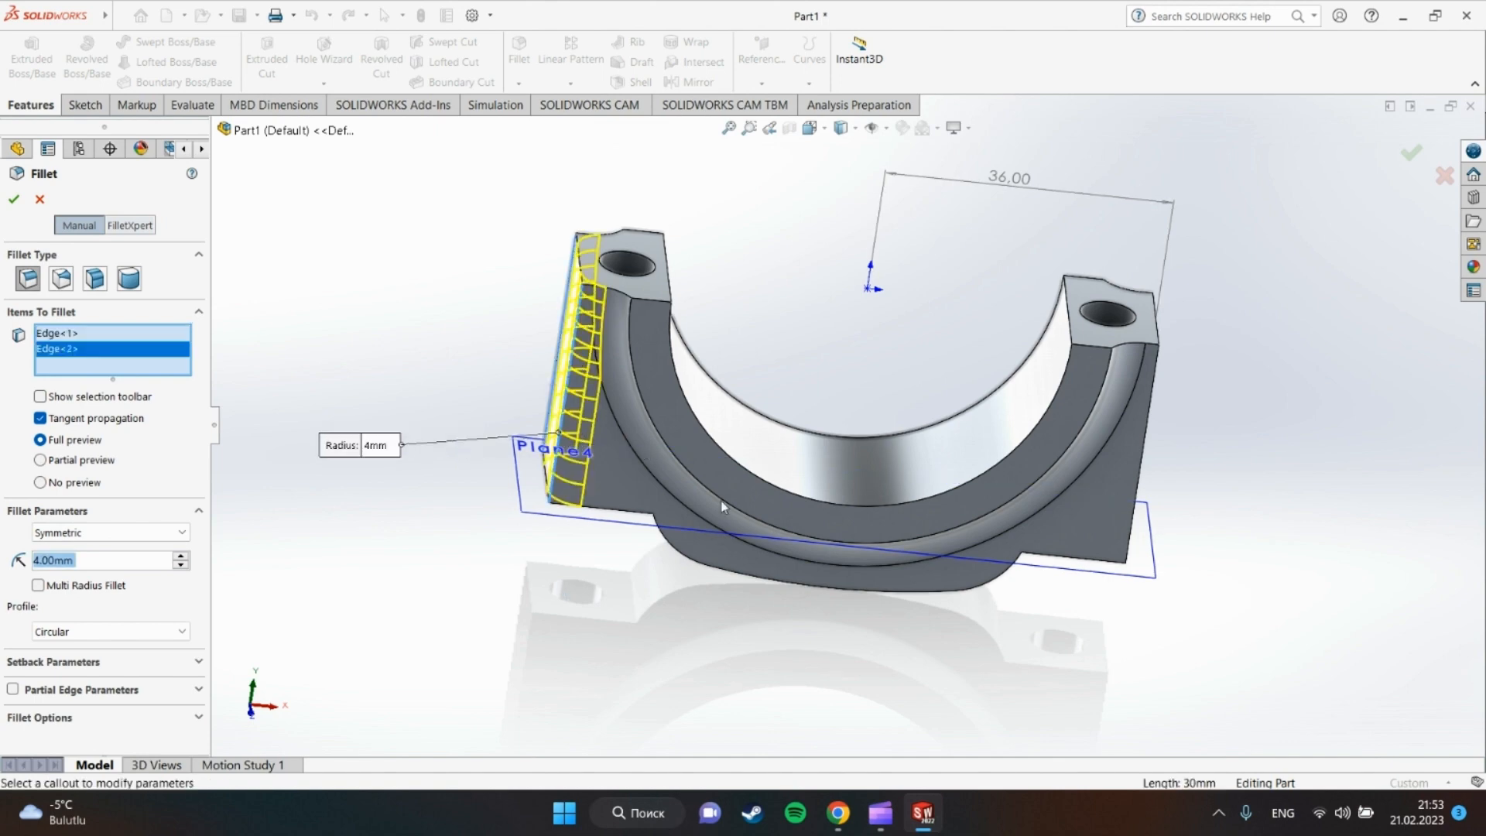
{"action": "scroll", "coordinate": [890, 623], "scroll_direction": "down", "scroll_amount": 2}
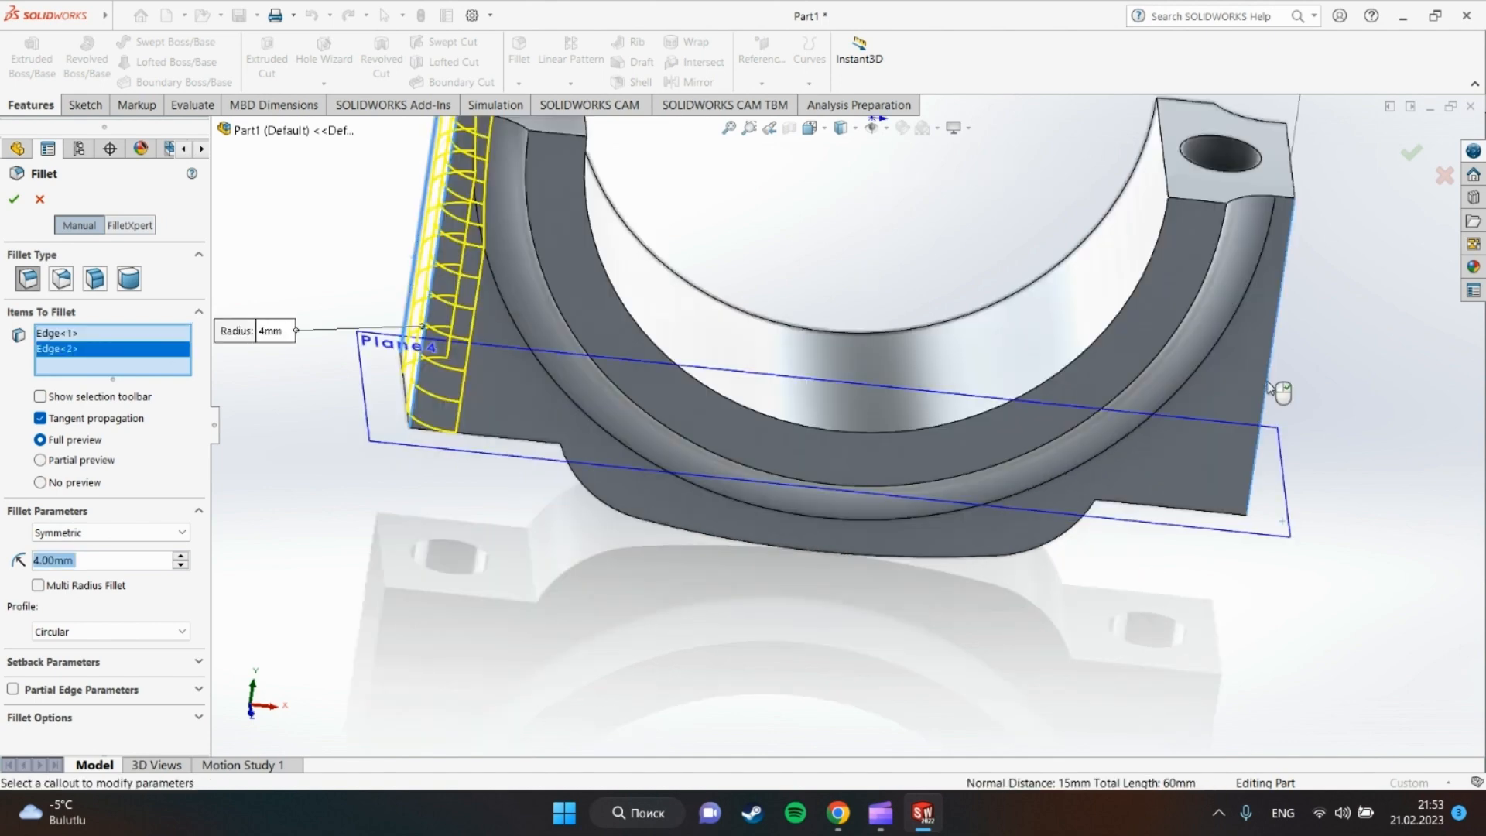
{"action": "left_click", "coordinate": [1276, 388]}
{"action": "middle_click_drag", "start_coordinate": [1298, 420], "coordinate": [1219, 208]}
{"action": "left_click", "coordinate": [1252, 346]}
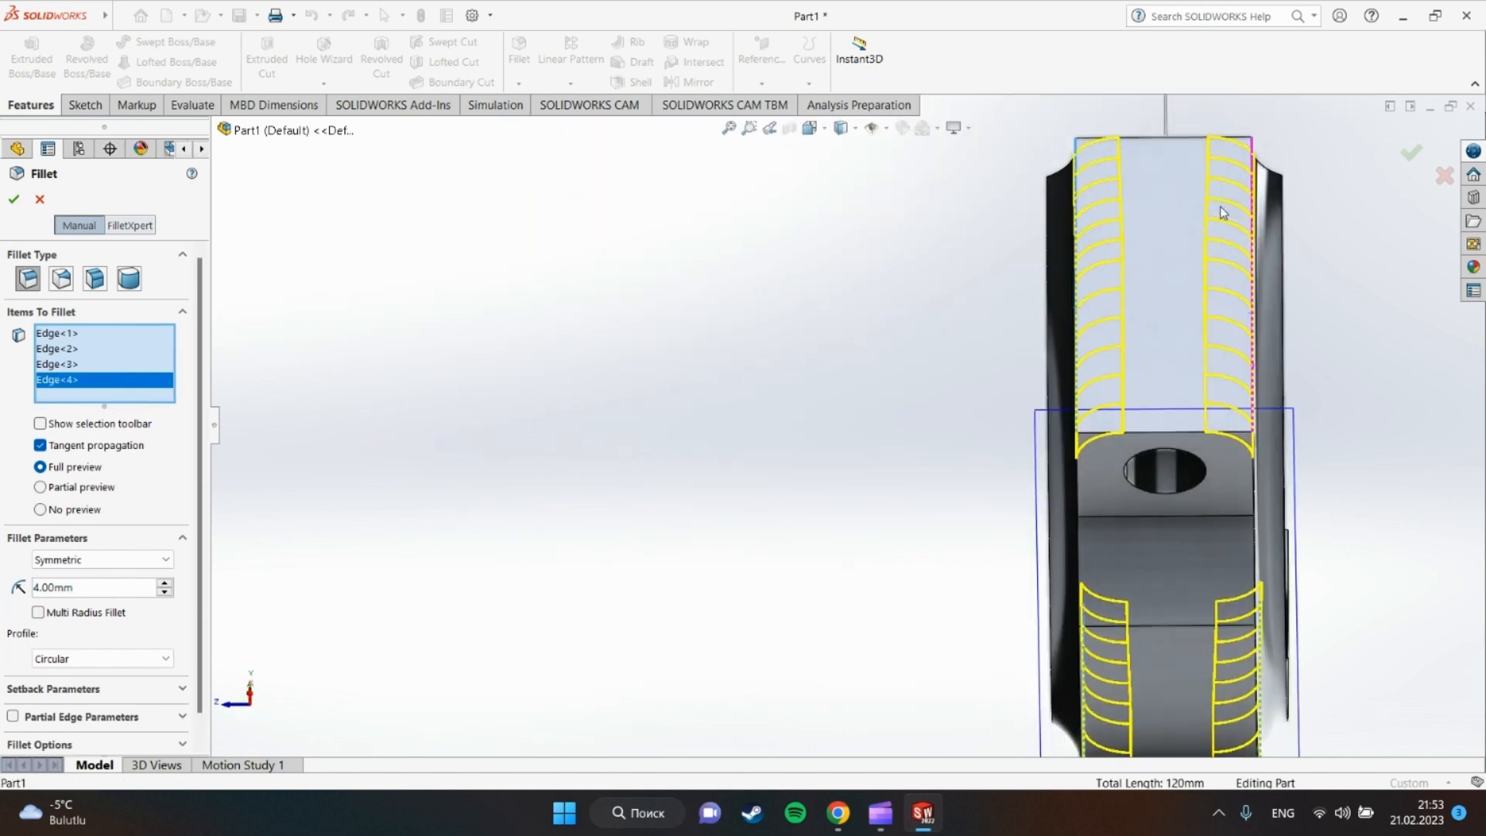
Add both curved long edges of the underside bulge to the fillet selection and apply the 4 mm fillet.
{"action": "scroll", "coordinate": [1249, 540], "scroll_direction": "up", "scroll_amount": 3}
{"action": "middle_click_drag", "start_coordinate": [1201, 570], "coordinate": [1146, 590]}
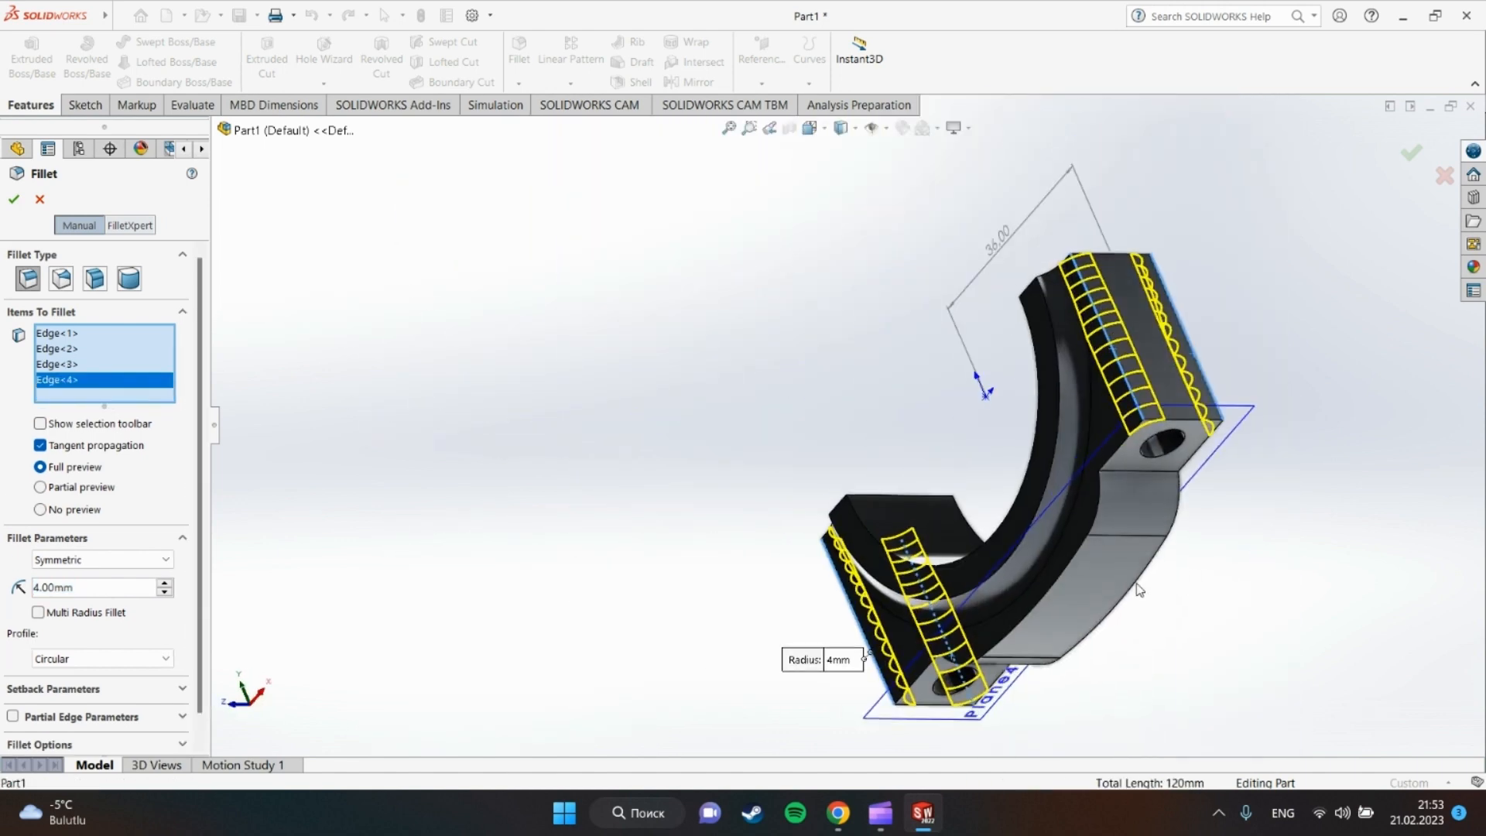
{"action": "left_click", "coordinate": [1103, 582]}
{"action": "left_click", "coordinate": [1066, 571]}
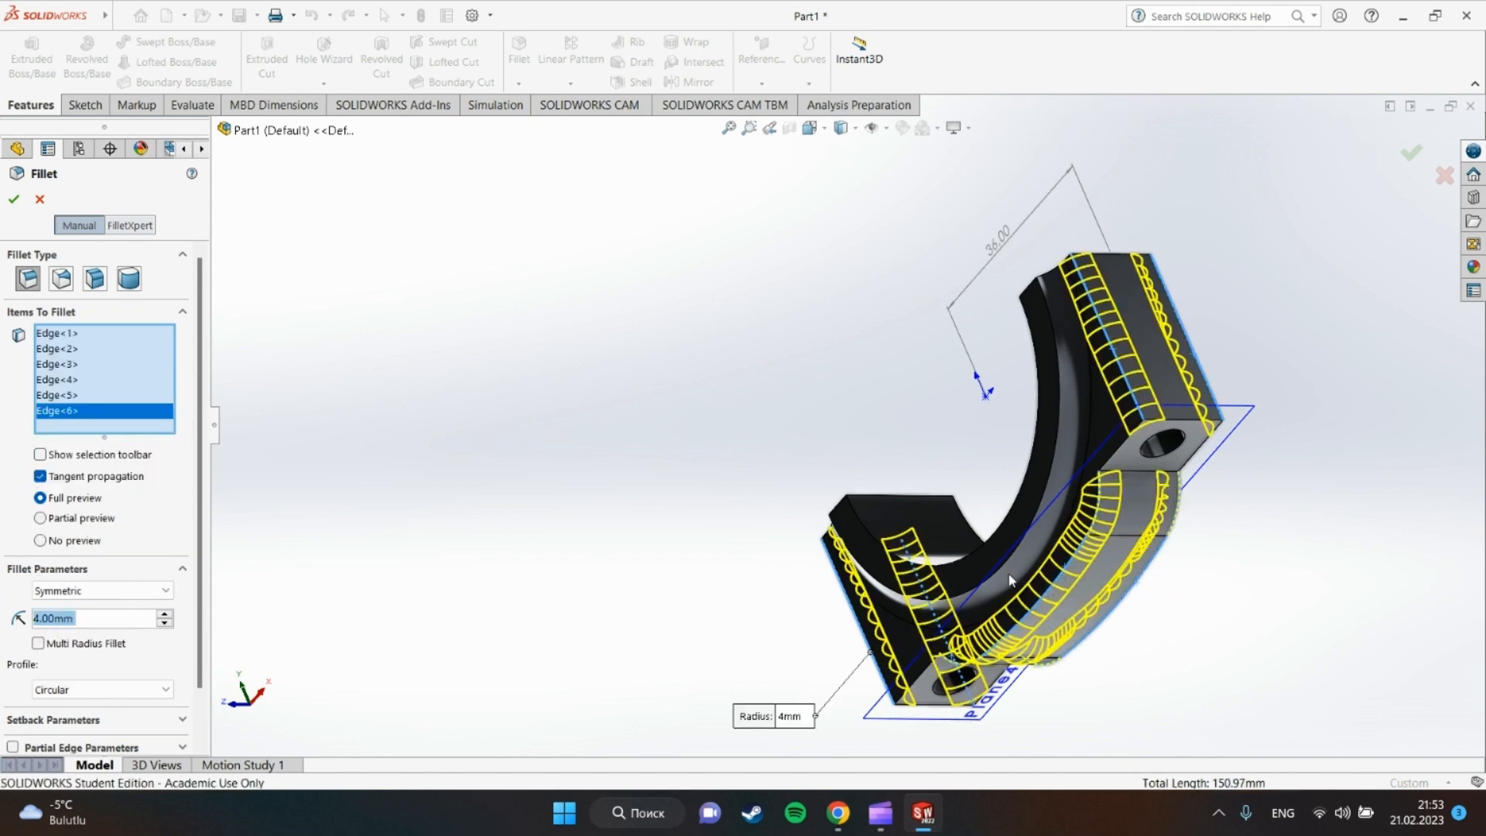
{"action": "key", "text": "Return"}
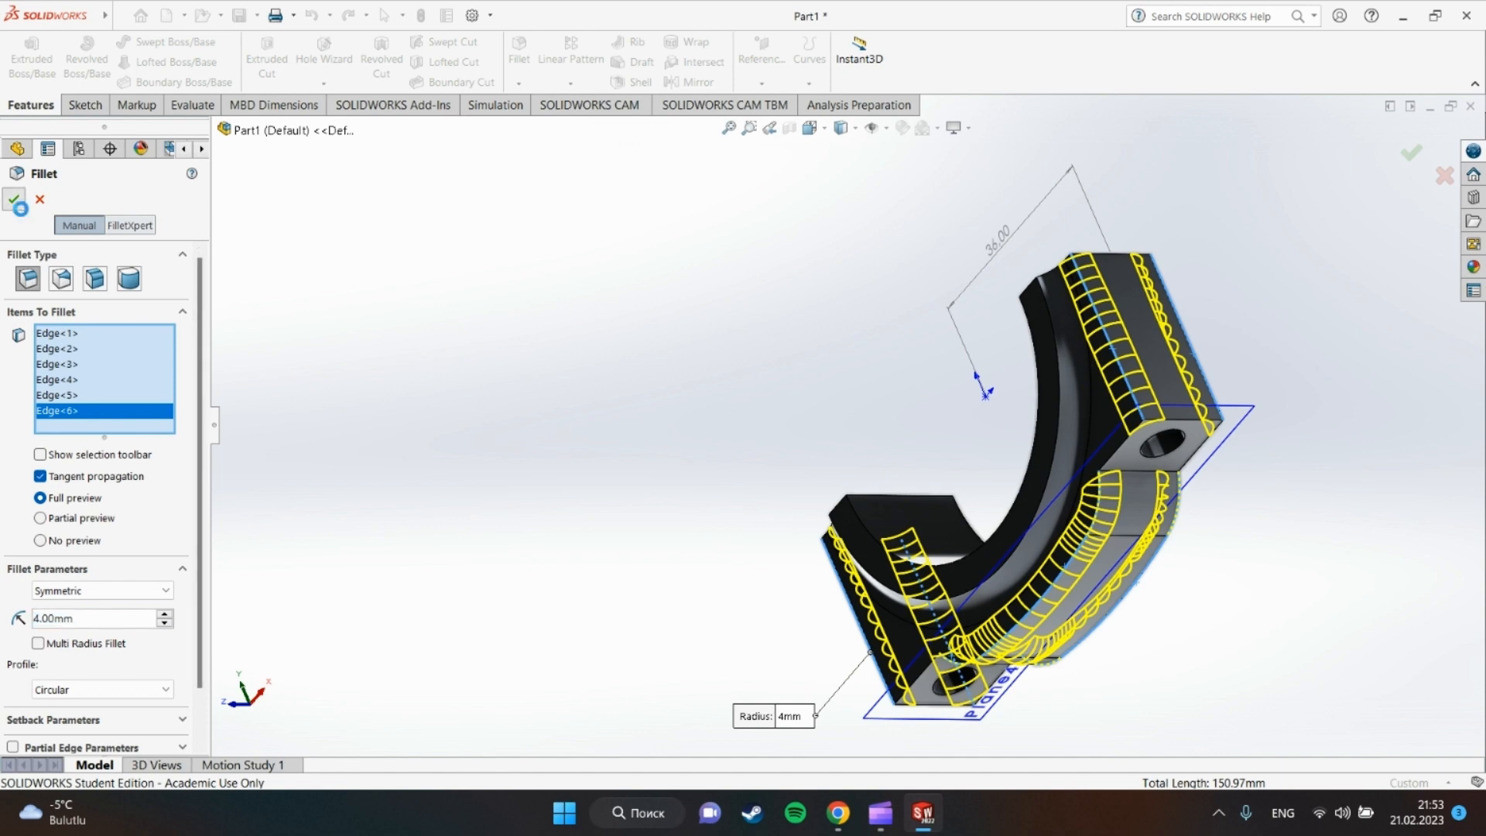
{"action": "middle_click_drag", "start_coordinate": [1280, 557], "coordinate": [1396, 424]}
{"action": "key", "text": "f"}
{"action": "scroll", "coordinate": [1410, 338], "scroll_direction": "down", "scroll_amount": 2}
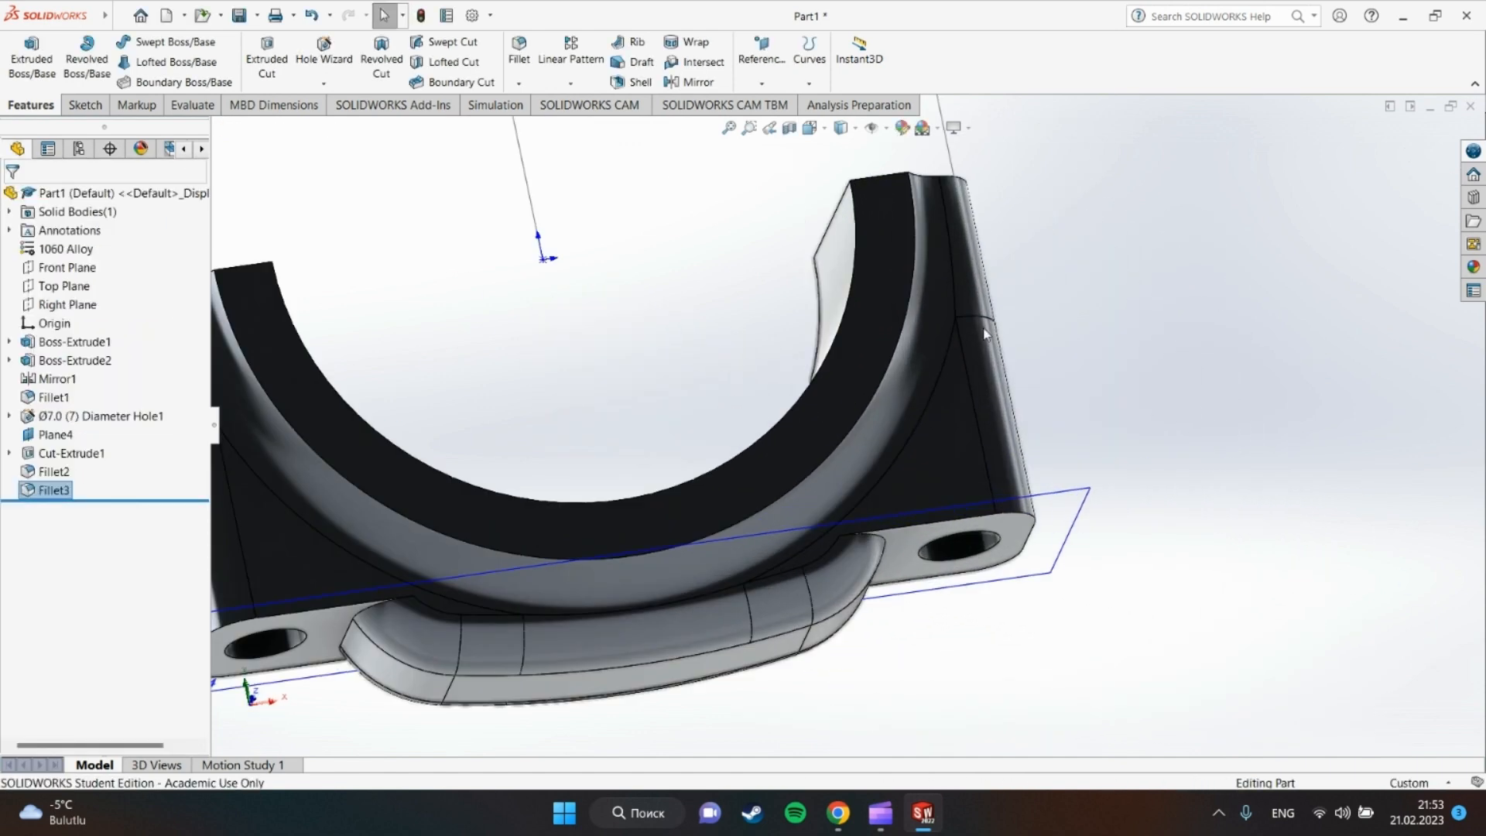
{"action": "left_click", "coordinate": [518, 83]}
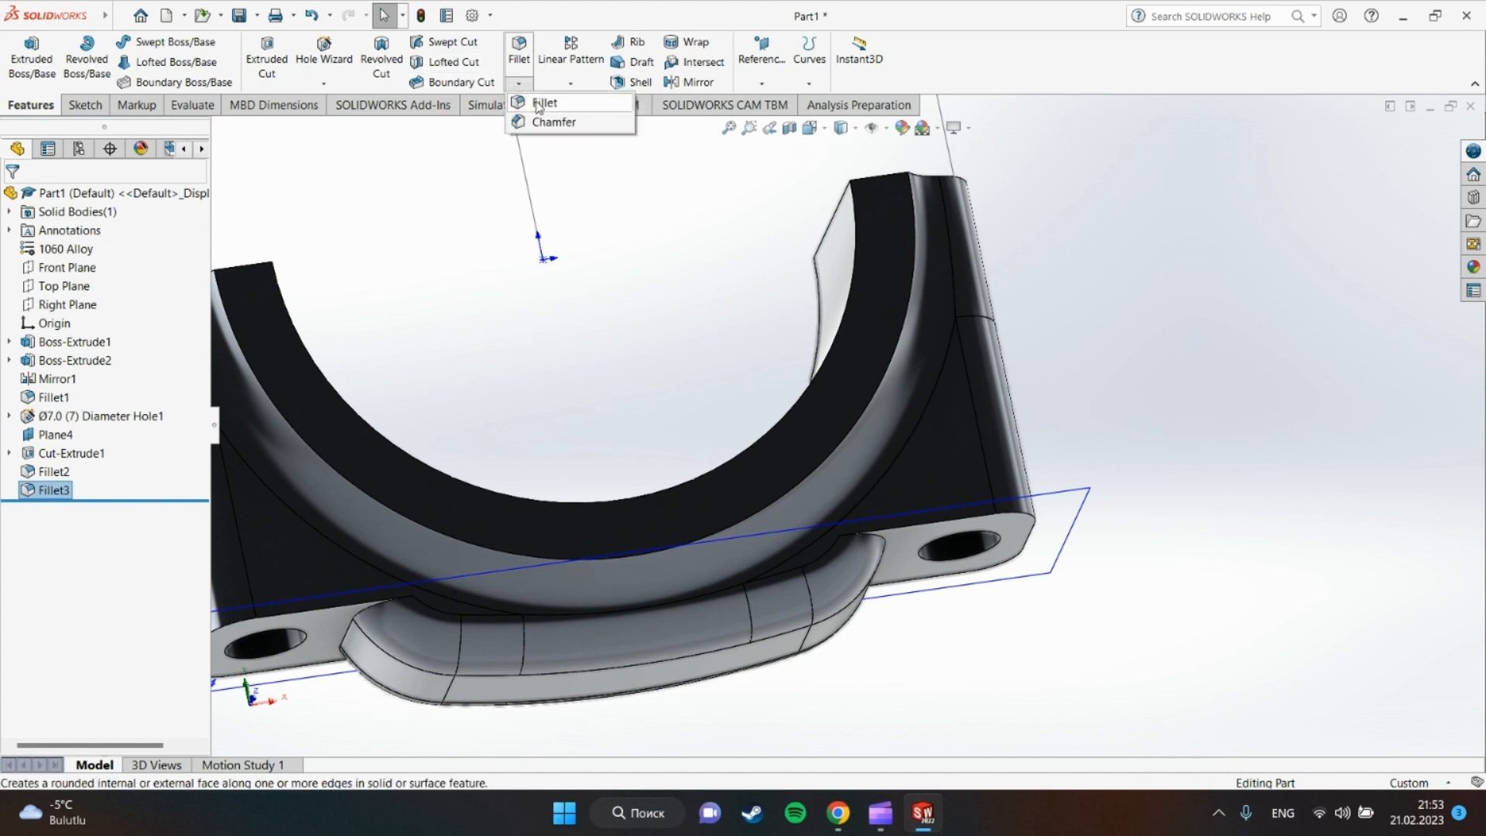
{"action": "left_click", "coordinate": [539, 102]}
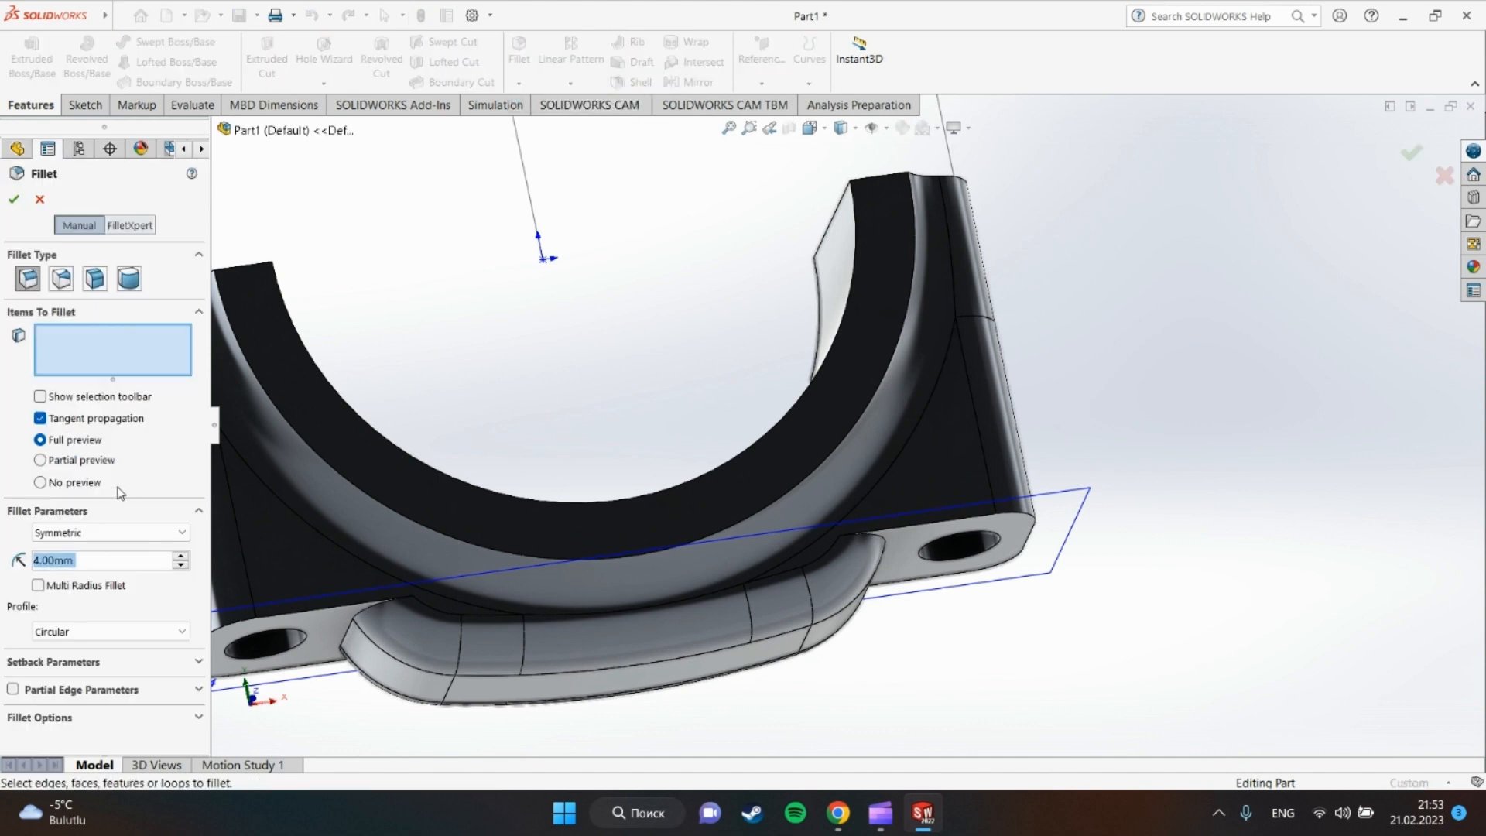
{"action": "type", "text": "0.3"}
{"action": "key", "text": "Return"}
{"action": "scroll", "coordinate": [317, 350], "scroll_direction": "up", "scroll_amount": 3}
{"action": "left_click", "coordinate": [45, 199]}
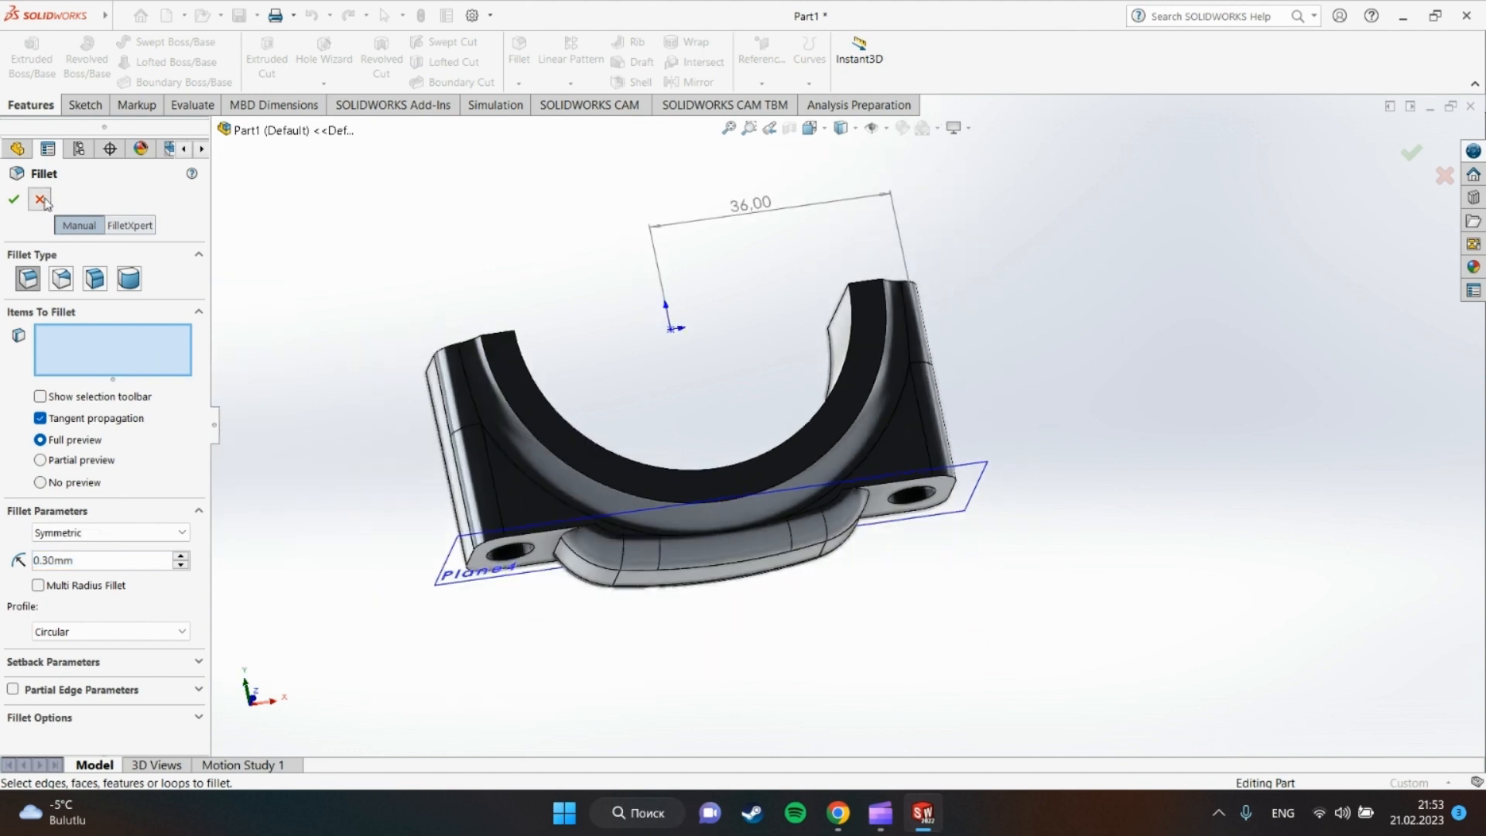
Start a 0.3 mm by 45° chamfer and select the outer bottom edge of one bolt-hole foot.
{"action": "left_click", "coordinate": [518, 83]}
{"action": "left_click", "coordinate": [541, 123]}
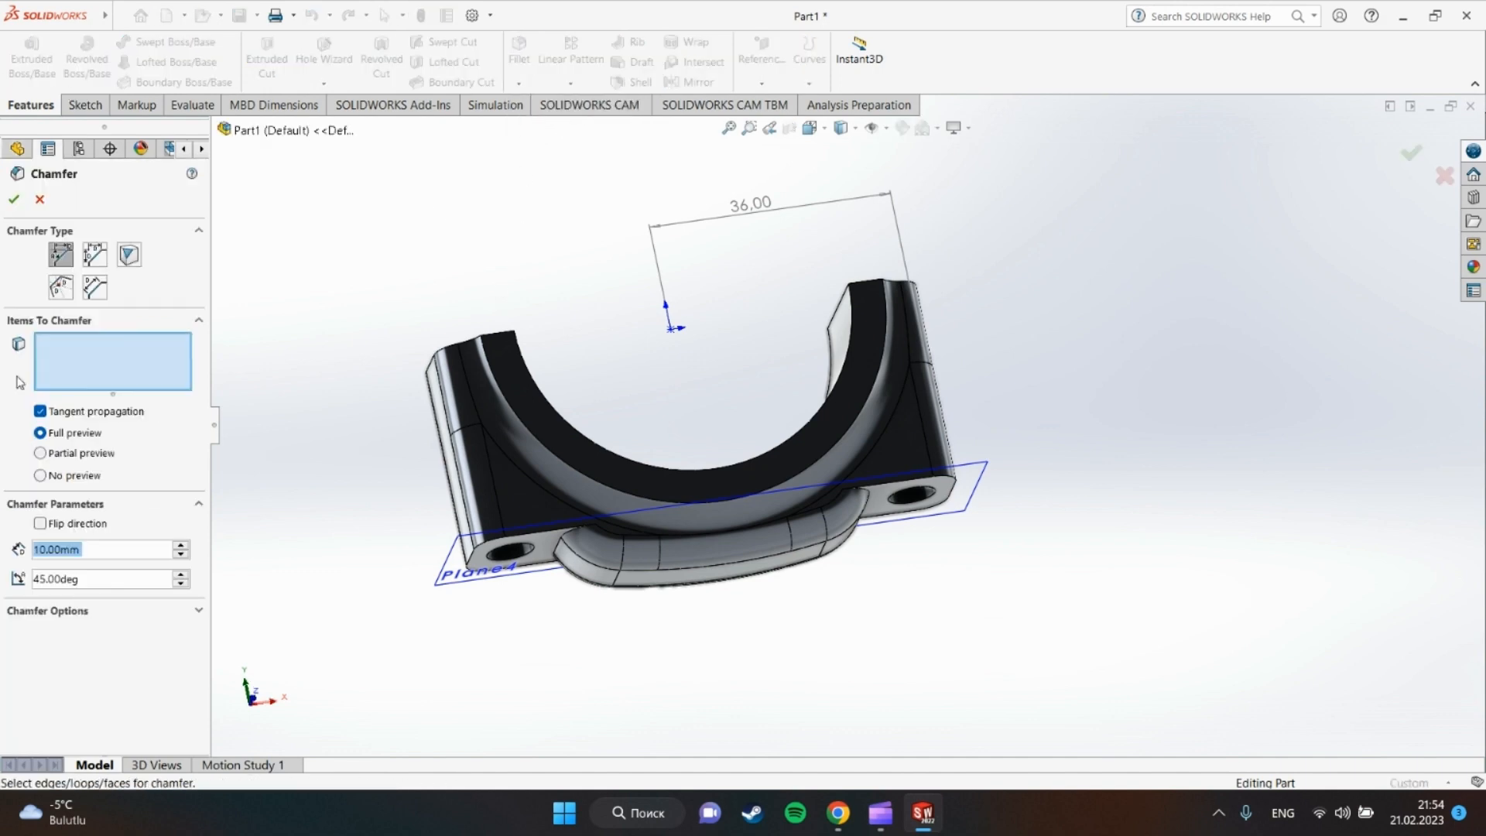
{"action": "type", "text": "0.3"}
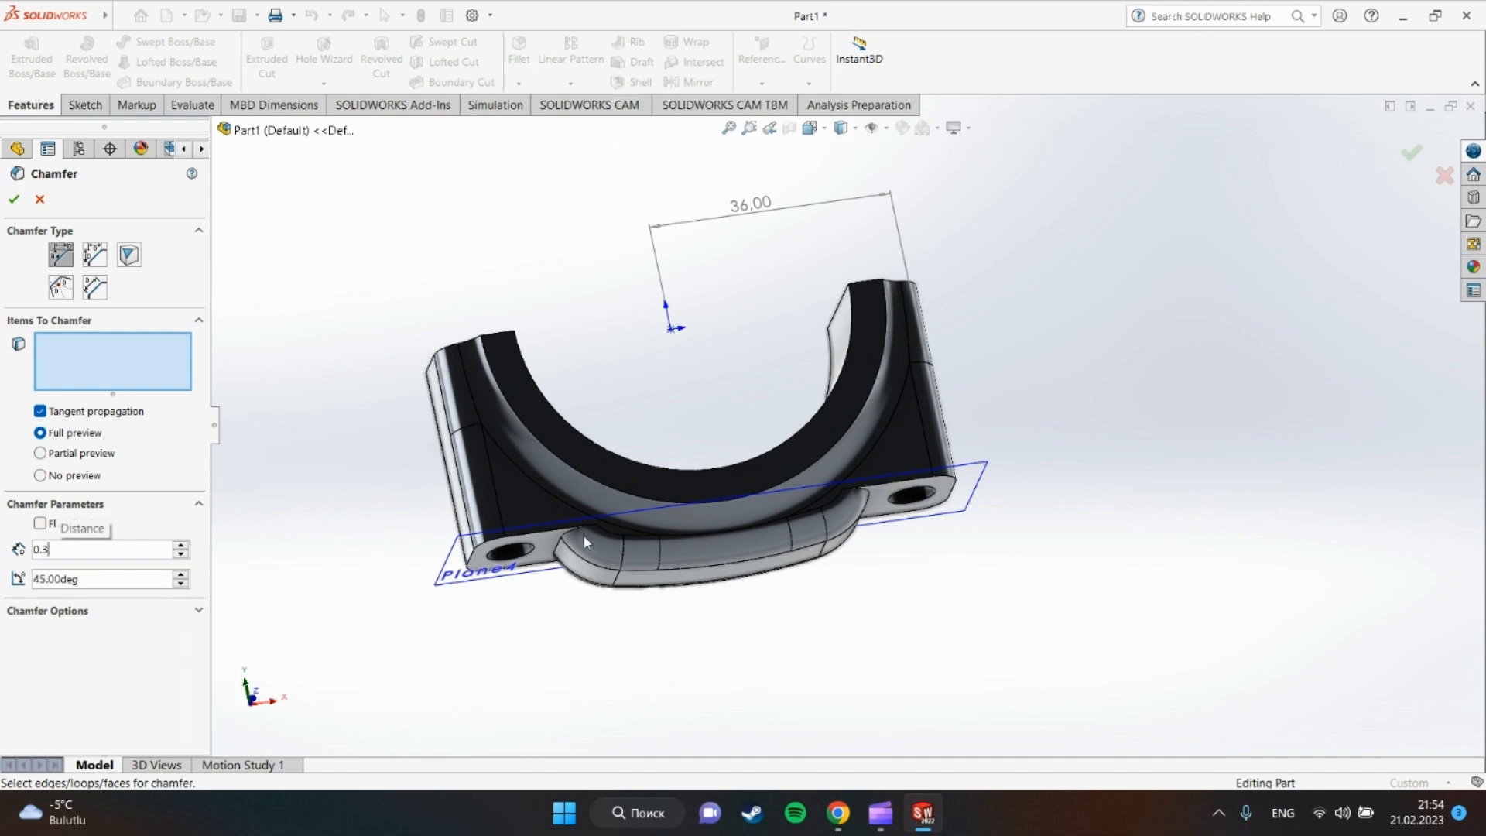
{"action": "middle_click_drag", "start_coordinate": [738, 596], "coordinate": [722, 594]}
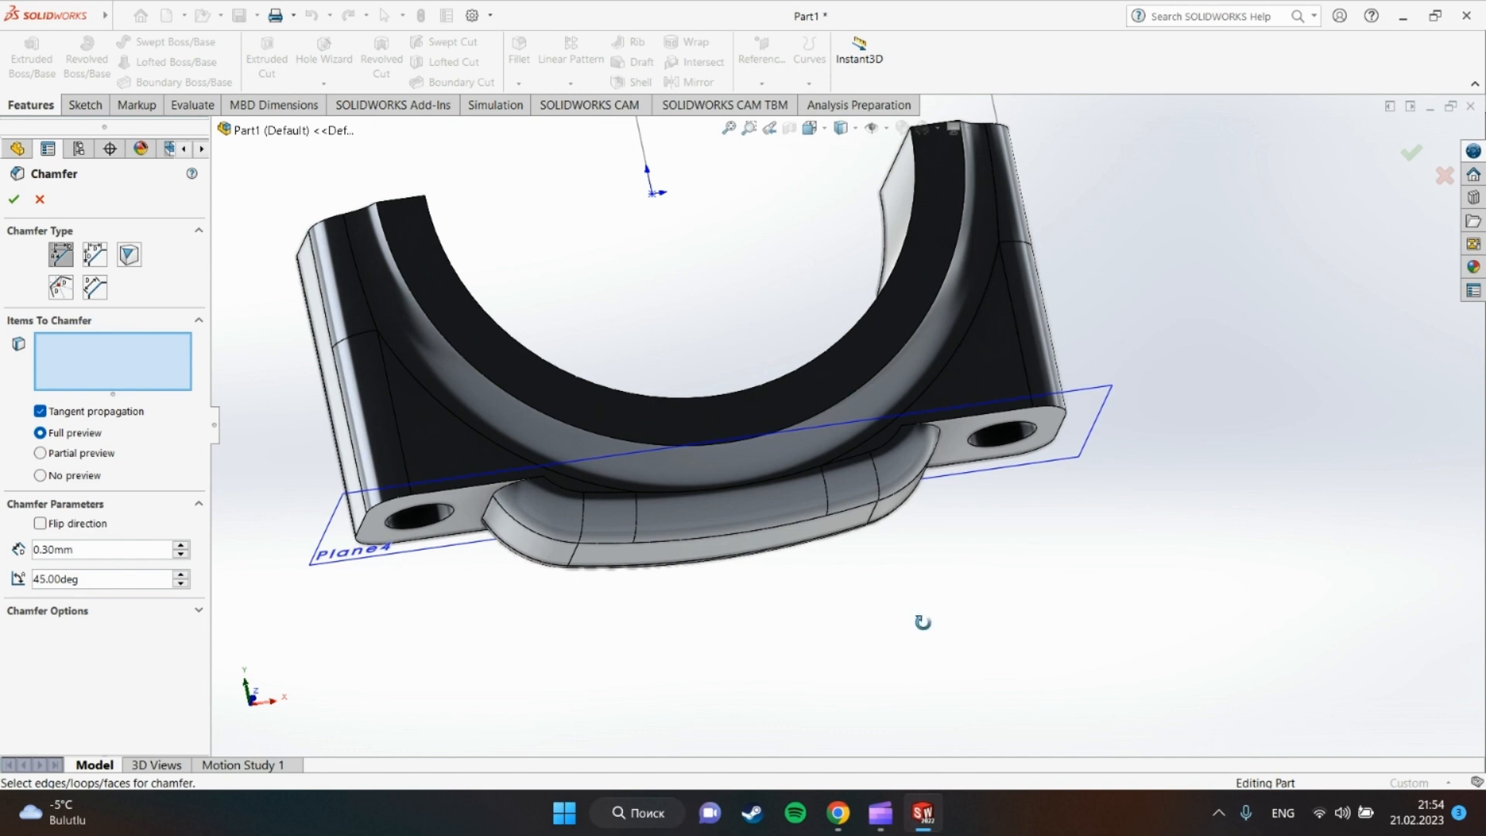
{"action": "middle_click_drag", "start_coordinate": [1012, 617], "coordinate": [978, 594]}
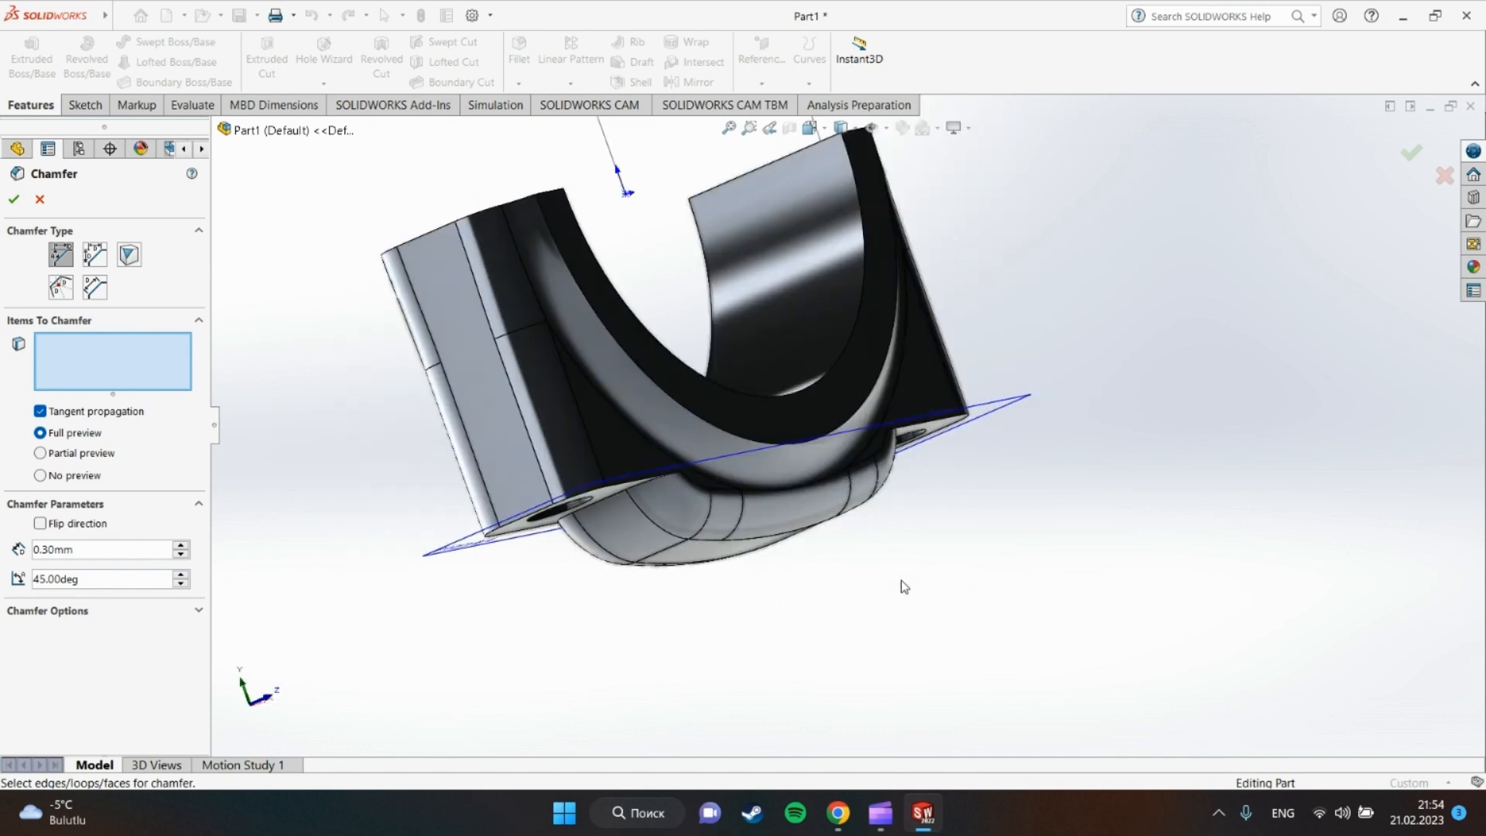
{"action": "middle_click_drag", "start_coordinate": [829, 551], "coordinate": [597, 472]}
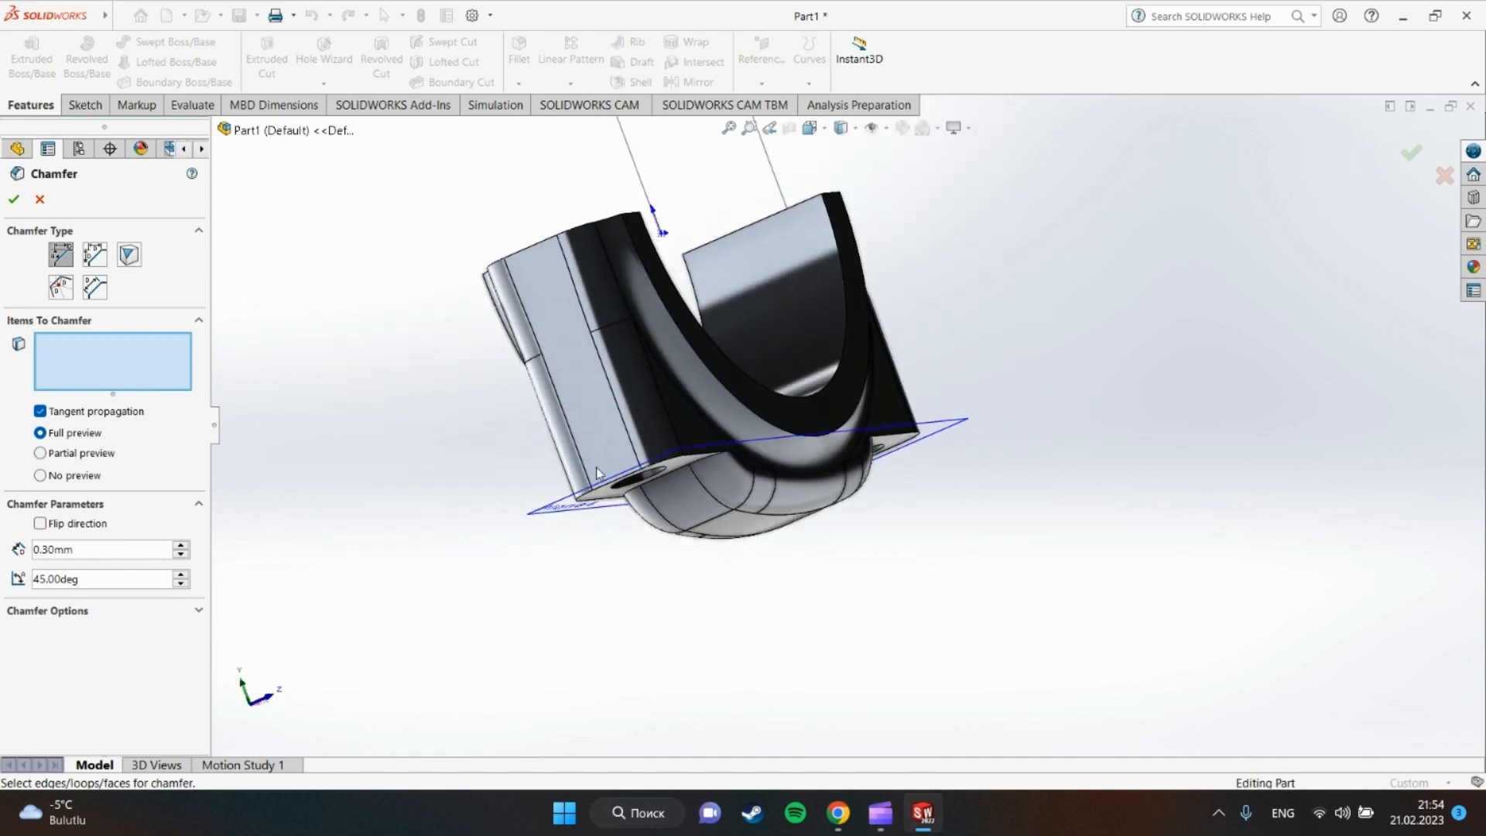
{"action": "scroll", "coordinate": [594, 469], "scroll_direction": "down", "scroll_amount": 1}
{"action": "scroll", "coordinate": [643, 426], "scroll_direction": "up", "scroll_amount": 1}
{"action": "scroll", "coordinate": [892, 461], "scroll_direction": "down", "scroll_amount": 1}
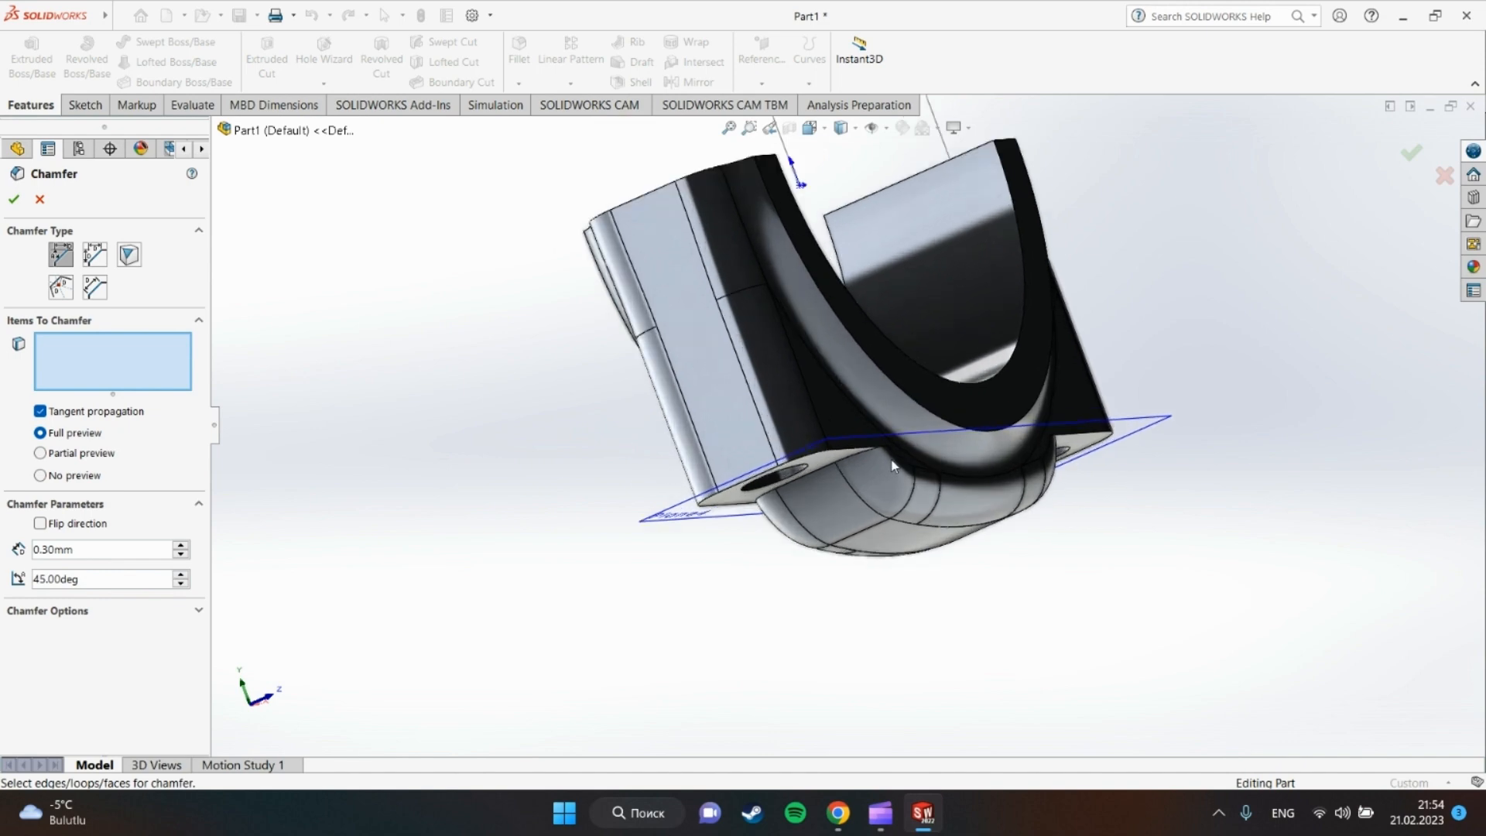
{"action": "scroll", "coordinate": [843, 460], "scroll_direction": "down", "scroll_amount": 2}
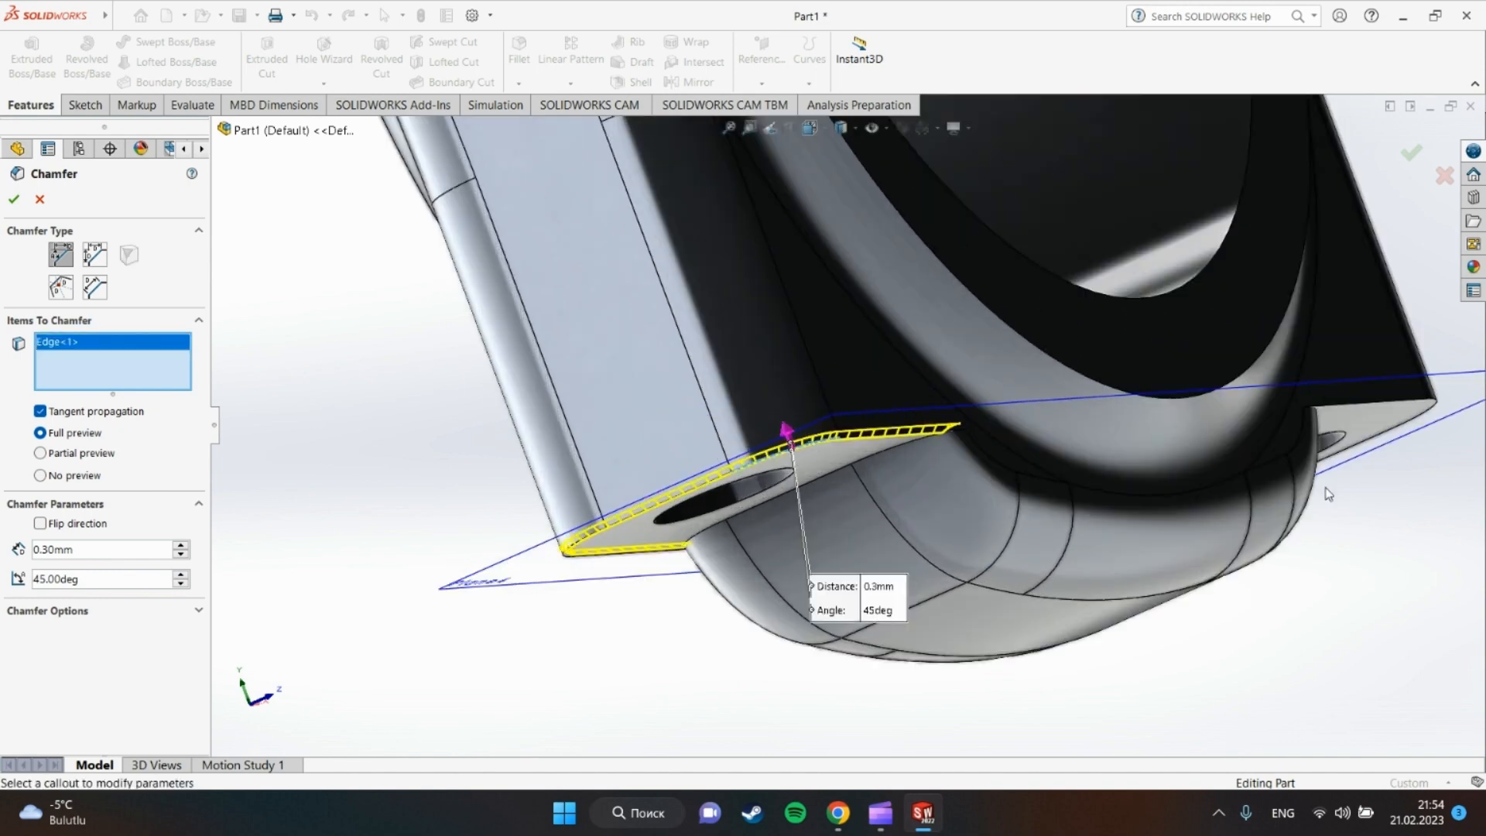
{"action": "middle_click_drag", "start_coordinate": [1328, 494], "coordinate": [1243, 490]}
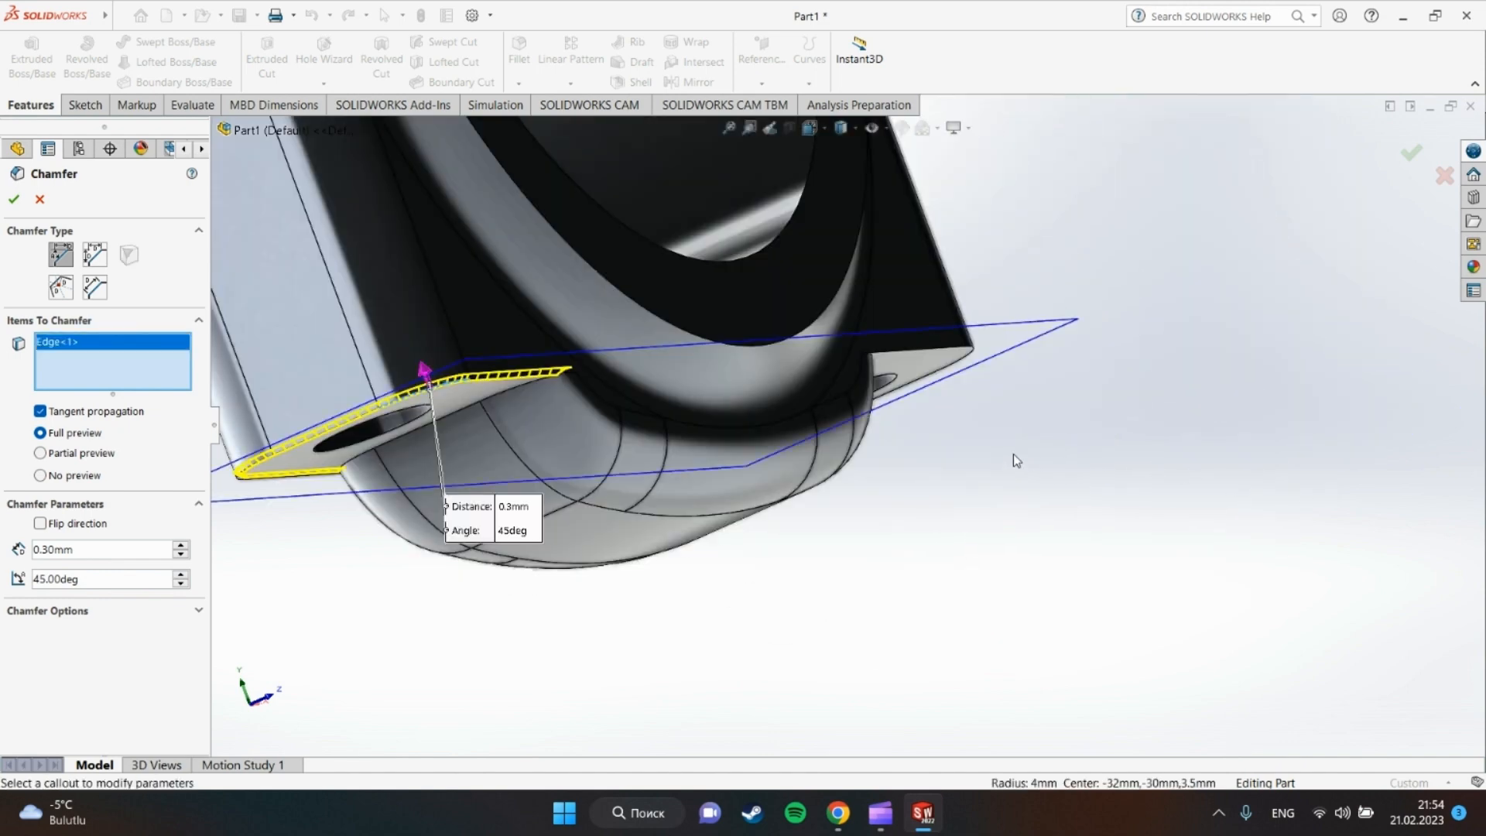
{"action": "left_click", "coordinate": [461, 409]}
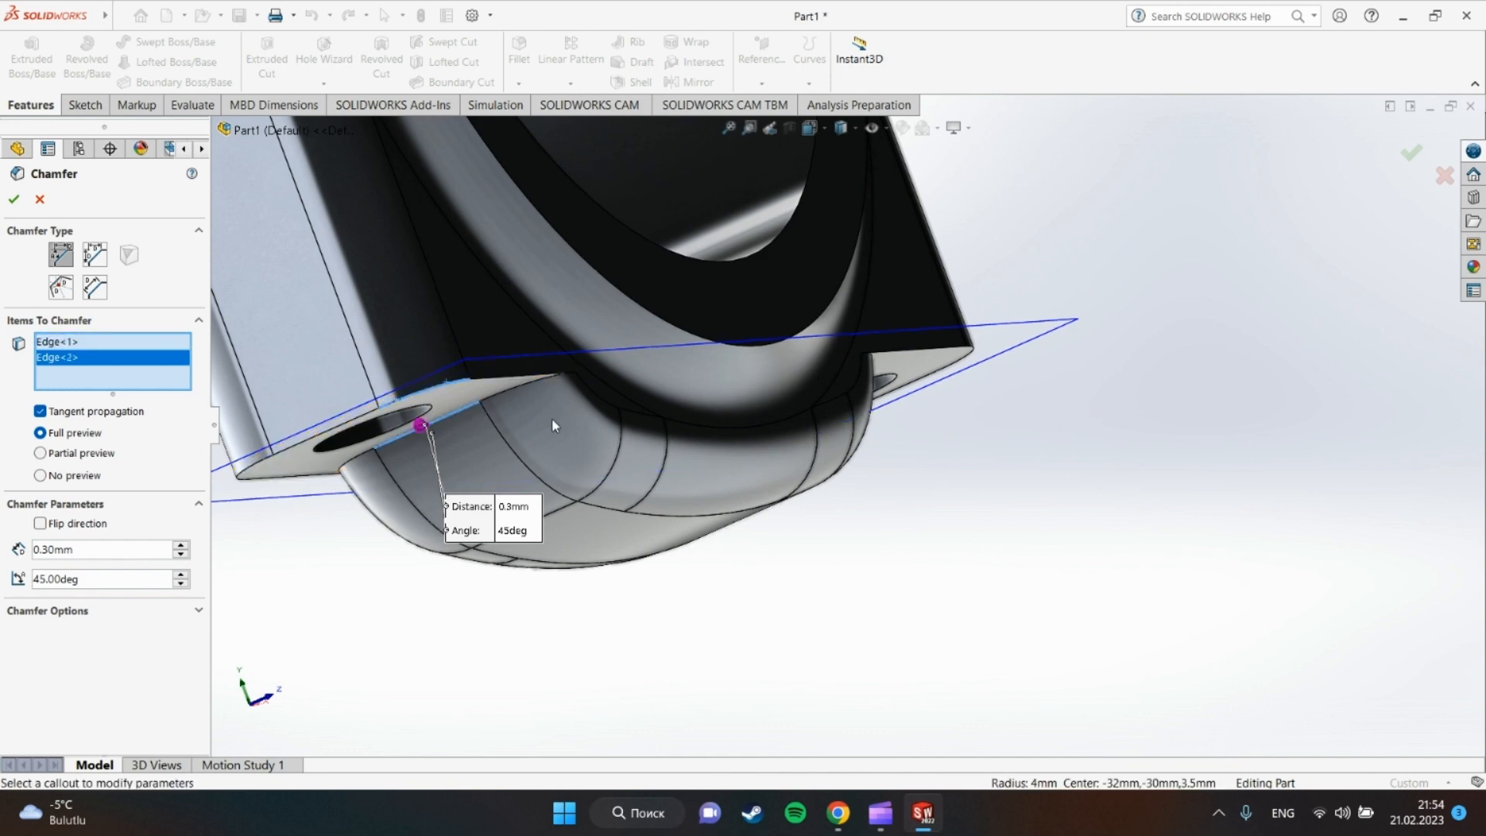
{"action": "left_click", "coordinate": [499, 400]}
{"action": "left_click", "coordinate": [346, 462]}
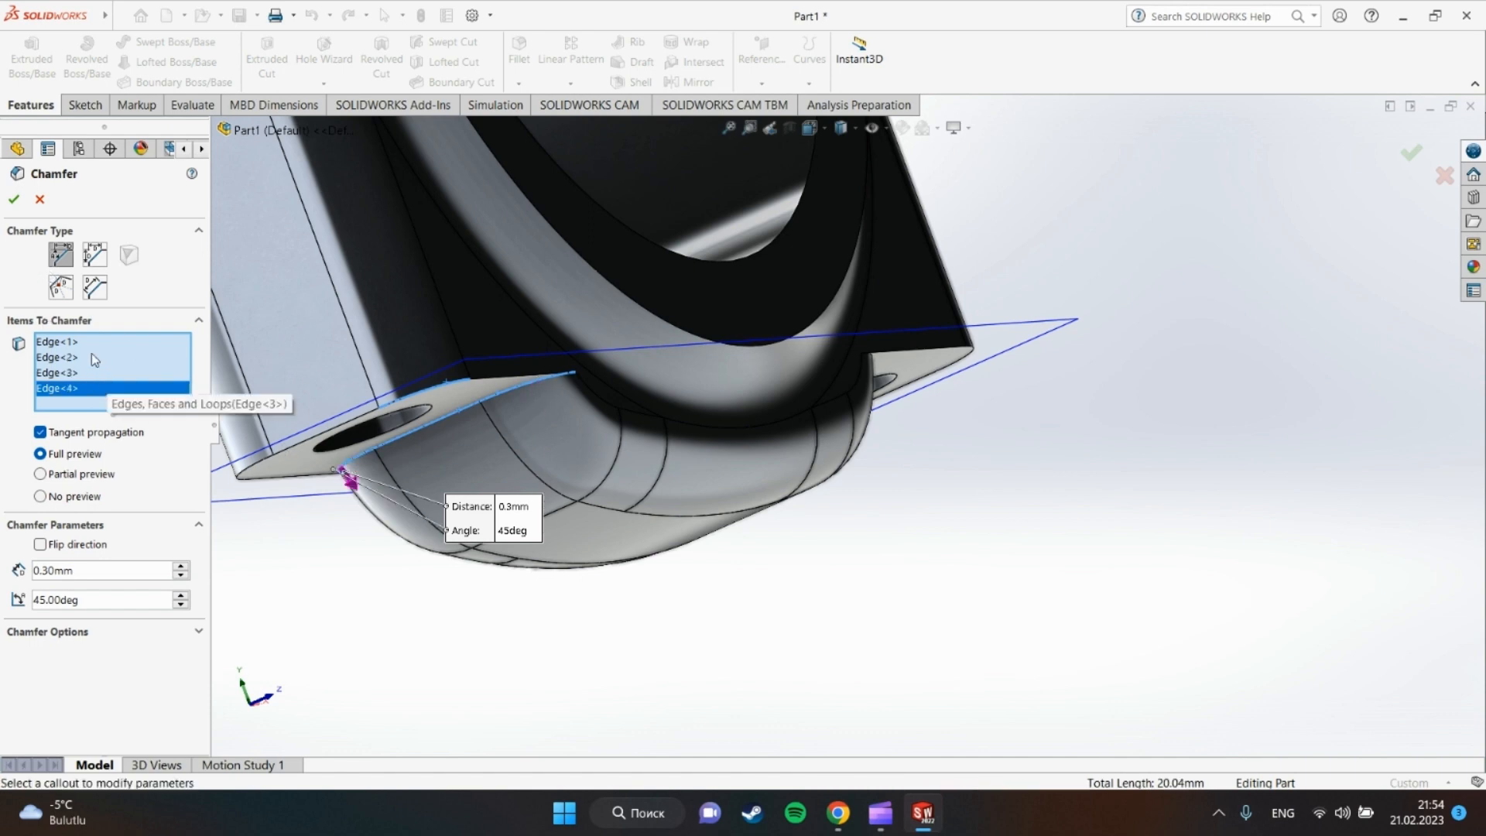
{"action": "right_click", "coordinate": [71, 389]}
{"action": "left_click", "coordinate": [100, 418]}
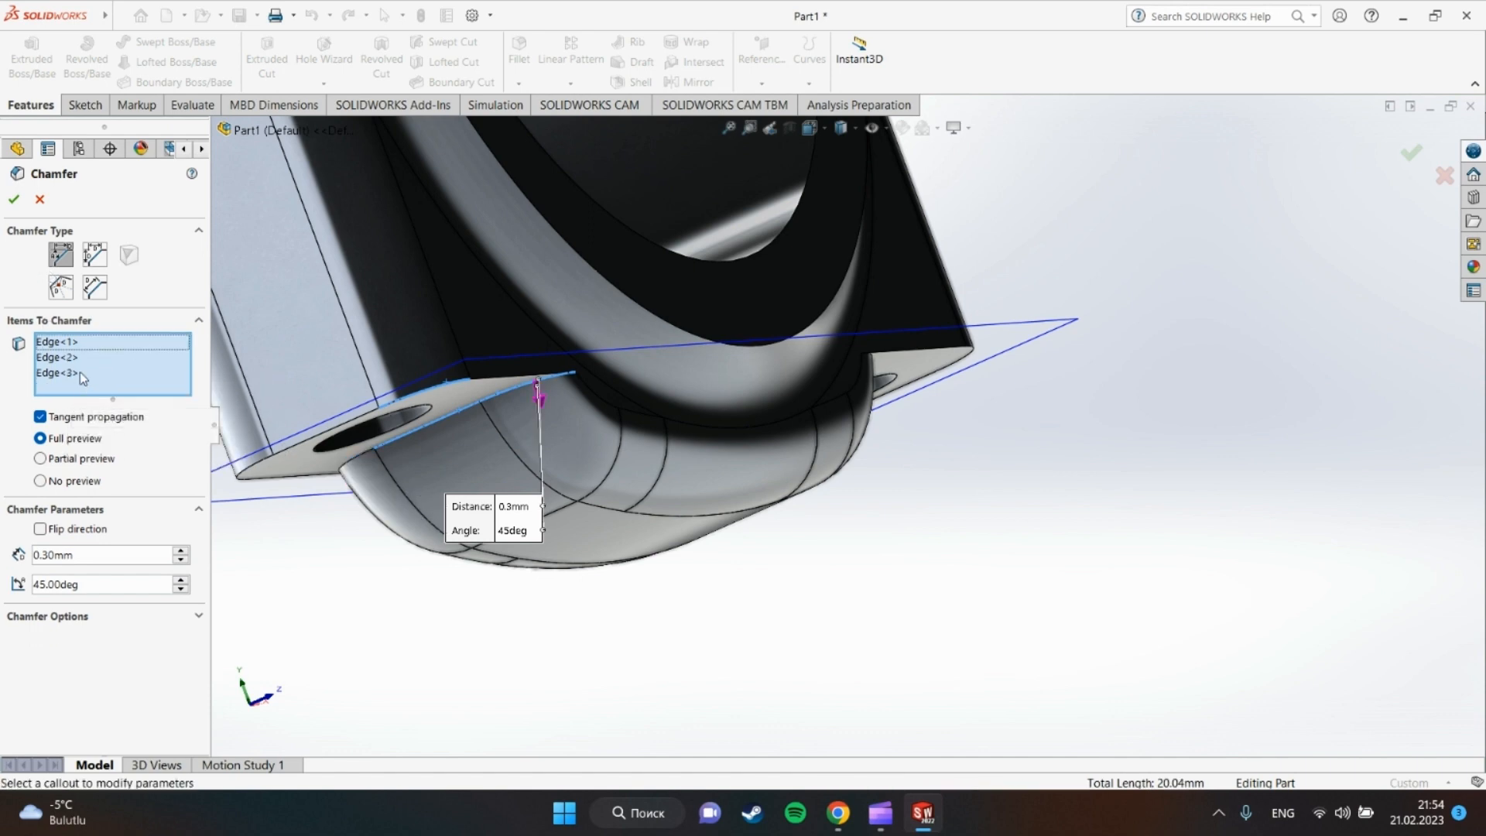
{"action": "right_click", "coordinate": [80, 371]}
{"action": "left_click", "coordinate": [102, 393]}
{"action": "right_click", "coordinate": [91, 356]}
{"action": "left_click", "coordinate": [124, 390]}
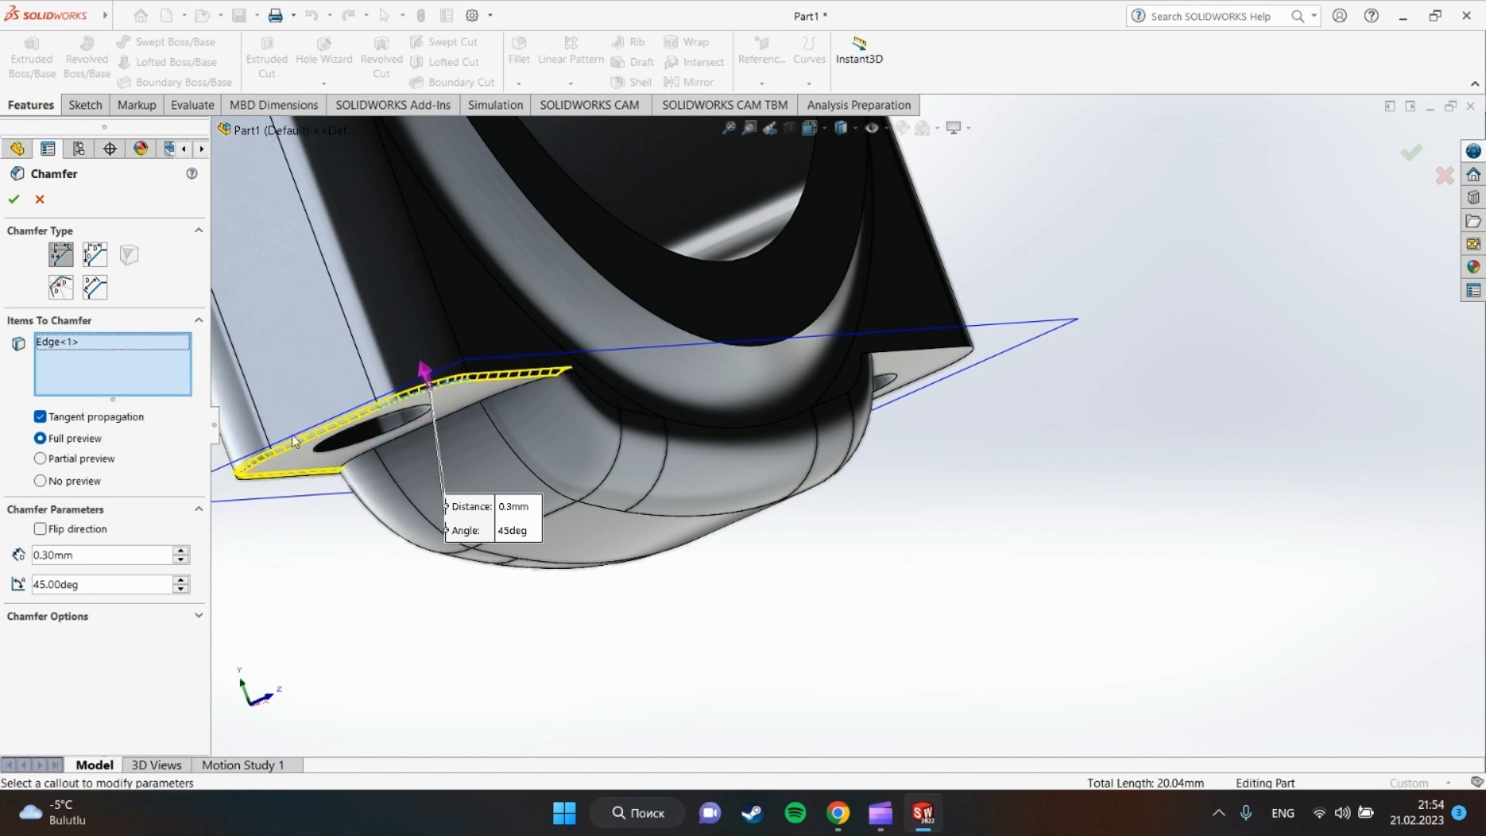
Add the other foot's outer bottom edge and the outer and inner arc edges of one ring face to the chamfer.
{"action": "middle_click_drag", "start_coordinate": [1223, 374], "coordinate": [1112, 303]}
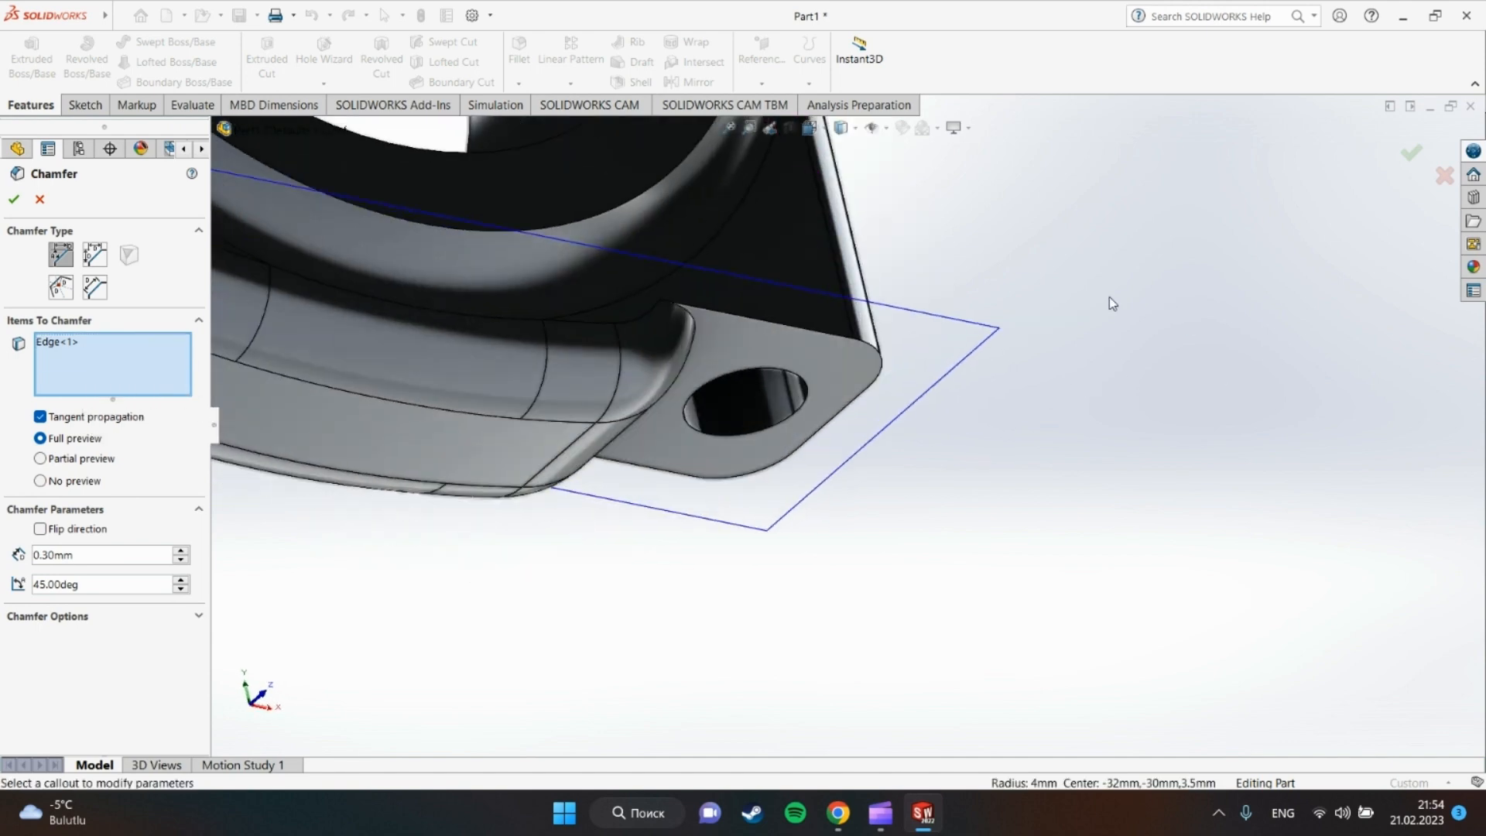
{"action": "left_click", "coordinate": [793, 331]}
{"action": "scroll", "coordinate": [791, 328], "scroll_direction": "up", "scroll_amount": 5}
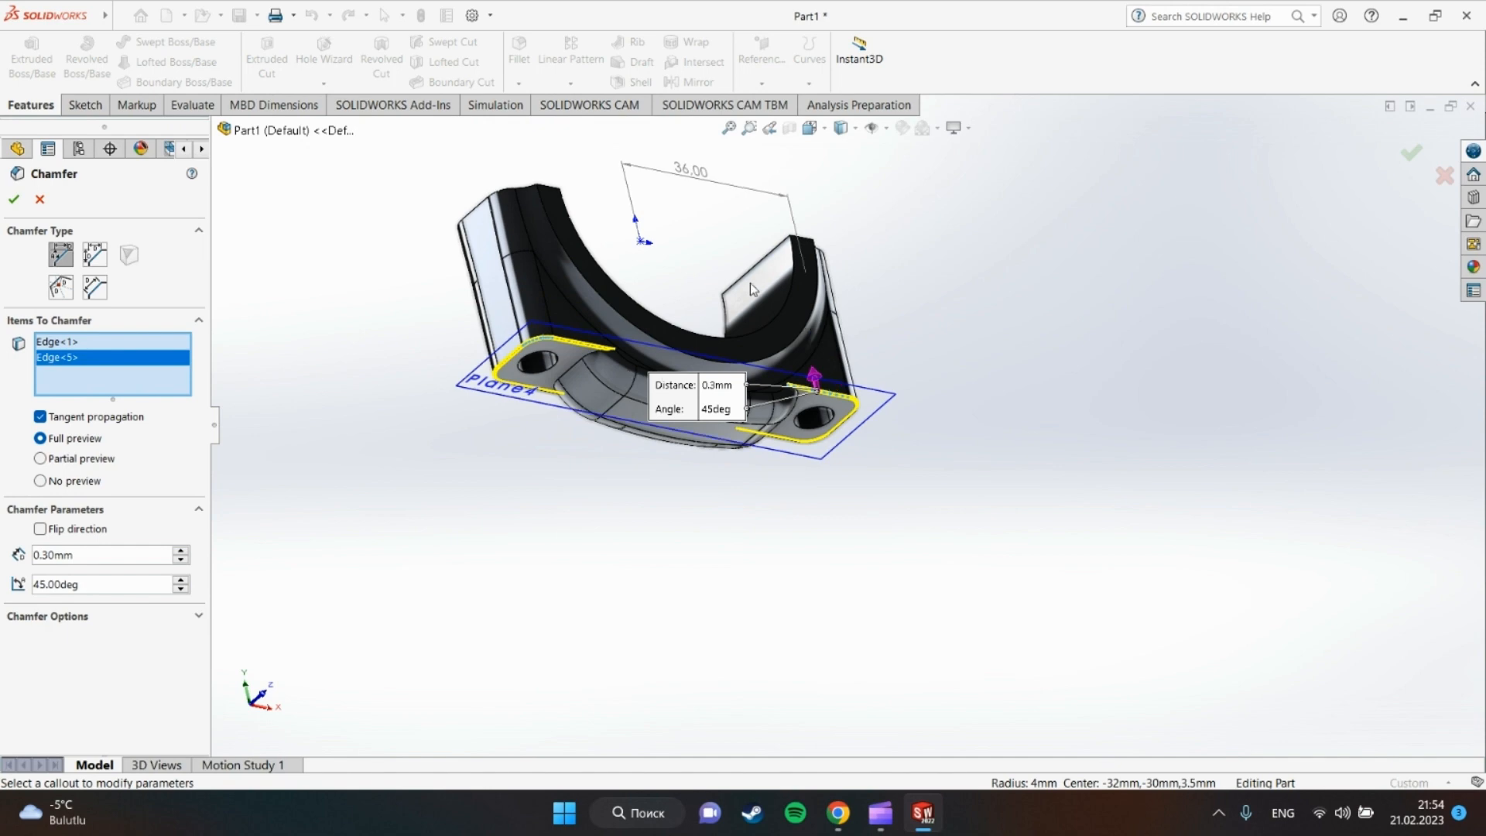
{"action": "scroll", "coordinate": [750, 281], "scroll_direction": "down", "scroll_amount": 8}
{"action": "left_click", "coordinate": [543, 450]}
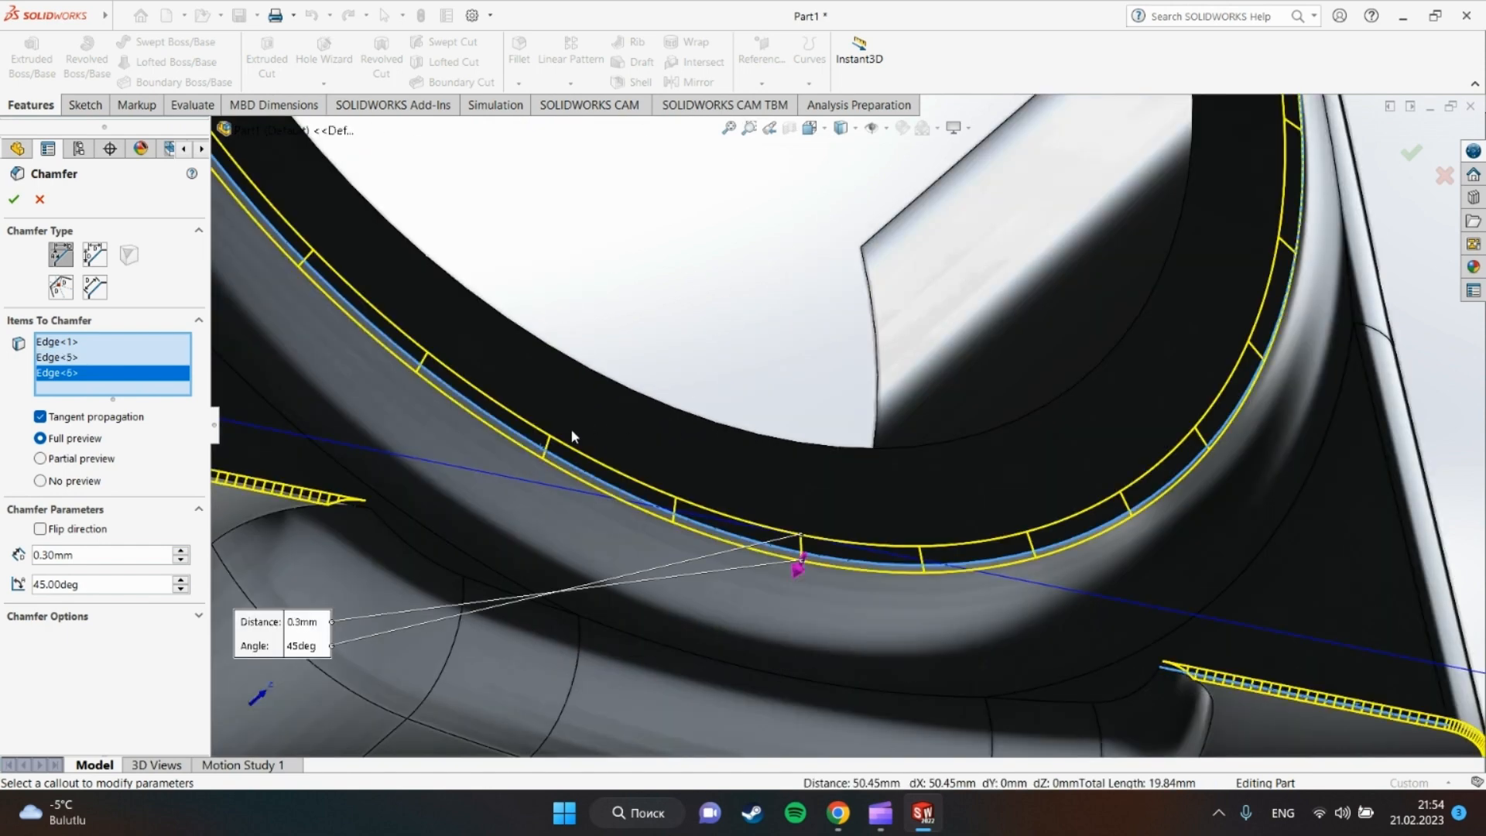
{"action": "left_click", "coordinate": [647, 397]}
{"action": "scroll", "coordinate": [667, 435], "scroll_direction": "up", "scroll_amount": 7}
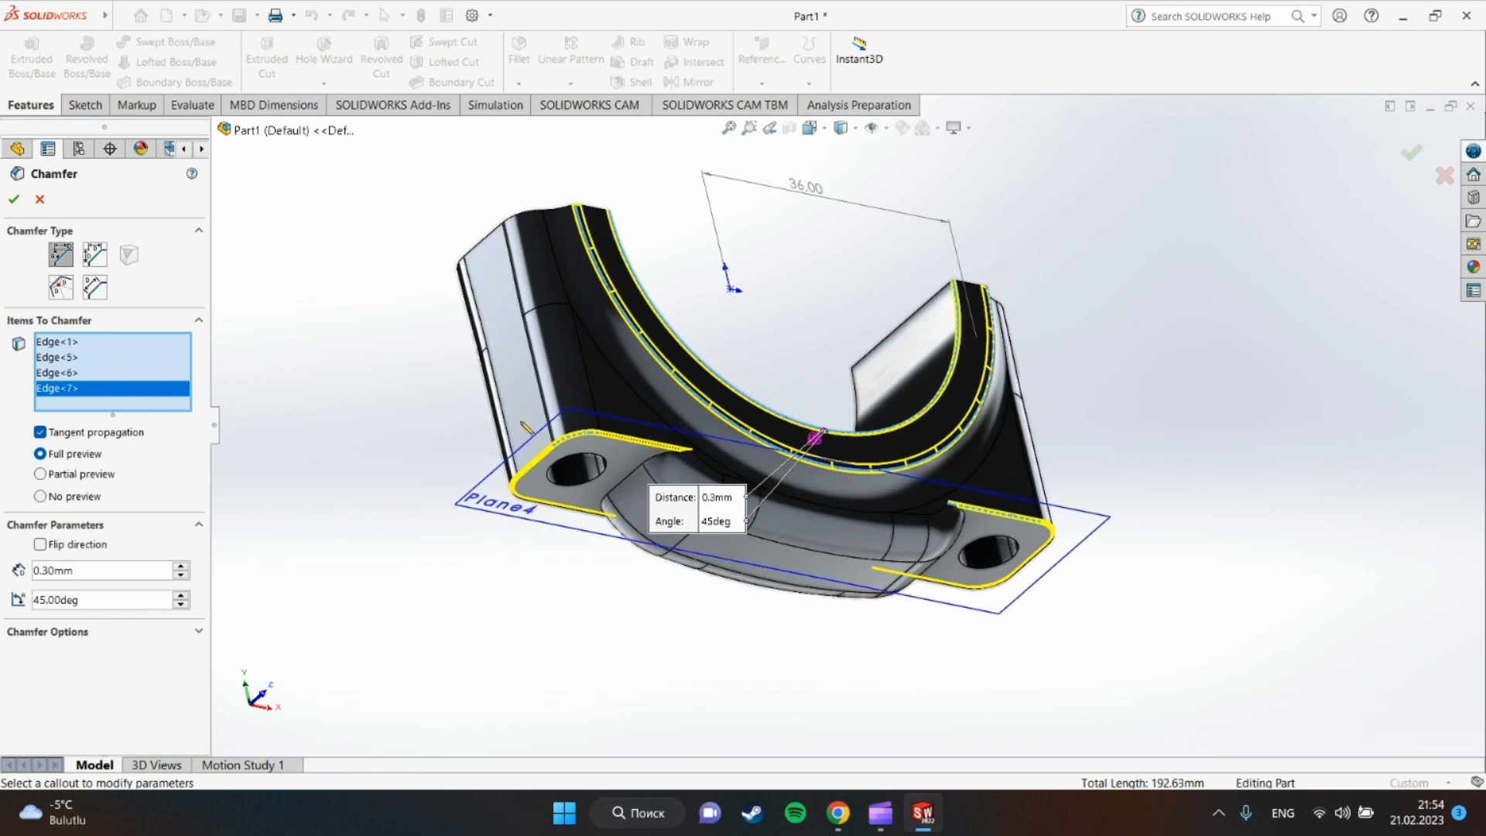
Add the inner and outer arc edges of the opposite ring face and apply the 0.3 mm chamfer.
{"action": "middle_click_drag", "start_coordinate": [525, 426], "coordinate": [710, 435]}
{"action": "scroll", "coordinate": [717, 441], "scroll_direction": "down", "scroll_amount": 4}
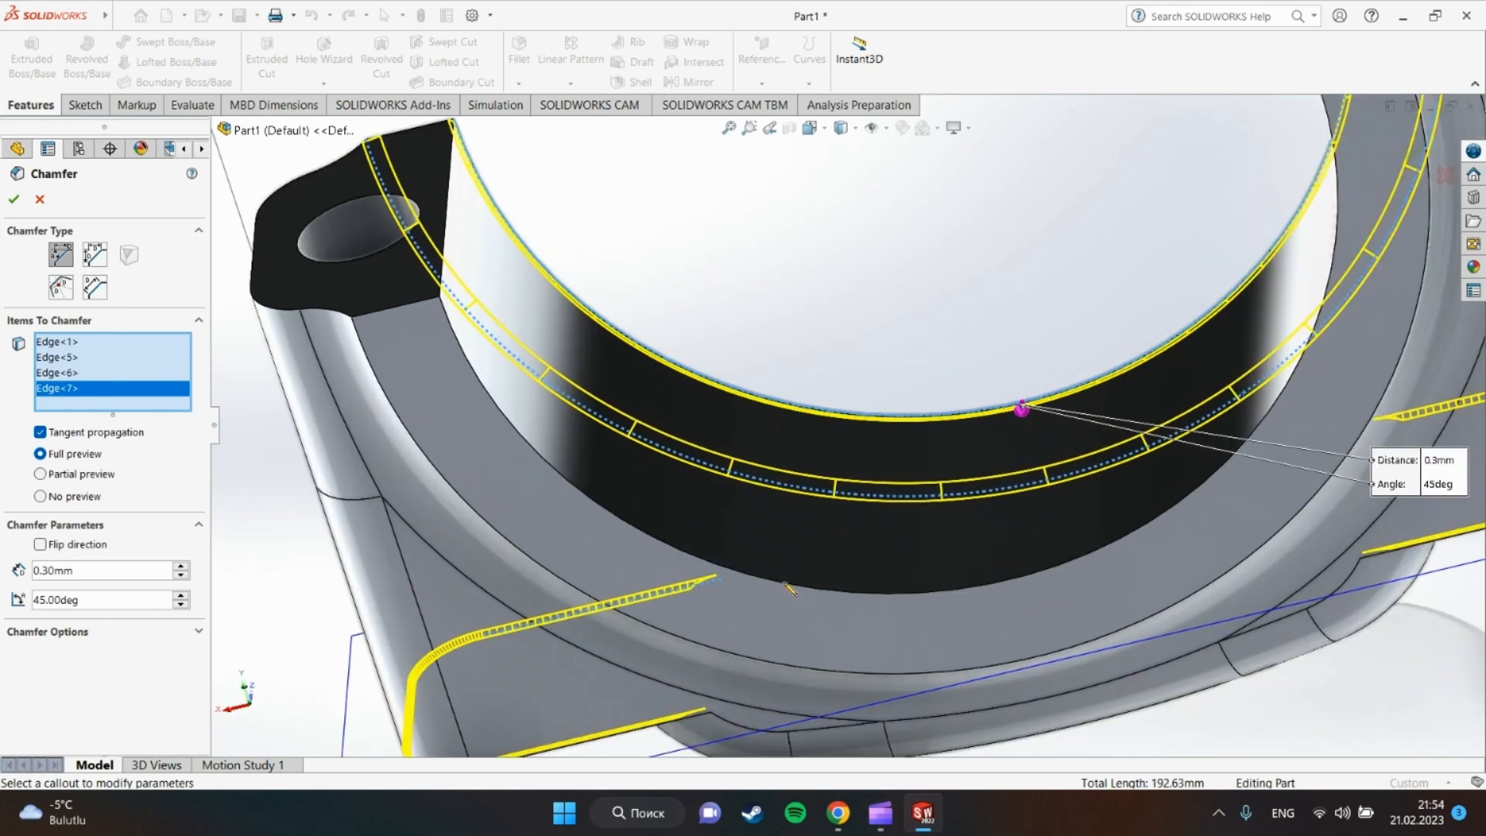
{"action": "left_click", "coordinate": [785, 586]}
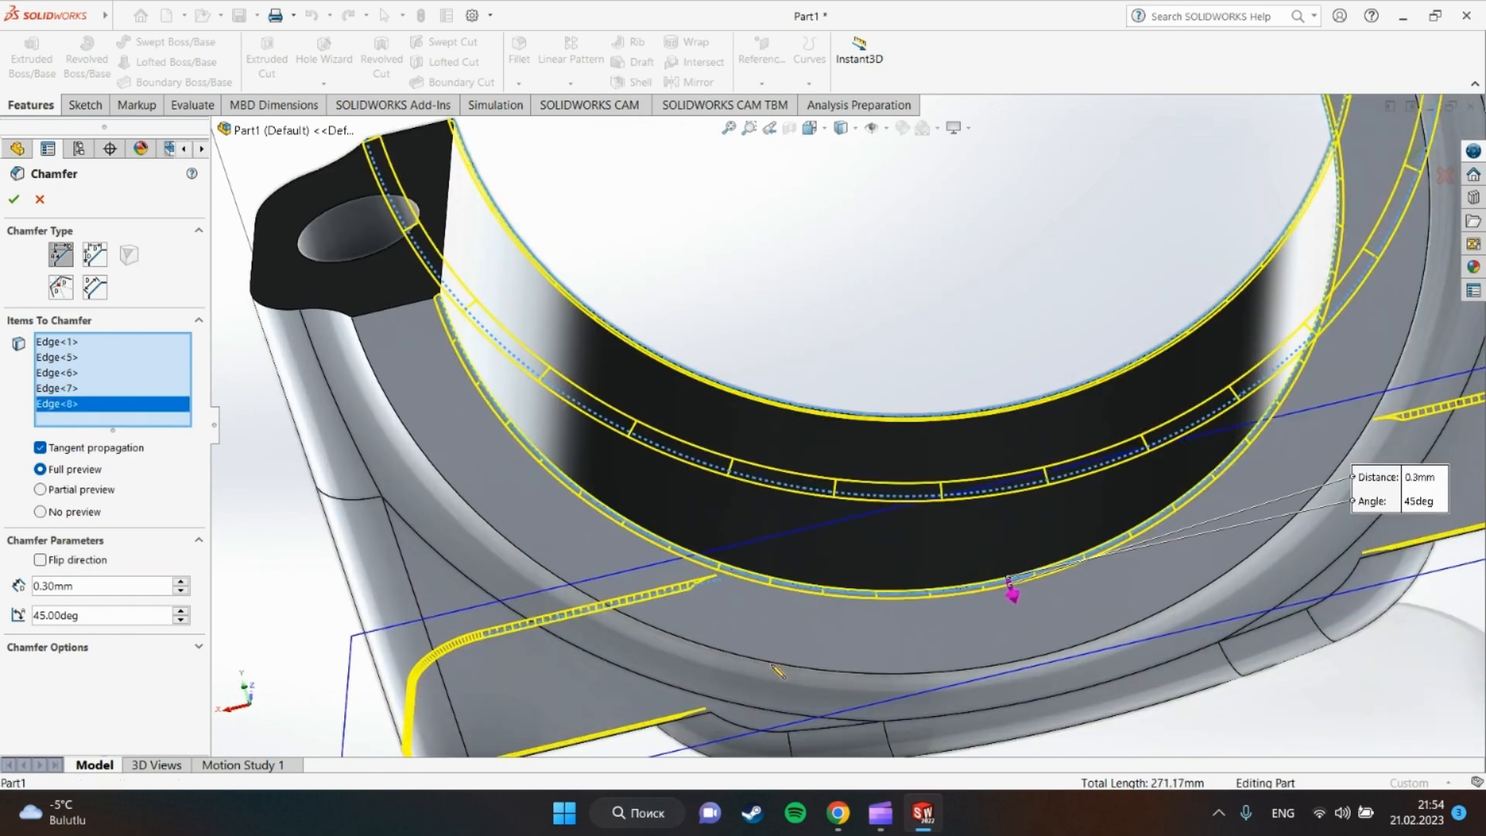
{"action": "left_click", "coordinate": [777, 669]}
{"action": "key", "text": "f"}
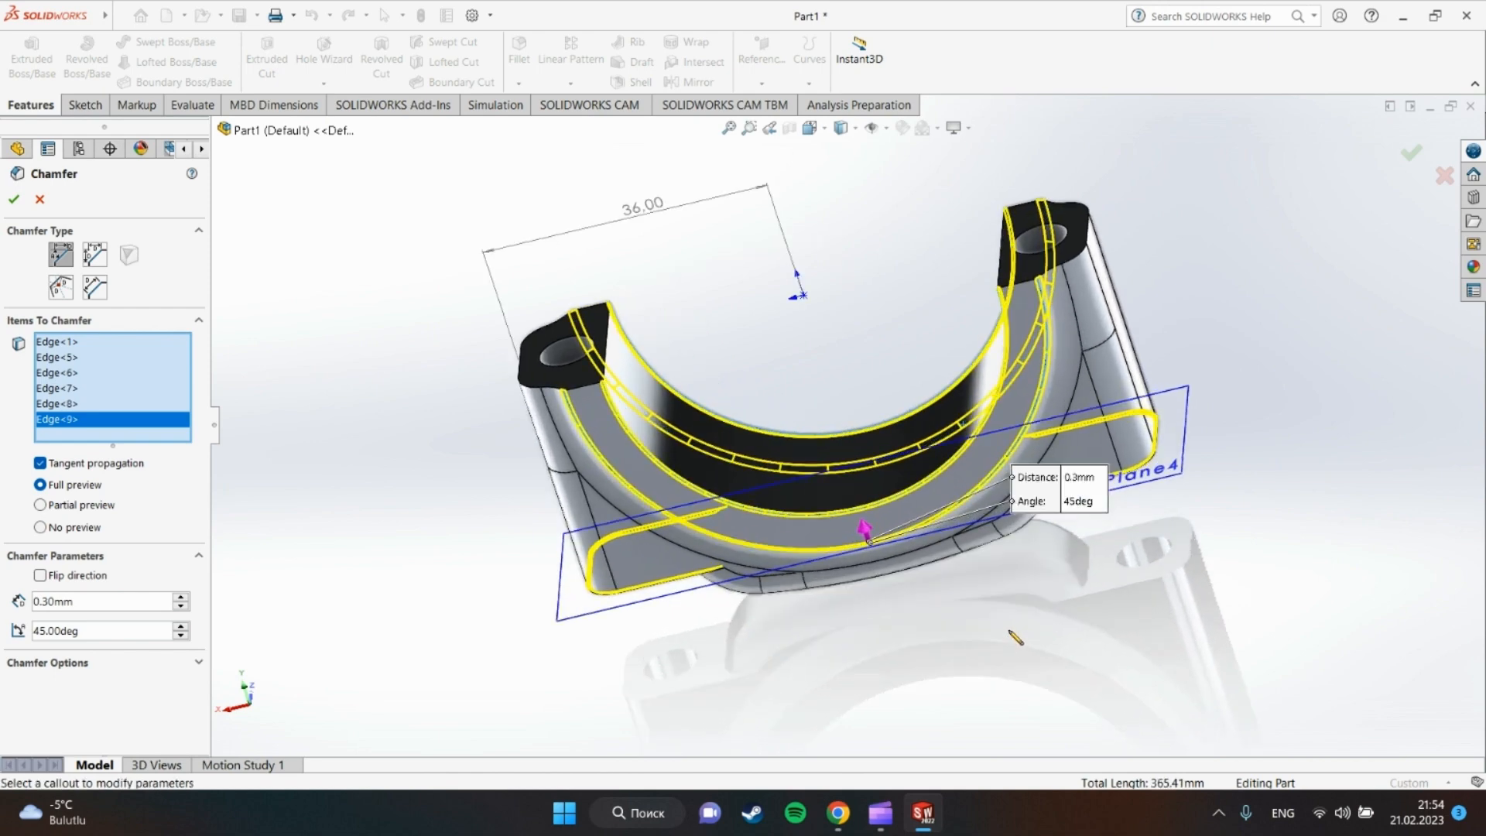
{"action": "left_click", "coordinate": [15, 200]}
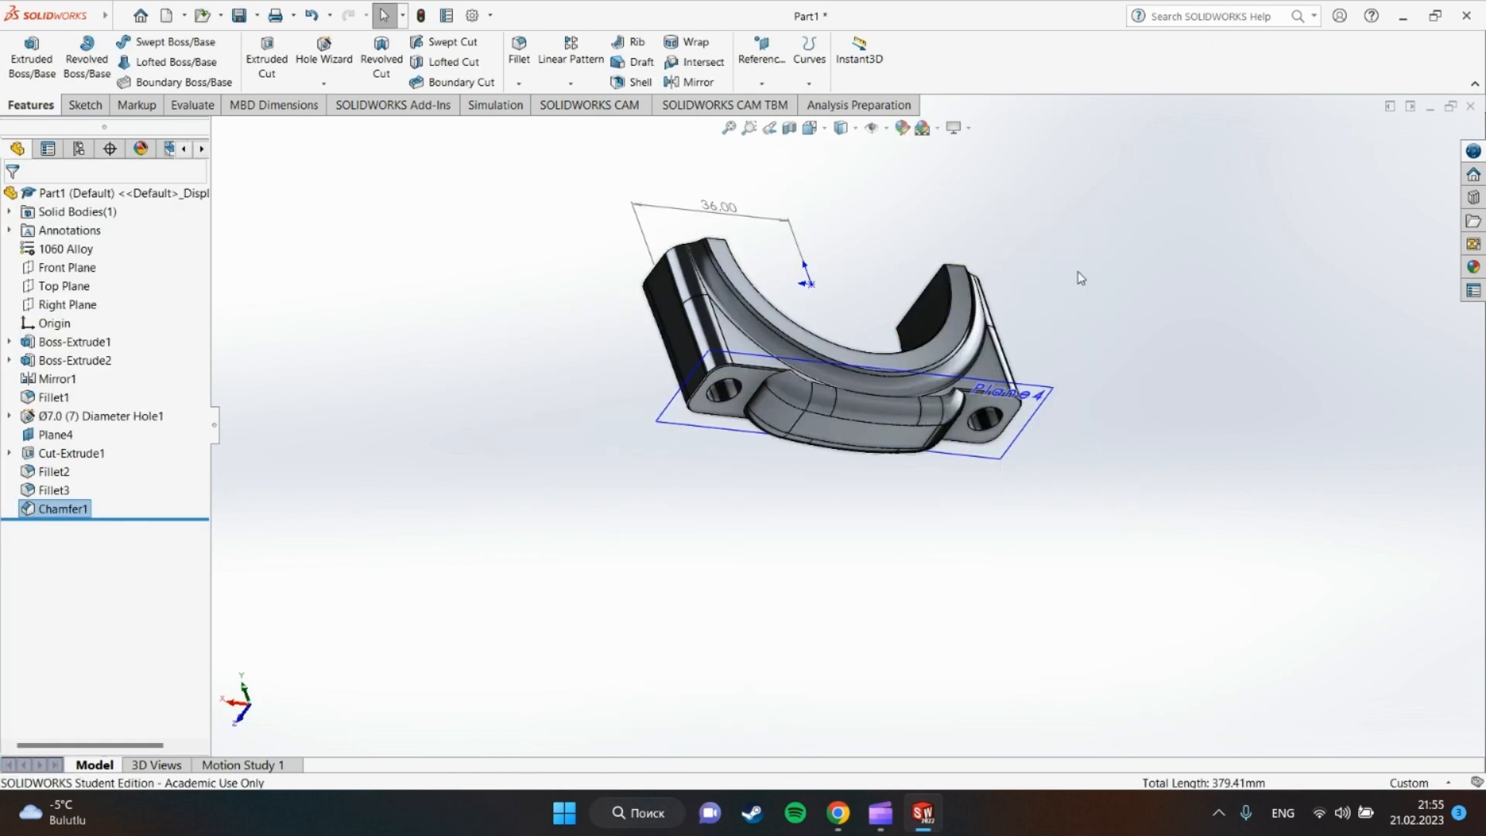
Display the finished part shaded without edges and hide the reference plane.
{"action": "middle_click_drag", "start_coordinate": [1181, 322], "coordinate": [1248, 542]}
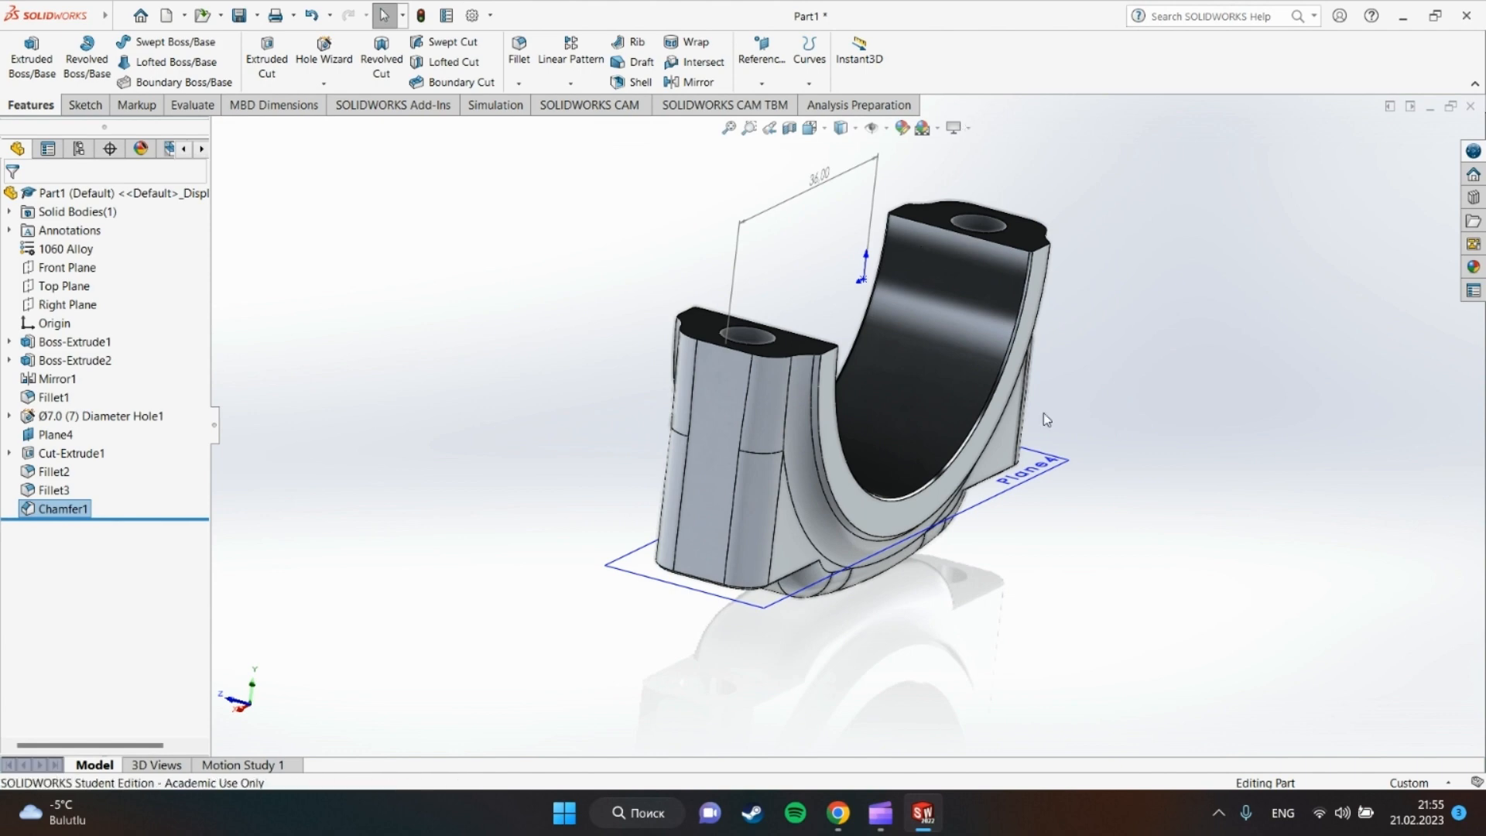
{"action": "middle_click_drag", "start_coordinate": [1045, 418], "coordinate": [861, 255]}
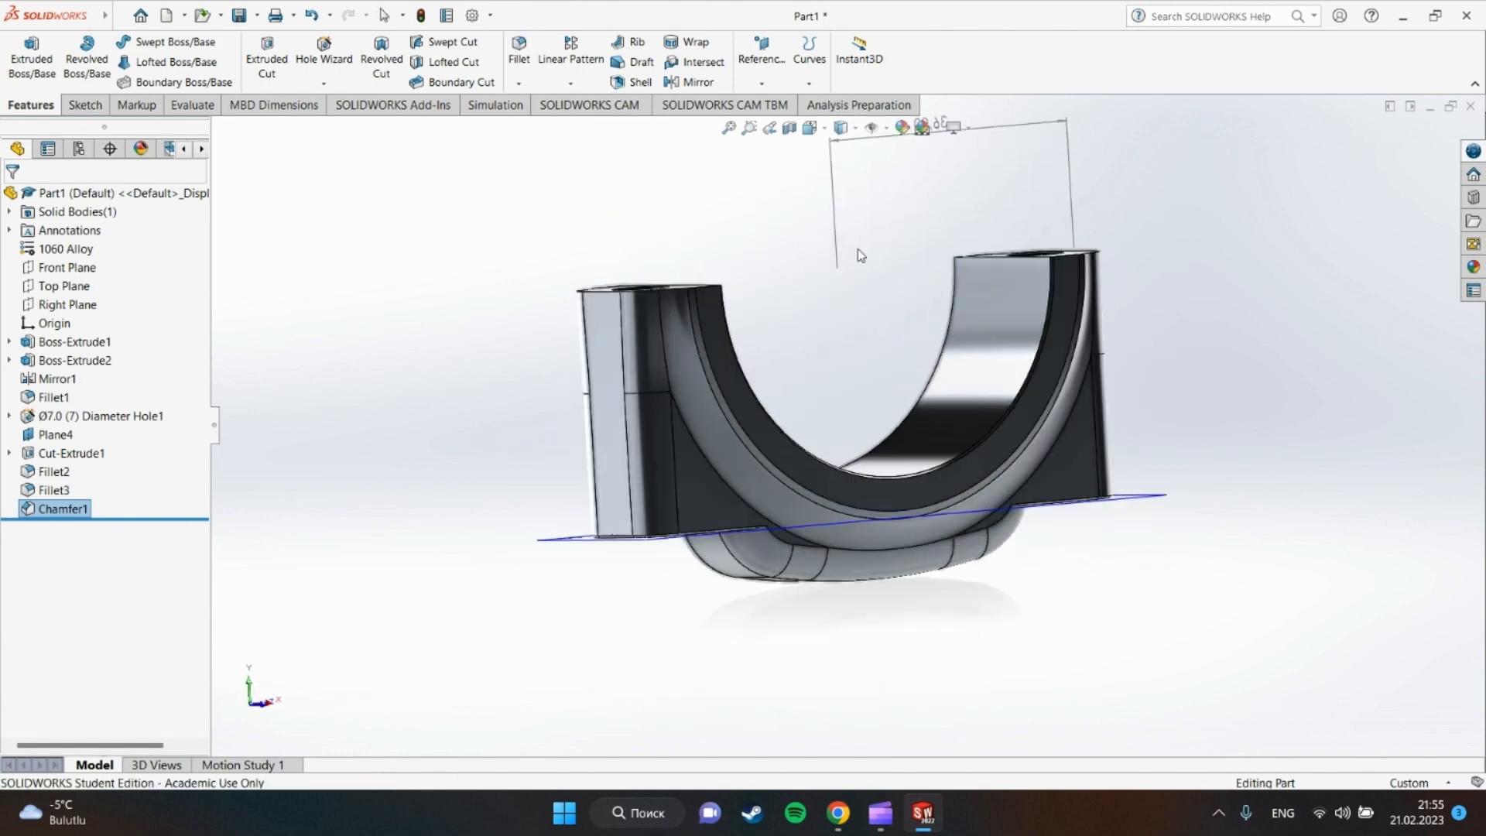
{"action": "left_click", "coordinate": [855, 129]}
{"action": "left_click", "coordinate": [854, 129]}
{"action": "left_click", "coordinate": [854, 128]}
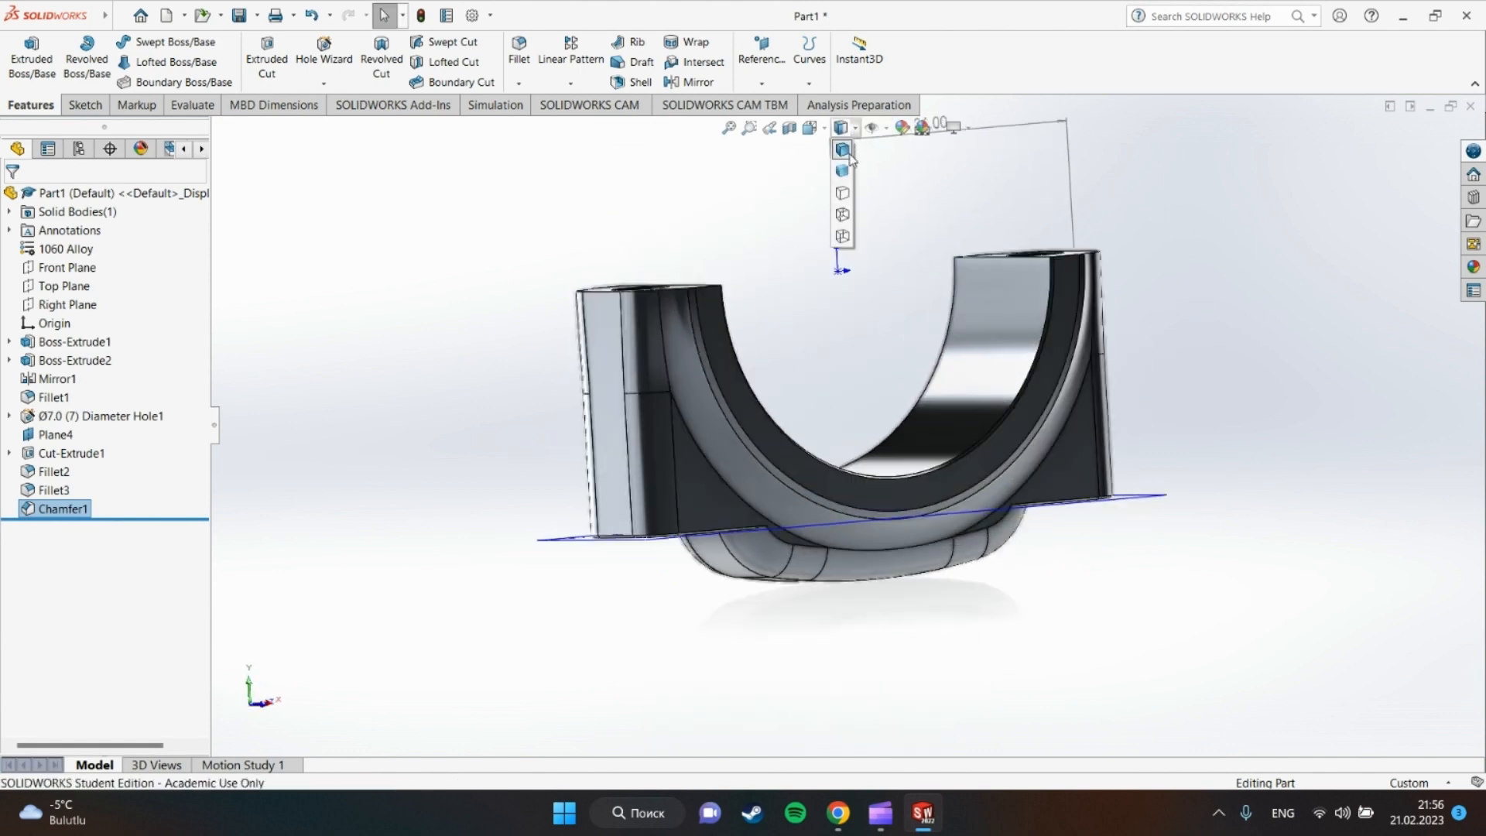
{"action": "left_click", "coordinate": [842, 171]}
{"action": "key", "text": "f"}
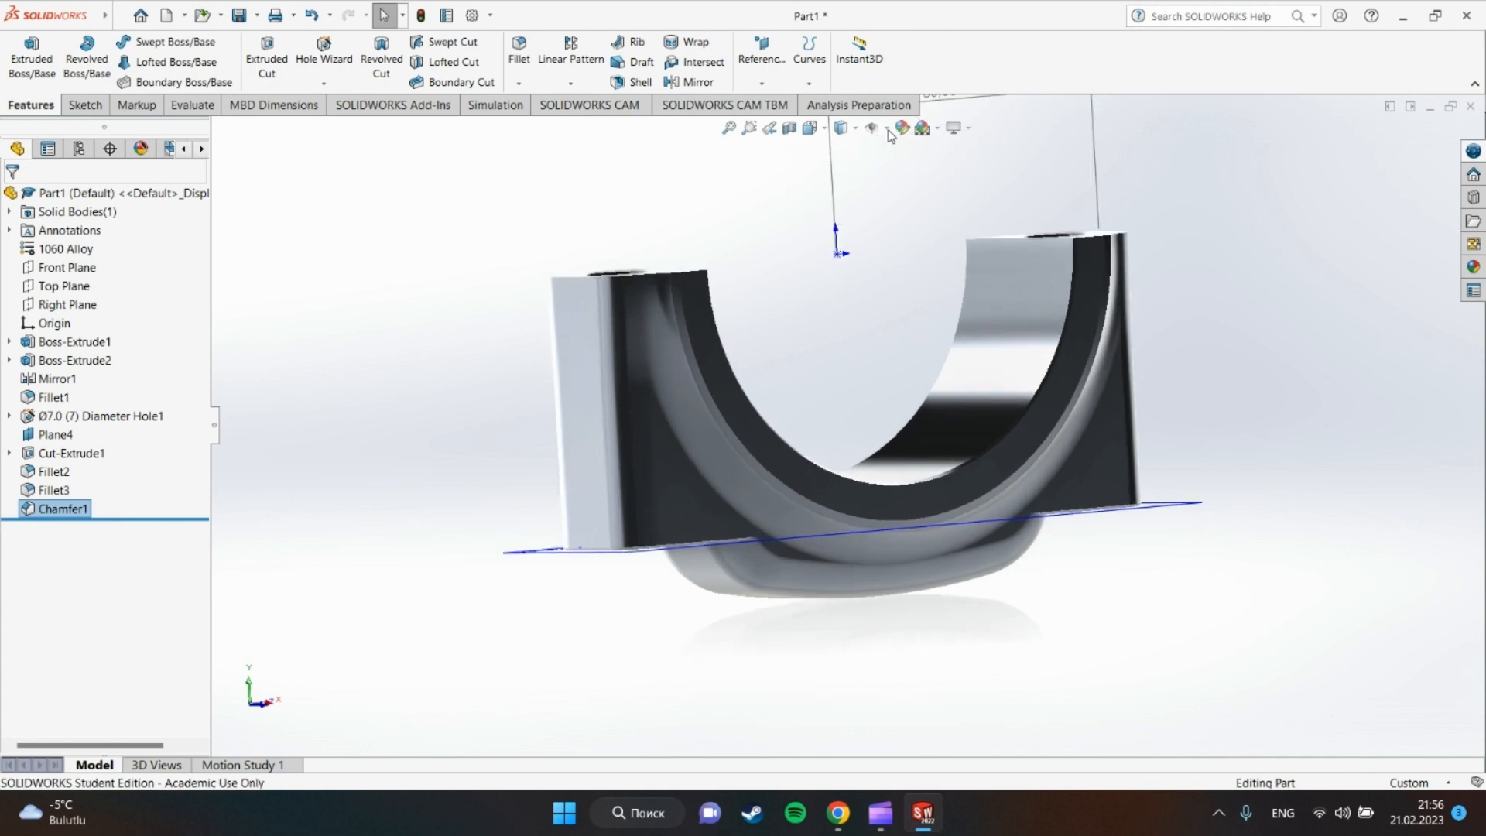
{"action": "left_click", "coordinate": [886, 129]}
{"action": "left_click", "coordinate": [788, 290]}
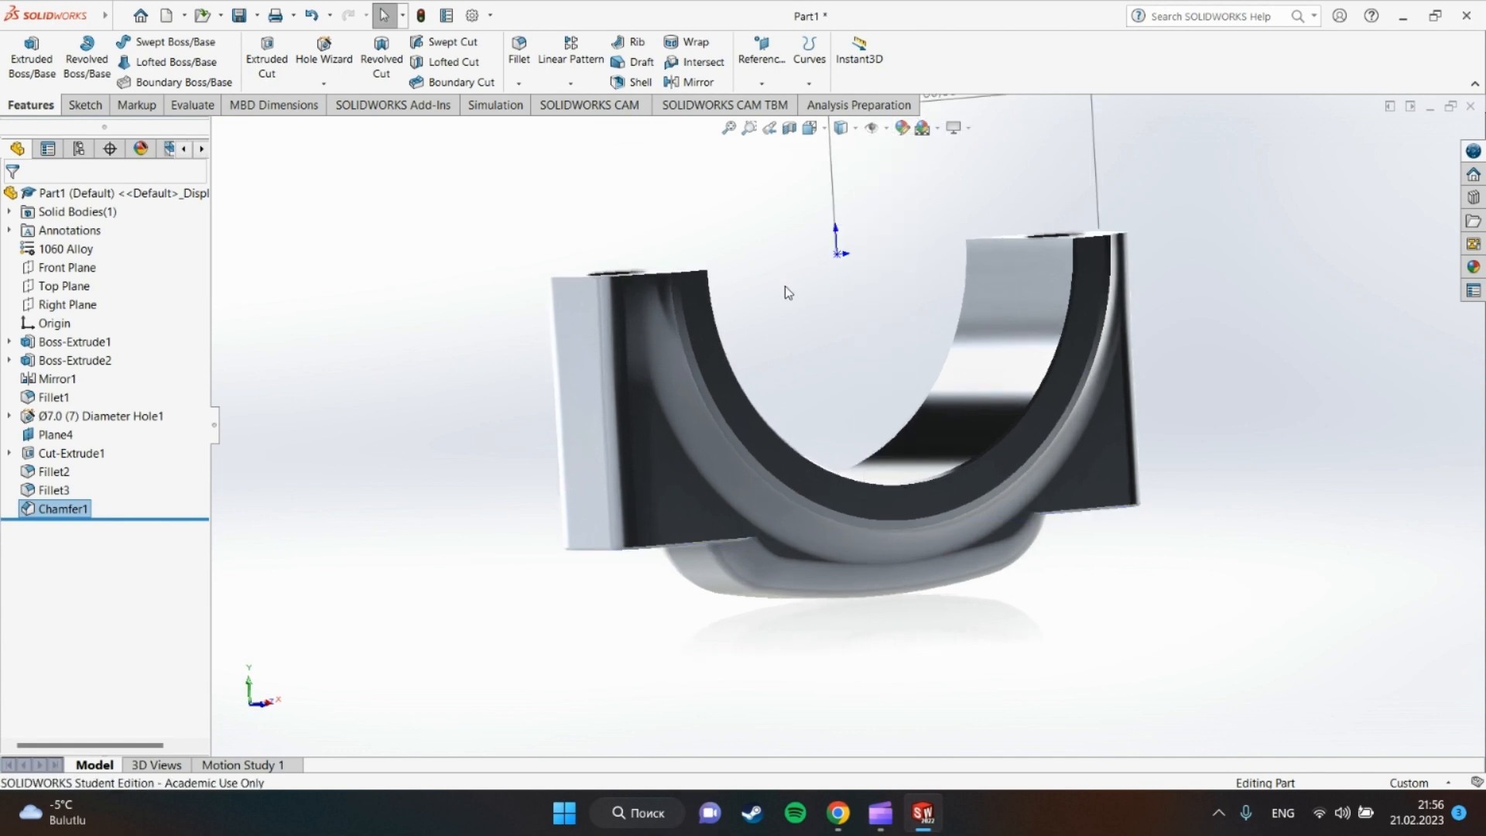